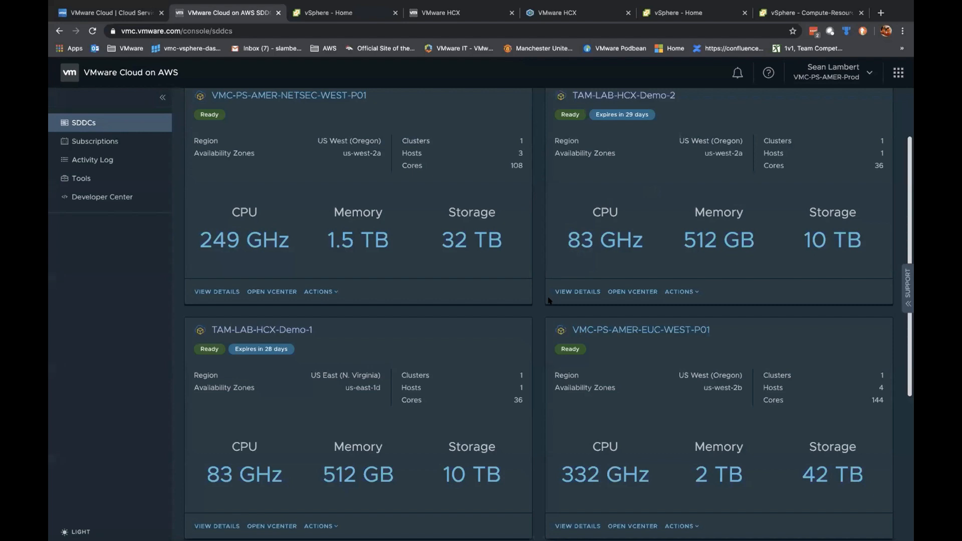
Step: Open TAM-LAB-HCX-Demo-1's Add Ons in the VMC SDDC list and launch HCX from it
scroll(548, 301, "up", 2)
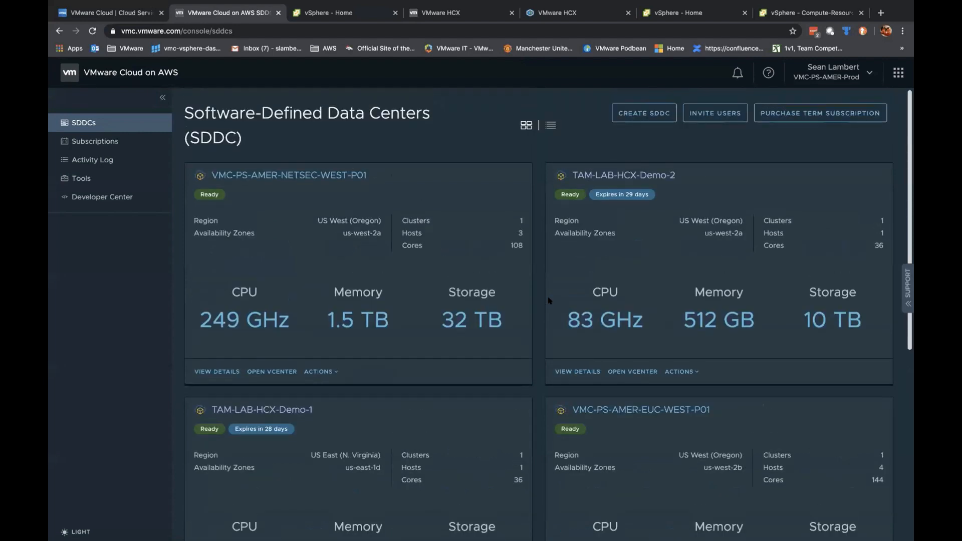
scroll(548, 301, "down", 1)
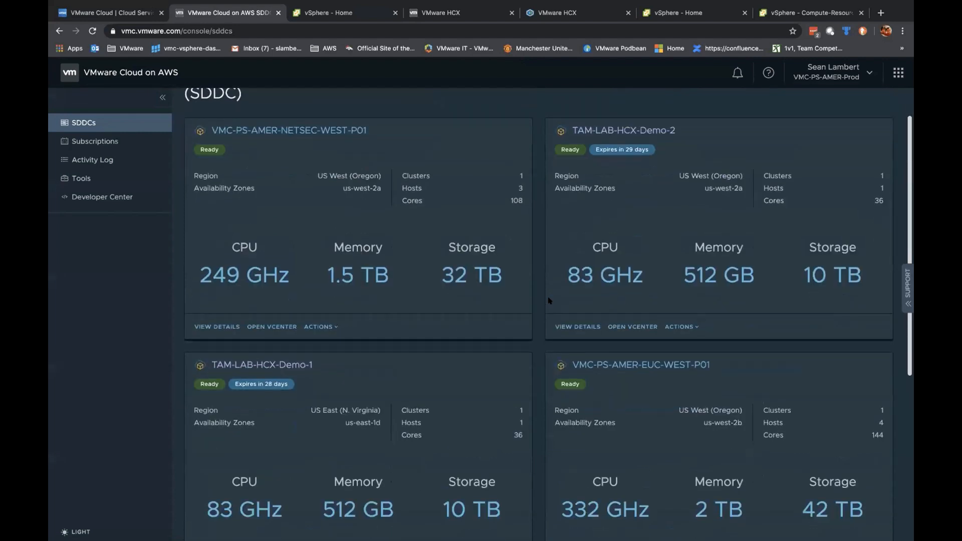
scroll(548, 300, "down", 1)
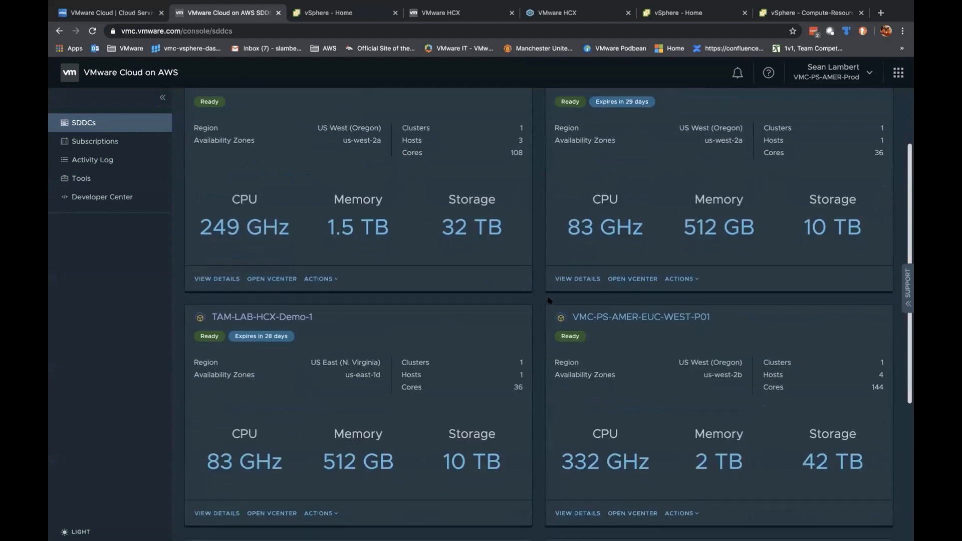
left_click(218, 513)
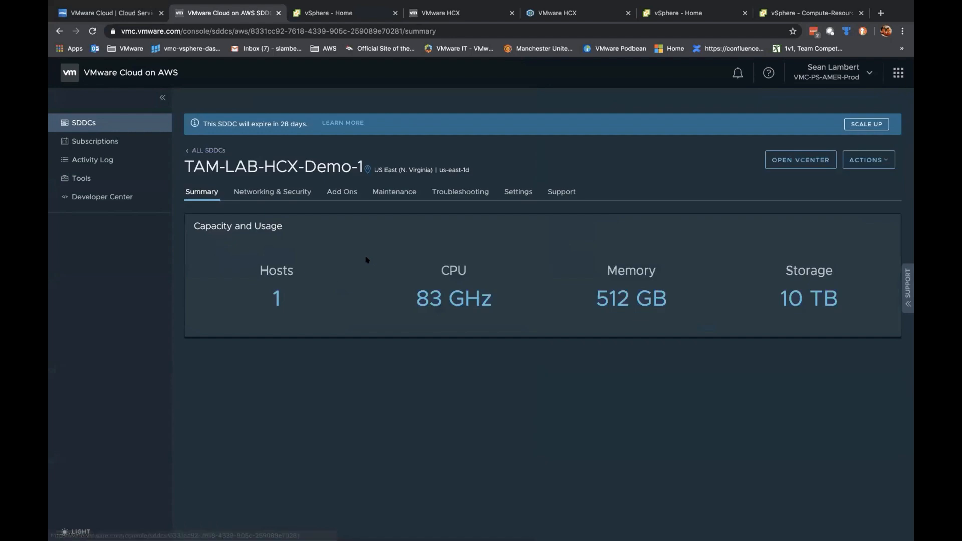
left_click(341, 192)
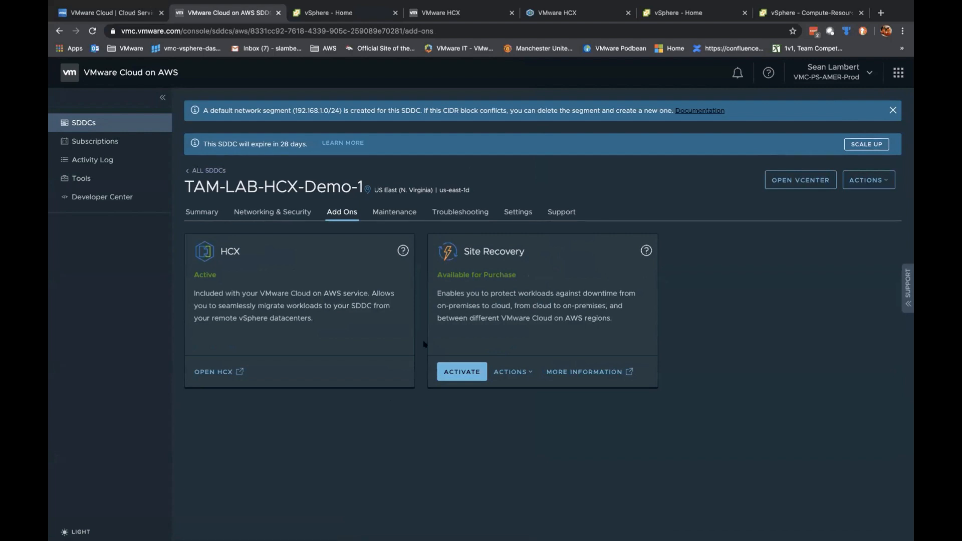
left_click(206, 373)
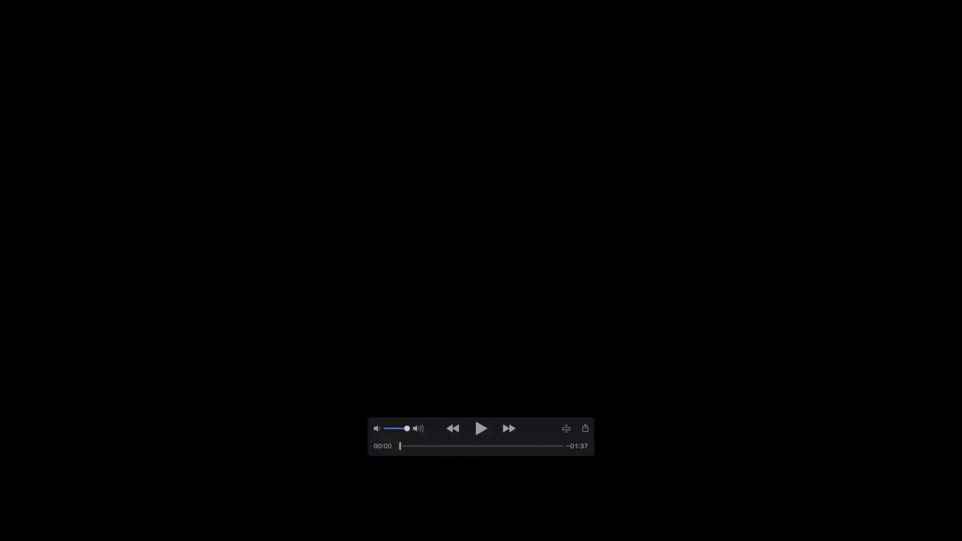
Step: Play the HCX demo video in QuickTime, then return to the browser's HCX SDDC list
key("space")
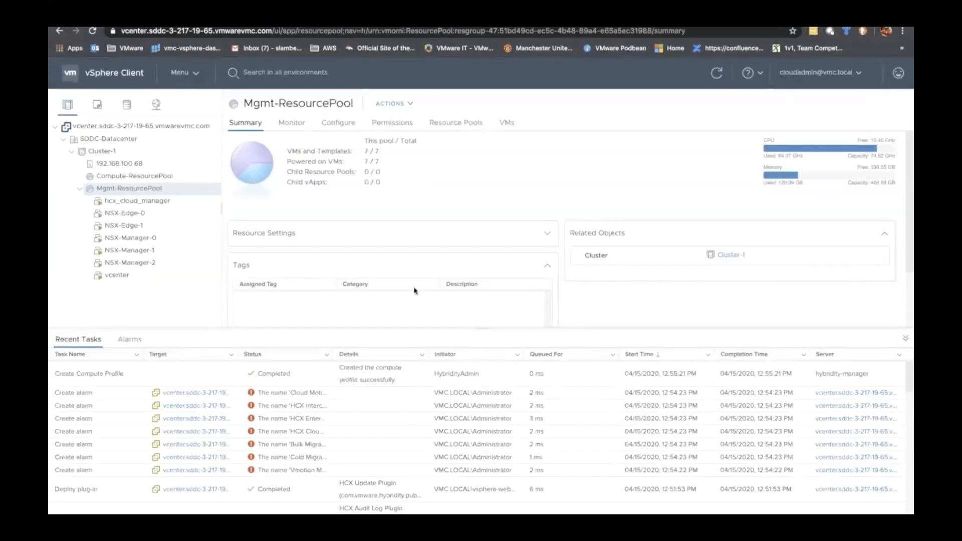
double_click(331, 353)
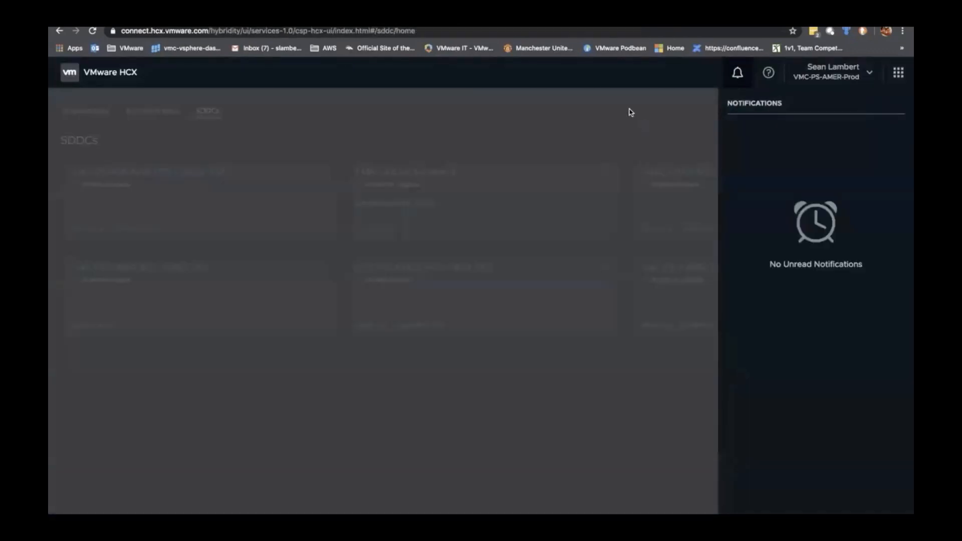
left_click(465, 125)
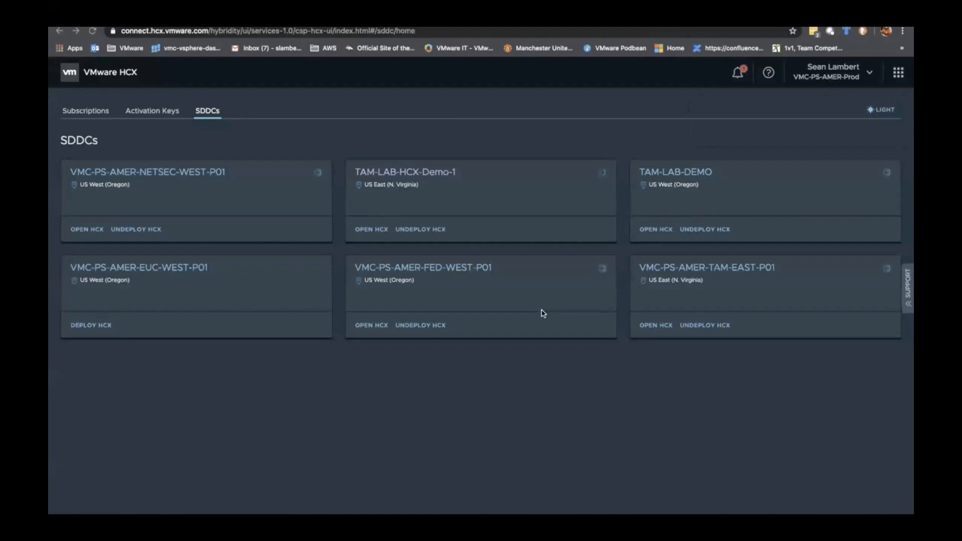
key("ctrl+Left")
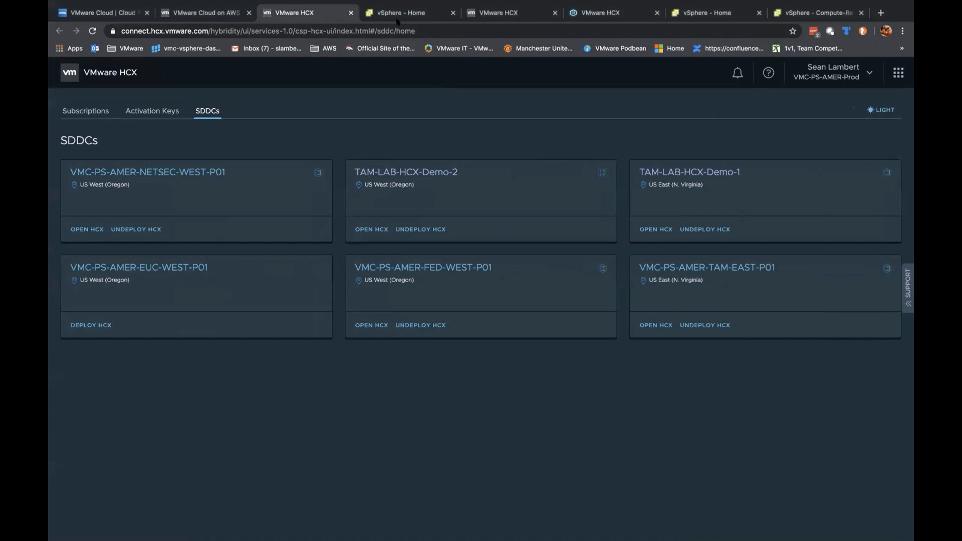
Step: From the VMC console's SDDC list, open TAM-LAB-HCX-Demo-1's Networking & Security overview
left_click(210, 14)
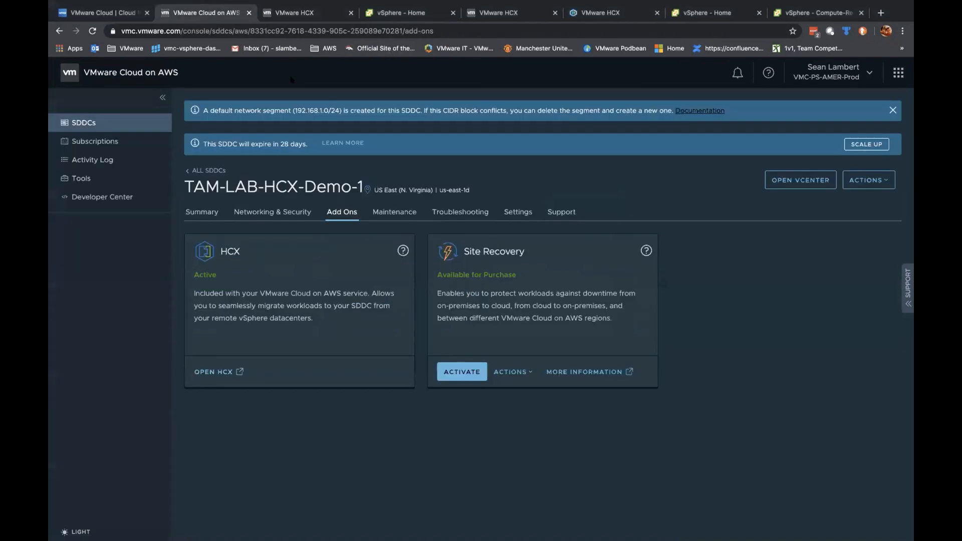
left_click(208, 170)
scroll(367, 300, "down", 4)
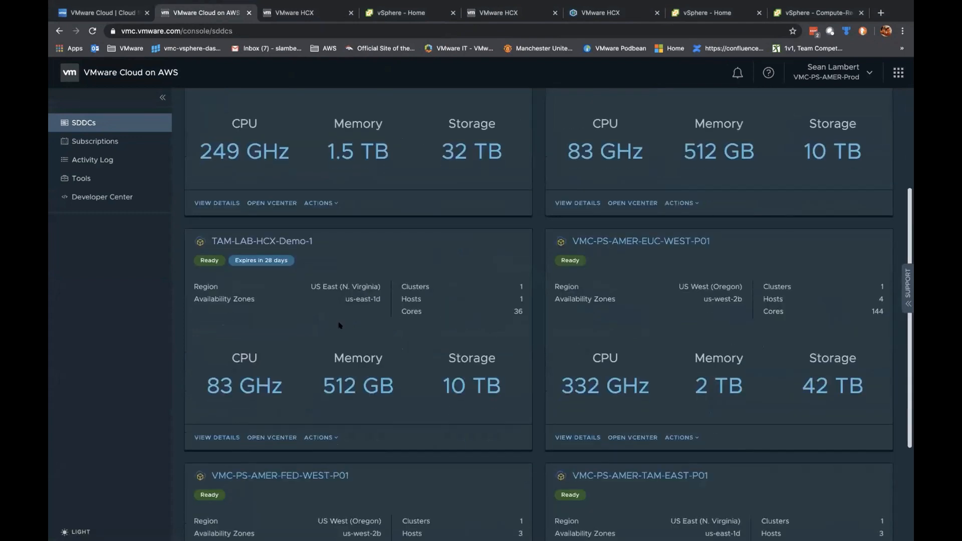
left_click(224, 427)
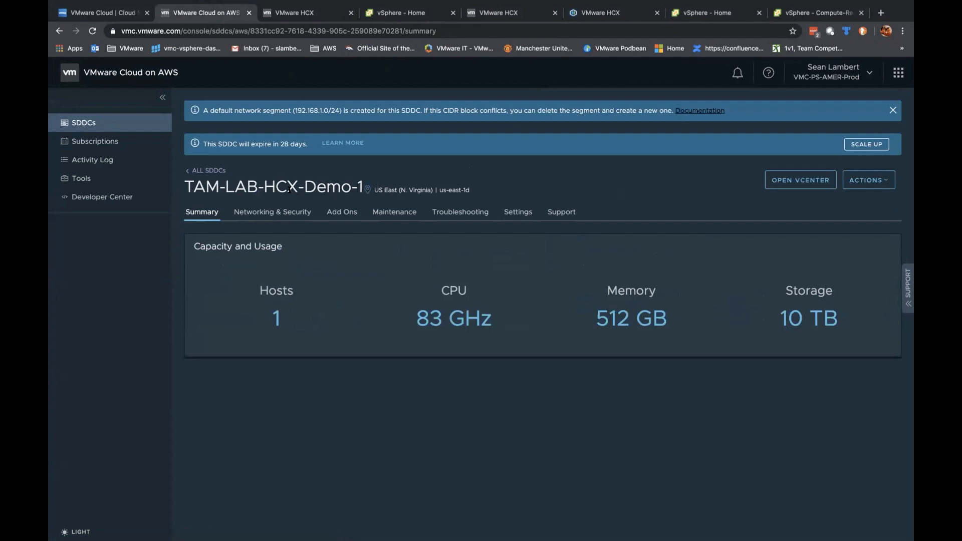
left_click(272, 211)
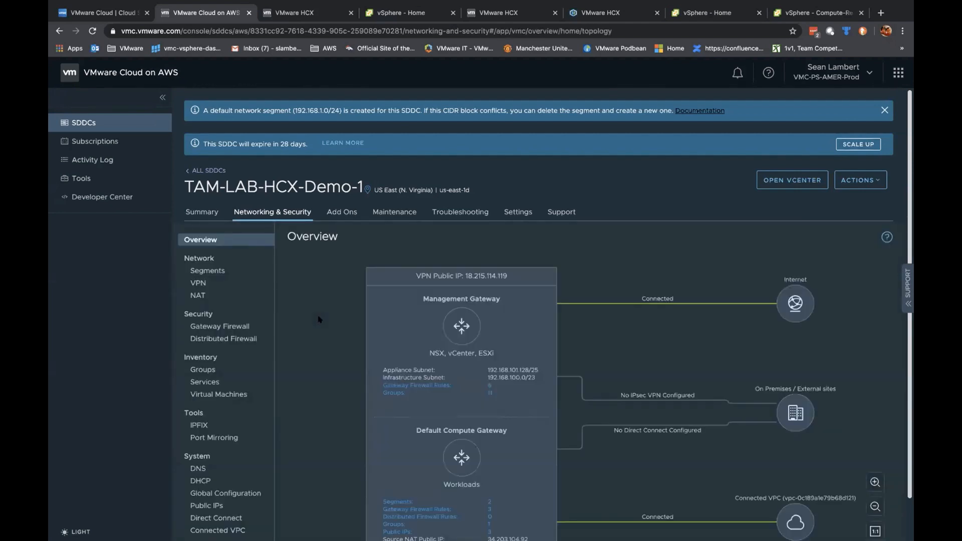
Step: Inspect the Management Gateway's HCX Inbound services without changes, then open HCX Site Pairing
left_click(213, 323)
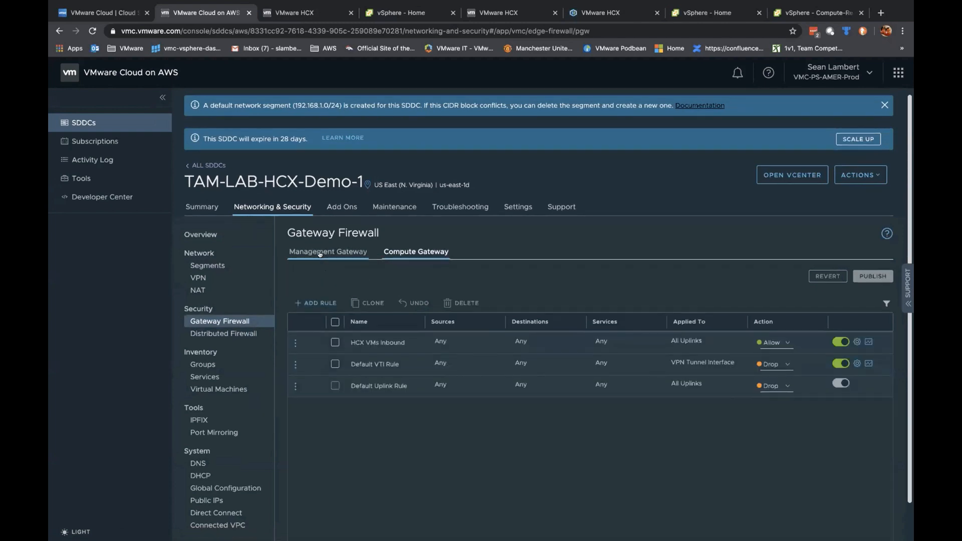
left_click(319, 254)
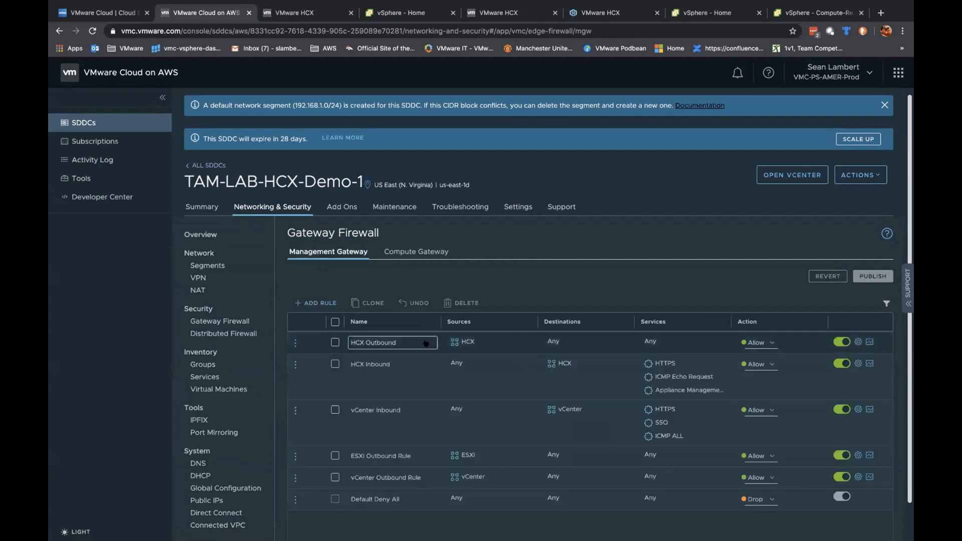
mouse_move(500, 375)
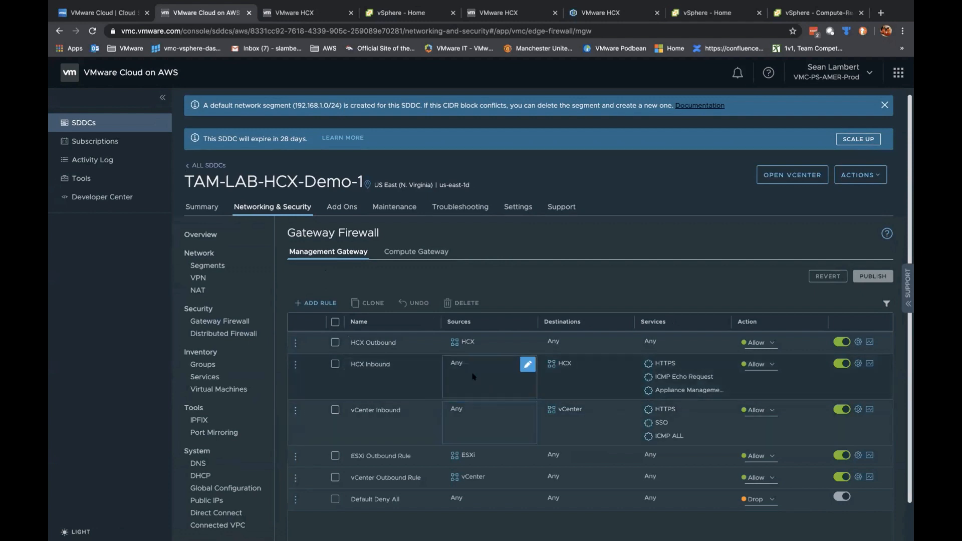
mouse_move(581, 376)
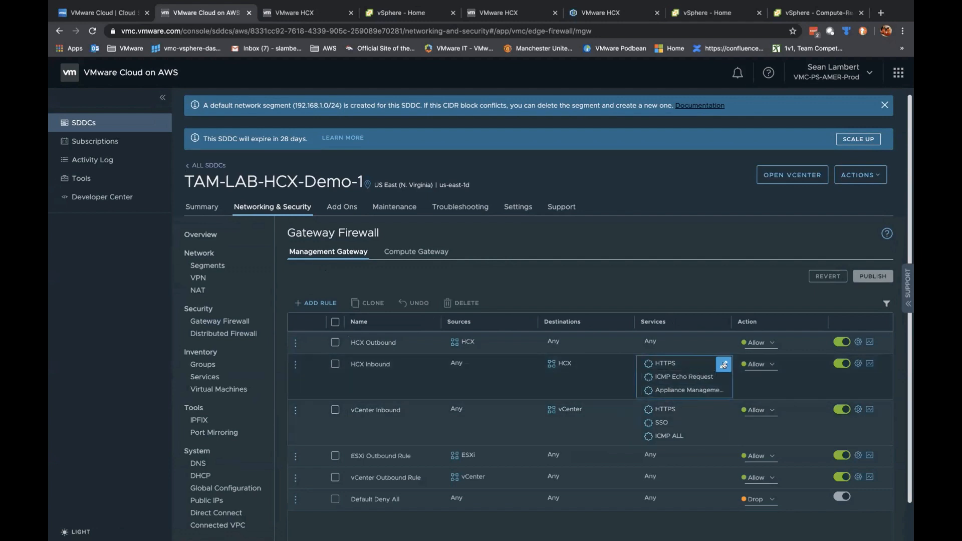
left_click(723, 365)
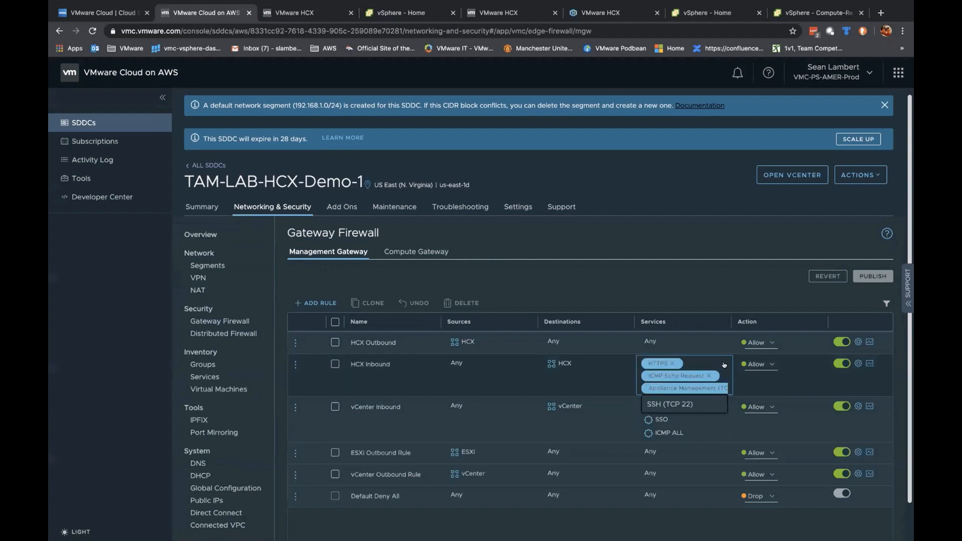
left_click(640, 292)
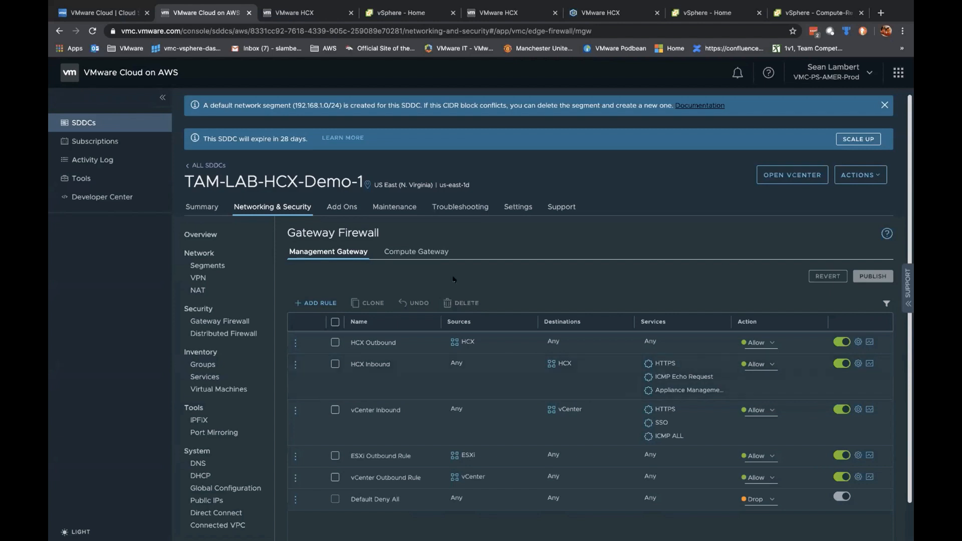
left_click(590, 12)
left_click(116, 131)
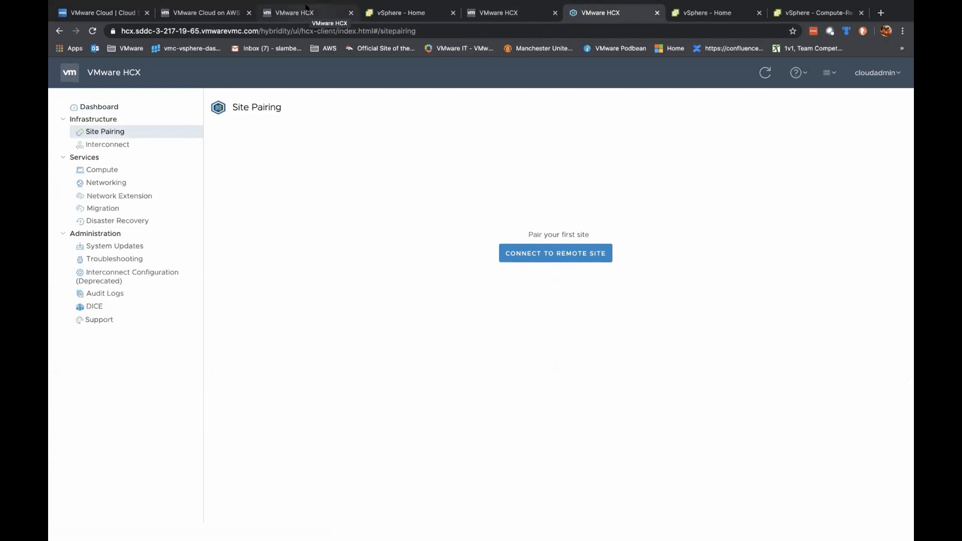
Step: Look through the HCX sessions and the HCX Outbound rule on Demo-1's management gateway
left_click(306, 9)
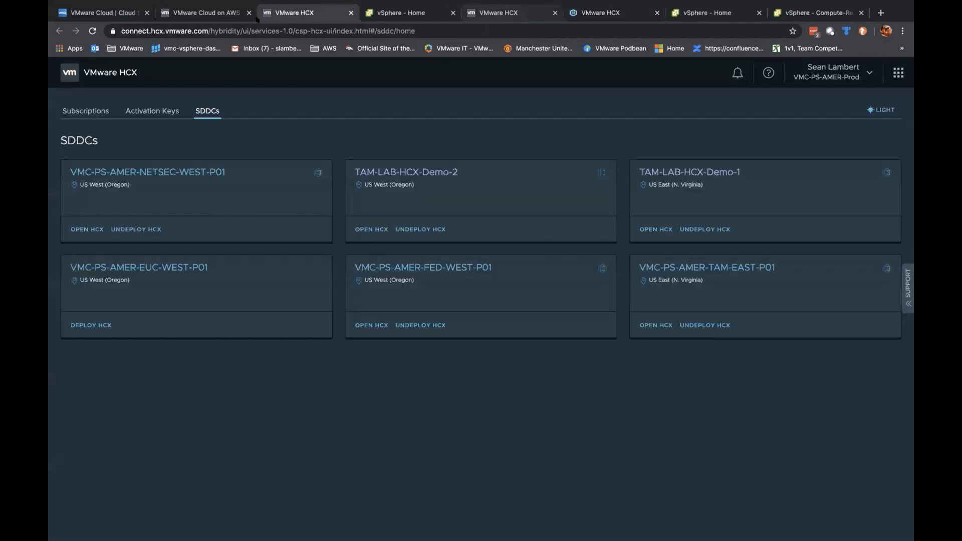
left_click(497, 15)
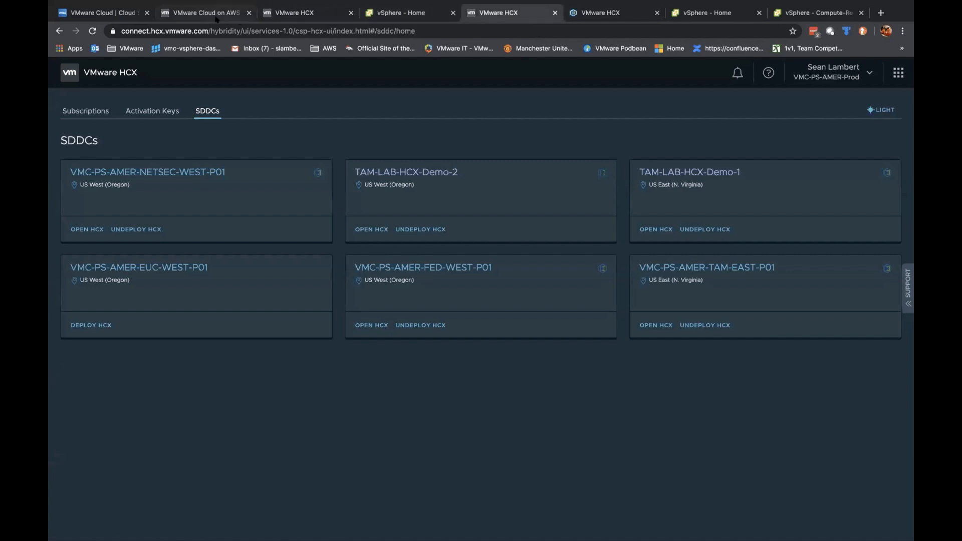
left_click(216, 15)
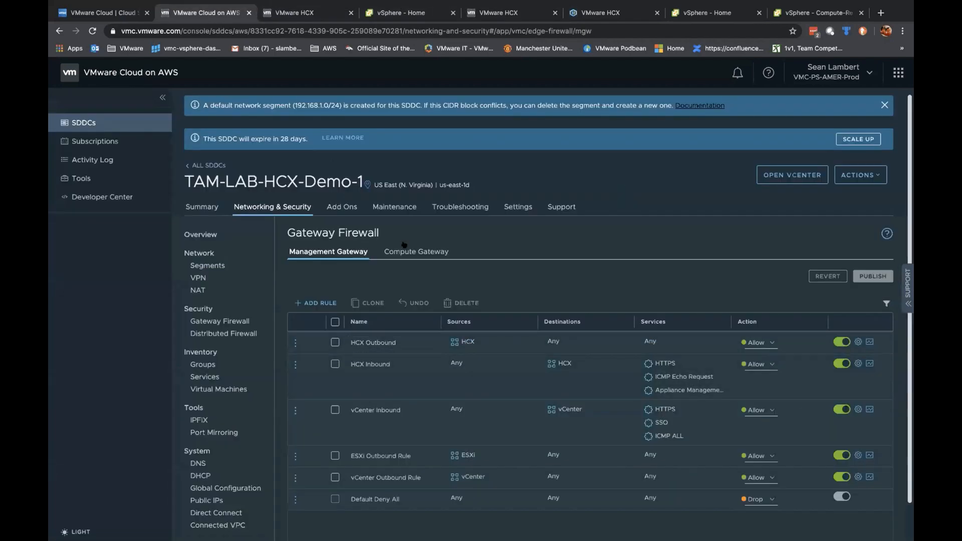
left_click(400, 342)
Step: Check TAM-LAB-HCX-Demo-2's Management Gateway firewall rules, then return to HCX Site Pairing
left_click(203, 165)
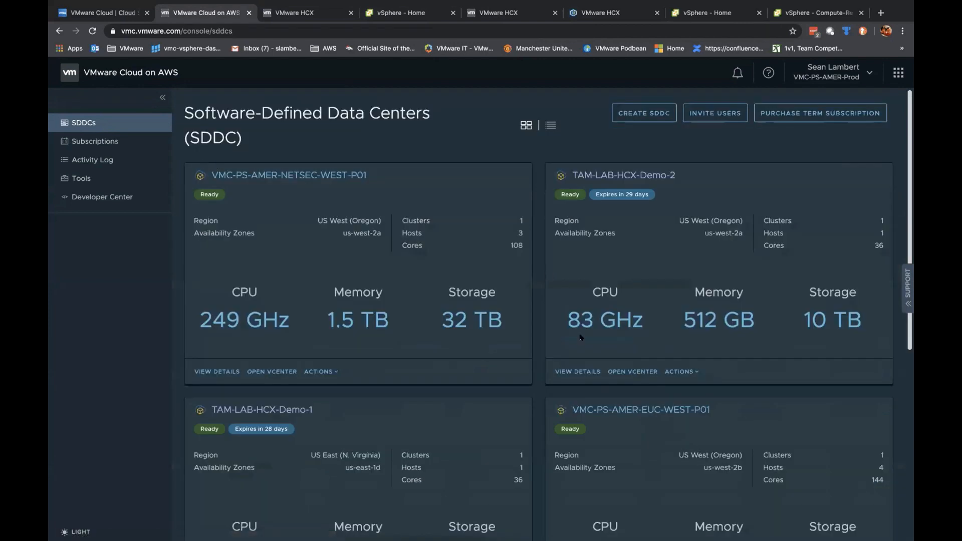
left_click(577, 371)
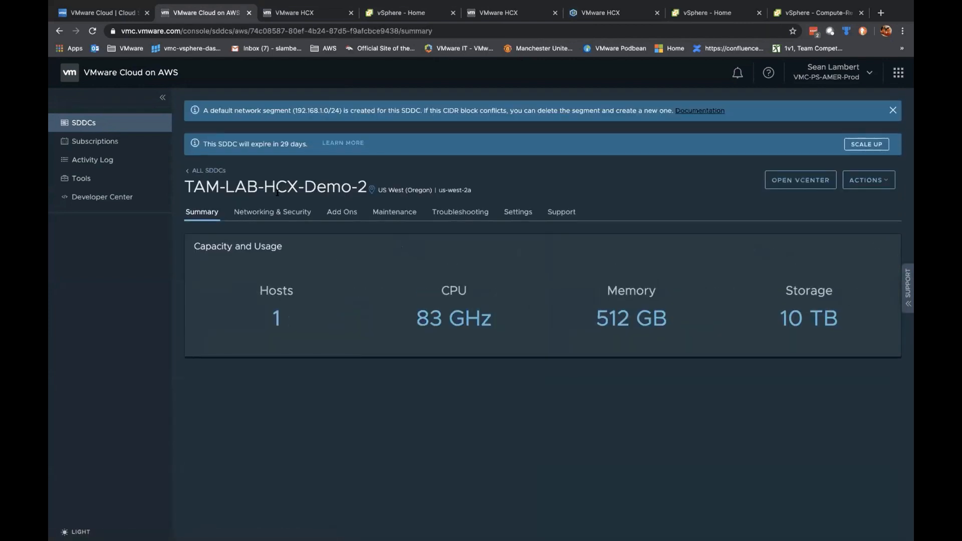
left_click(275, 212)
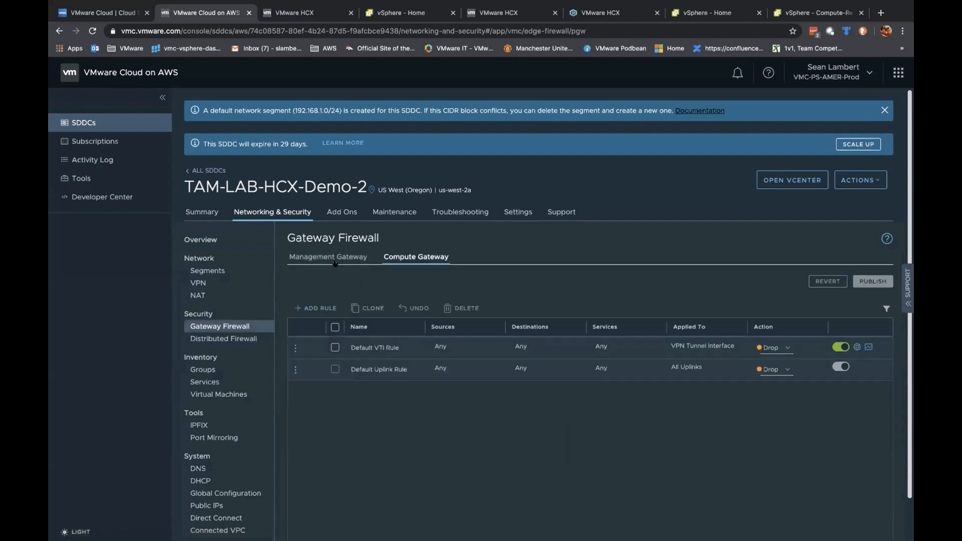
left_click(331, 257)
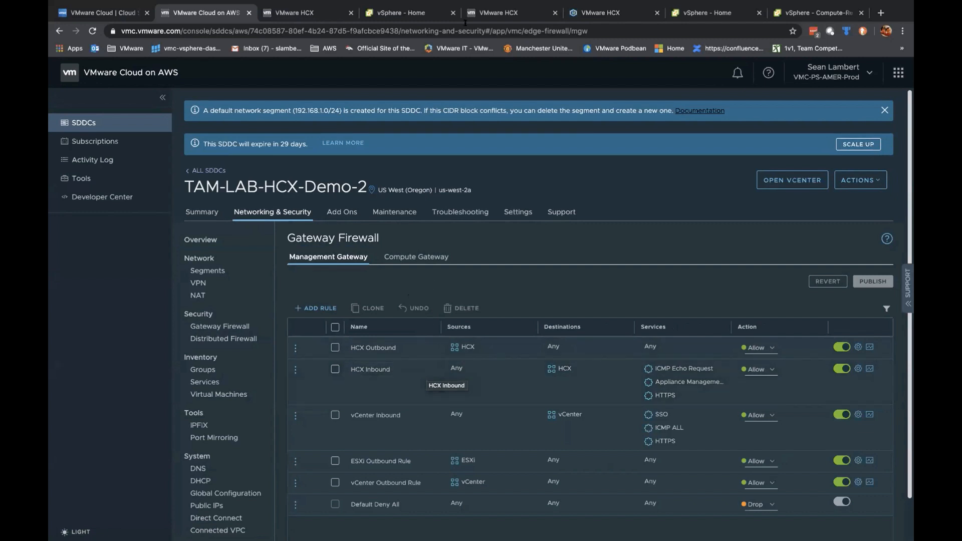
left_click(605, 14)
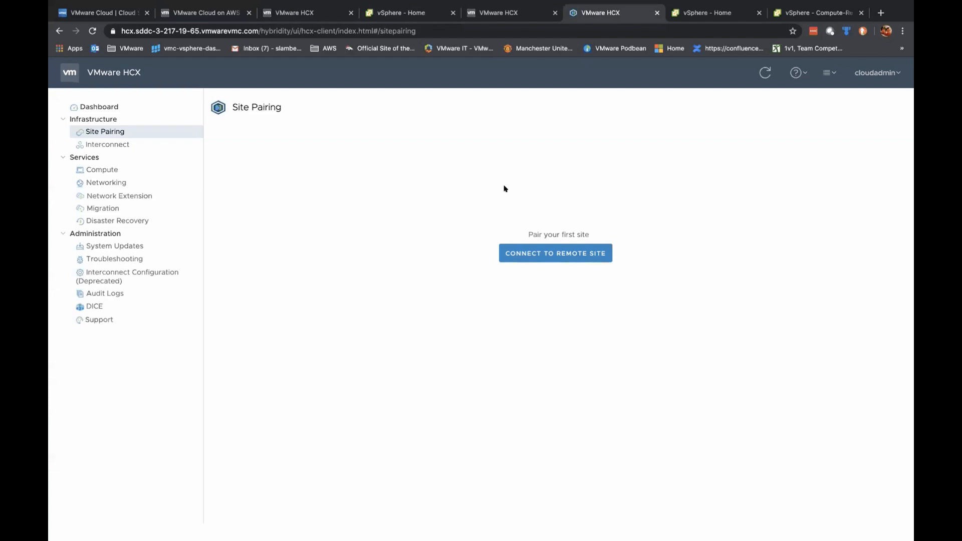
Step: Check the HCX plugin dashboard in the vSphere Client
left_click(506, 13)
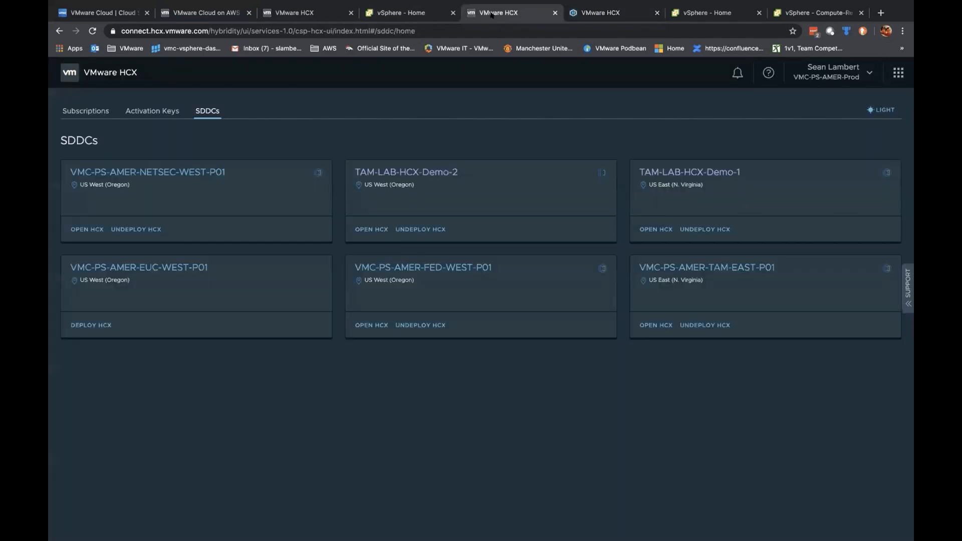
left_click(408, 13)
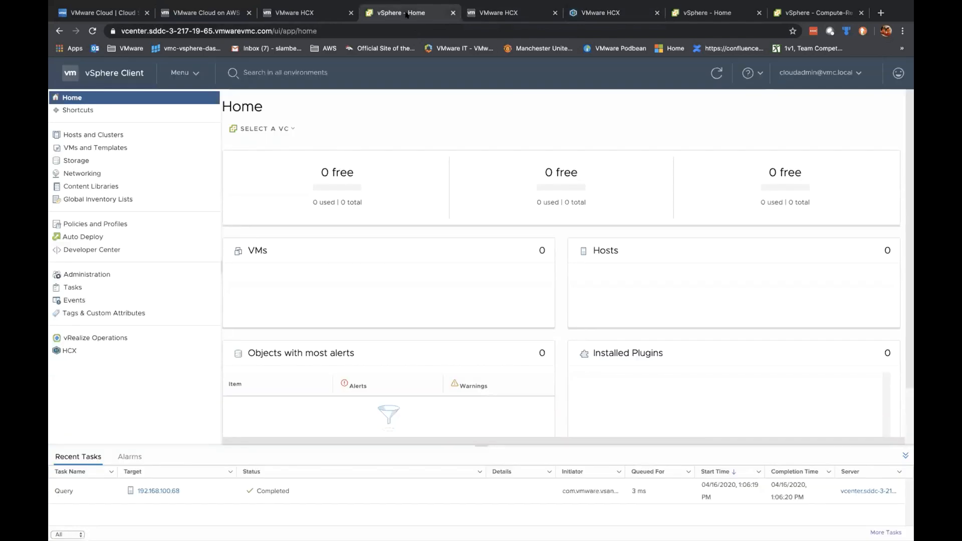
left_click(193, 73)
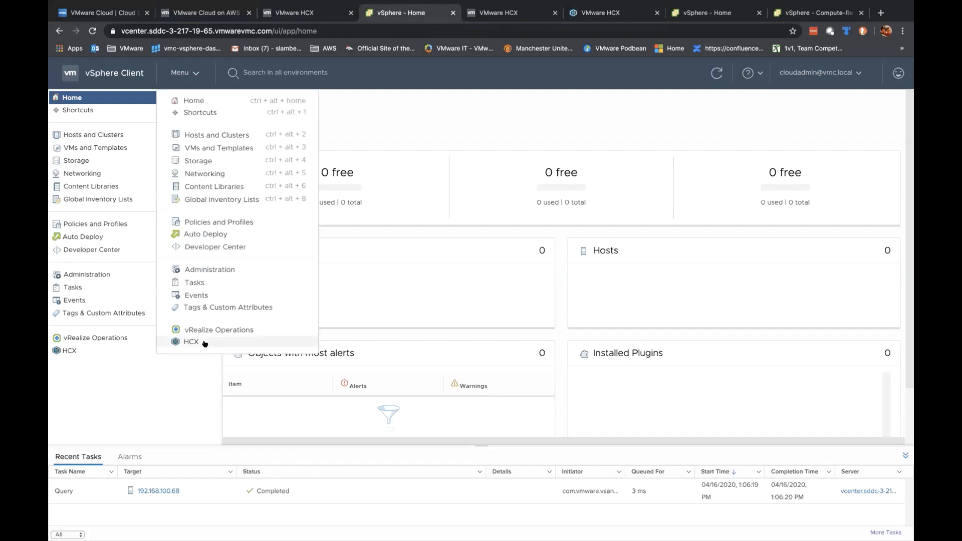
left_click(193, 342)
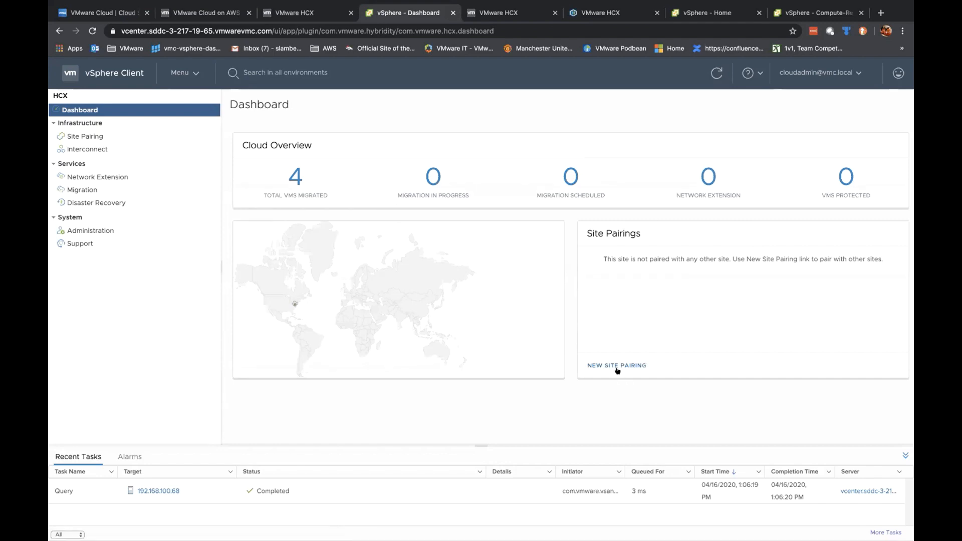
Step: Open the Connect to Remote Site form on Site Pairing, then go to the HCX SDDCs list
left_click(604, 14)
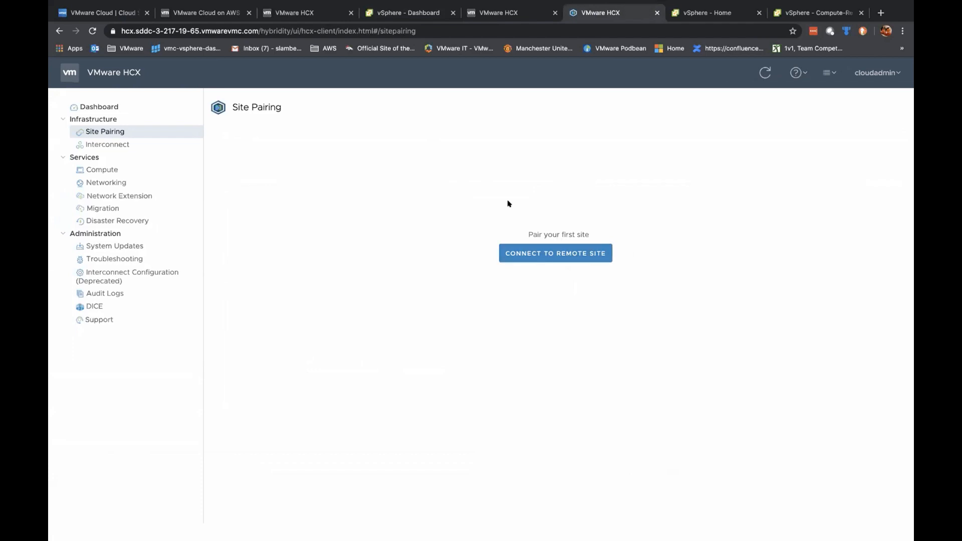
left_click(546, 257)
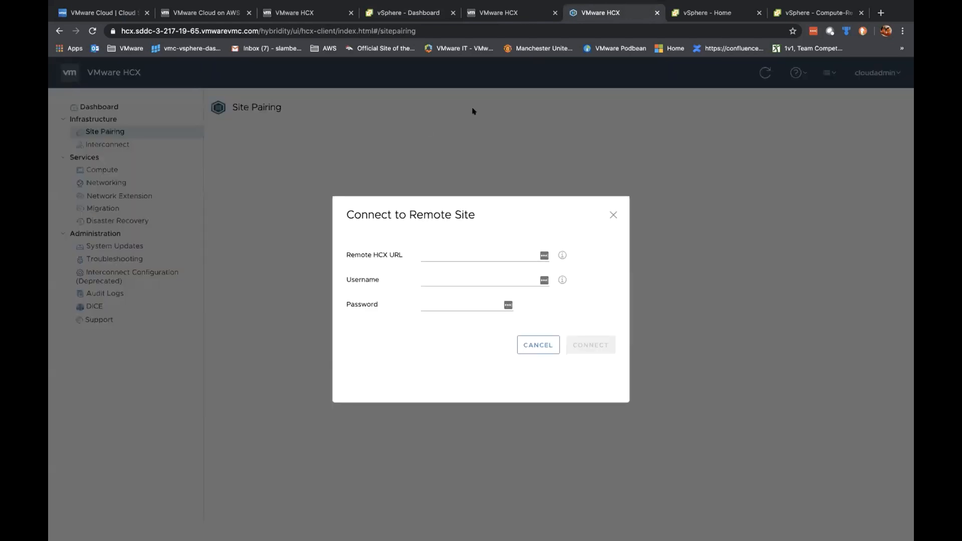
left_click(495, 13)
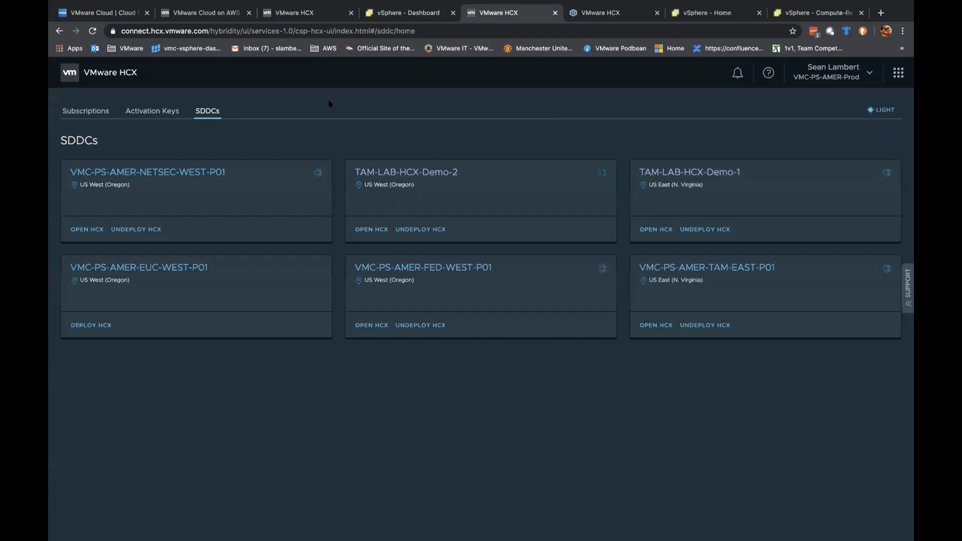
Step: Open TAM-LAB-HCX-Demo-2's Settings in the VMware Cloud on AWS console
left_click(301, 13)
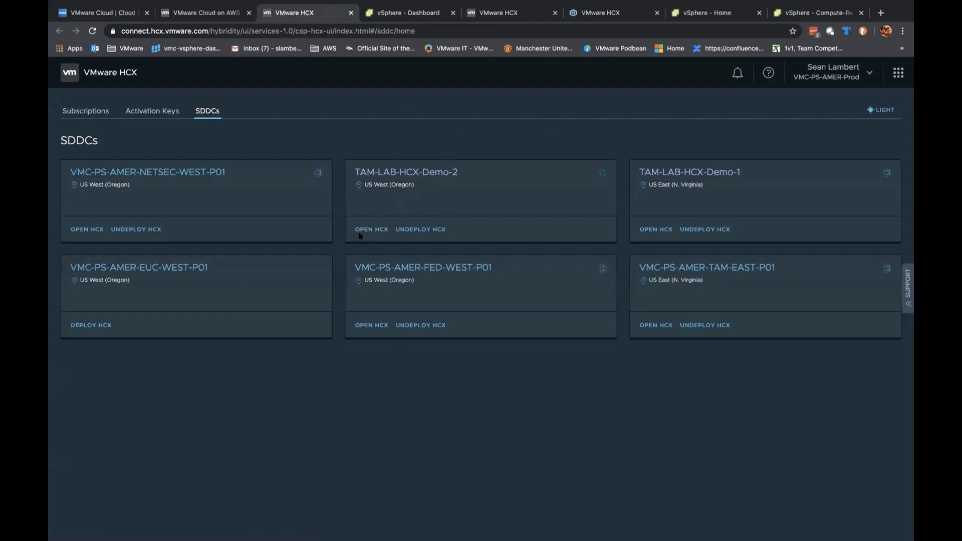
left_click(429, 172)
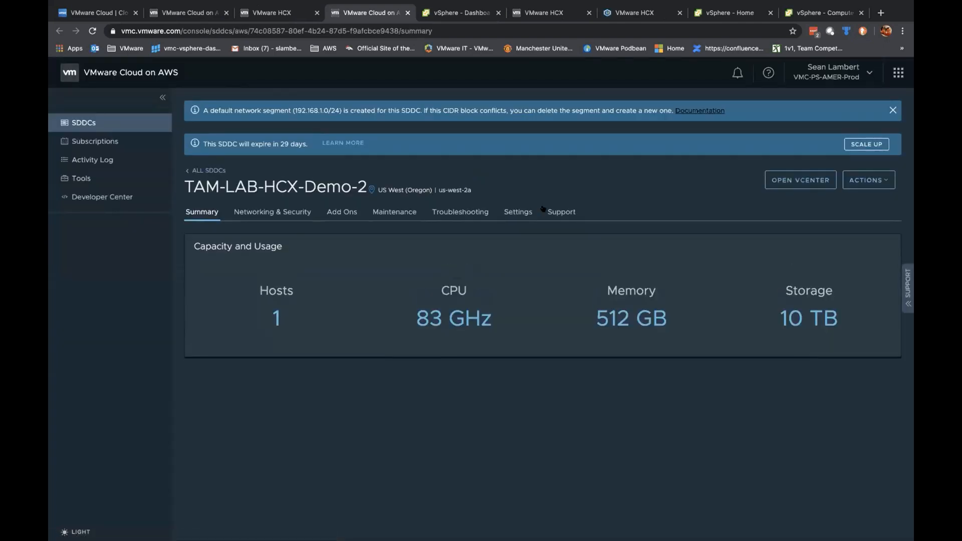
left_click(519, 212)
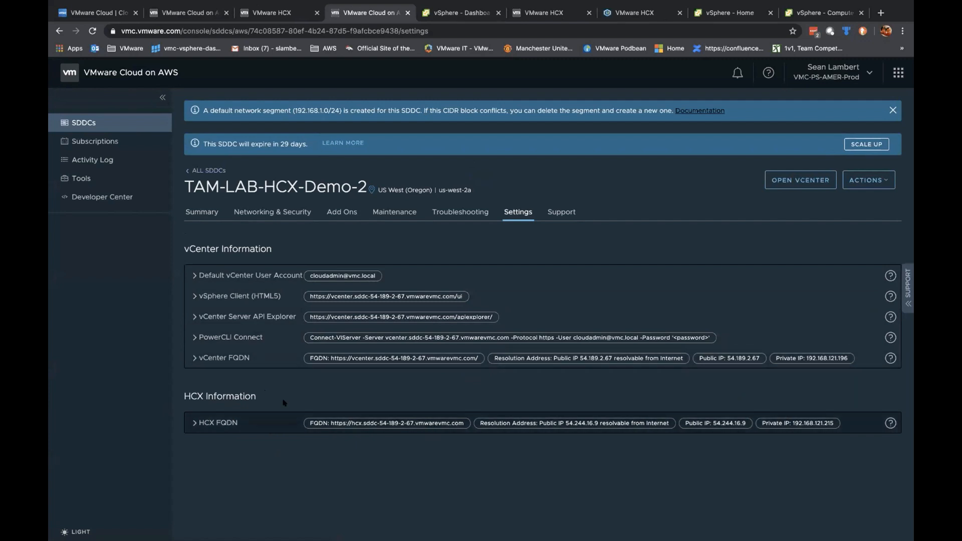
Step: Expand HCX FQDN and copy the hcx.sddc-54-189-2-67.vmwarevmc.com HCX URL
left_click(379, 426)
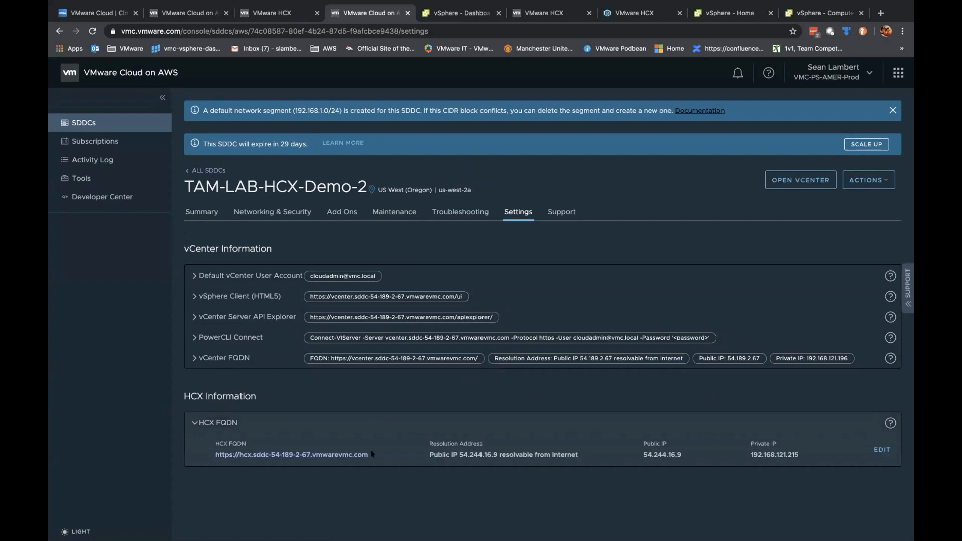
left_click_drag(381, 449, 217, 454)
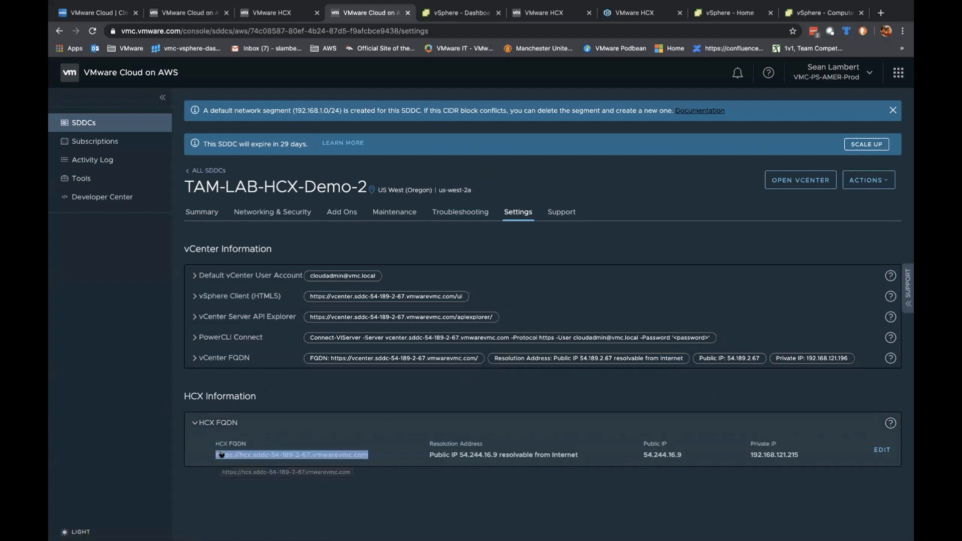
right_click(229, 455)
left_click(248, 462)
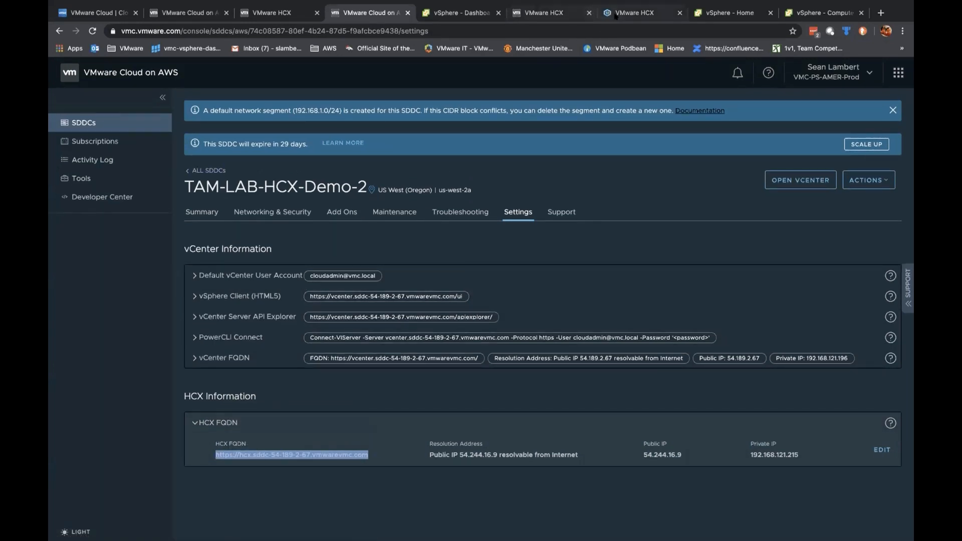
Step: Paste the Demo-2 HCX URL into Remote HCX URL and enter the admin username
left_click(615, 15)
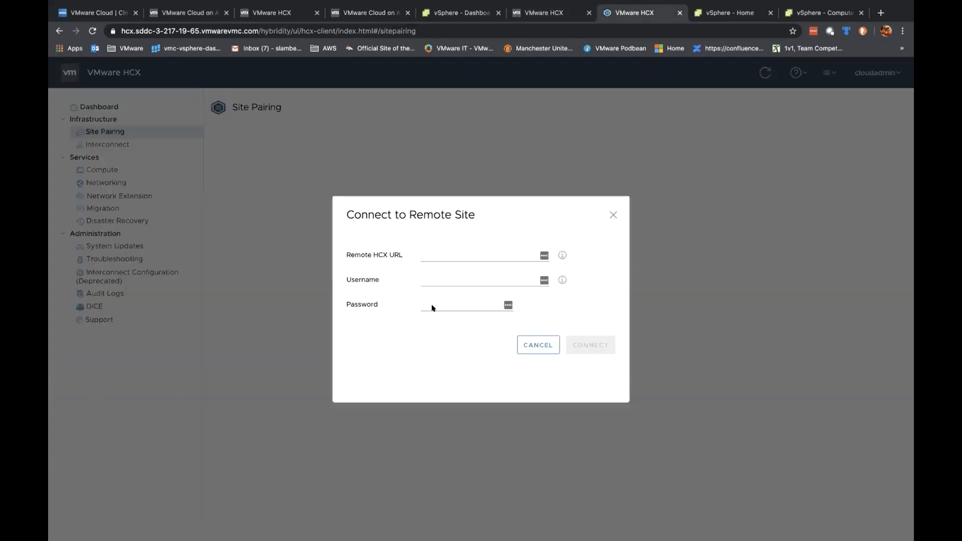
left_click(440, 254)
key("ctrl+v")
left_click(432, 276)
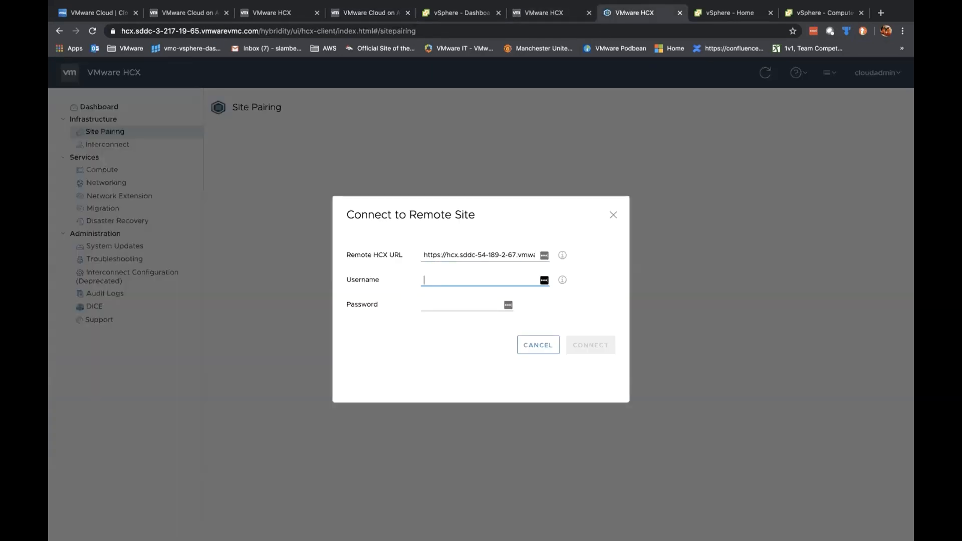
type("clouadmin@vmc.local")
left_click(490, 295)
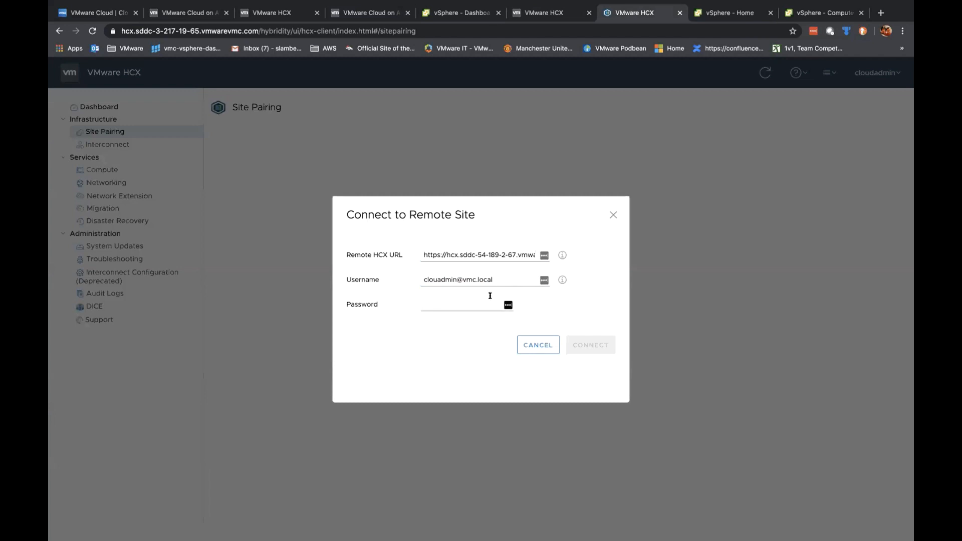
left_click(451, 302)
Step: Paste the default vCenter password from VMC and attempt the remote site connection
left_click(373, 14)
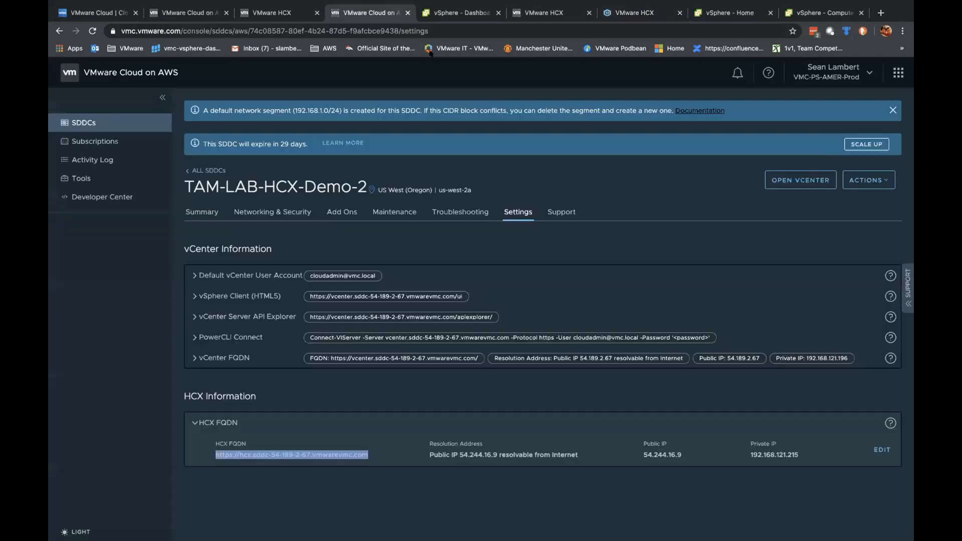
left_click(799, 180)
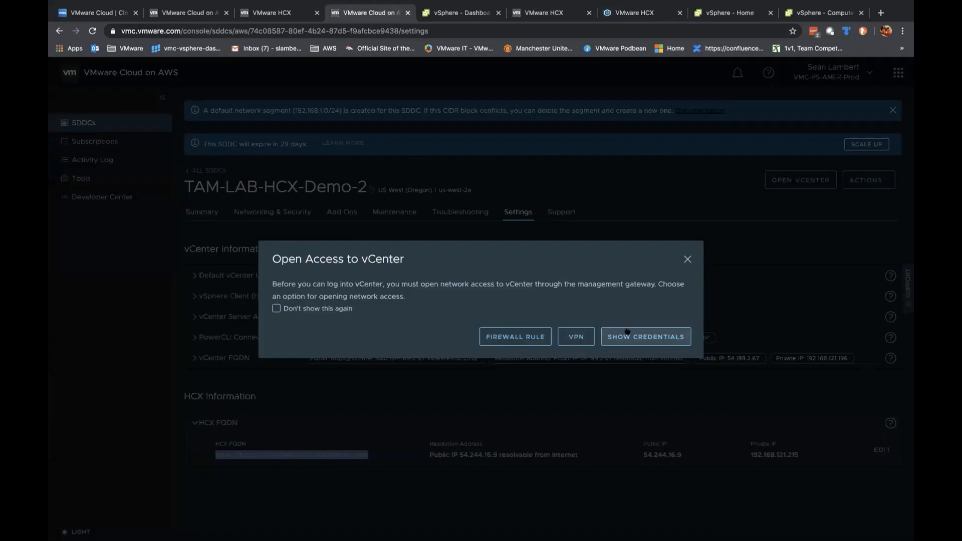
left_click(628, 336)
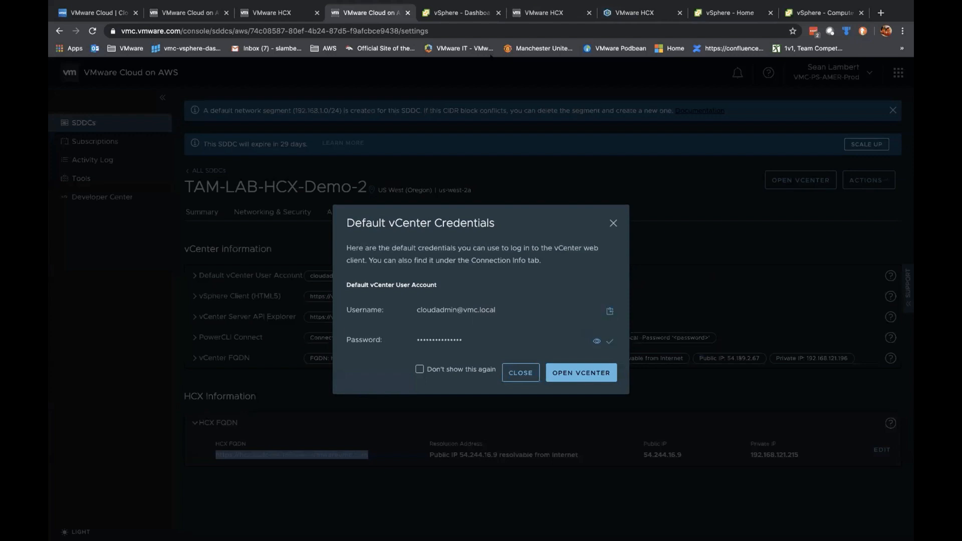
left_click(622, 14)
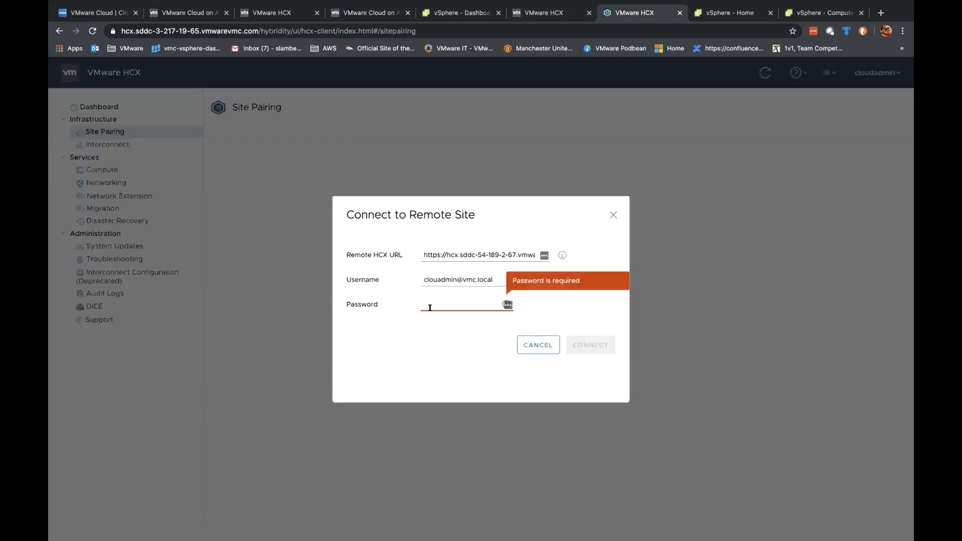
key("ctrl+v")
left_click(586, 345)
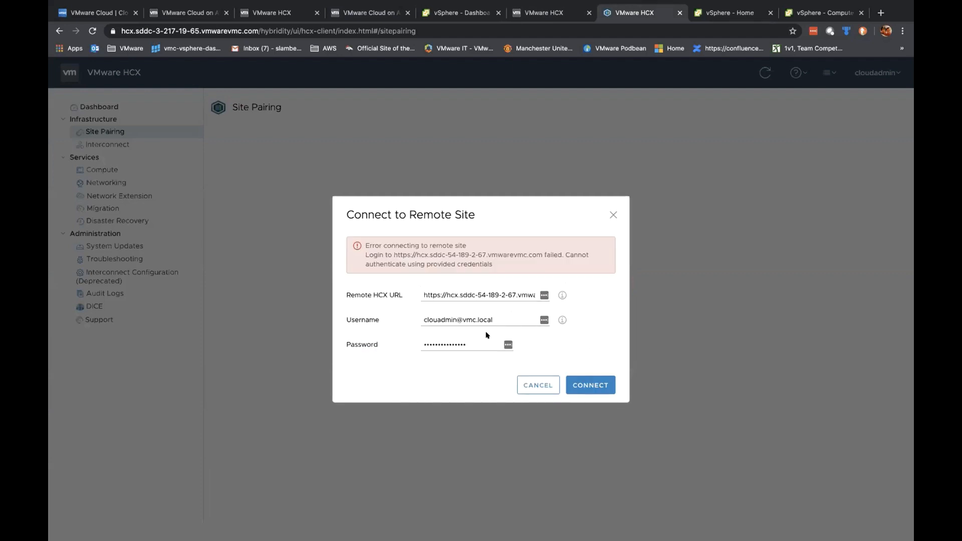
Step: After the failed login, recheck the vCenter credentials and start correcting the misspelled username
double_click(473, 342)
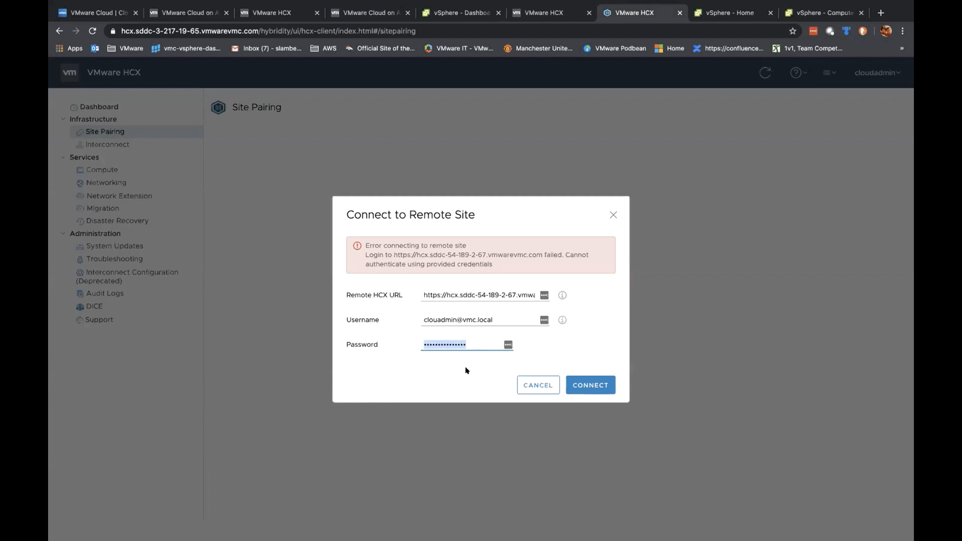
left_click(459, 13)
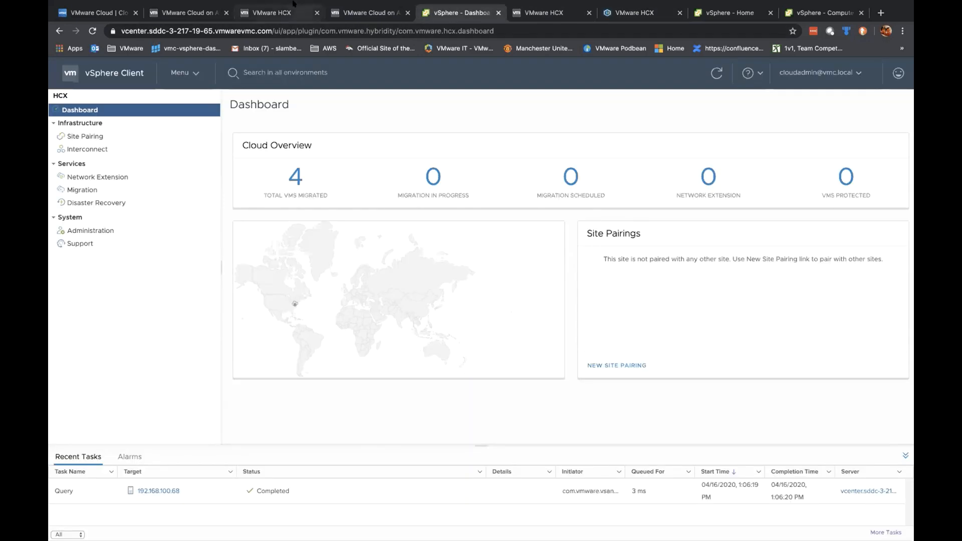
left_click(374, 11)
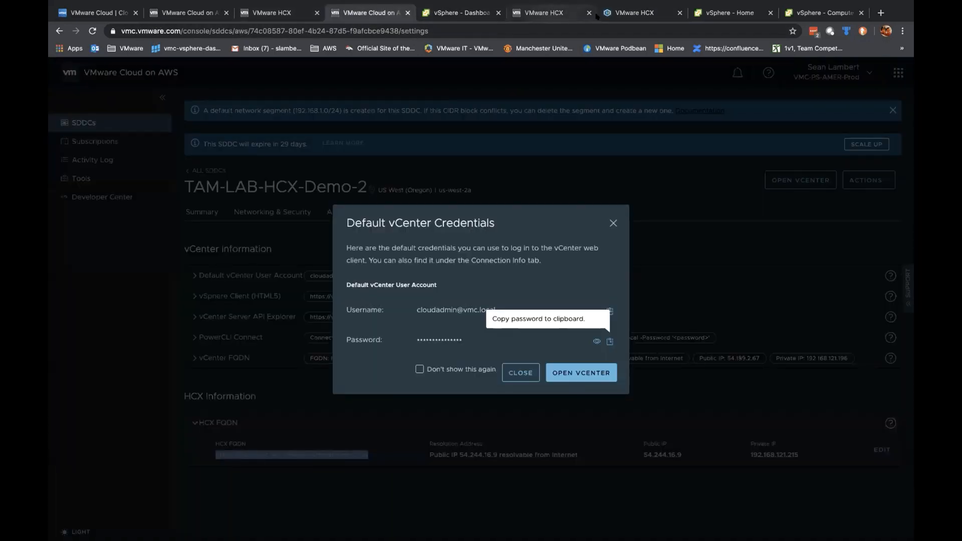
left_click(551, 12)
left_click(629, 14)
left_click(429, 320)
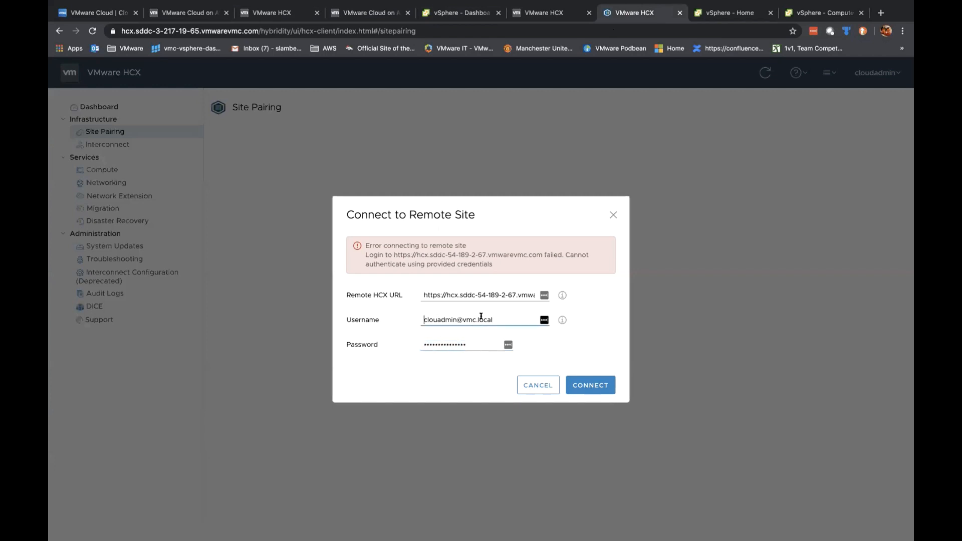
Step: Connect with corrected credentials to pair with TAM-LAB-HCX-Demo-2, then open Interconnect's Service Mesh
left_click(582, 384)
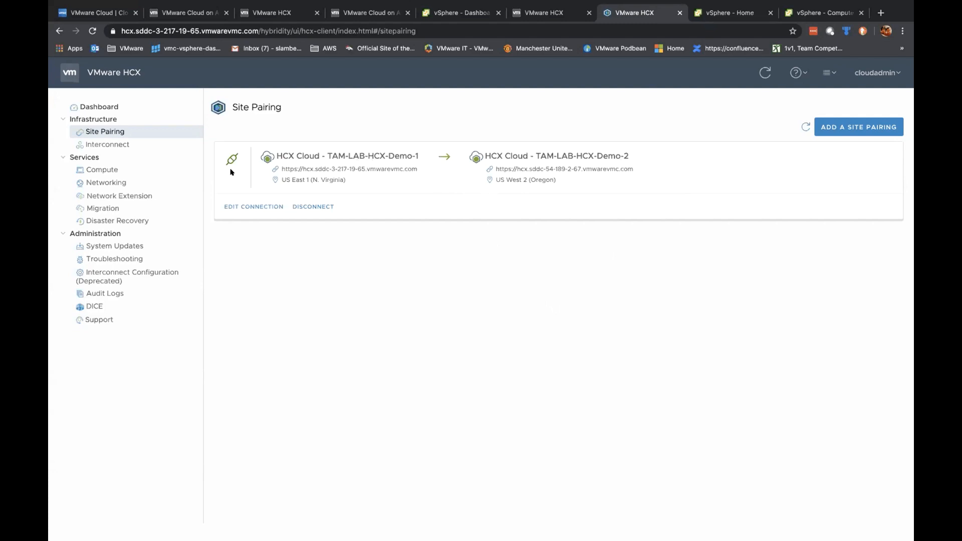
left_click(110, 145)
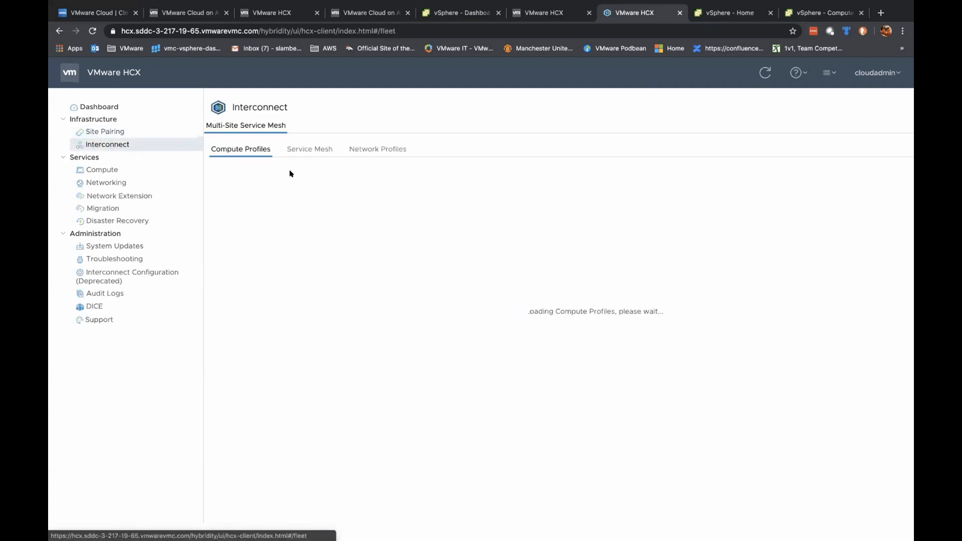
left_click(306, 150)
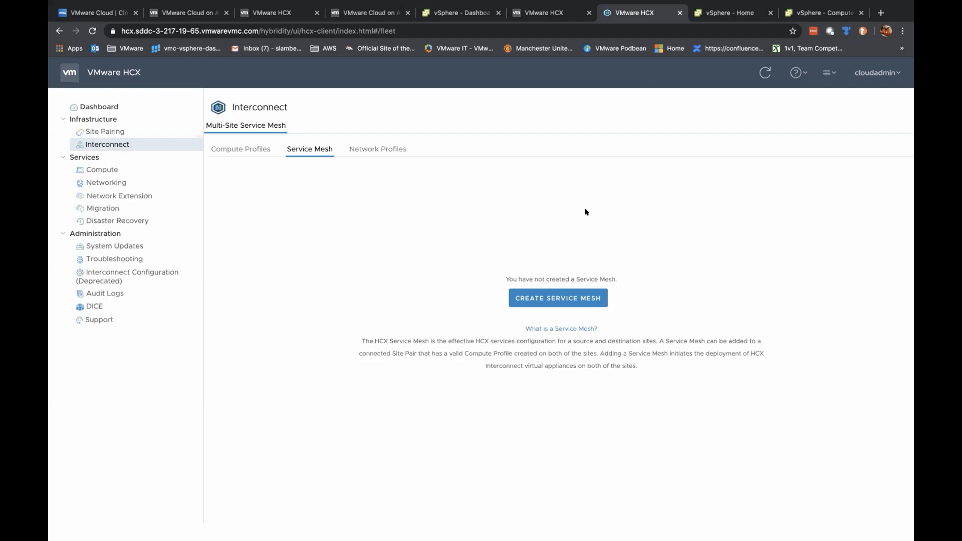
Step: Start a new service mesh using ComputeProfile(vcenter) as both source and remote compute profile
left_click(570, 296)
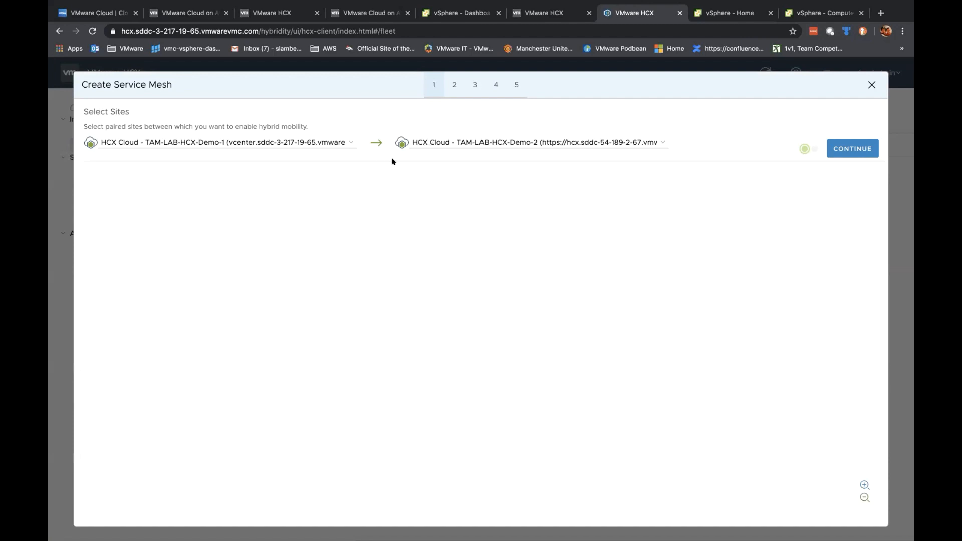
left_click(849, 146)
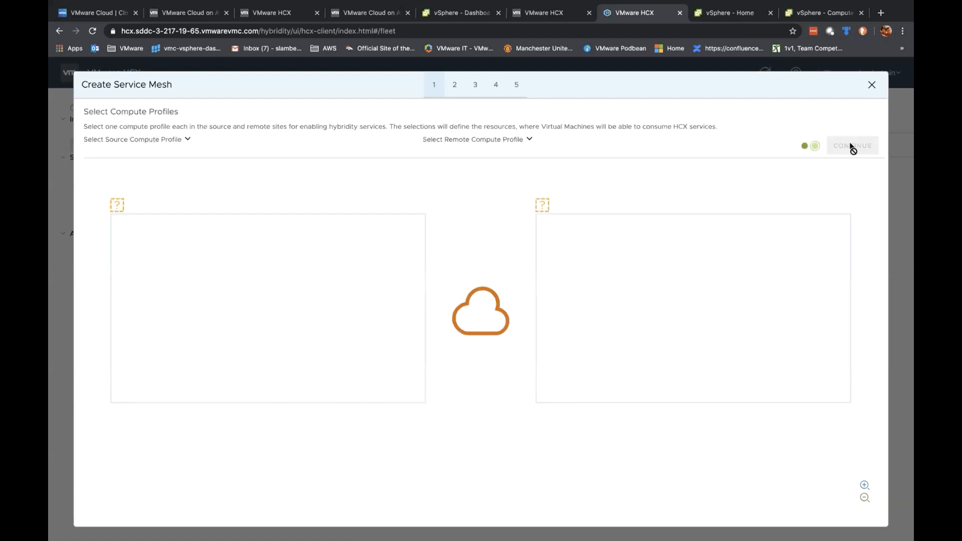
left_click(188, 139)
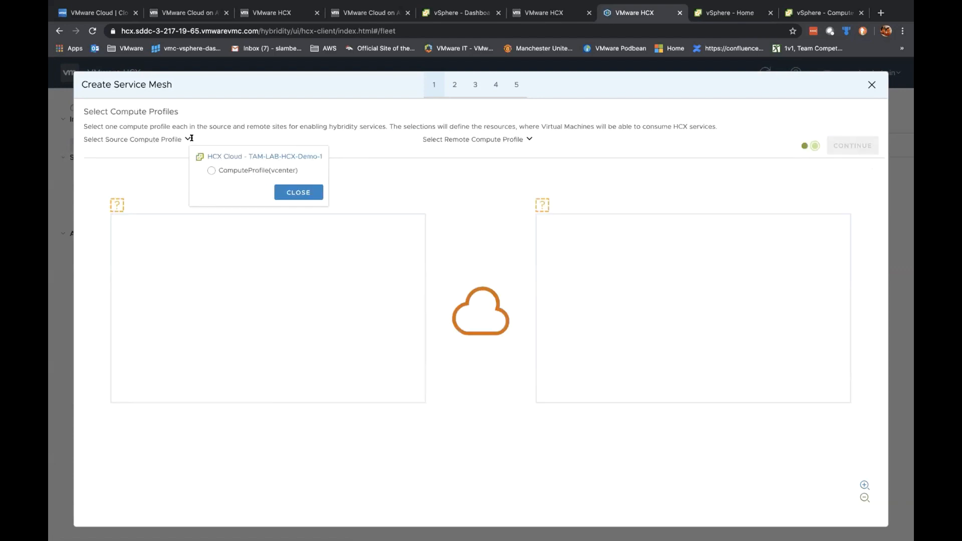
left_click(211, 170)
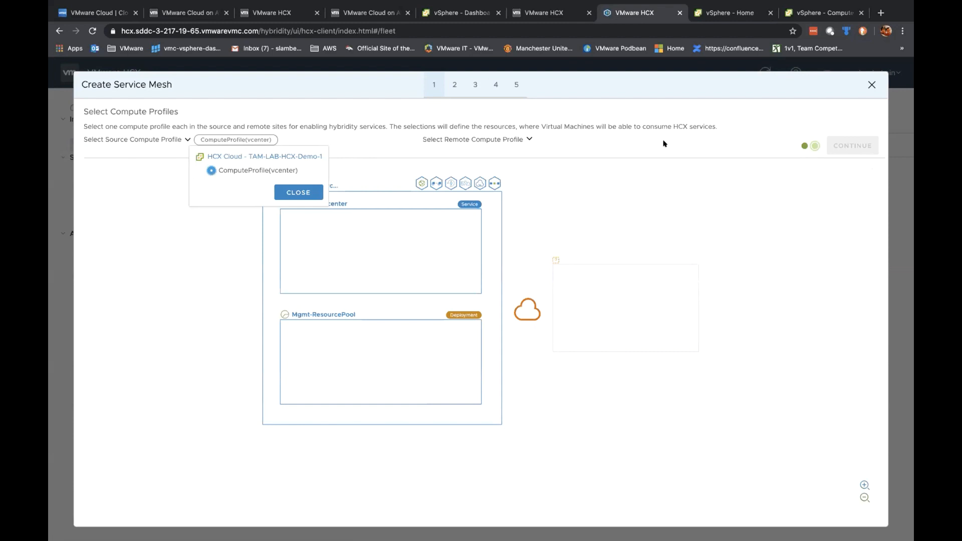
left_click(529, 140)
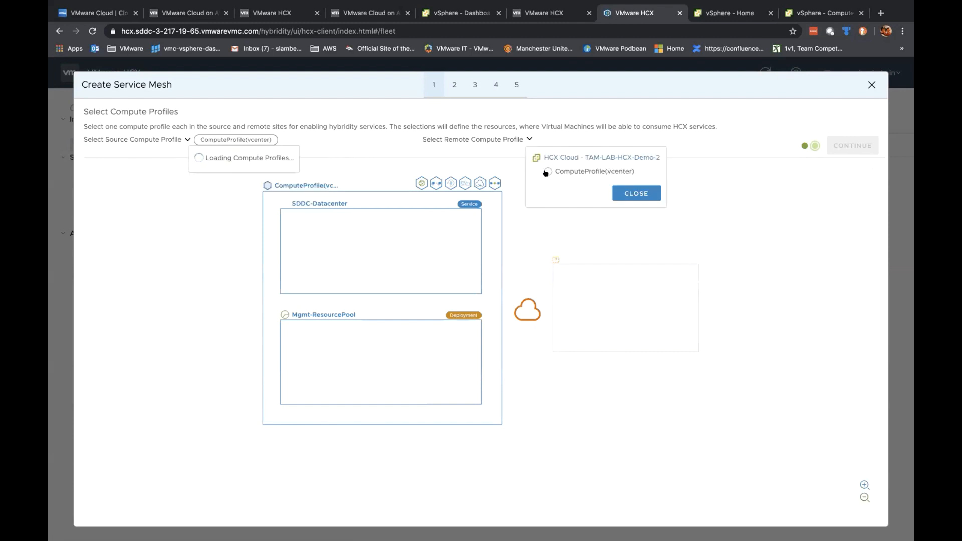
left_click(547, 171)
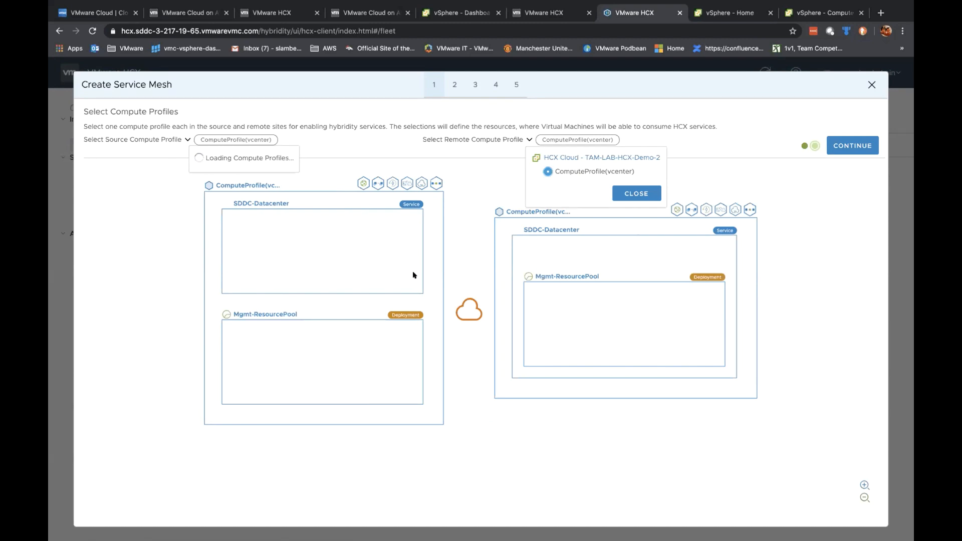
left_click(636, 196)
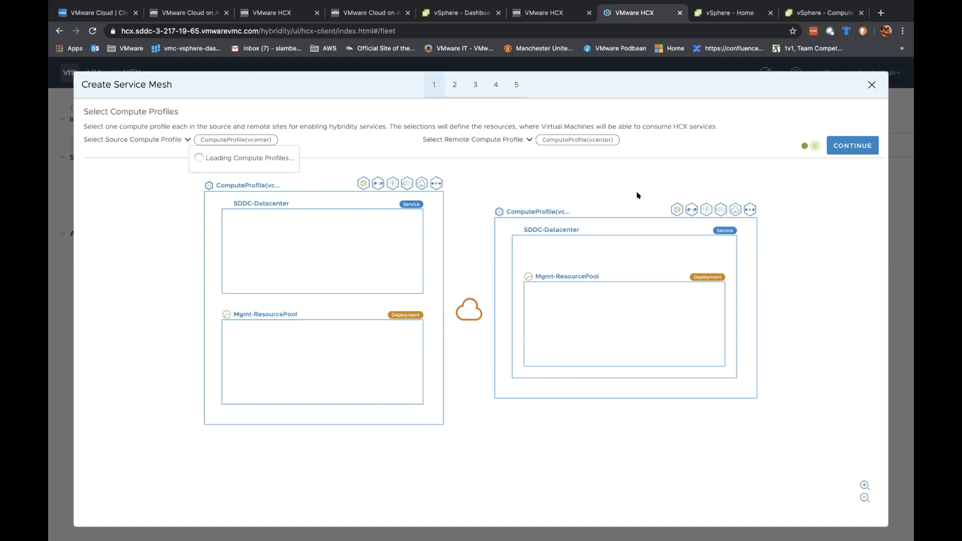
left_click(849, 145)
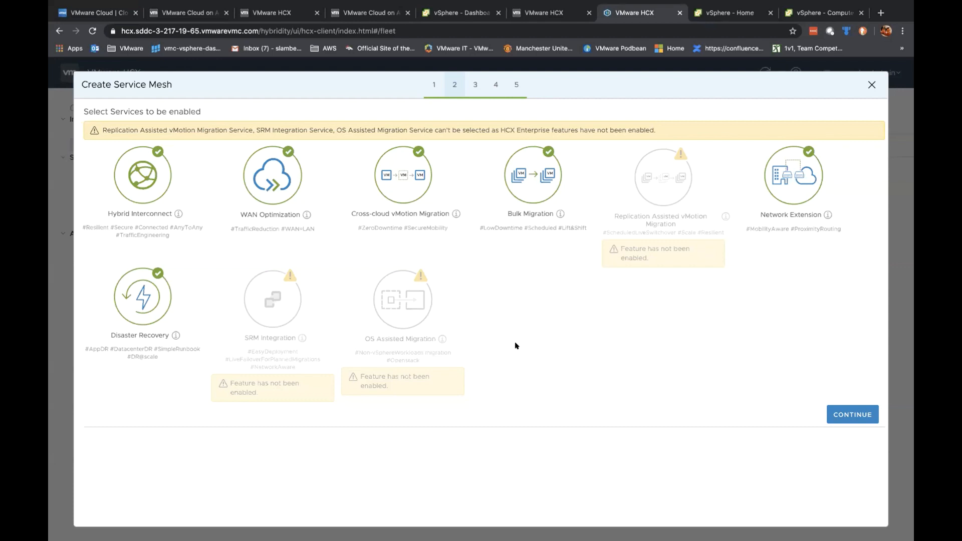
Step: Keep the default selection of services to enable for the service mesh
left_click(850, 411)
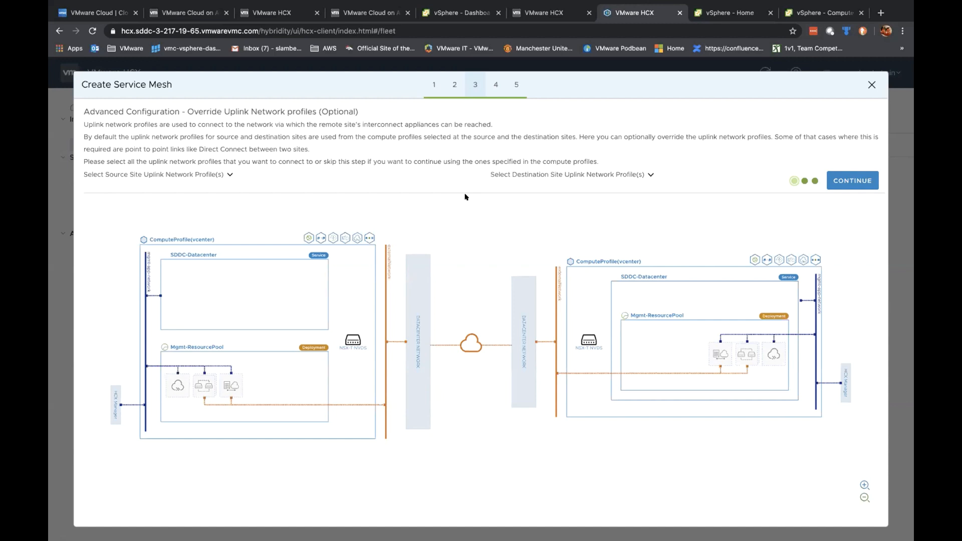
Step: Select externalNetwork as the uplink network profile for both the source and destination sites
left_click(230, 174)
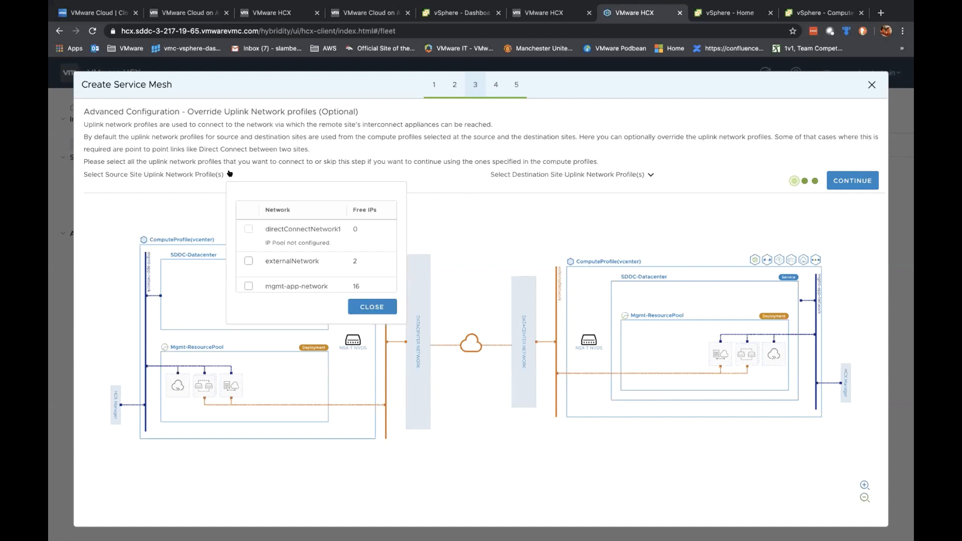
left_click(649, 174)
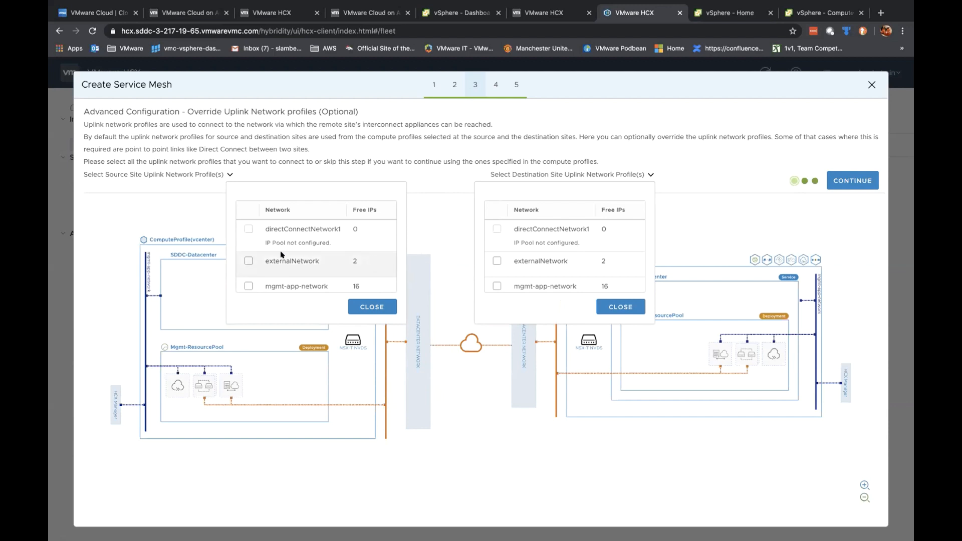
left_click(248, 260)
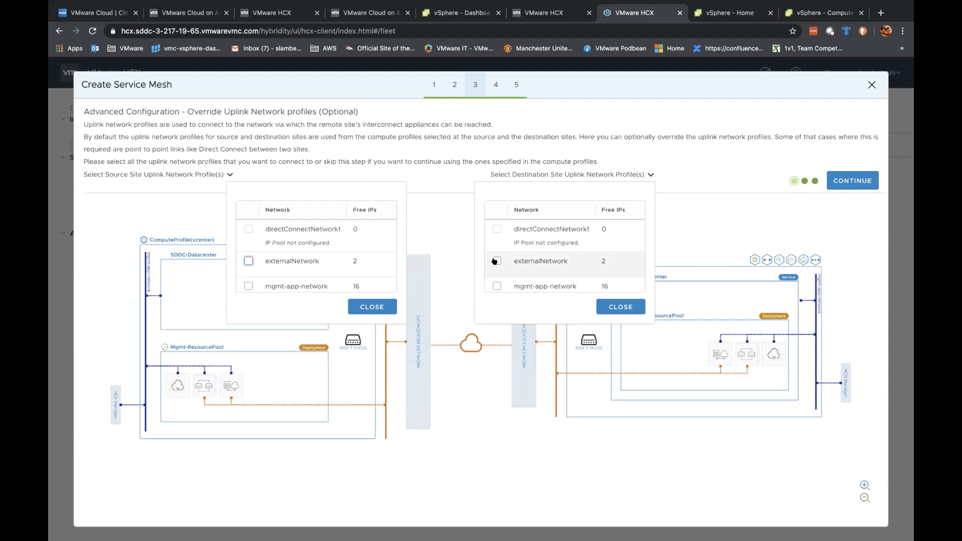
left_click(250, 260)
left_click(248, 261)
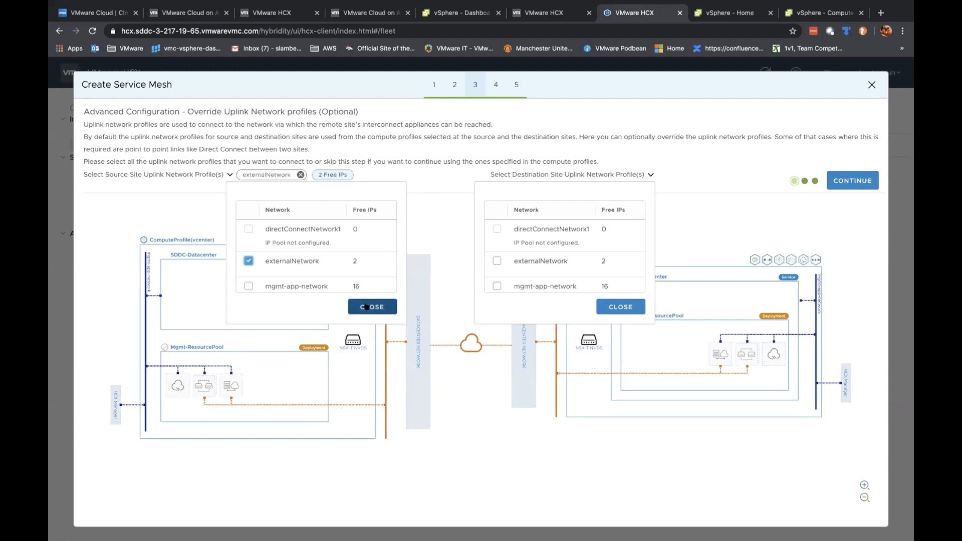
left_click(367, 307)
left_click(496, 261)
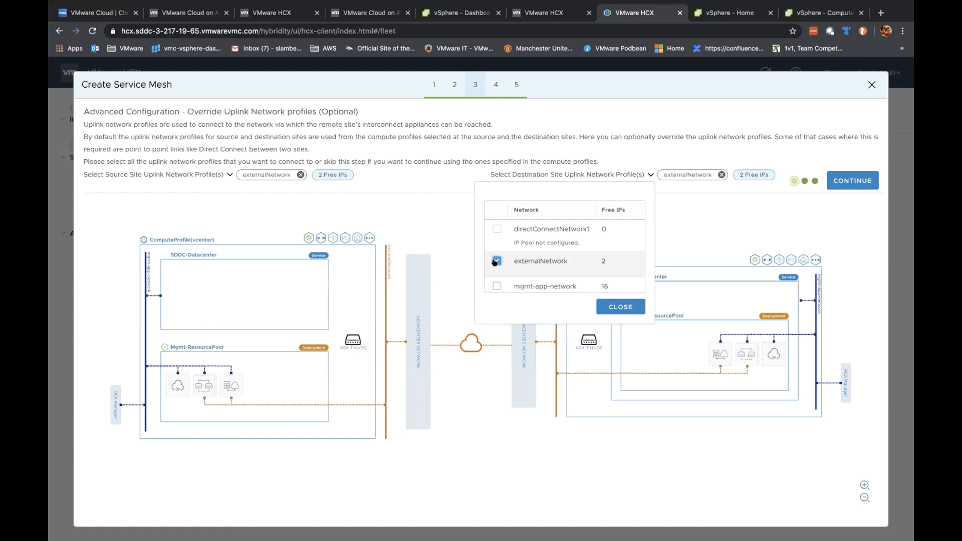
left_click(613, 307)
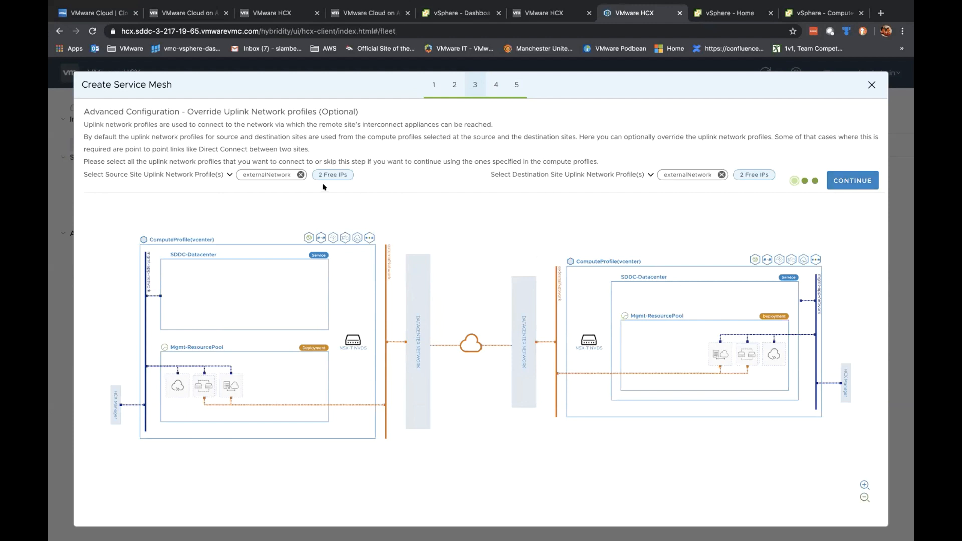
Step: Keep the network extension appliance count at 1 for the NVDS pair and advance to Traffic Engineering
left_click(844, 181)
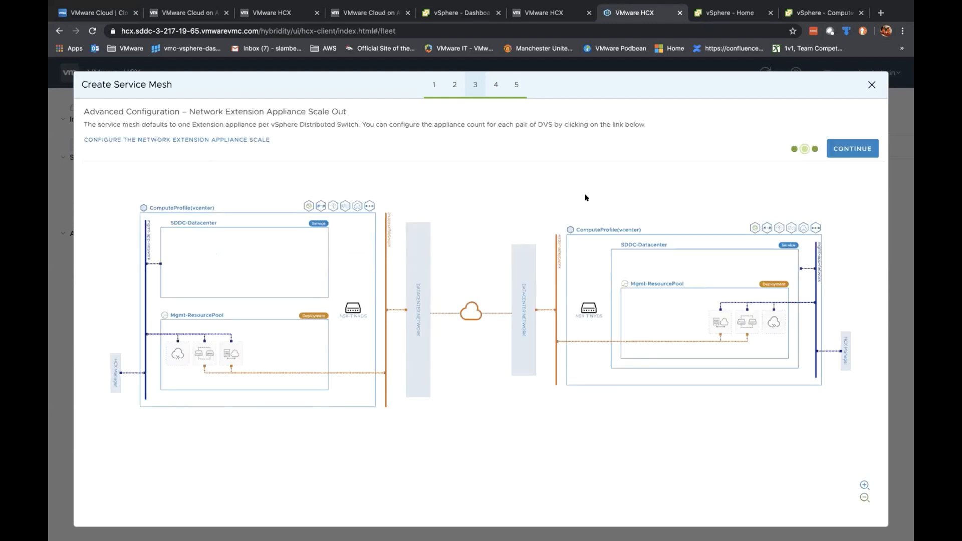
left_click(214, 139)
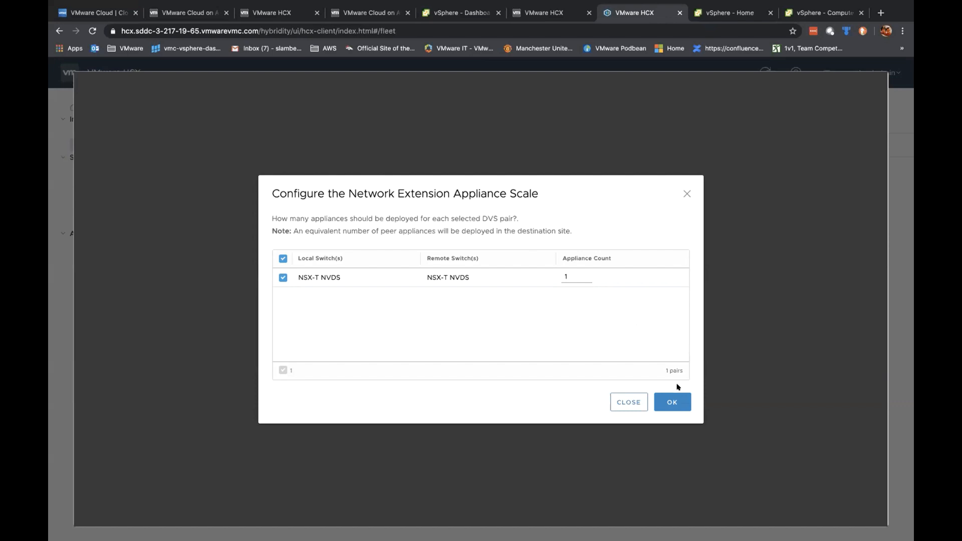
left_click(667, 403)
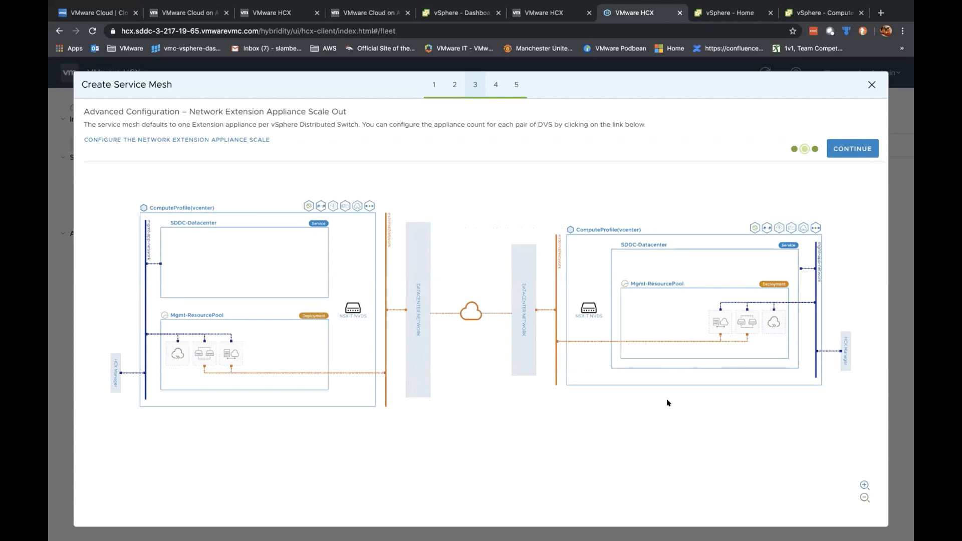
left_click(844, 152)
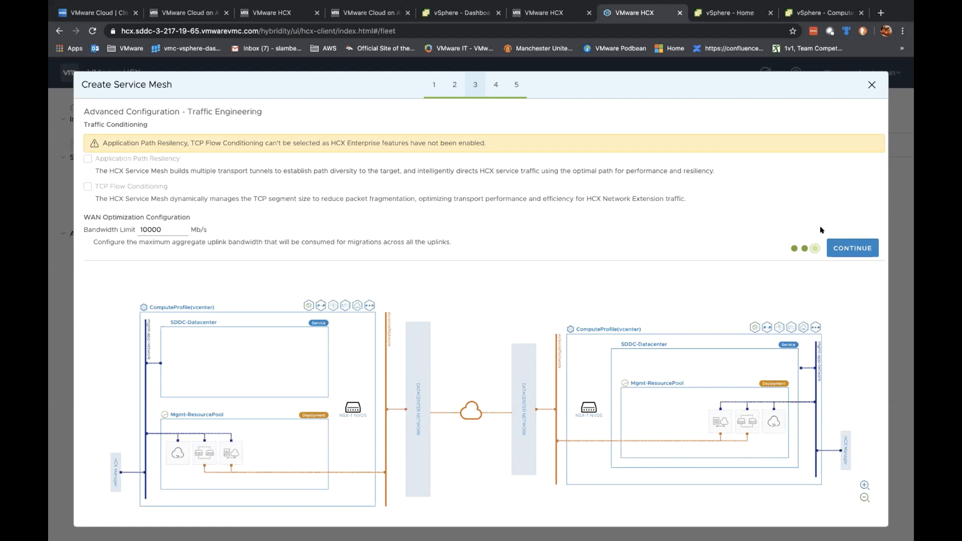
Step: Pass Traffic Engineering and Topology Preview, then begin naming the mesh 'TAM-LAB-Demo-'
left_click(850, 247)
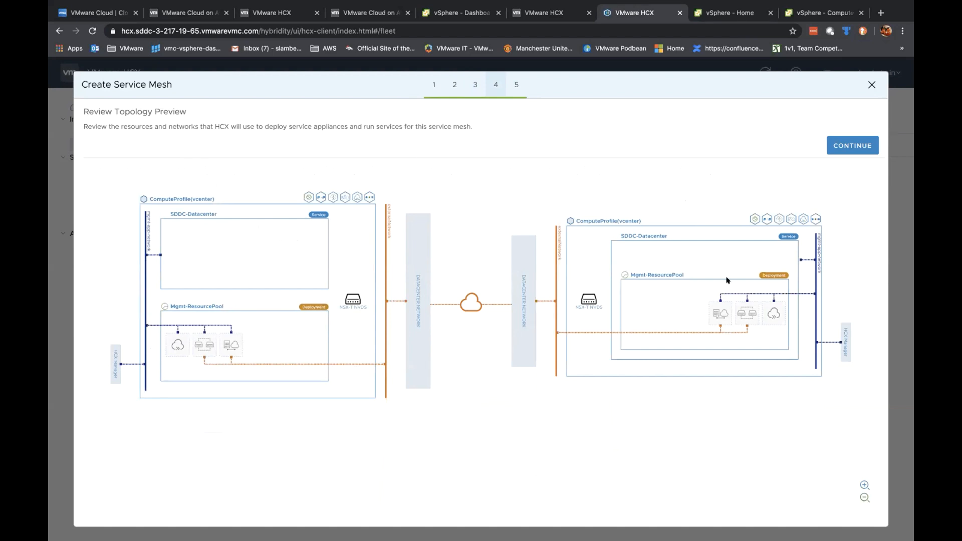
left_click(847, 145)
left_click(315, 132)
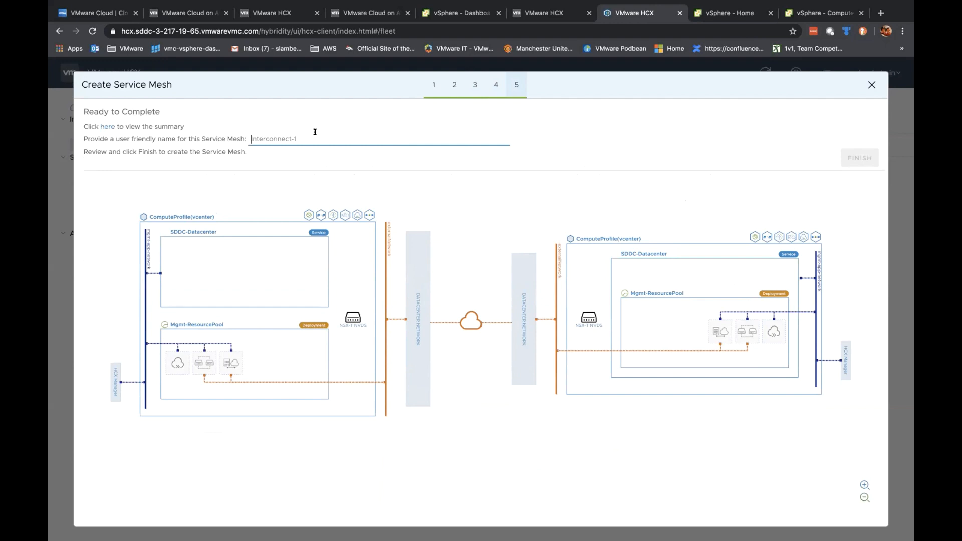
type("TA")
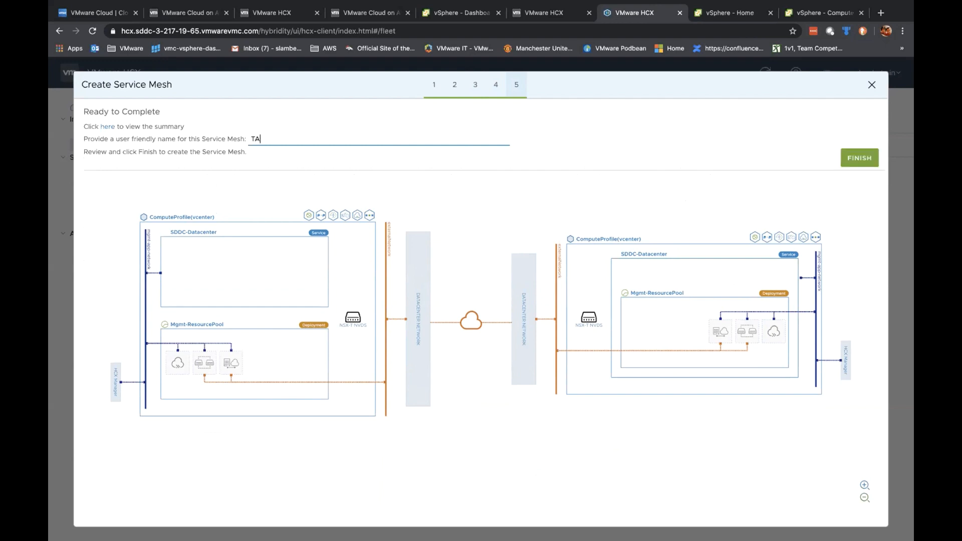
type("M-LAB-Demo-")
key("Left")
key("Left")
key("Left")
key("Left")
key("Left")
Step: Name the service mesh 'TAM-LAB-HCX-Demo', finish the wizard, and view its deployment tasks
type("HCX-")
key("End")
key("BackSpace")
left_click(848, 153)
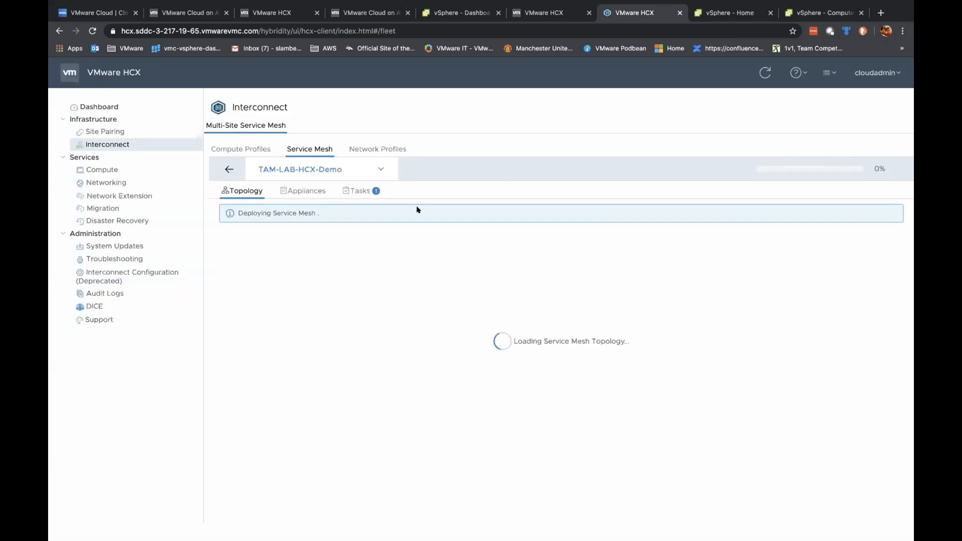
left_click(302, 190)
left_click(350, 190)
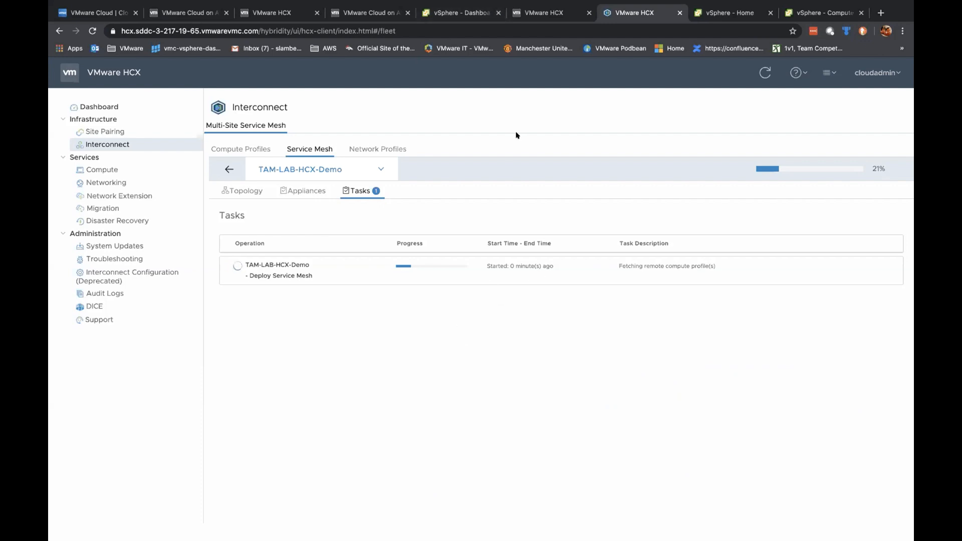
left_click(457, 15)
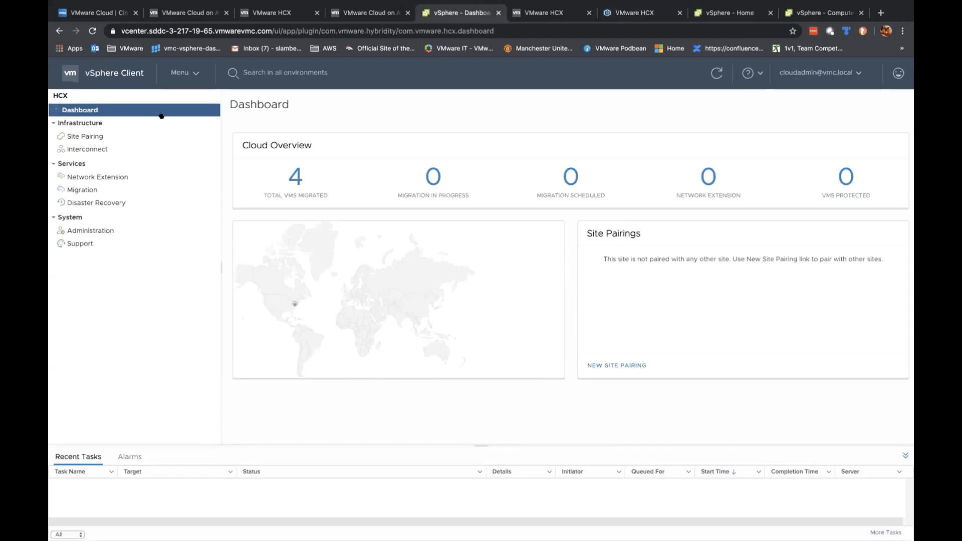
left_click(194, 73)
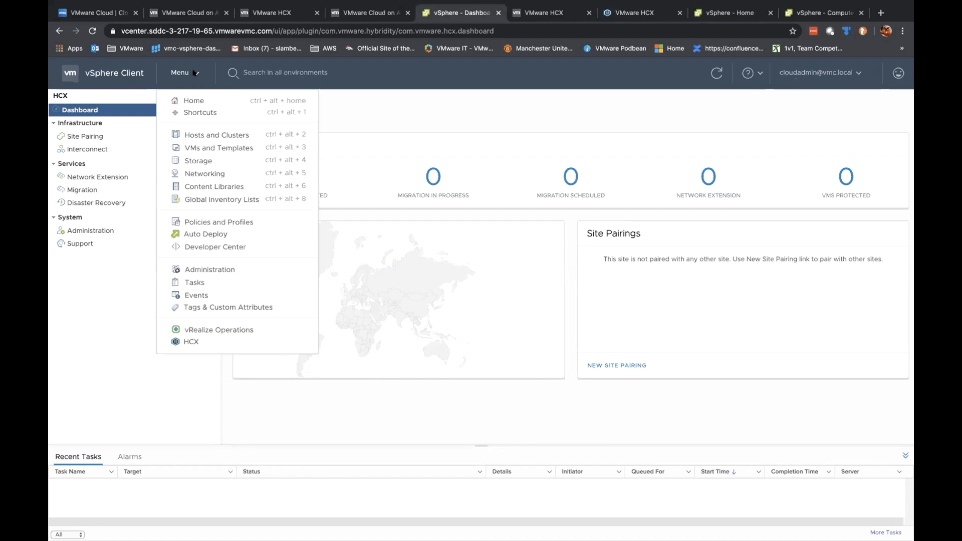
left_click(216, 135)
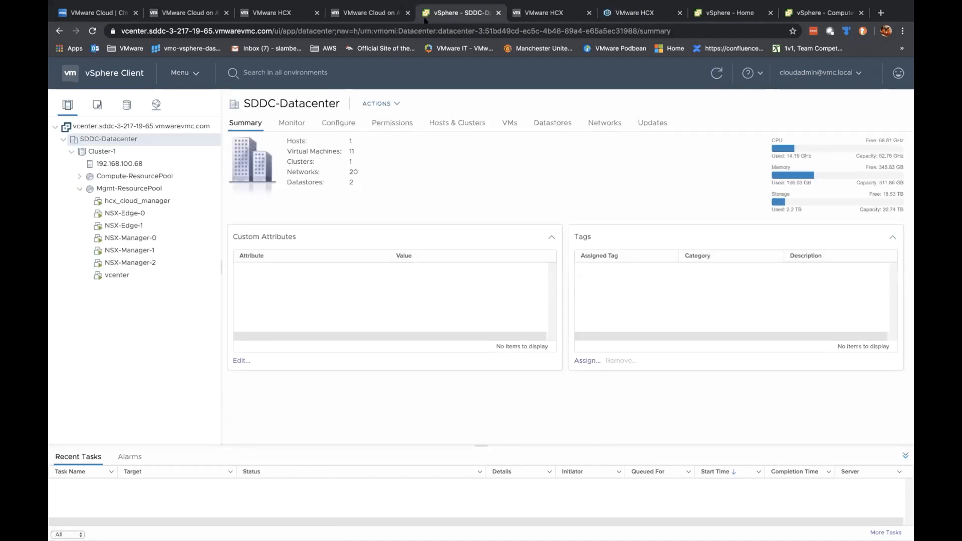
left_click(637, 15)
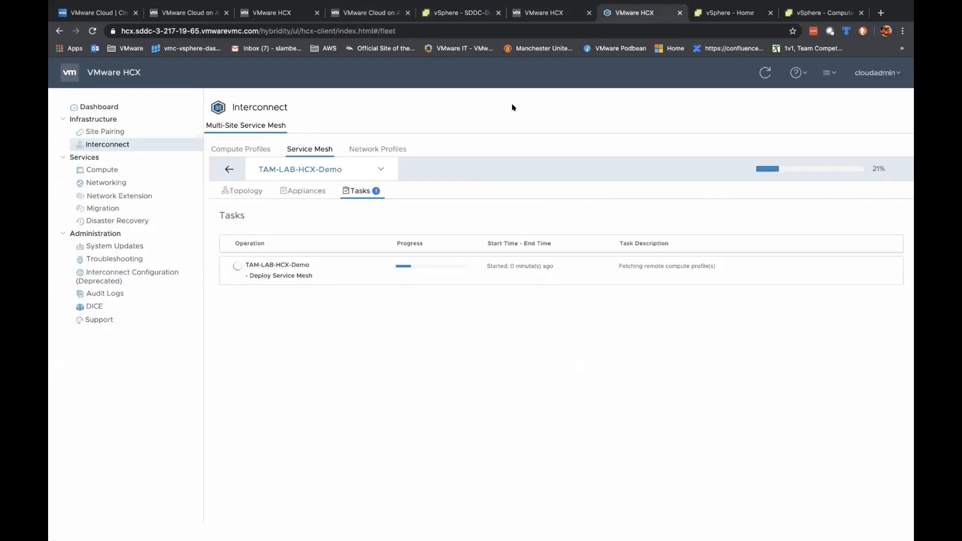
left_click(467, 12)
left_click(543, 12)
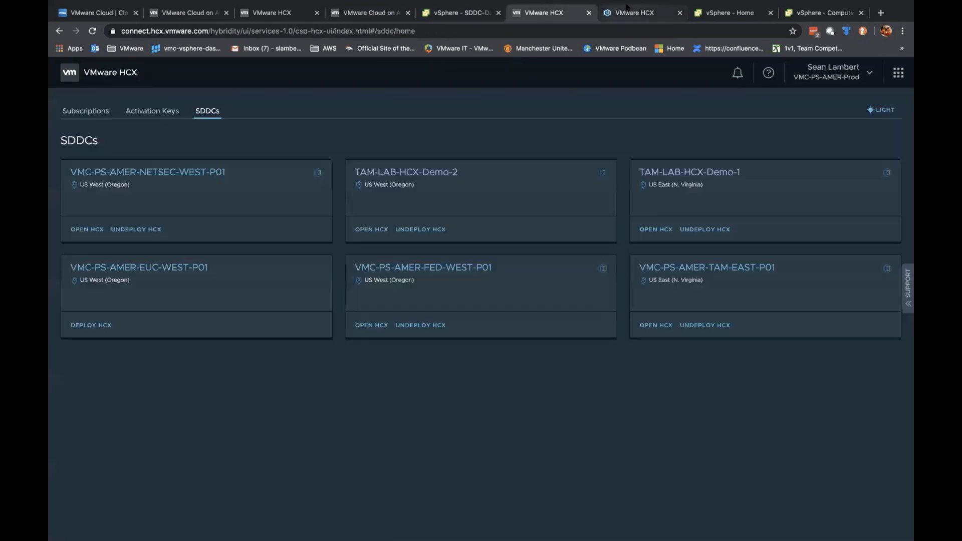
left_click(627, 7)
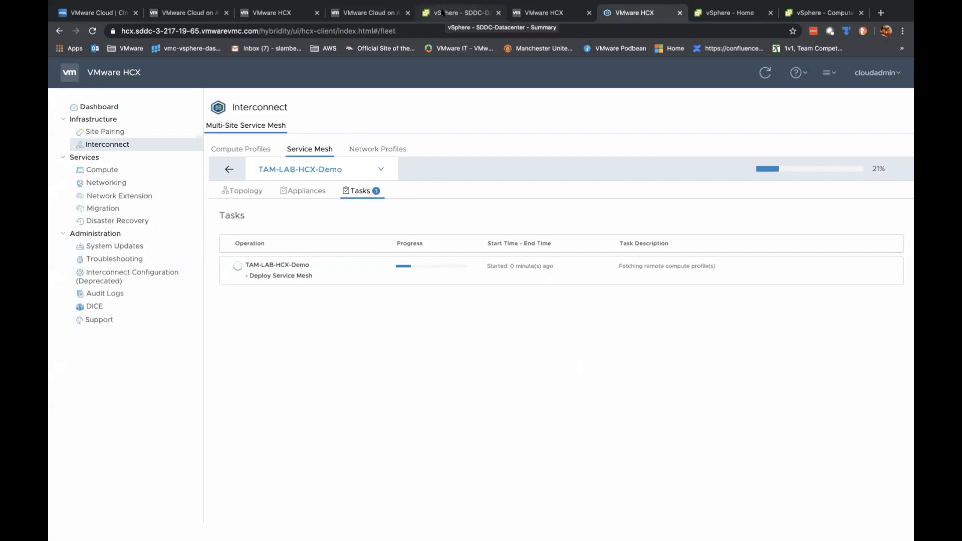
left_click(442, 14)
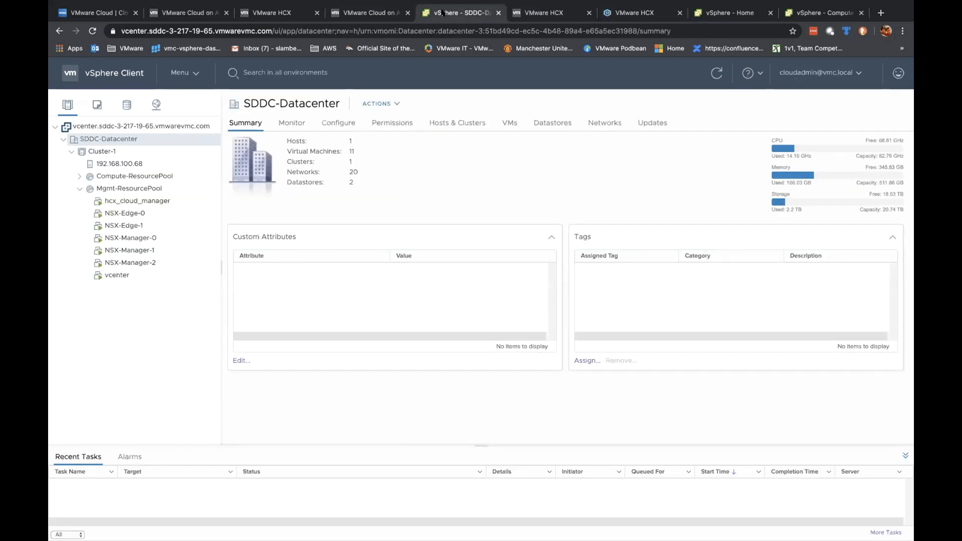
left_click(635, 13)
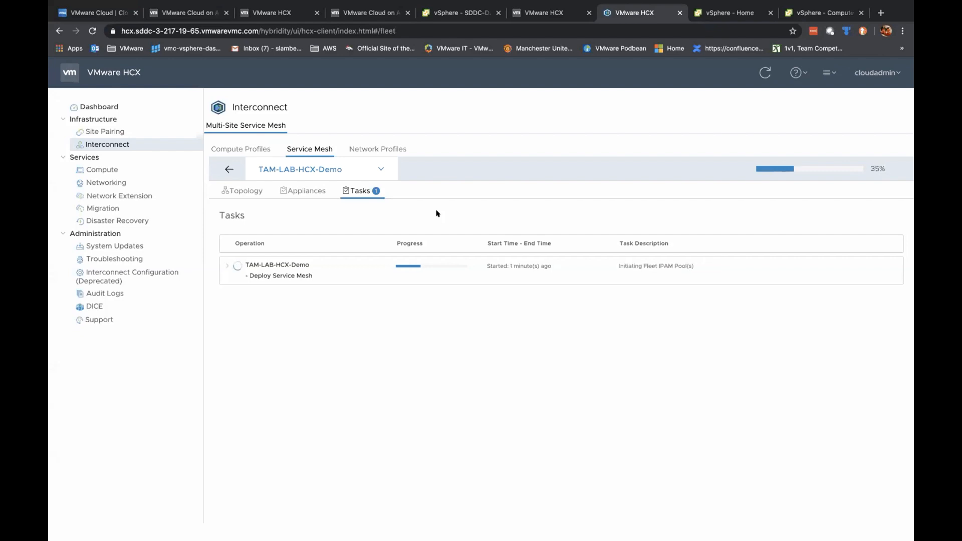
Step: Expand the TAM-LAB-HCX-Demo task and its Prepare Fleet Pools subtasks, glancing at vSphere
left_click(228, 265)
left_click(232, 311)
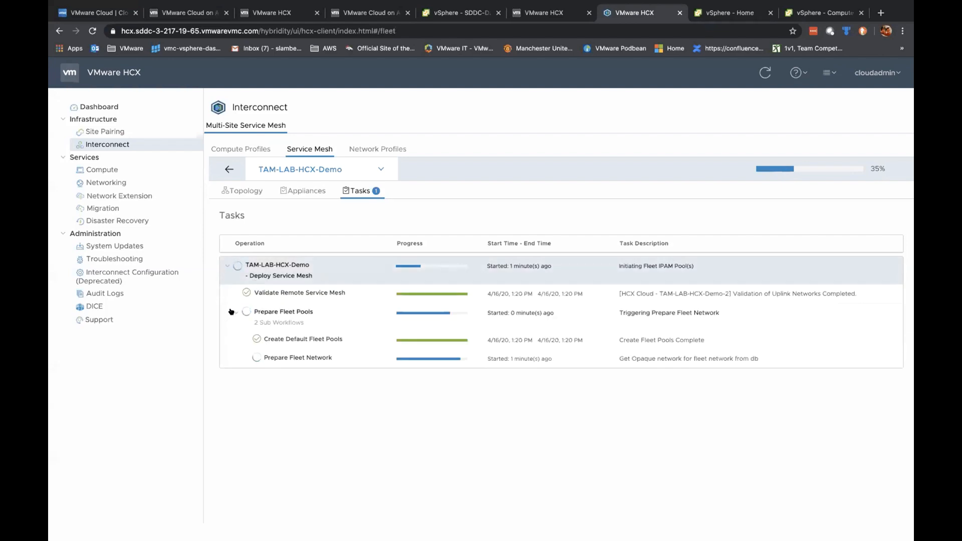
left_click(458, 14)
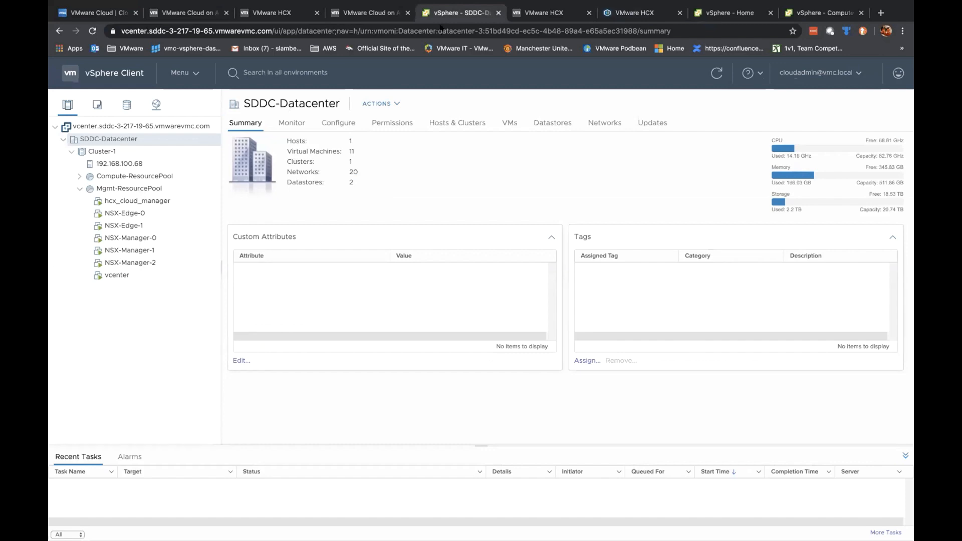
left_click(621, 15)
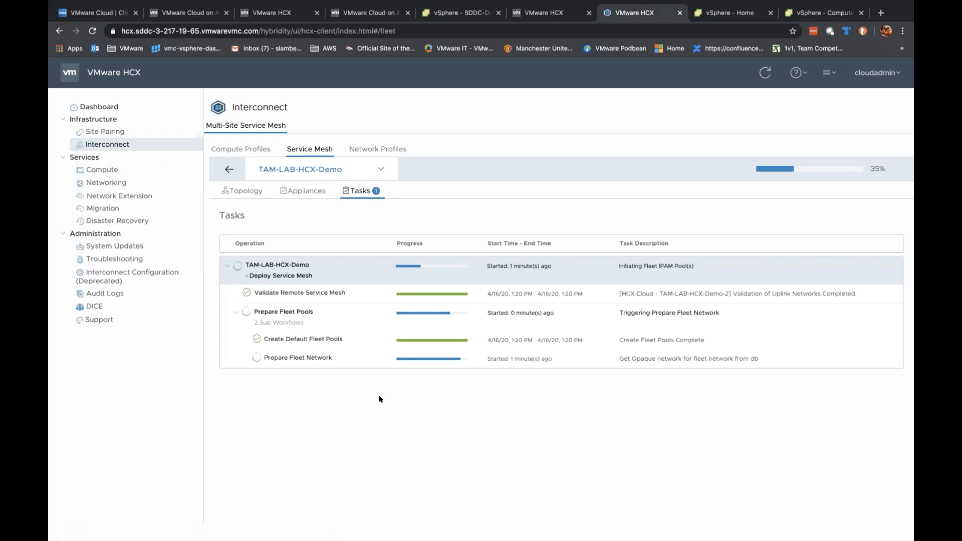
Step: Expand the Appliance(s) Deployment Job steps and check vSphere for the new IX, NE, WO appliances
left_click(455, 13)
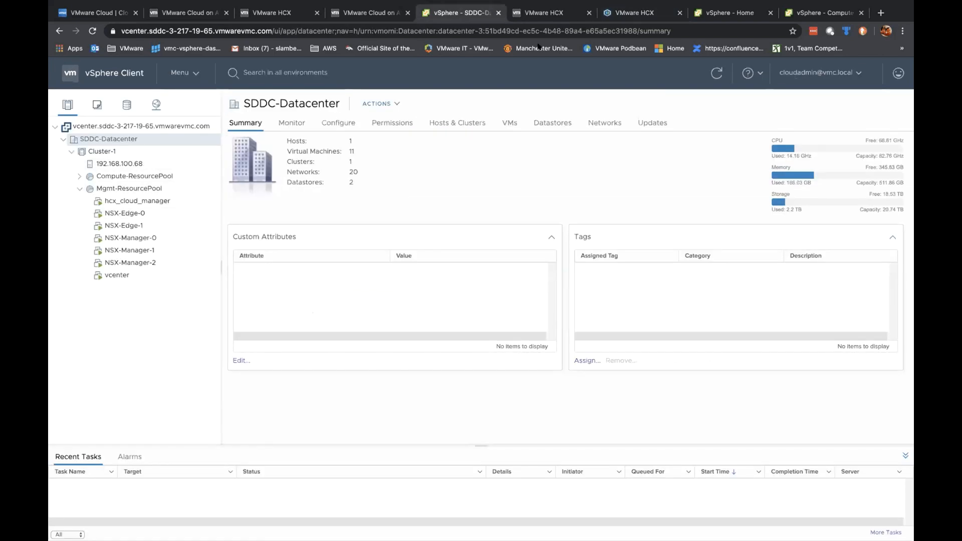
left_click(629, 15)
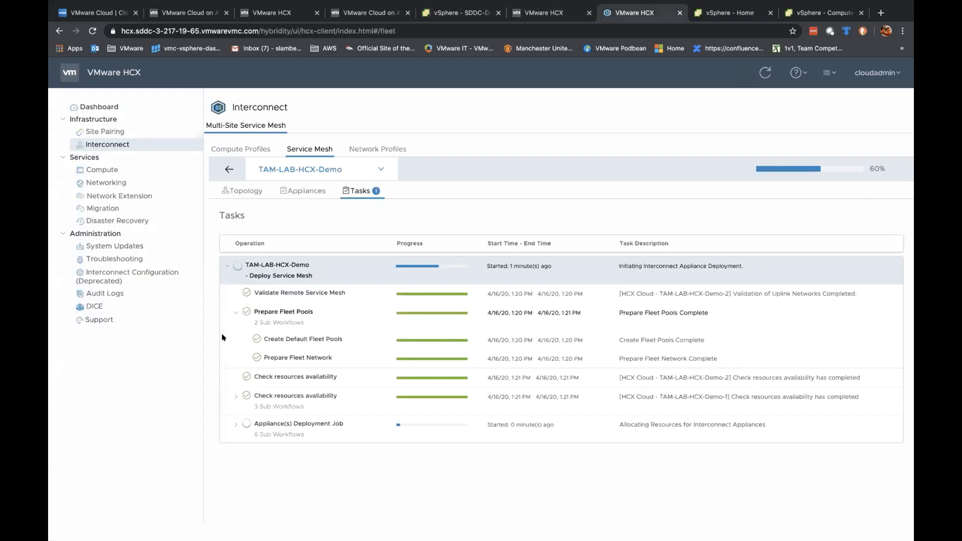
left_click(235, 426)
scroll(425, 362, "down", 2)
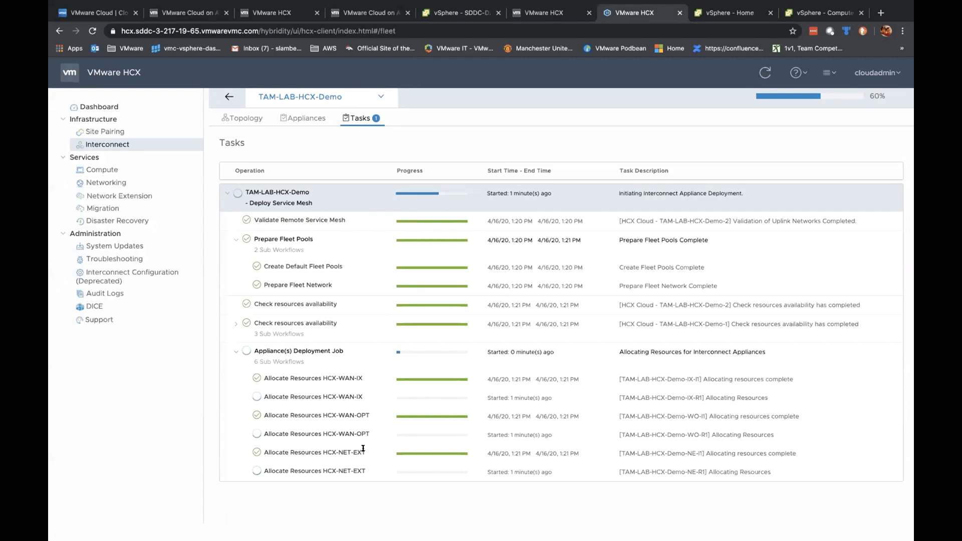
left_click(459, 11)
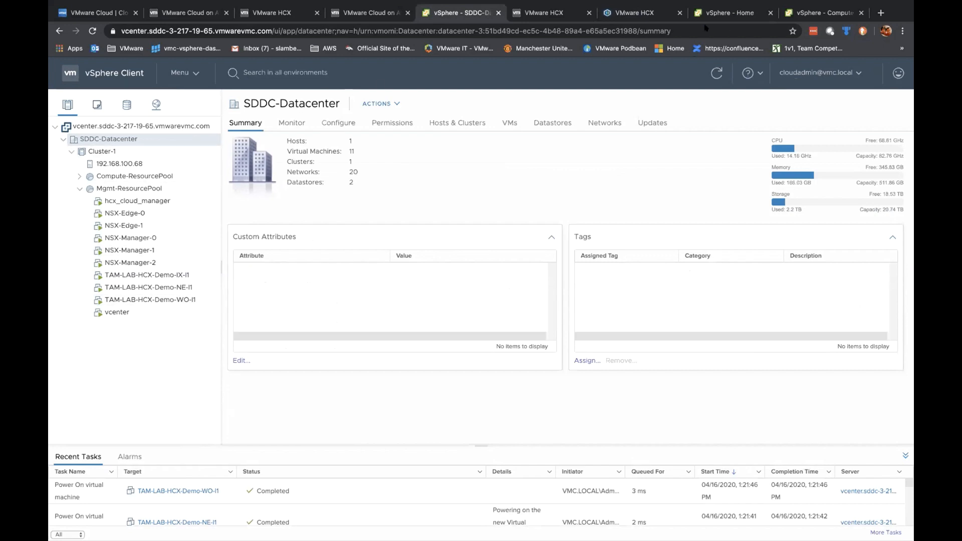
Step: Close vSphere Home, review deployment tasks and the first SDDC datacenter, then view Site Pairing
left_click(729, 11)
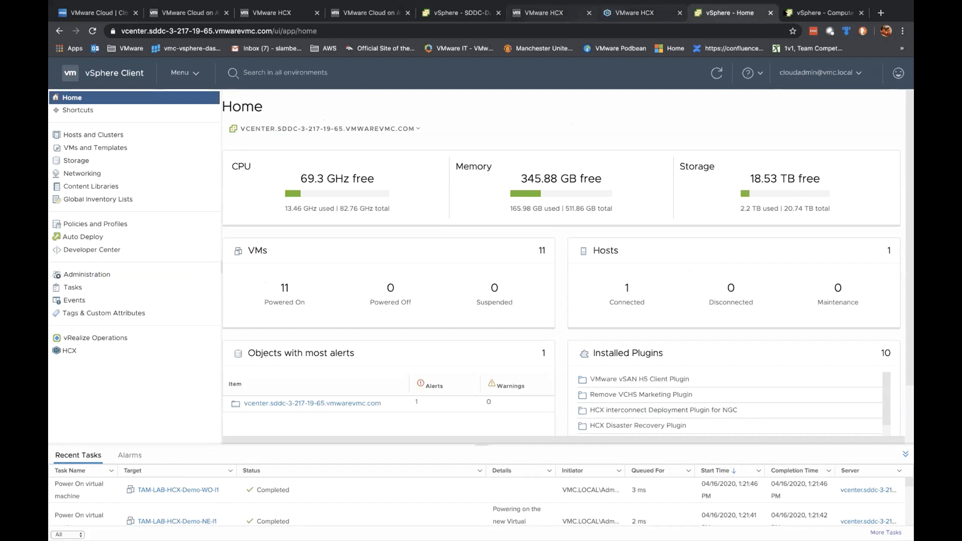
left_click(770, 13)
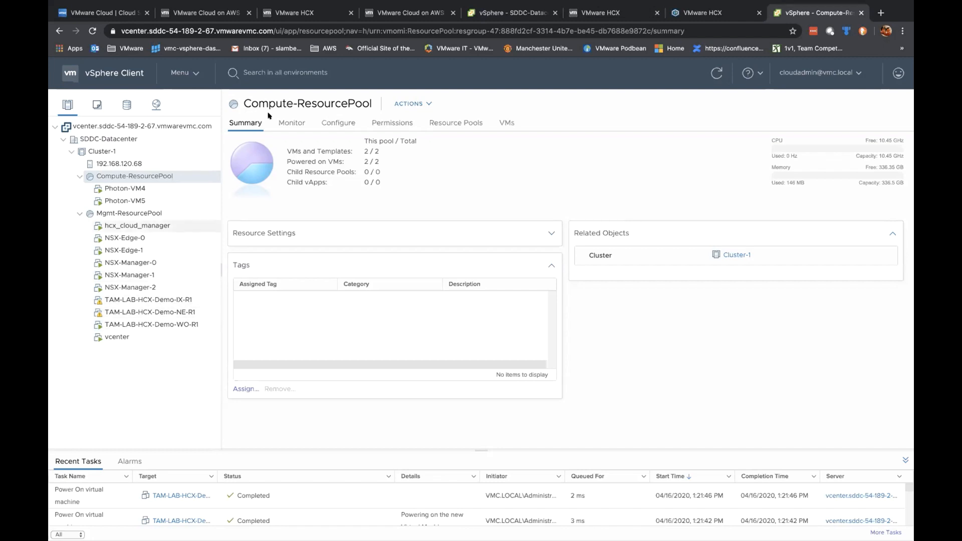
left_click(685, 13)
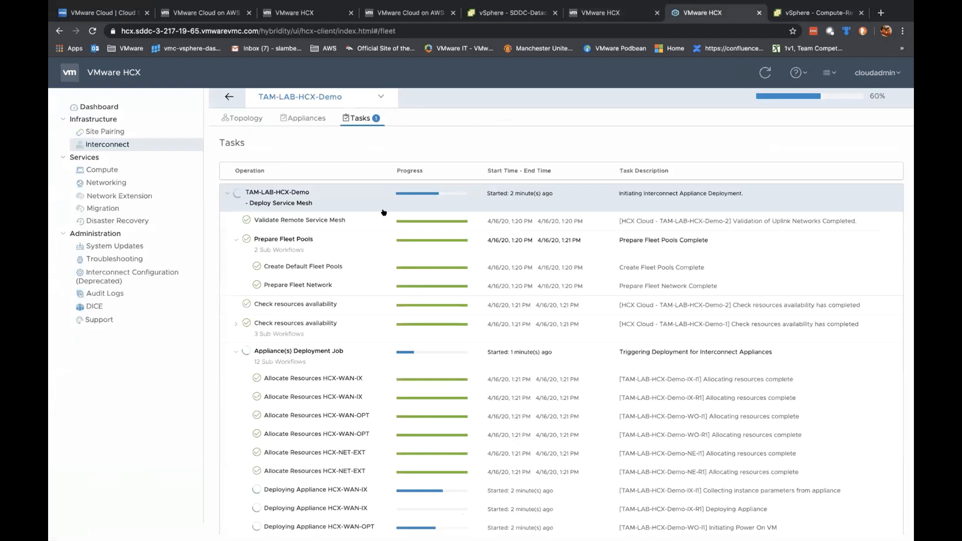
scroll(301, 285, "down", 1)
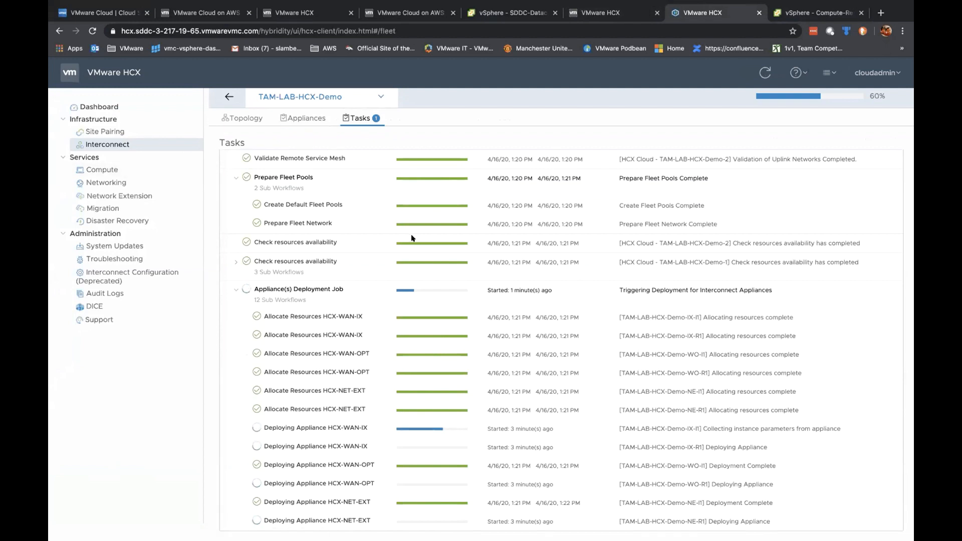
left_click(515, 15)
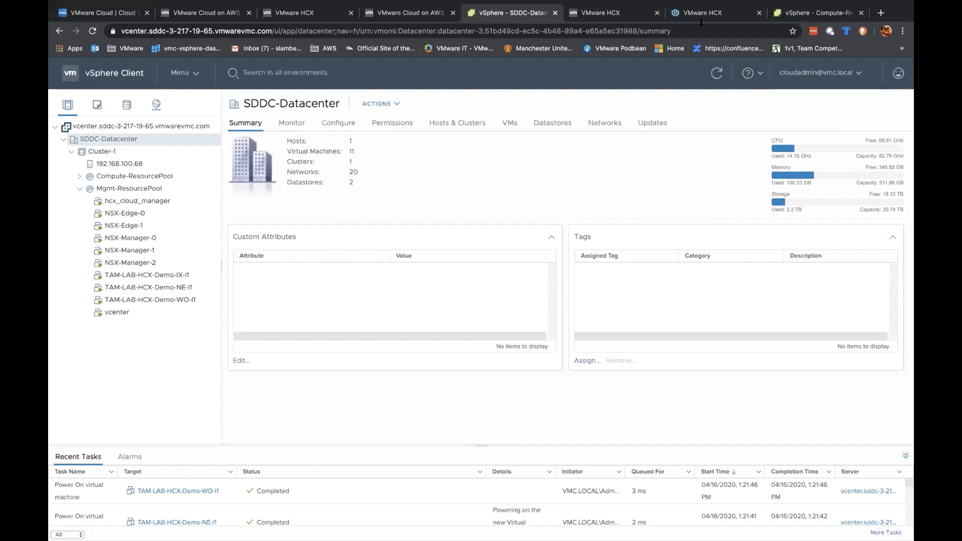
left_click(713, 13)
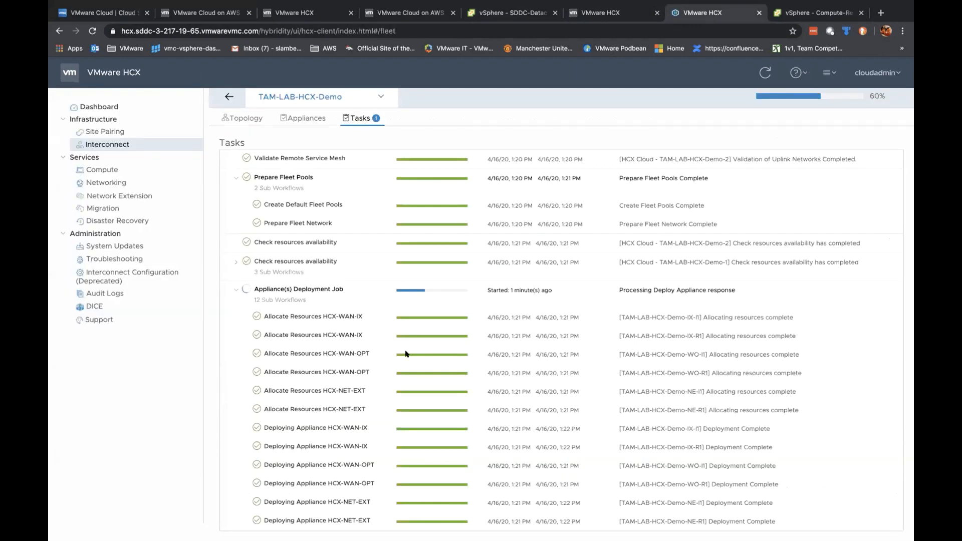
left_click(107, 132)
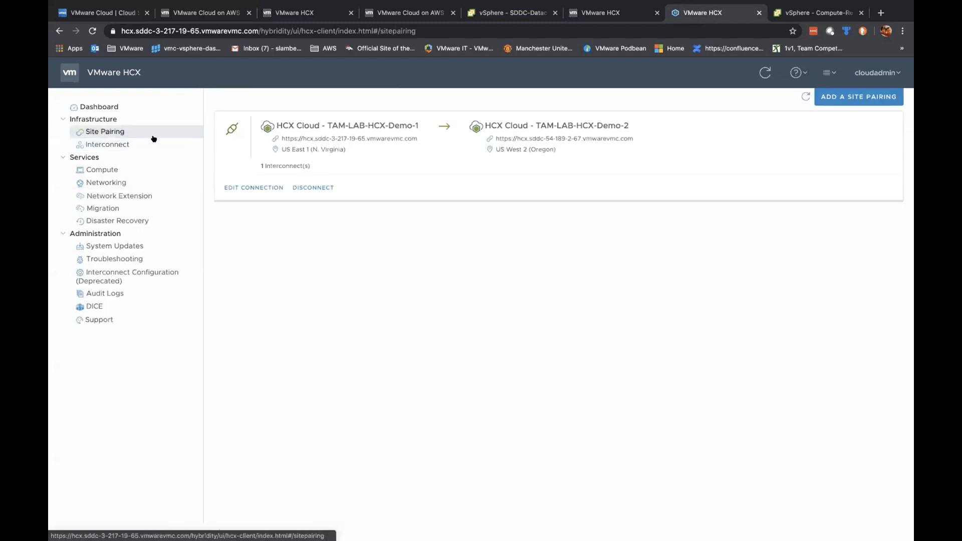
Step: Check the deploying service mesh and bring the second SDDC's Compute-ResourcePool summary alongside
left_click(112, 145)
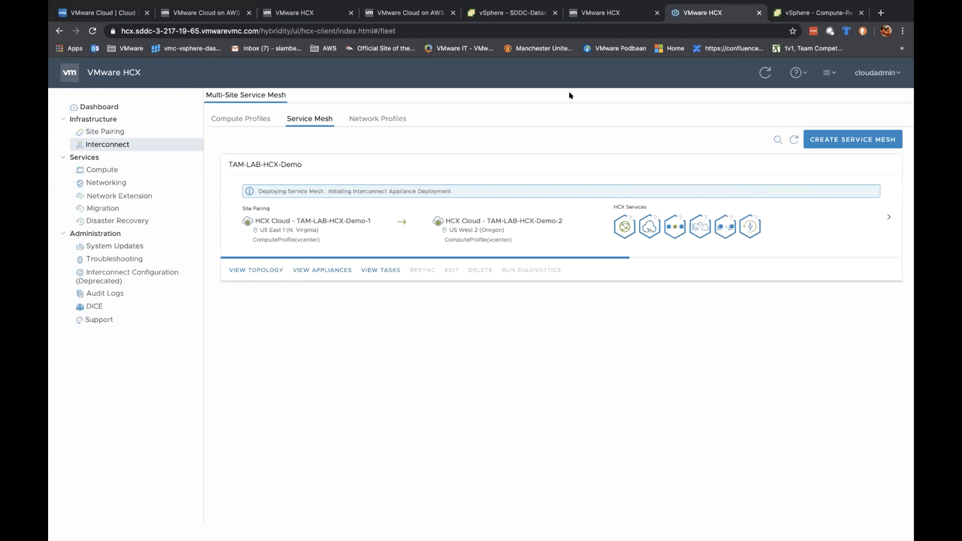
left_click(511, 13)
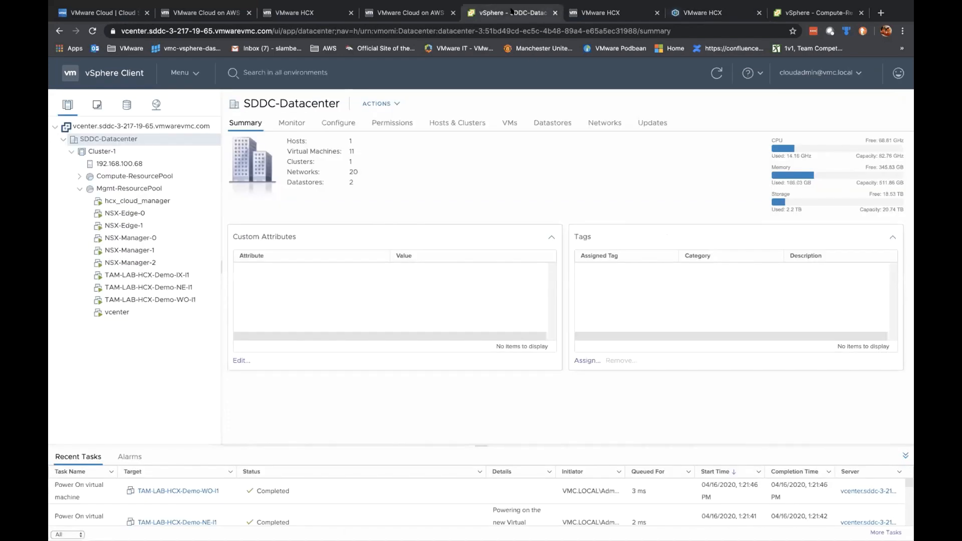
left_click(705, 18)
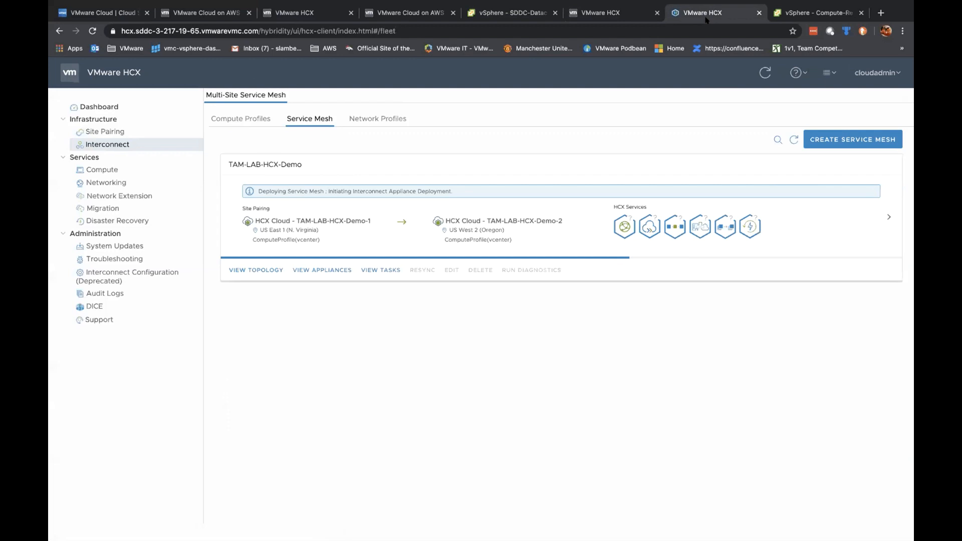
left_click_drag(816, 13, 603, 11)
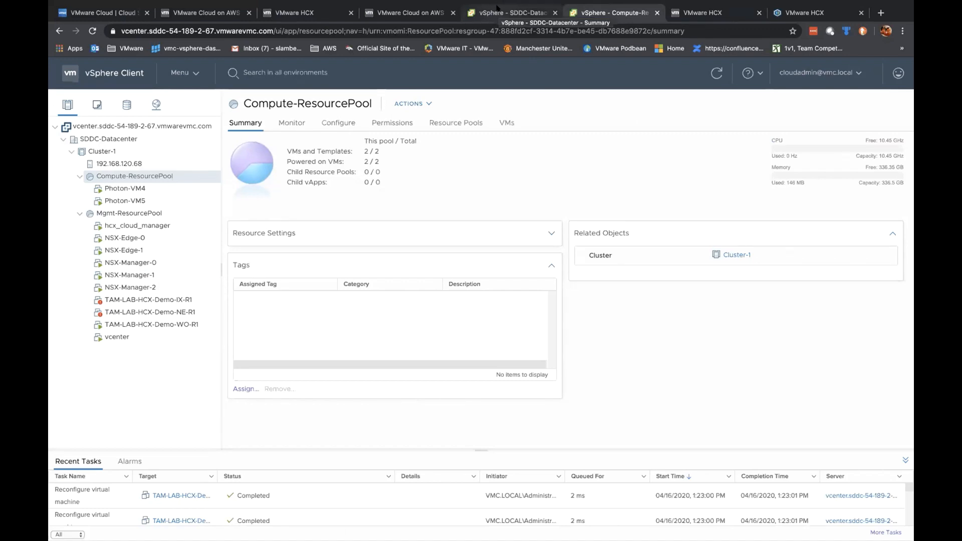
Step: Inspect host 192.168.121.216 in the second SDDC, then confirm the TAM-LAB-HCX-Demo mesh is created
left_click(409, 14)
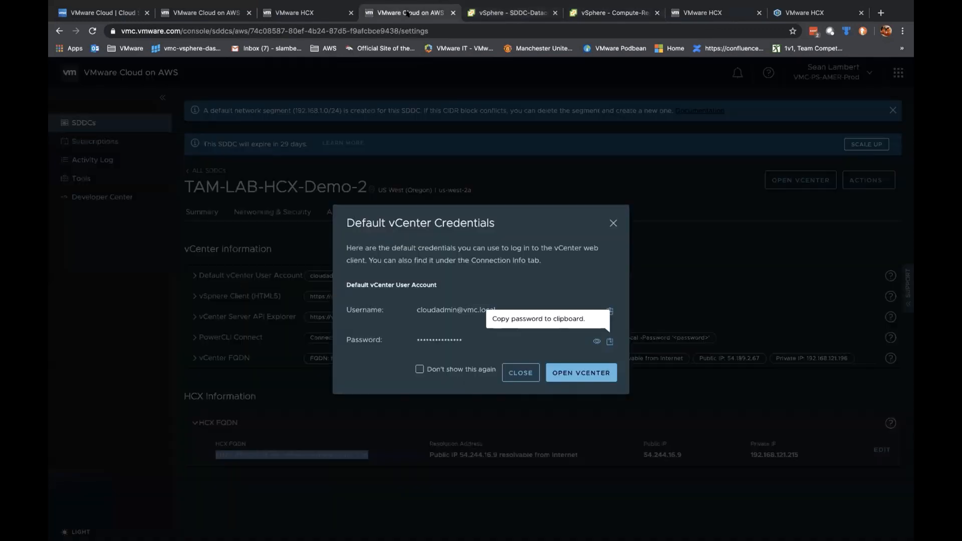
left_click(613, 12)
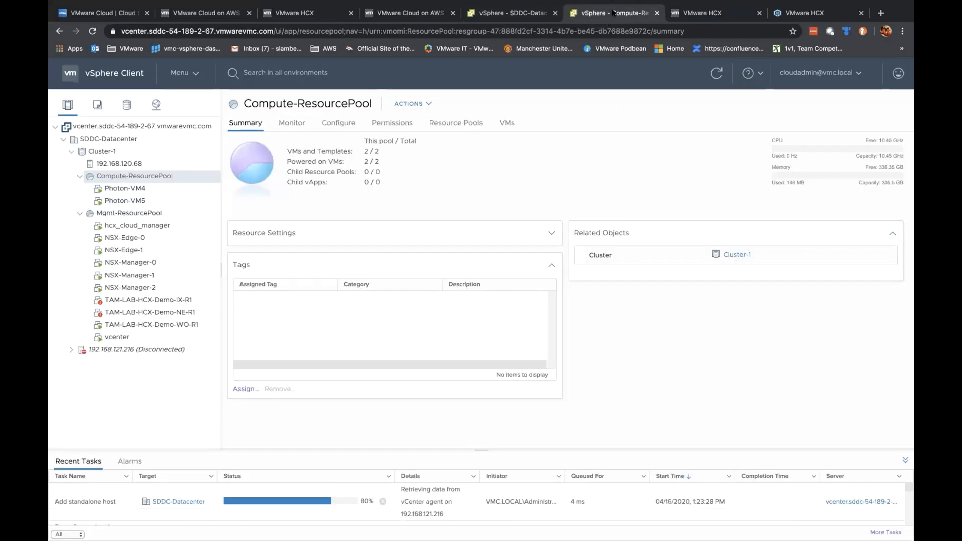
left_click(109, 350)
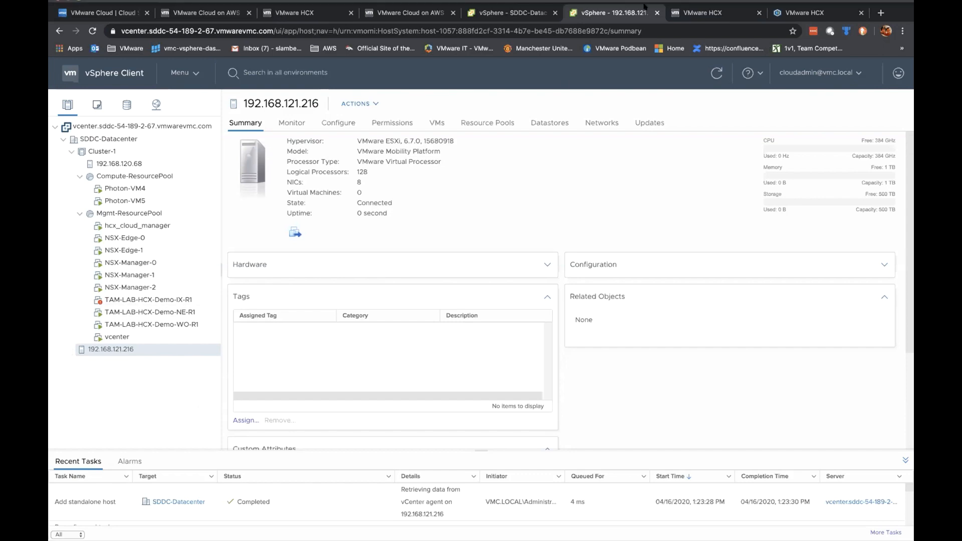
left_click(802, 16)
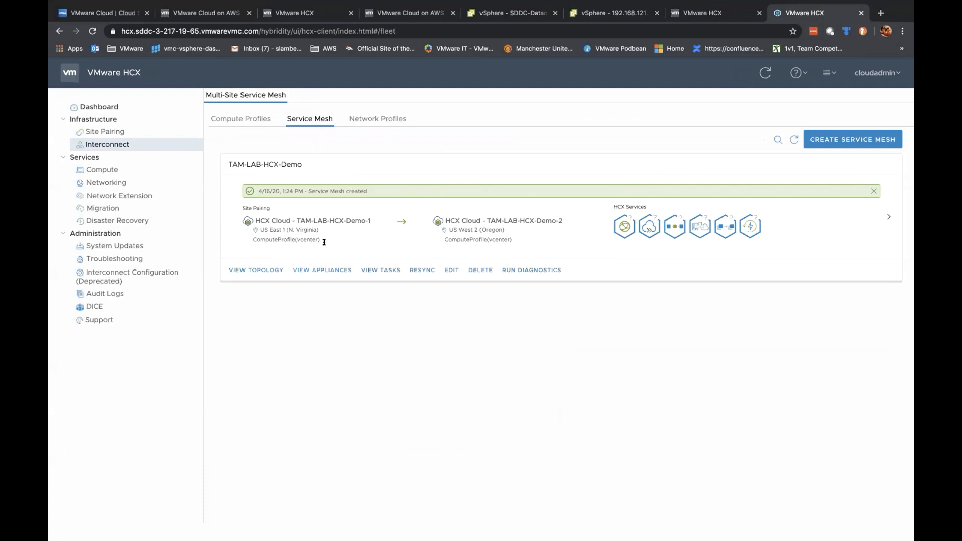
left_click(793, 140)
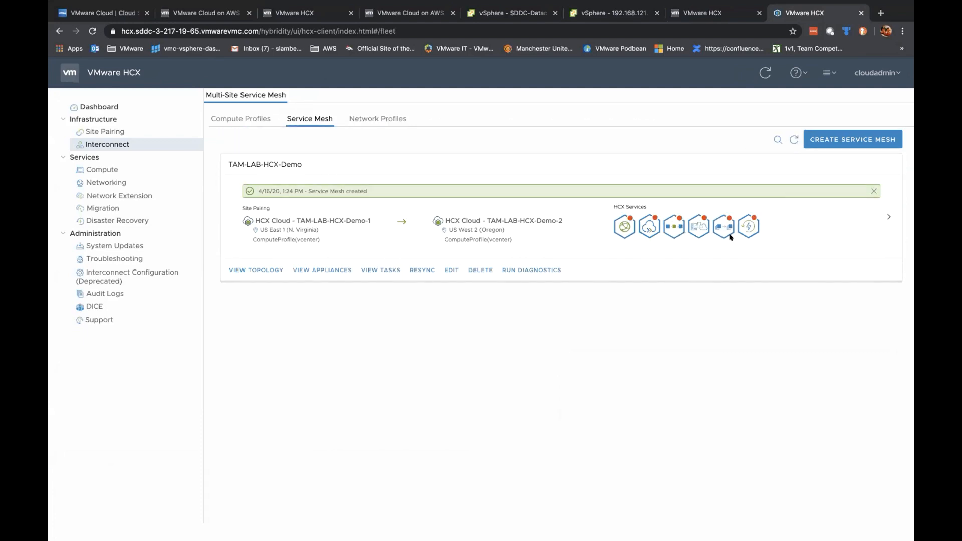
mouse_move(686, 225)
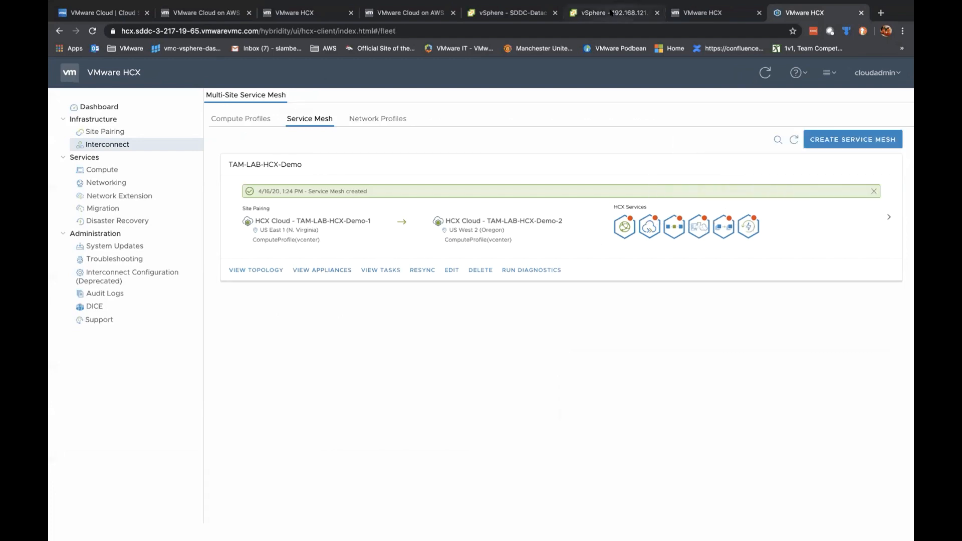
left_click(612, 12)
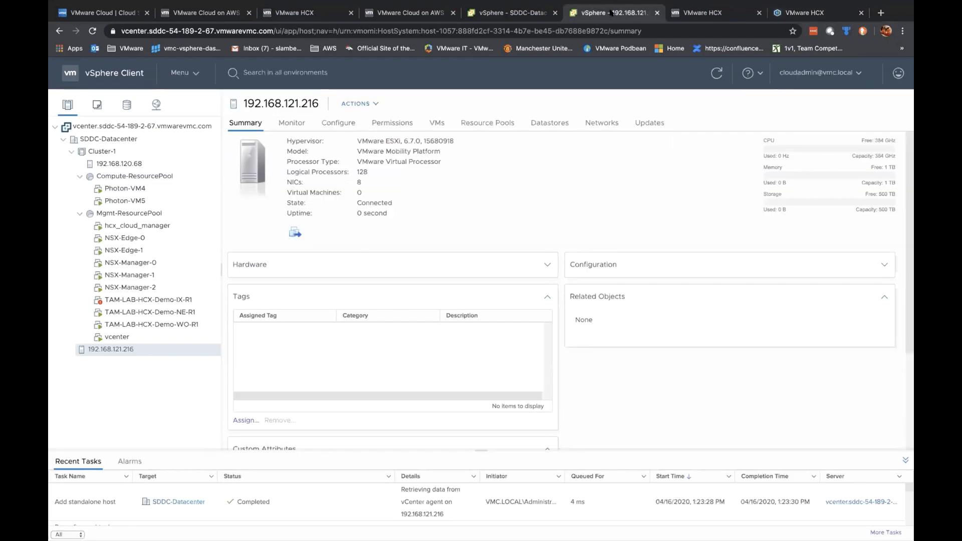
left_click(514, 13)
left_click(623, 14)
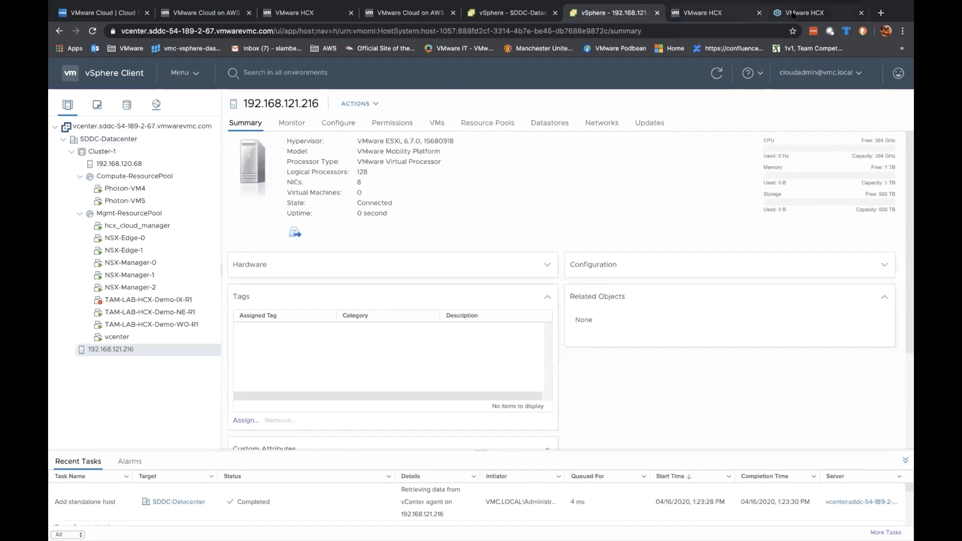
left_click(804, 13)
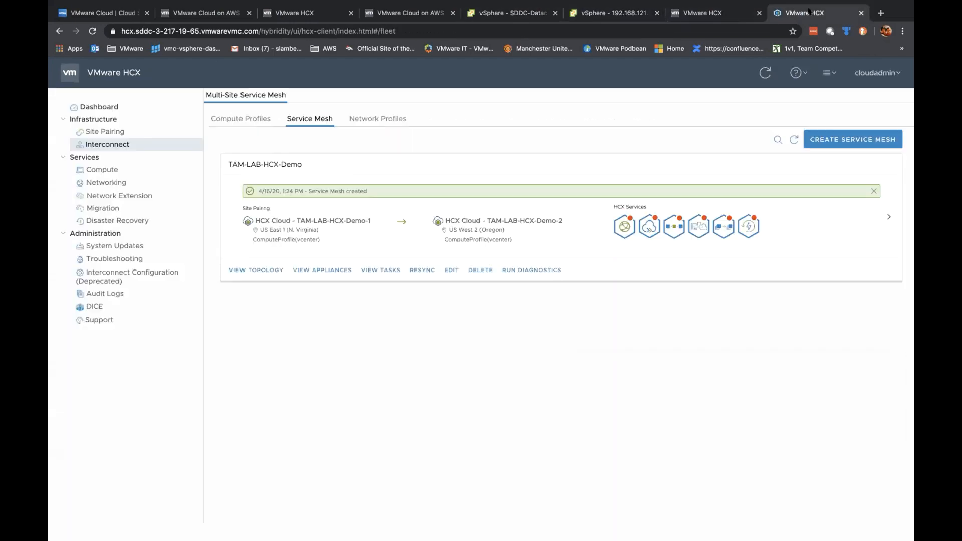
left_click(886, 216)
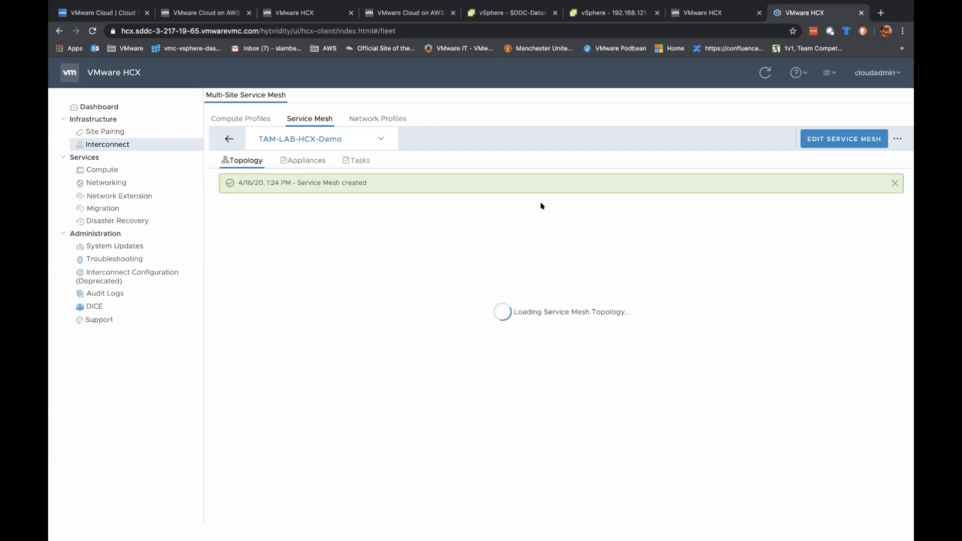
left_click(360, 160)
left_click(219, 237)
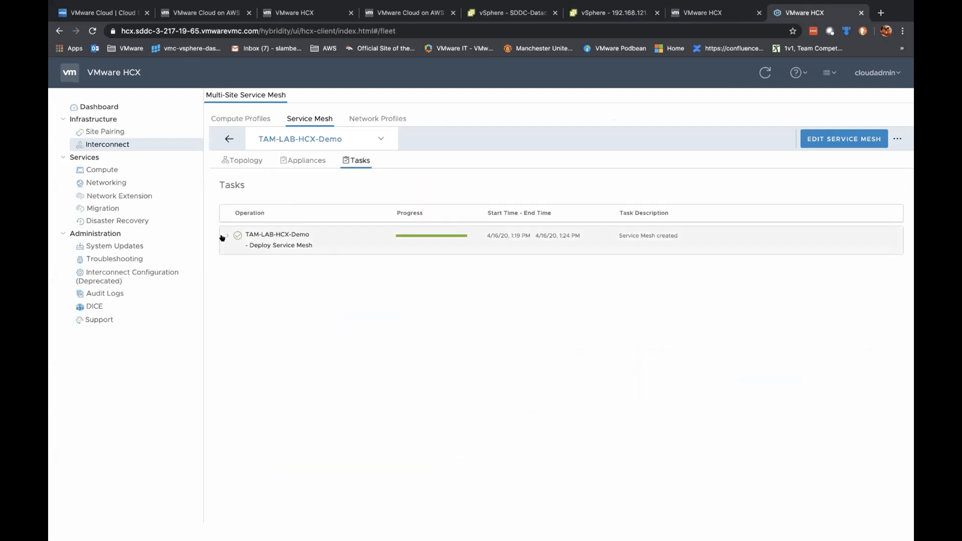
left_click(303, 160)
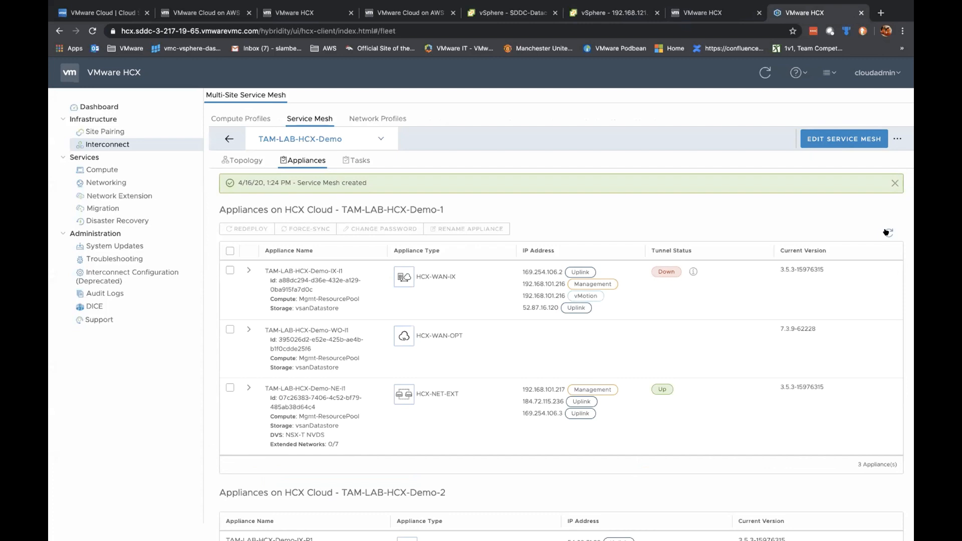
left_click(229, 136)
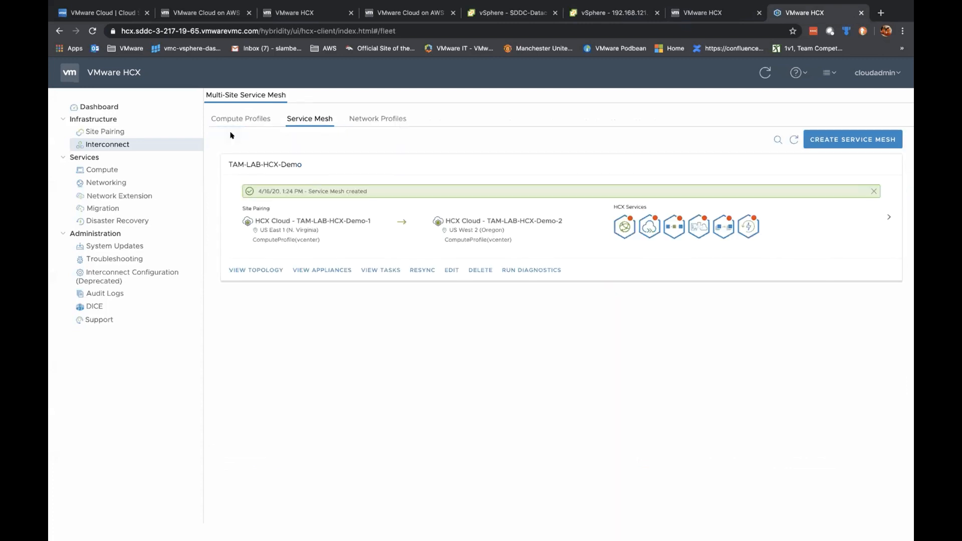
Step: Resync the TAM-LAB-HCX-Demo service mesh, then check vSphere and the HCX SDDCs list
left_click(418, 270)
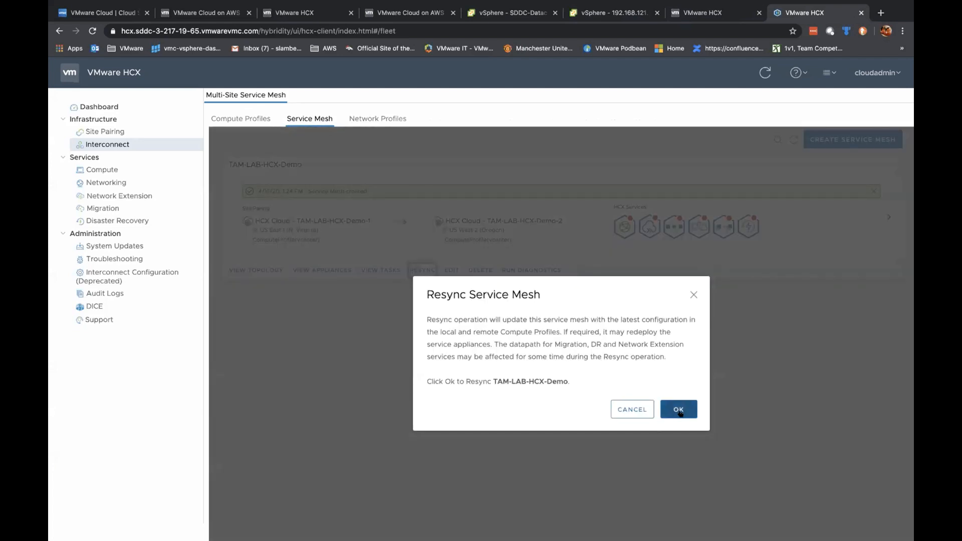
left_click(678, 410)
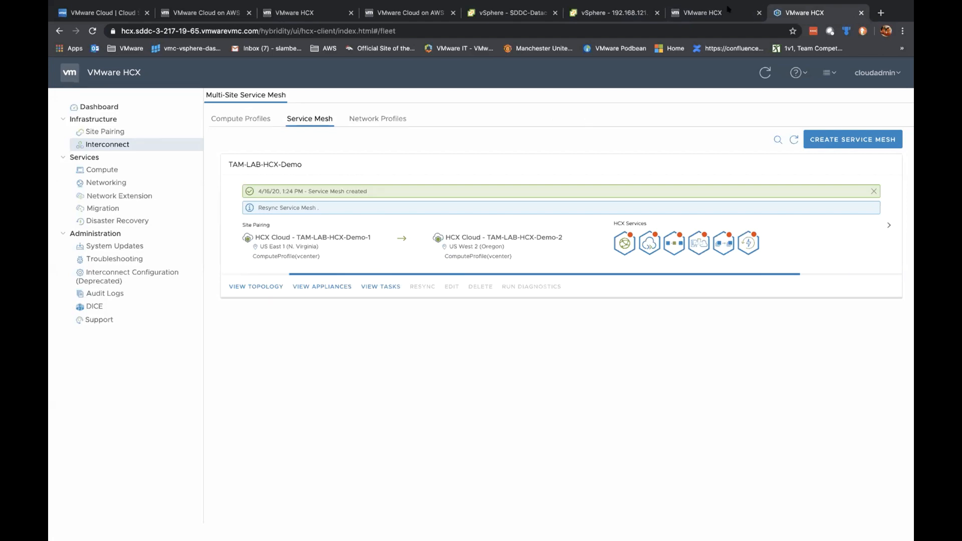
left_click(516, 13)
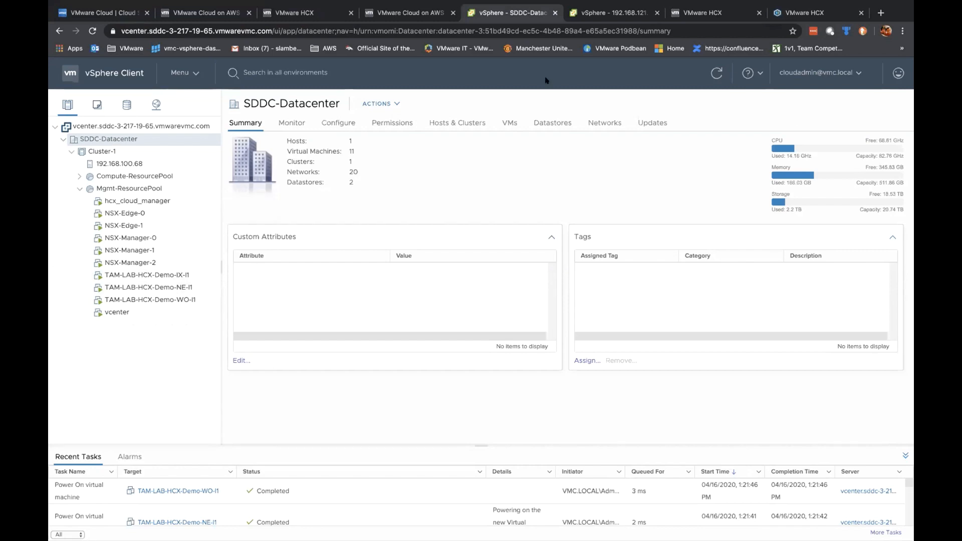
left_click(808, 11)
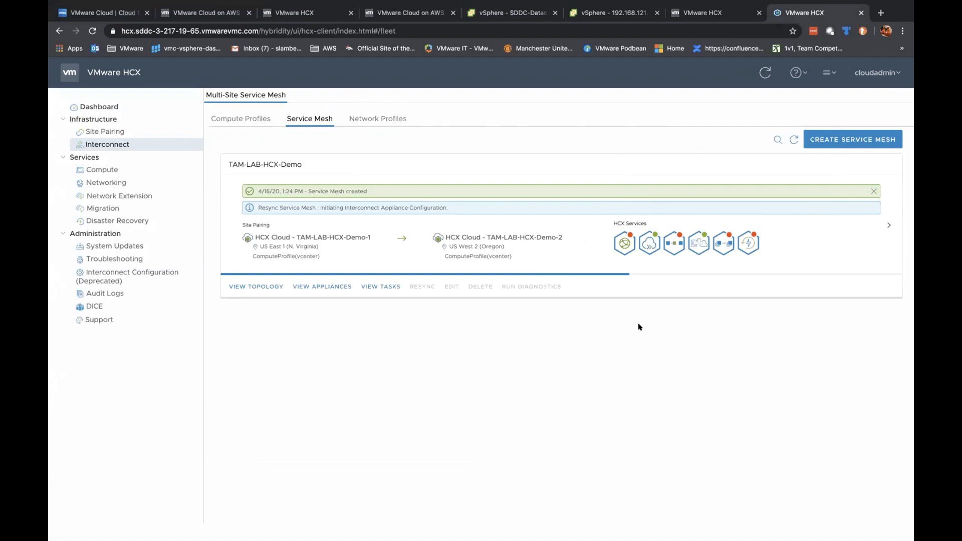
mouse_move(628, 236)
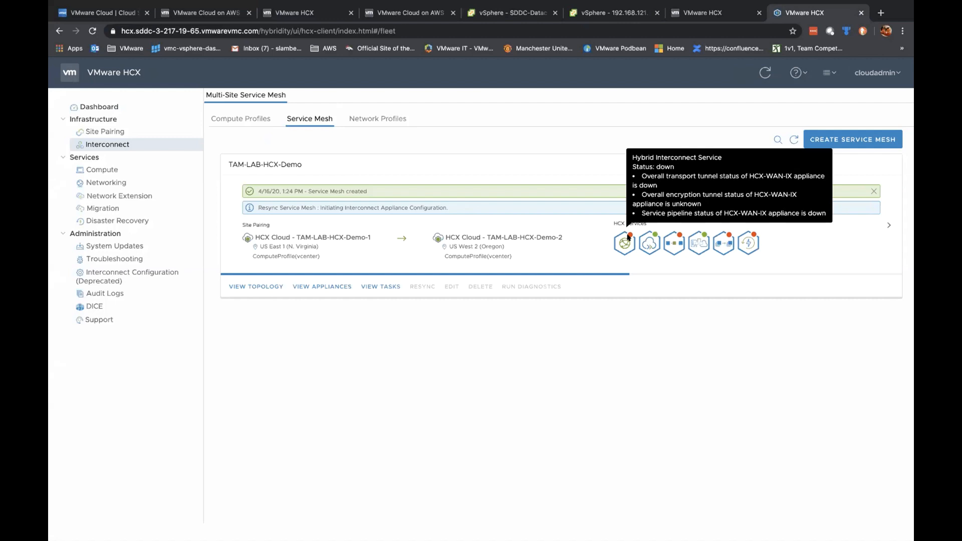
left_click(710, 14)
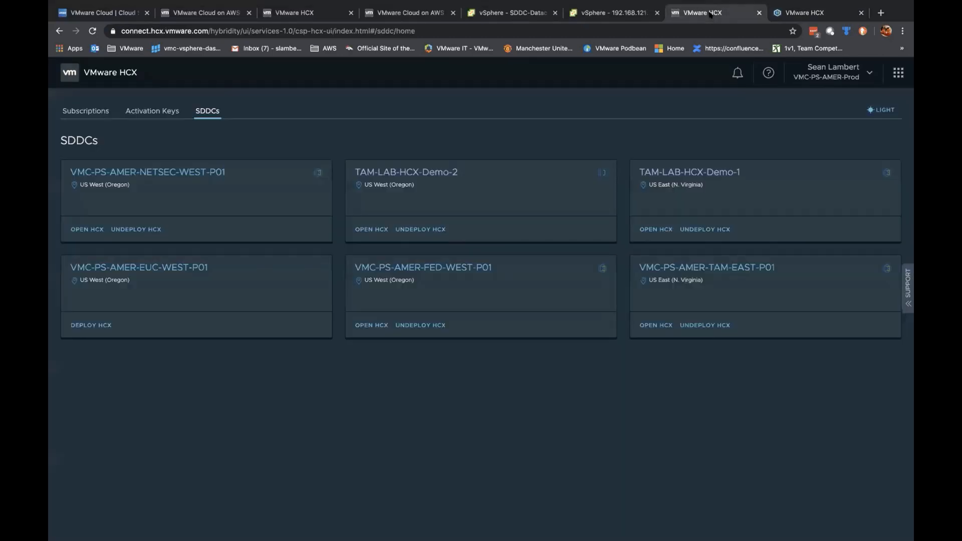
Step: Review the Demo-2 host, the SDDC-Datacenter summary and the Demo-2 network segments list
left_click(629, 12)
left_click(516, 12)
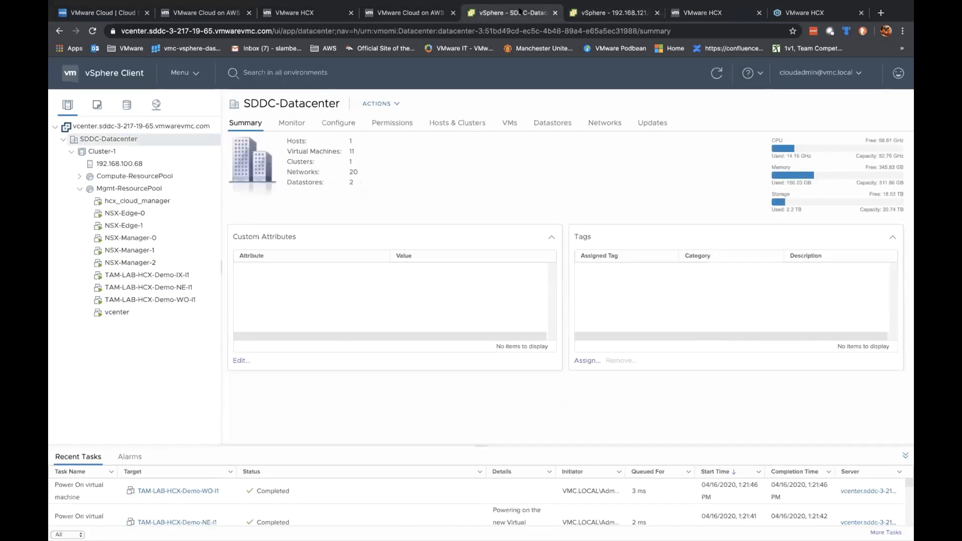
left_click(226, 13)
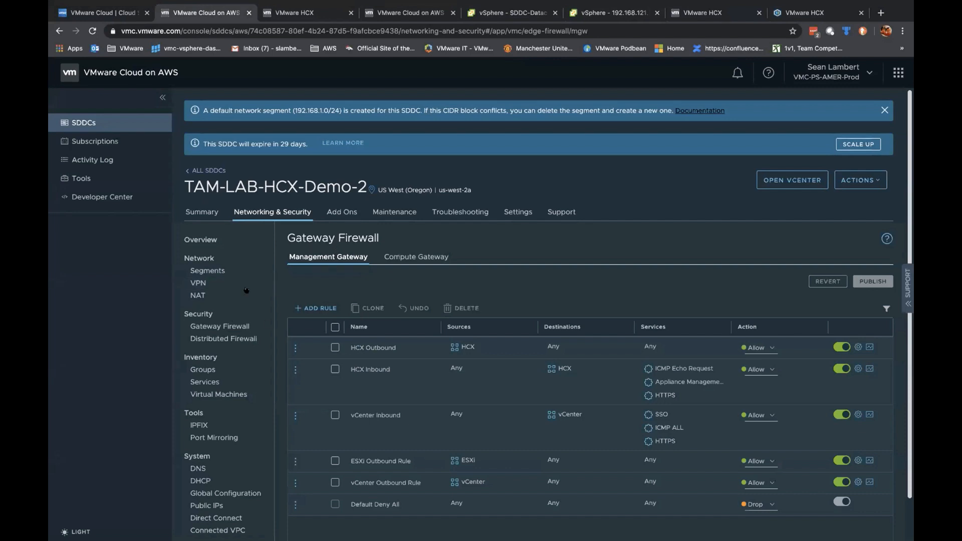
left_click(205, 271)
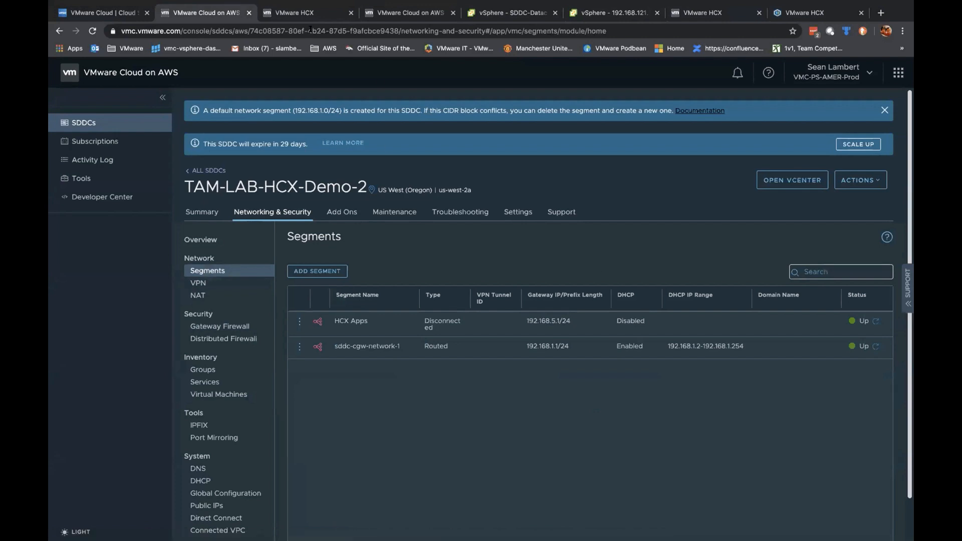
Step: Dismiss the vCenter credentials popup and open TAM-LAB-HCX-Demo-2's Networking & Security from ALL SDDCs
left_click(417, 12)
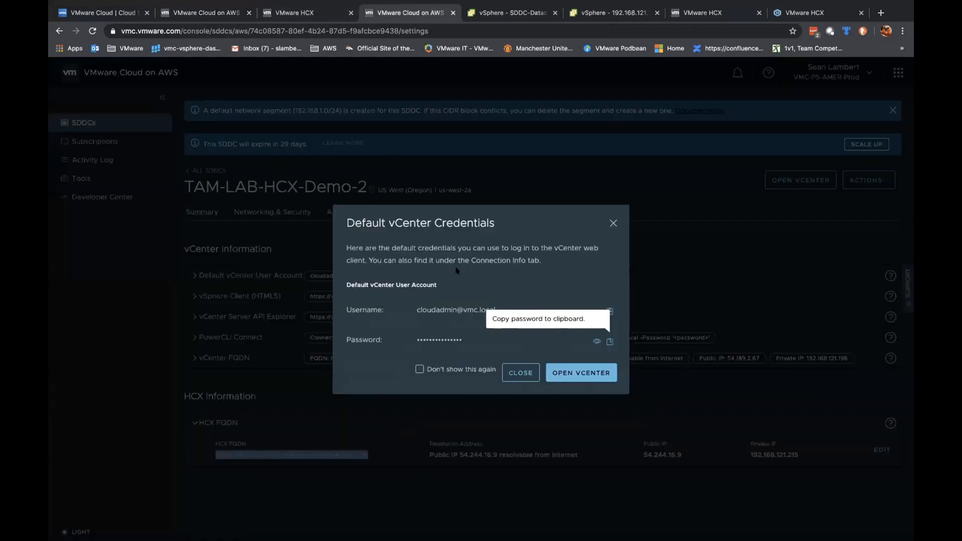
left_click(518, 372)
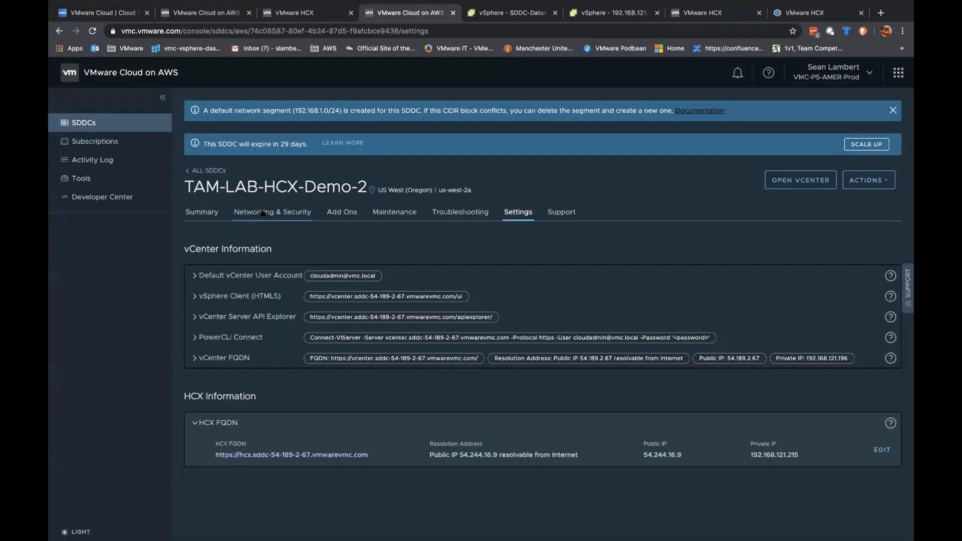
left_click(210, 171)
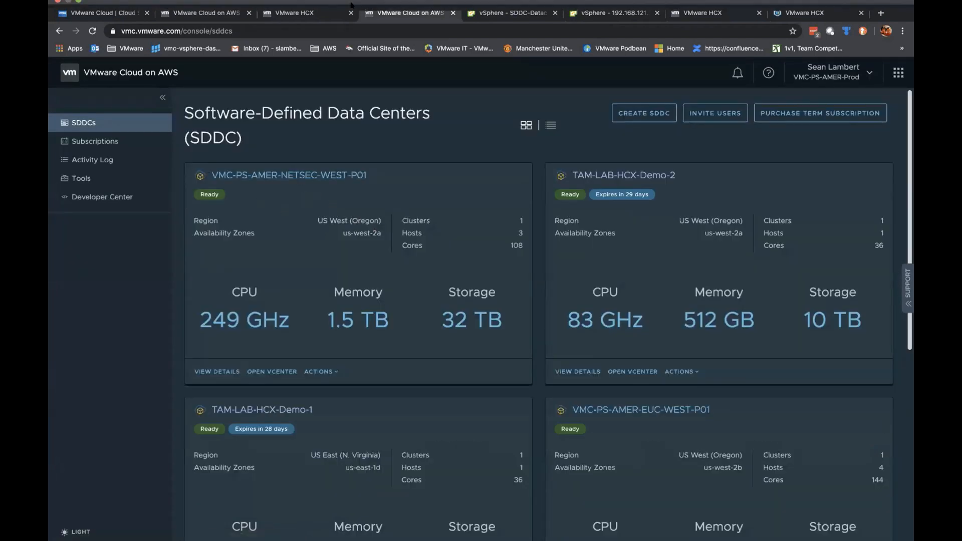
left_click(585, 371)
left_click(273, 211)
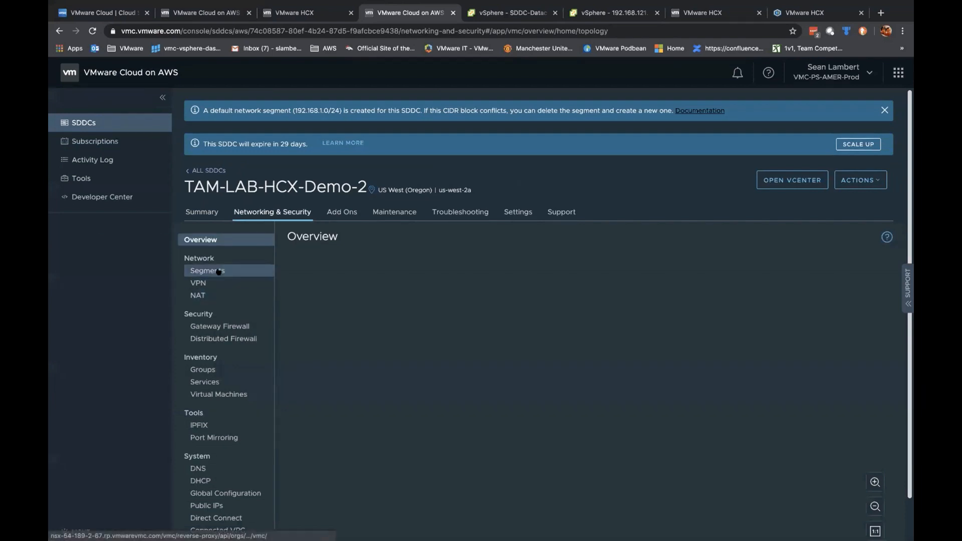
Step: List Demo-2's segments, showing HCX Apps Disconnected beside routed sddc-cgw-network-1
left_click(218, 271)
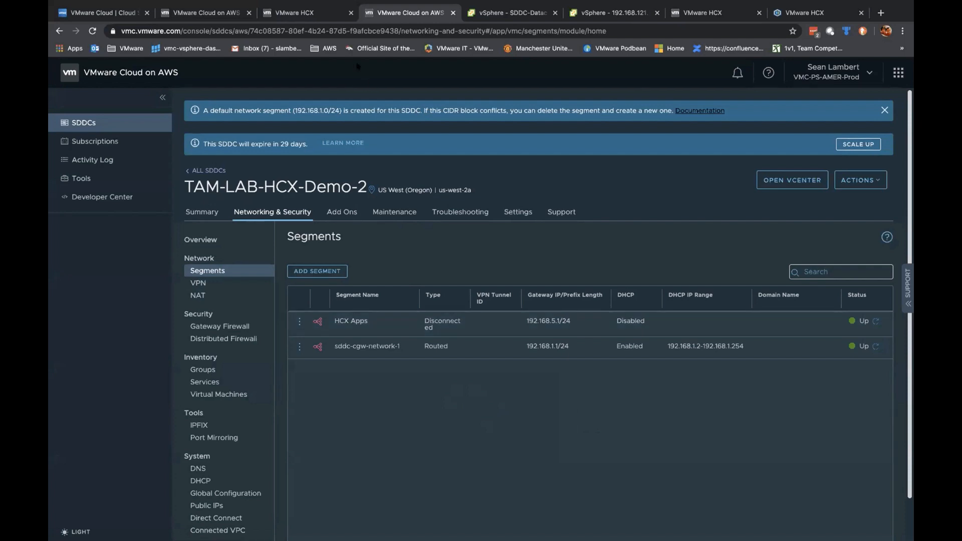
left_click(218, 8)
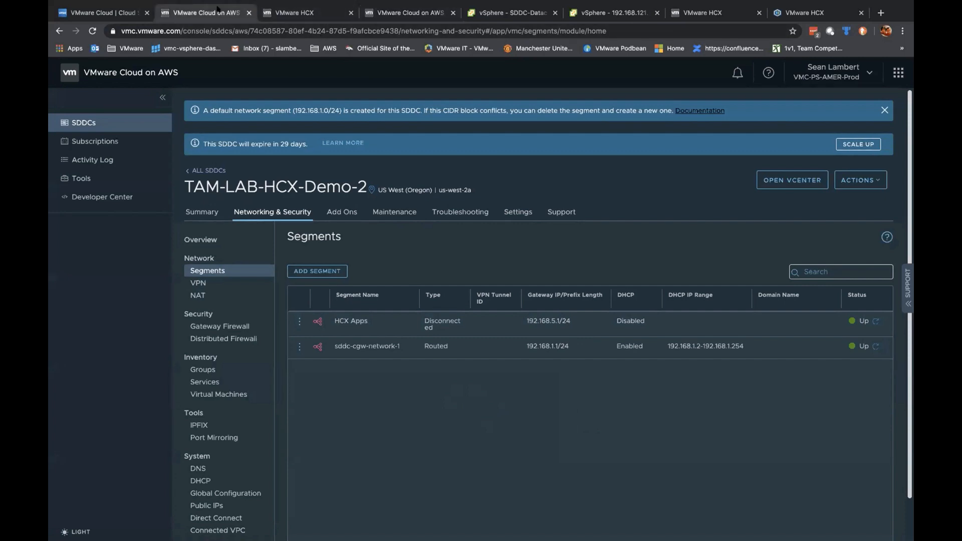
left_click(203, 171)
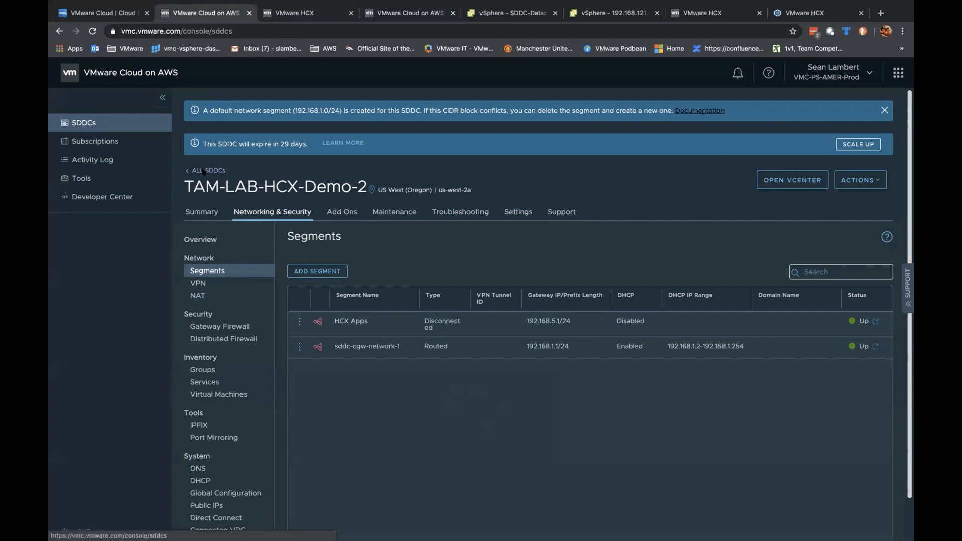
Step: Open TAM-LAB-HCX-Demo-1's segment list, where HCX Apps is Routed, and bring the Demo-2 tab forward
scroll(311, 388, "down", 2)
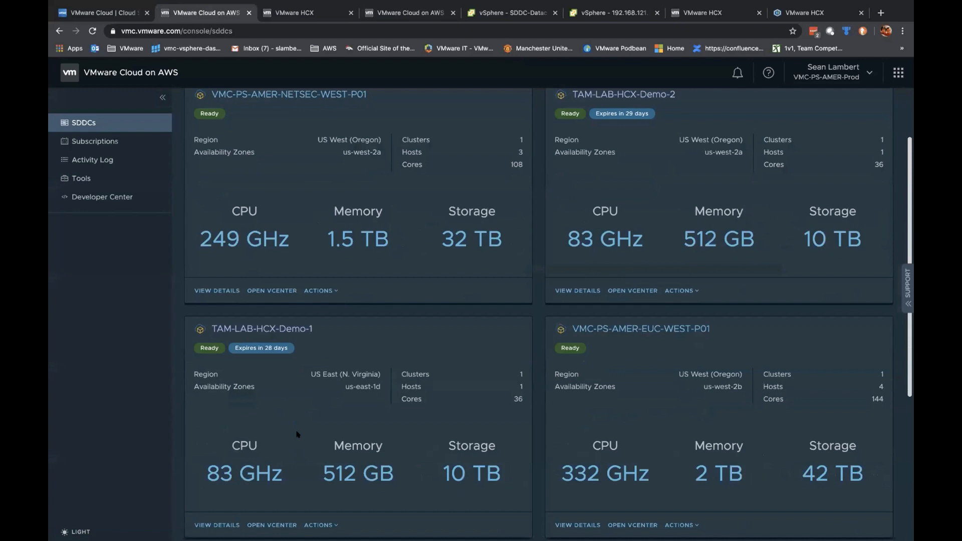
left_click(220, 525)
left_click(284, 193)
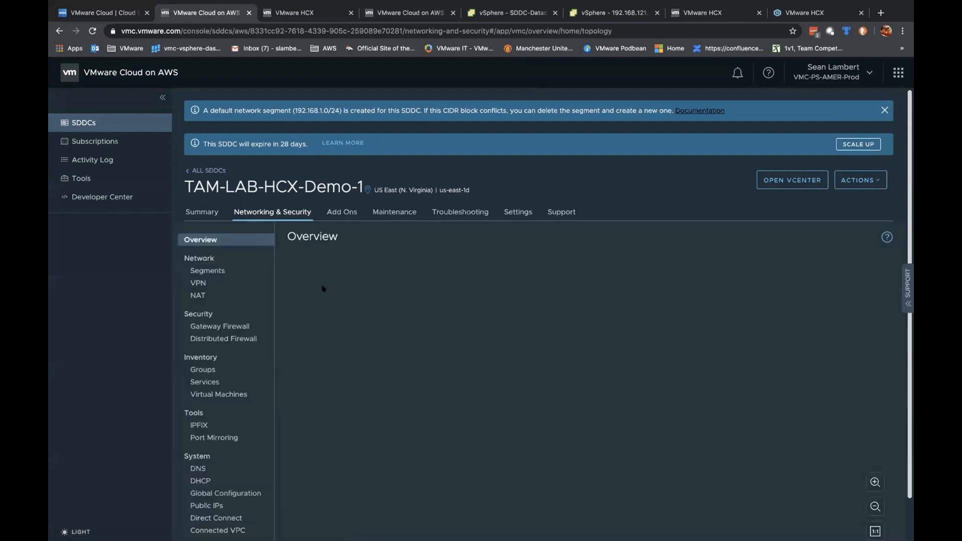
left_click(207, 270)
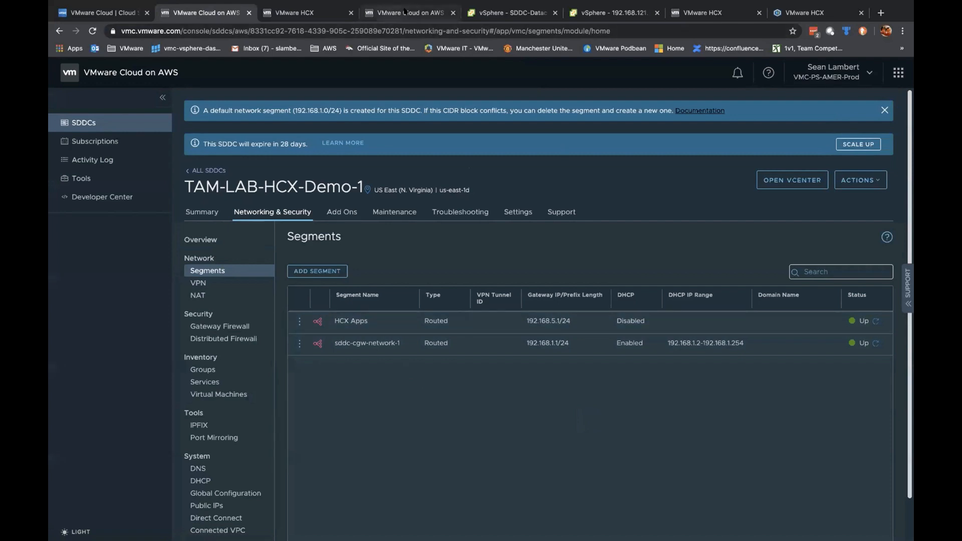
left_click_drag(405, 11, 303, 11)
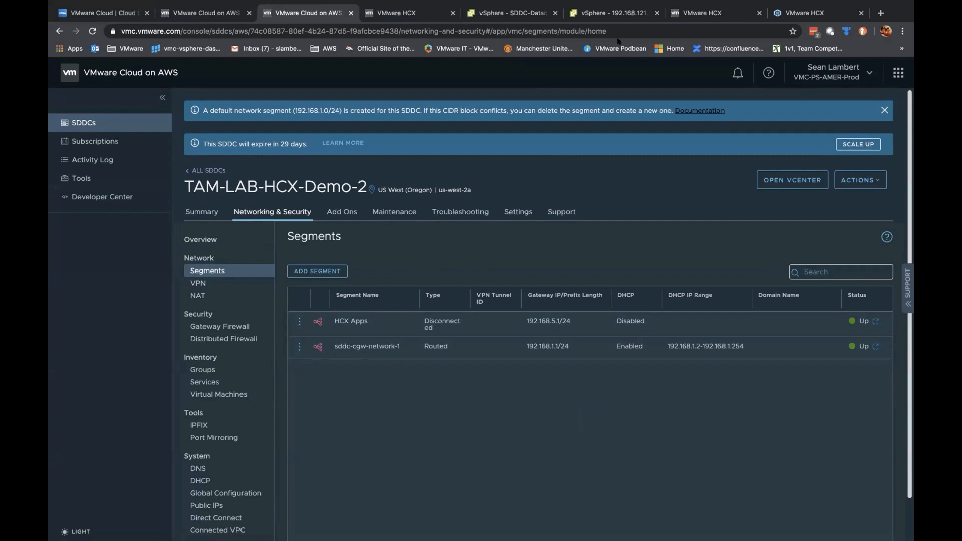
left_click(514, 12)
Step: Check host 192.168.121.216's summary, then return to the HCX Service Mesh page
left_click(612, 13)
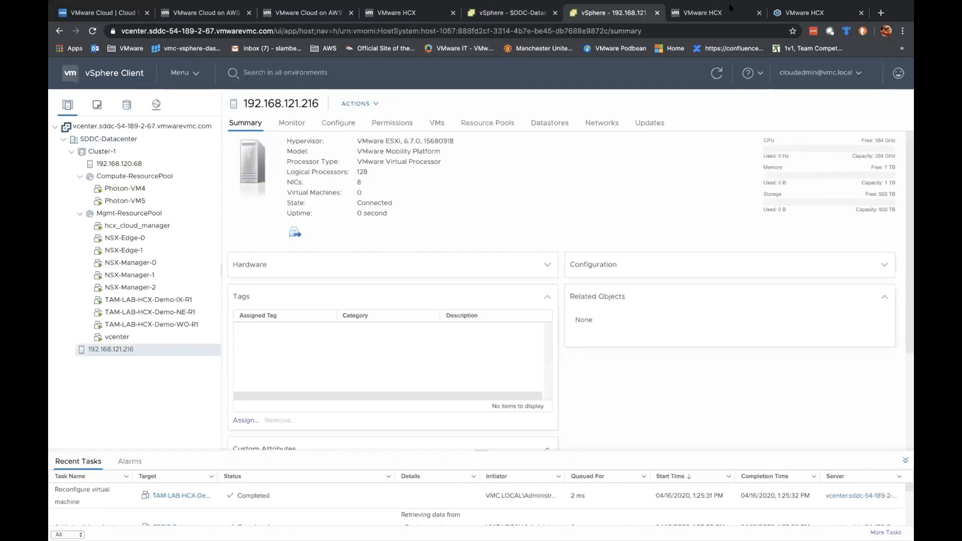
left_click(801, 12)
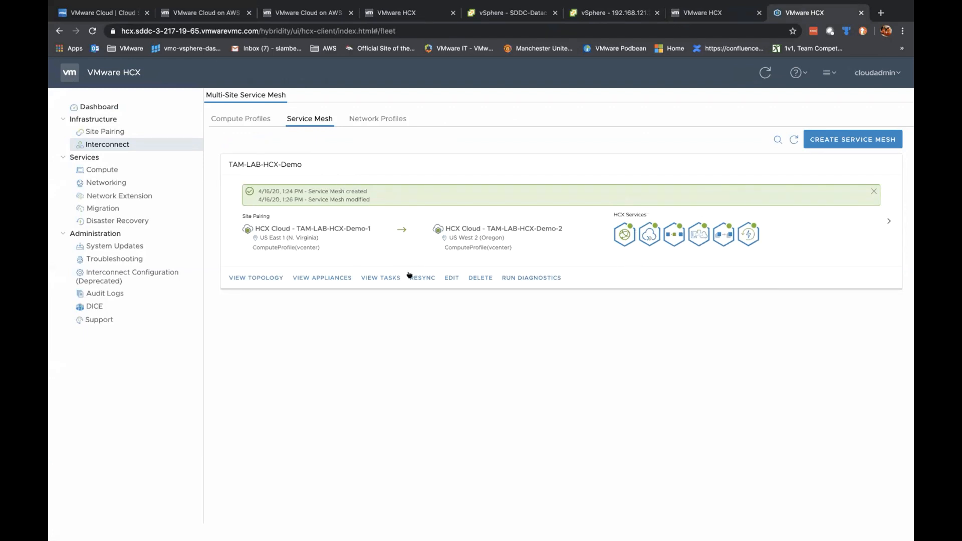
Step: Expand the HCX Apps network extension and attempt to unextend it, dismissing the dialog
left_click(128, 195)
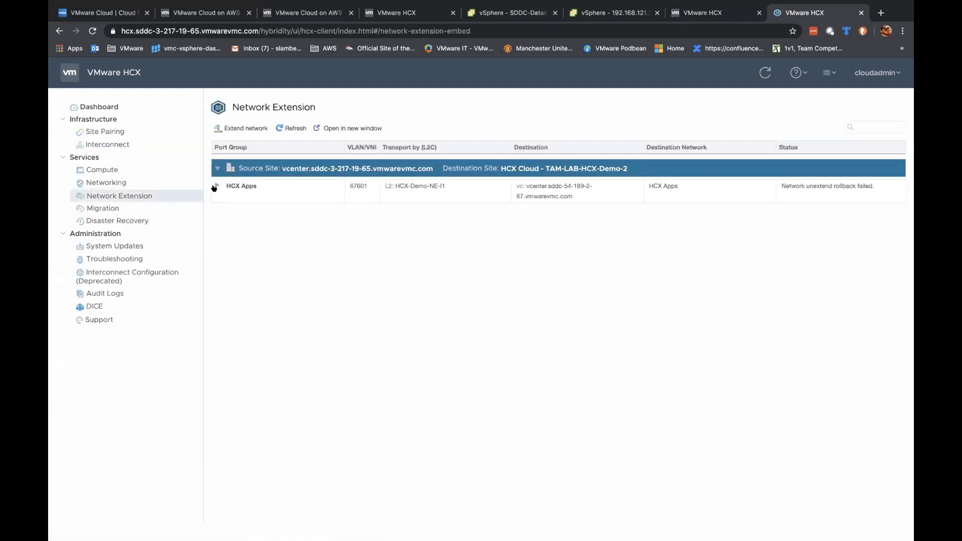
left_click(215, 186)
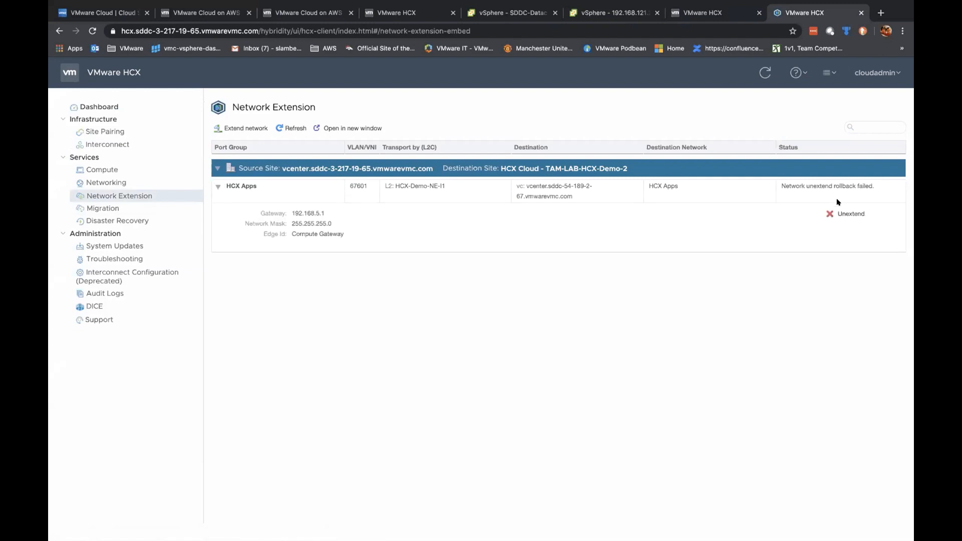
left_click(840, 214)
left_click(711, 442)
left_click(242, 126)
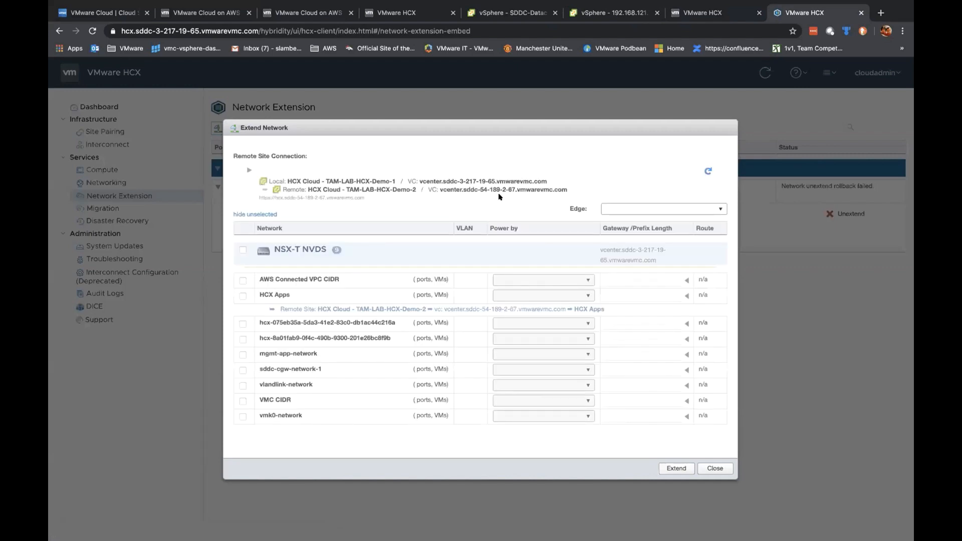
Step: In Extend Network, keep Compute Gateway and select sddc-cgw-network-1, then close without extending
left_click(622, 210)
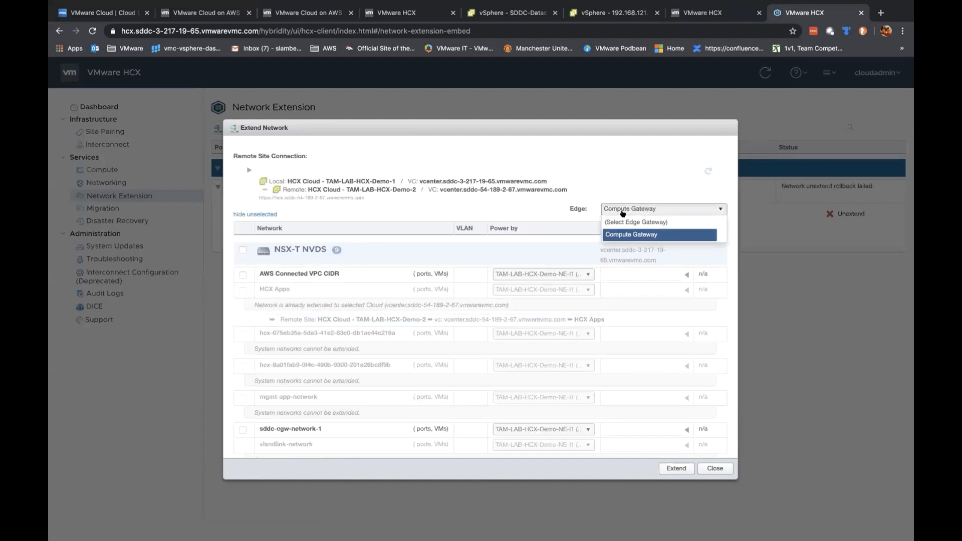
left_click(627, 234)
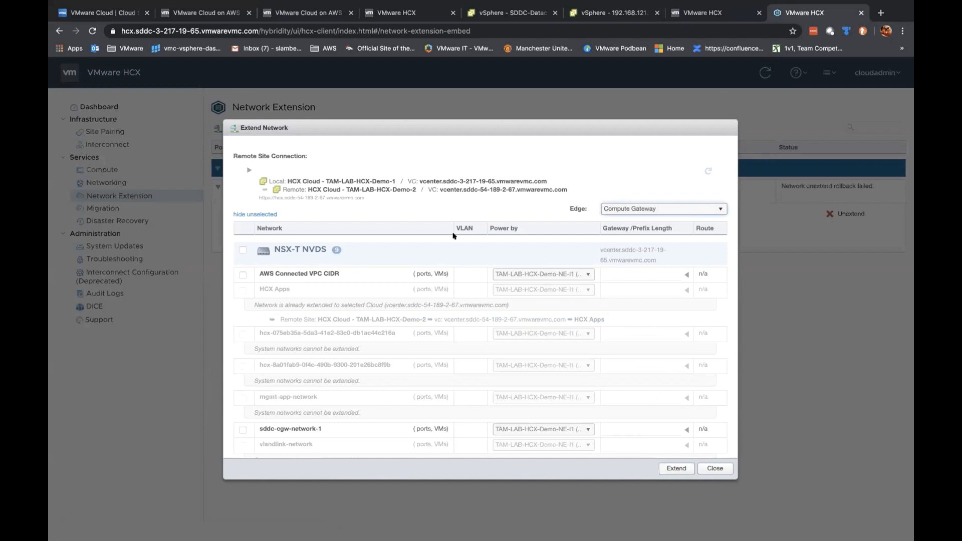
scroll(314, 316, "down", 3)
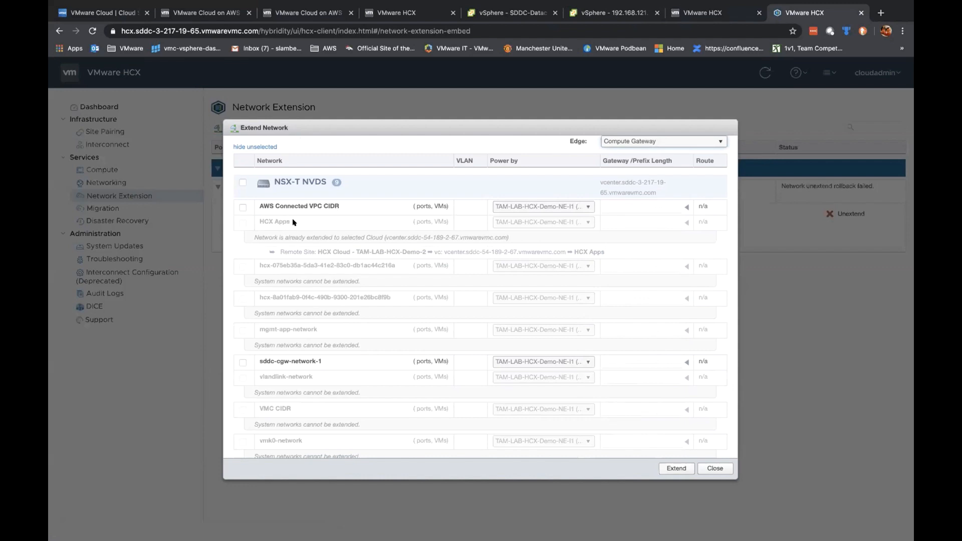
scroll(294, 222, "down", 1)
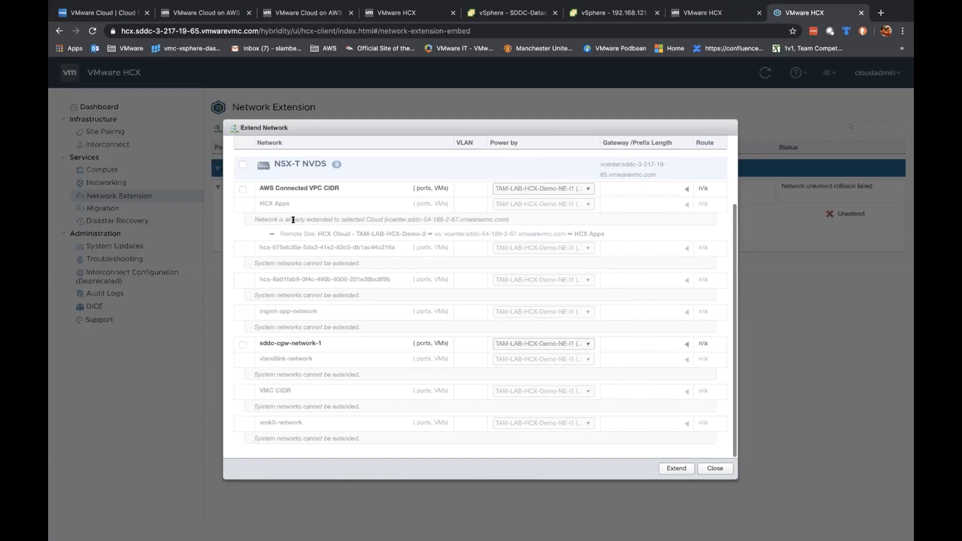
left_click(242, 343)
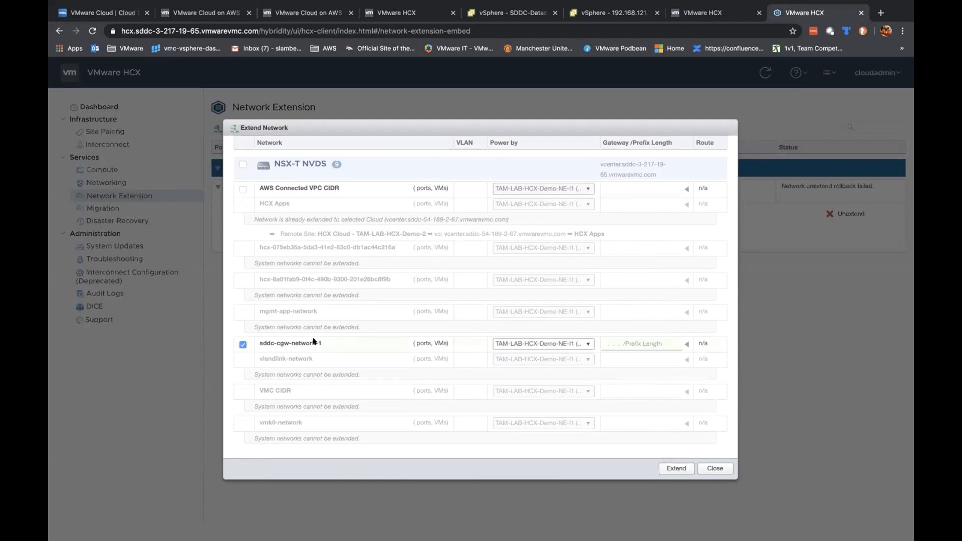
left_click(621, 343)
left_click(713, 469)
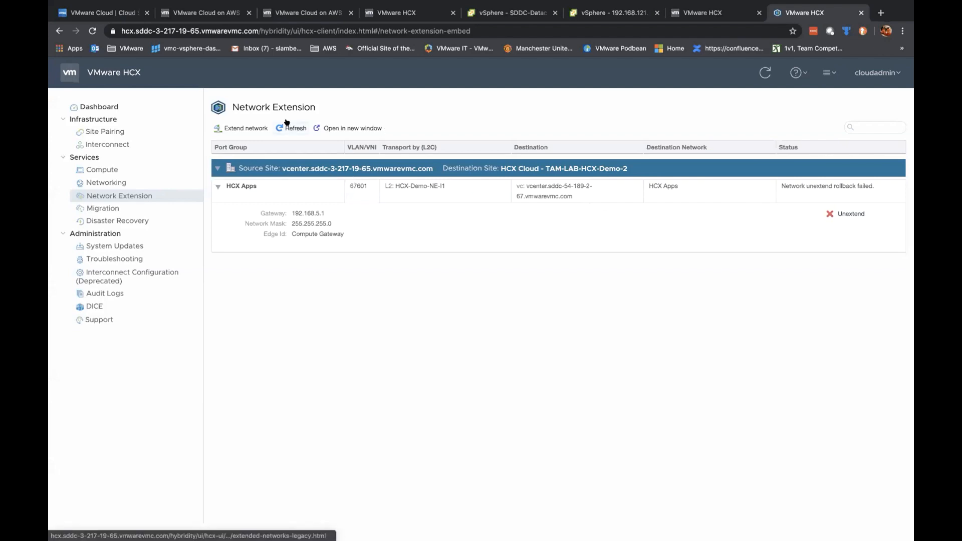
Step: Start a new Bulk Migration including Photon-VM1 and Photon-VM2
left_click(103, 208)
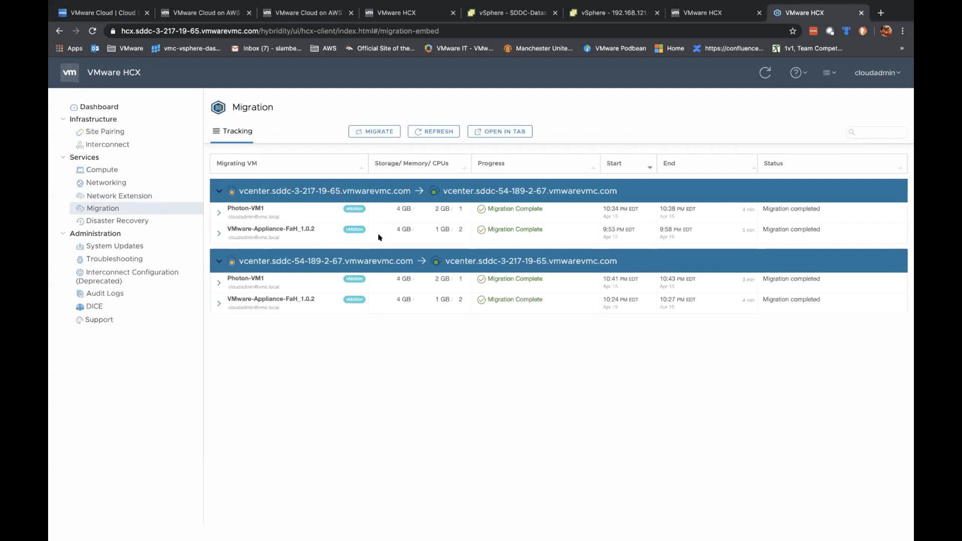
left_click(376, 131)
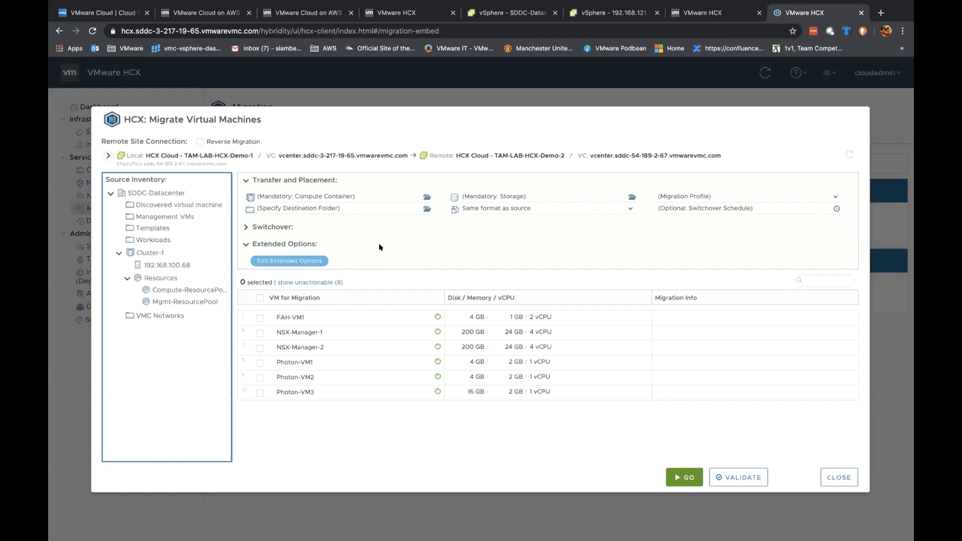
left_click(706, 196)
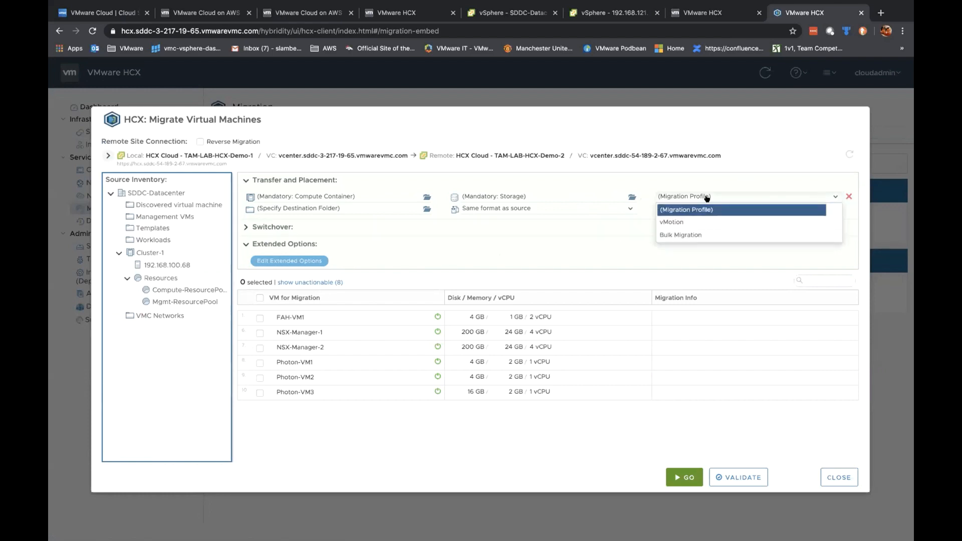
left_click(707, 237)
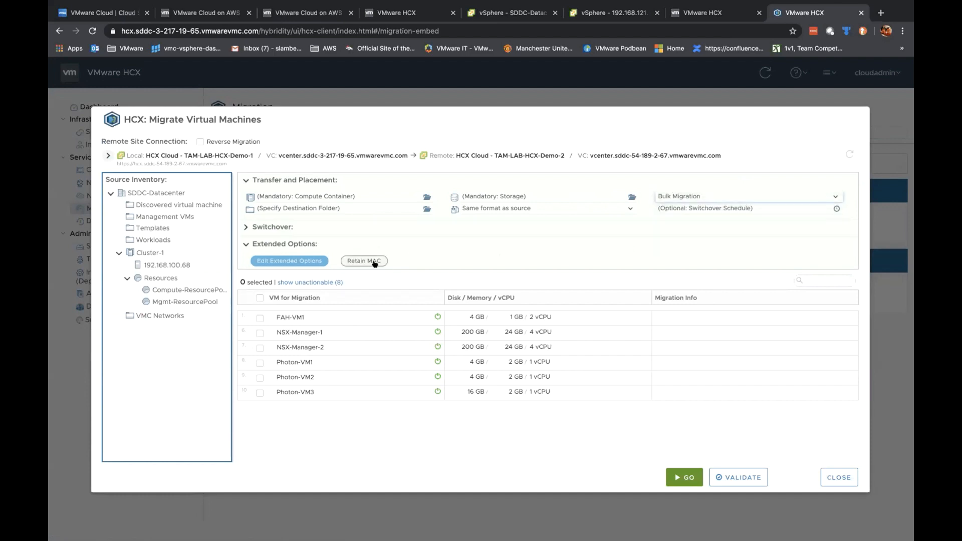
left_click(260, 362)
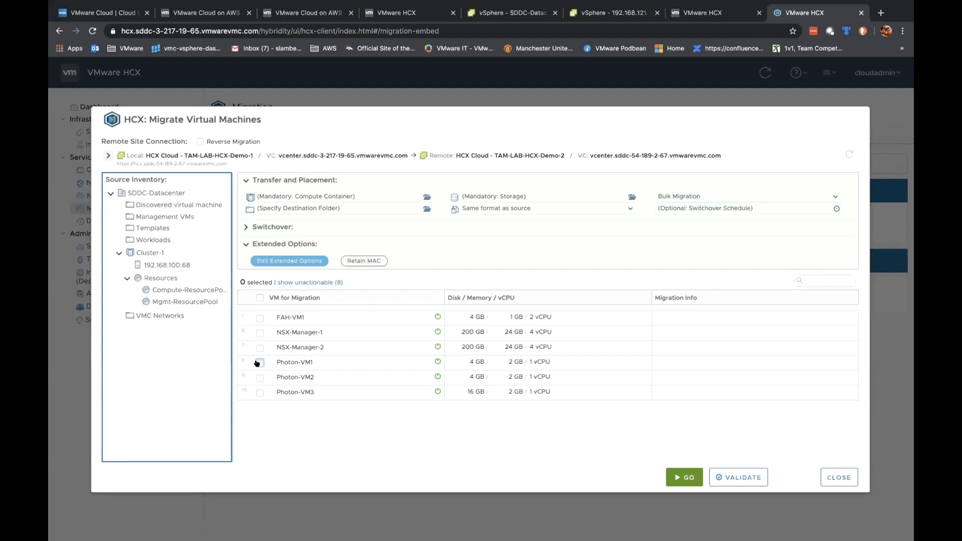
left_click(259, 378)
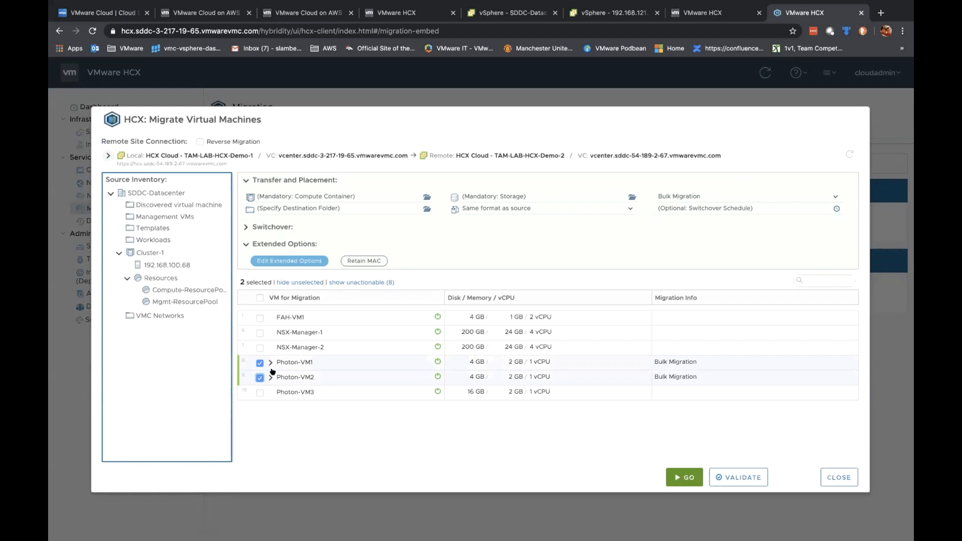
left_click(270, 361)
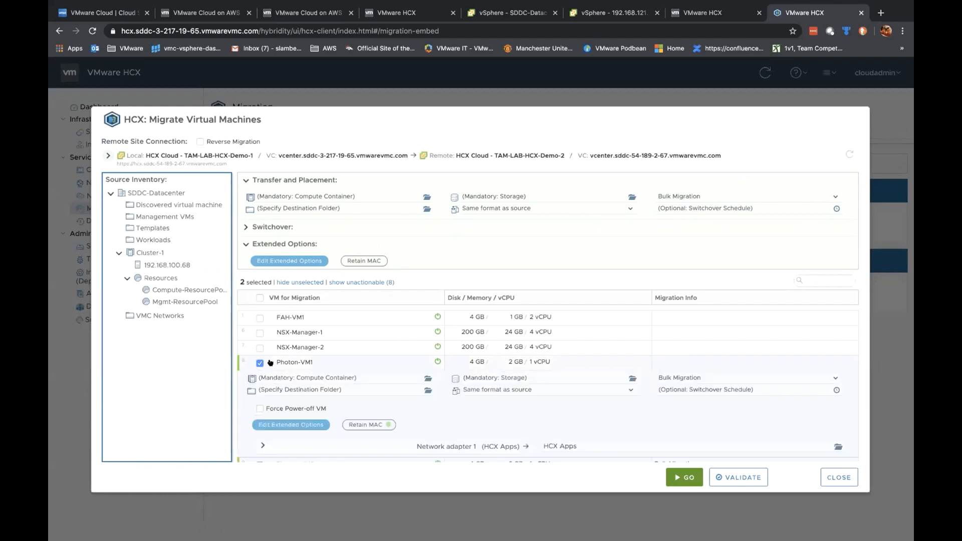
left_click(270, 361)
Step: Target Compute-ResourcePool, the Workloads folder and WorkloadDatastore as the destination
left_click(422, 196)
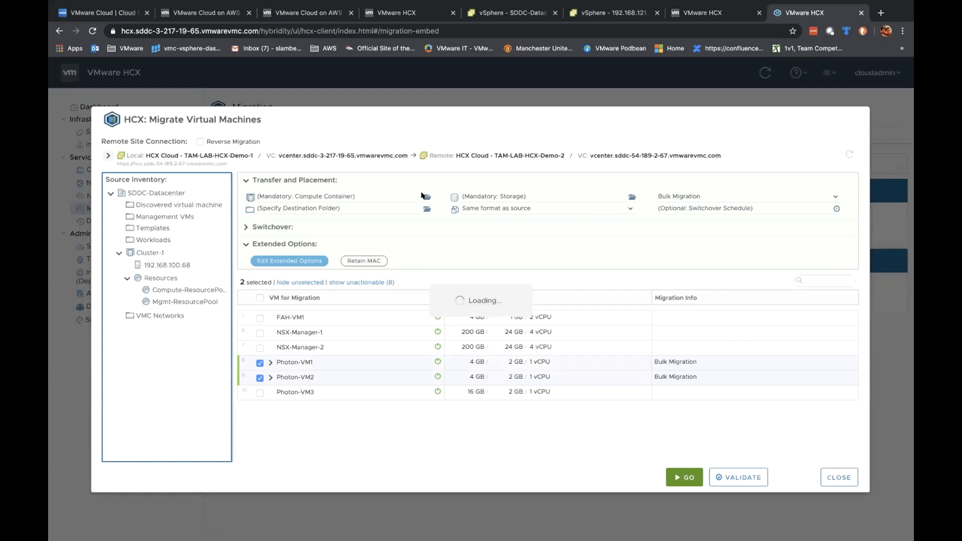
left_click(454, 282)
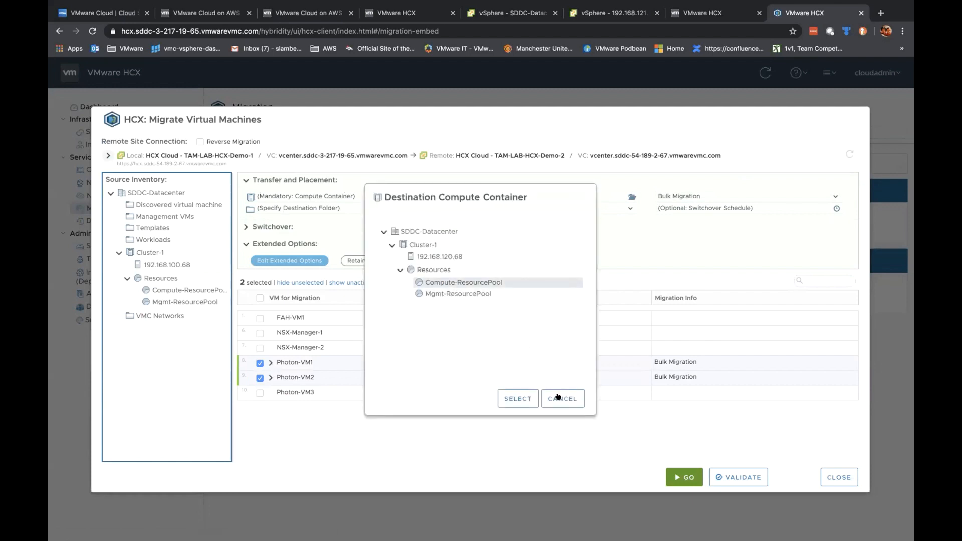
left_click(517, 397)
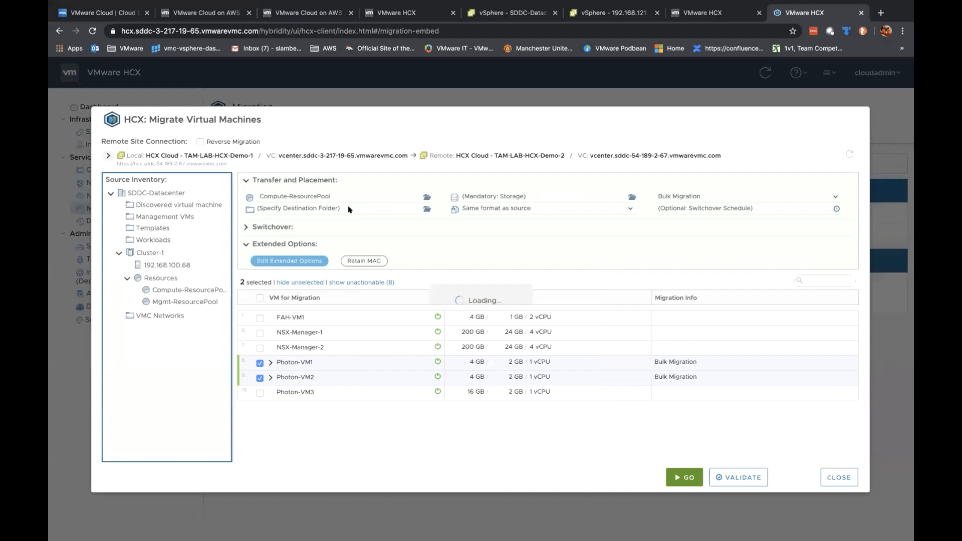
left_click(429, 278)
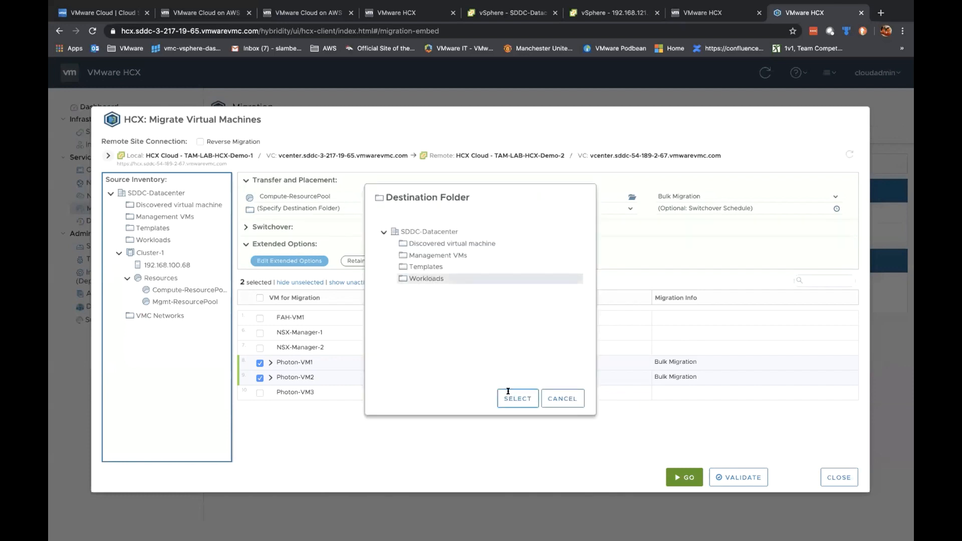
left_click(508, 393)
left_click(512, 195)
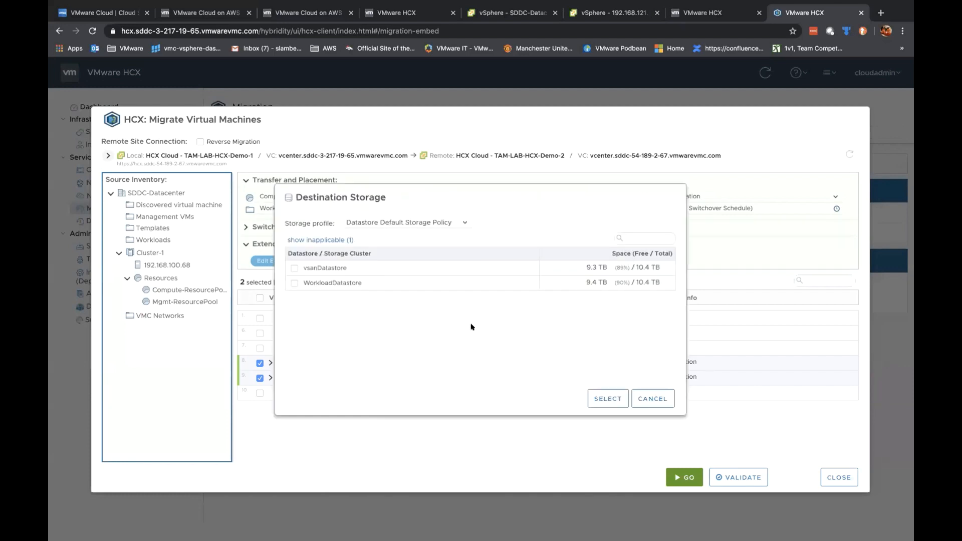
left_click(388, 283)
left_click(620, 400)
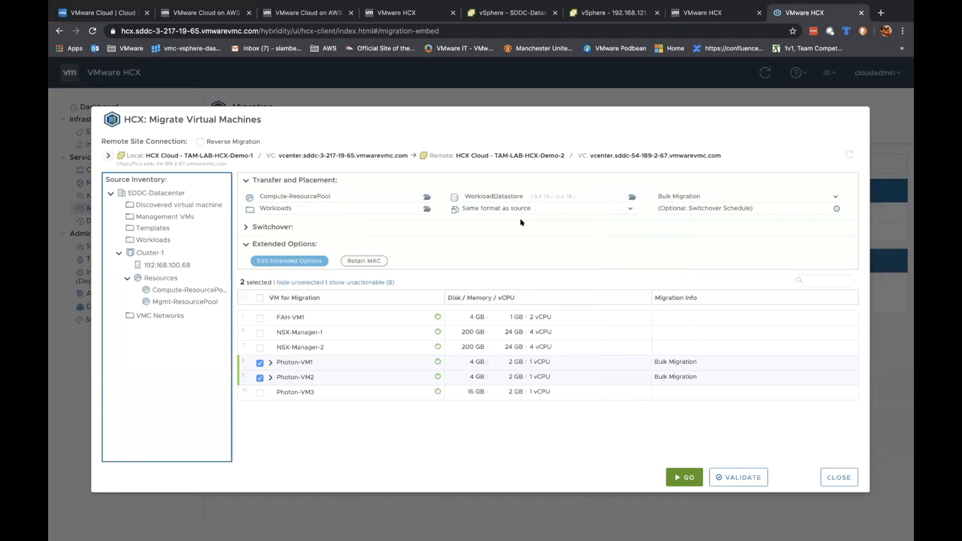
Step: Keep the same disk format as source and leave the switchover schedule unchanged
left_click(501, 207)
left_click(685, 229)
left_click(572, 208)
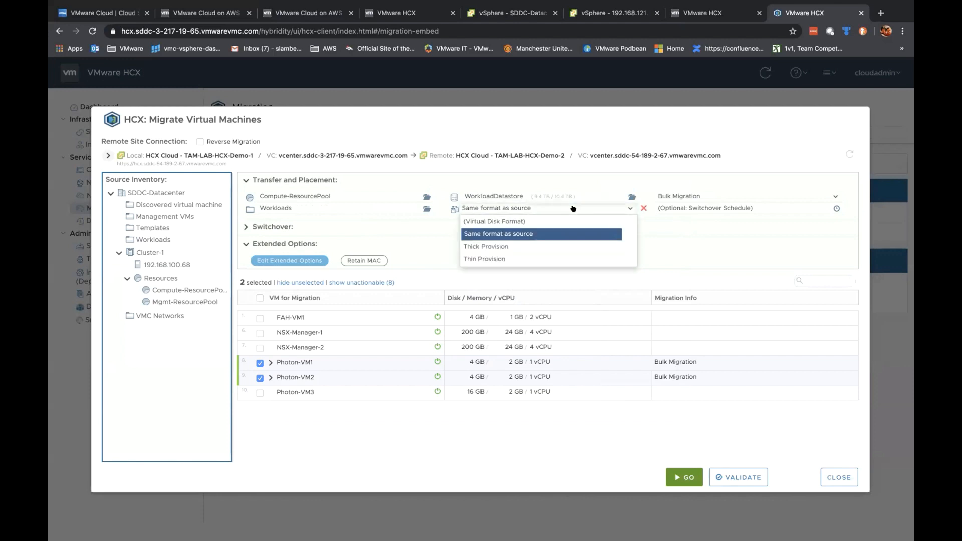
left_click(677, 237)
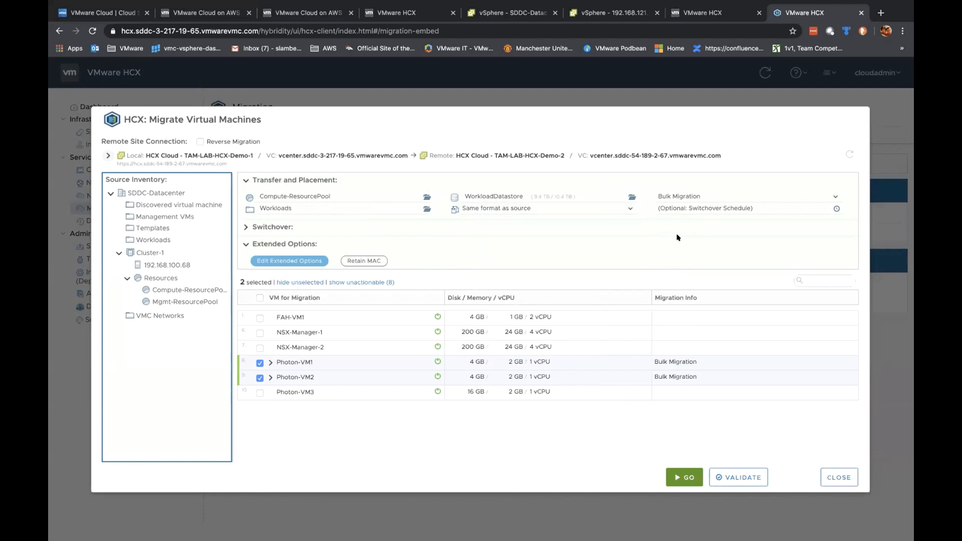
left_click(730, 207)
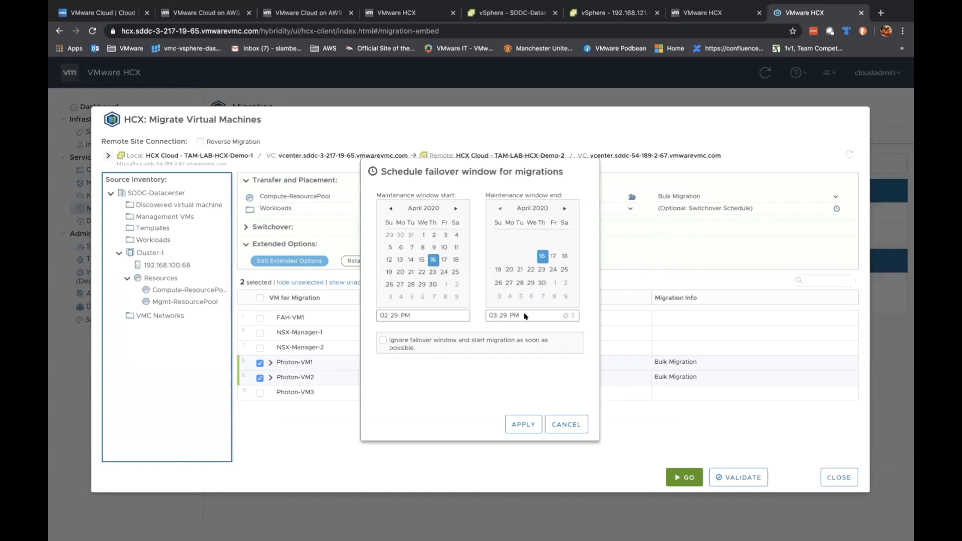
left_click(567, 422)
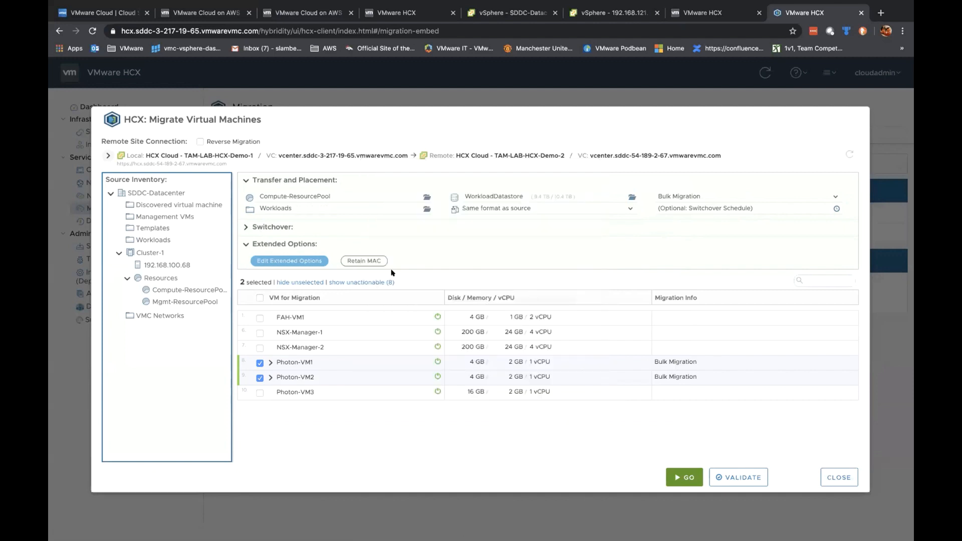
Step: Validate the Bulk Migration settings for Photon-VM1 and Photon-VM2
left_click(271, 362)
scroll(441, 345, "down", 1)
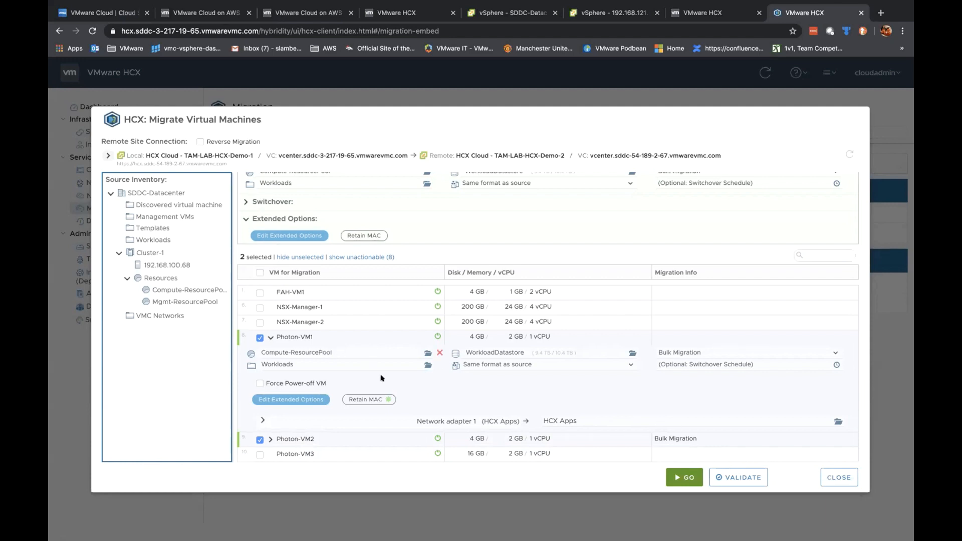
left_click(729, 478)
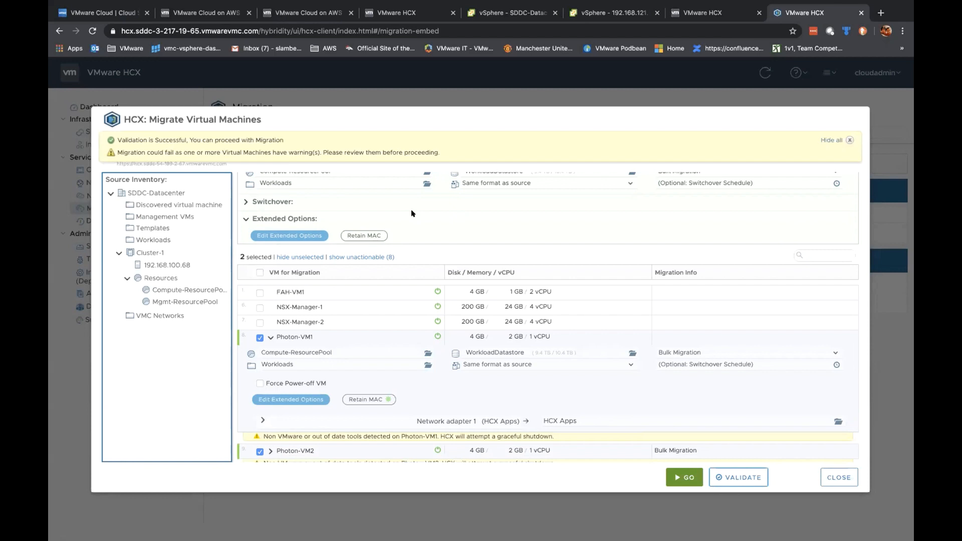
scroll(526, 400, "down", 1)
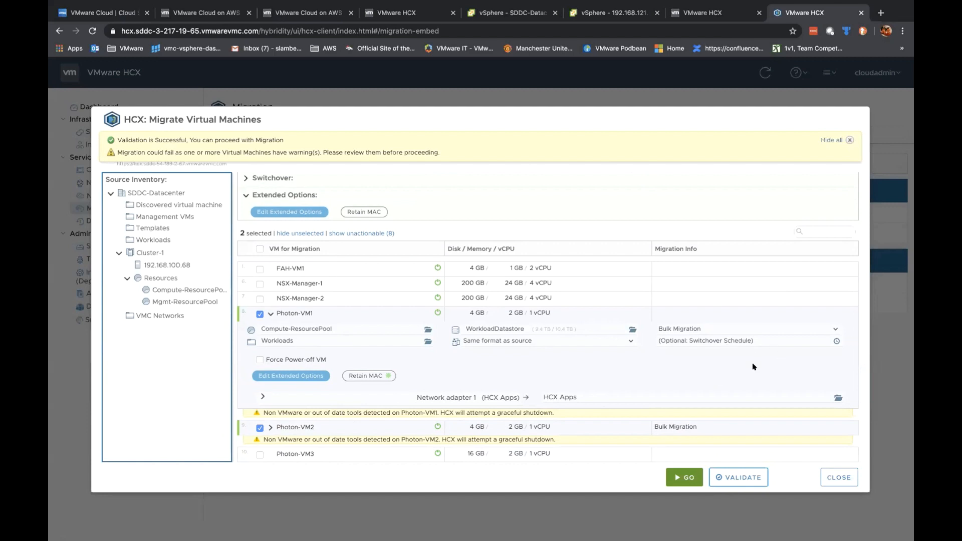
Step: Switch both VMs' migration profile to vMotion, validate again, and start the migration
left_click(696, 329)
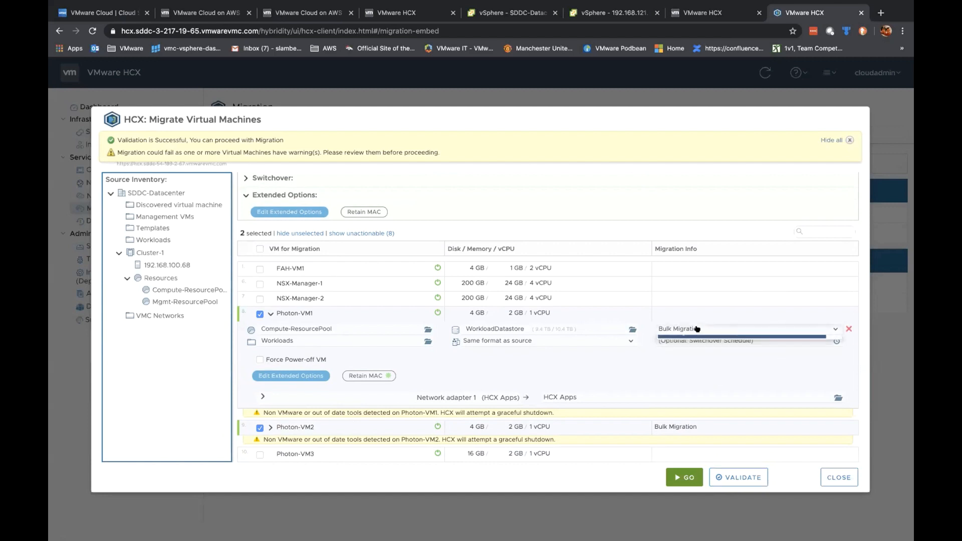
scroll(681, 196, "up", 2)
left_click(680, 196)
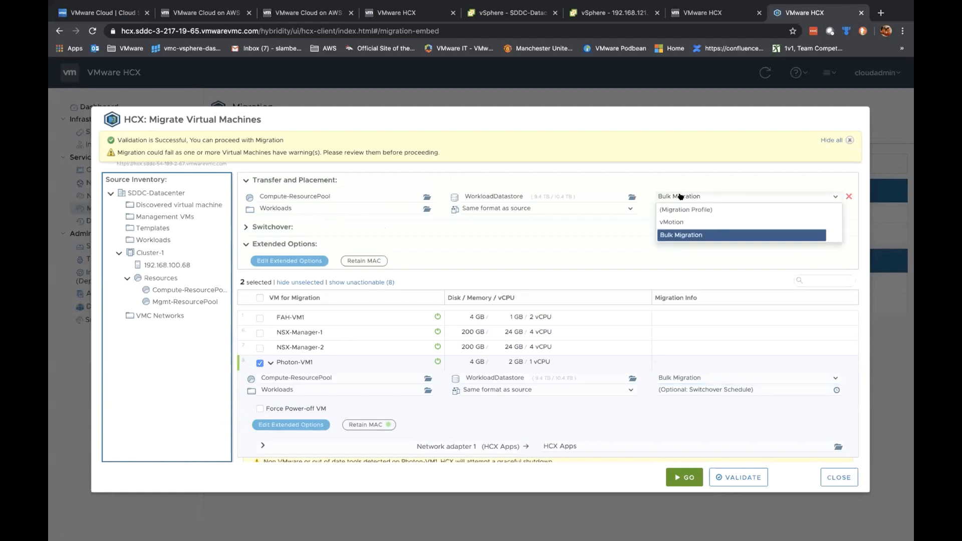
left_click(678, 222)
left_click(735, 477)
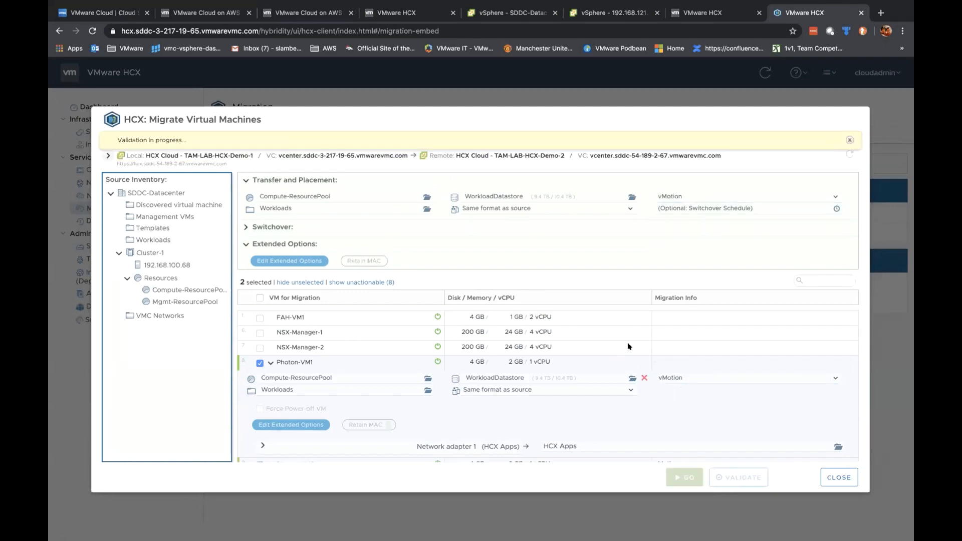
scroll(606, 329, "down", 1)
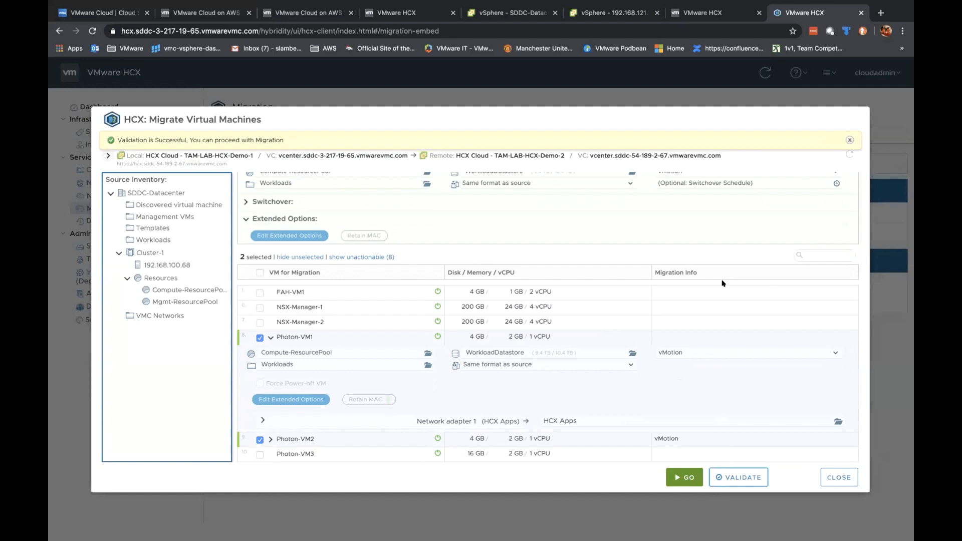
left_click(683, 472)
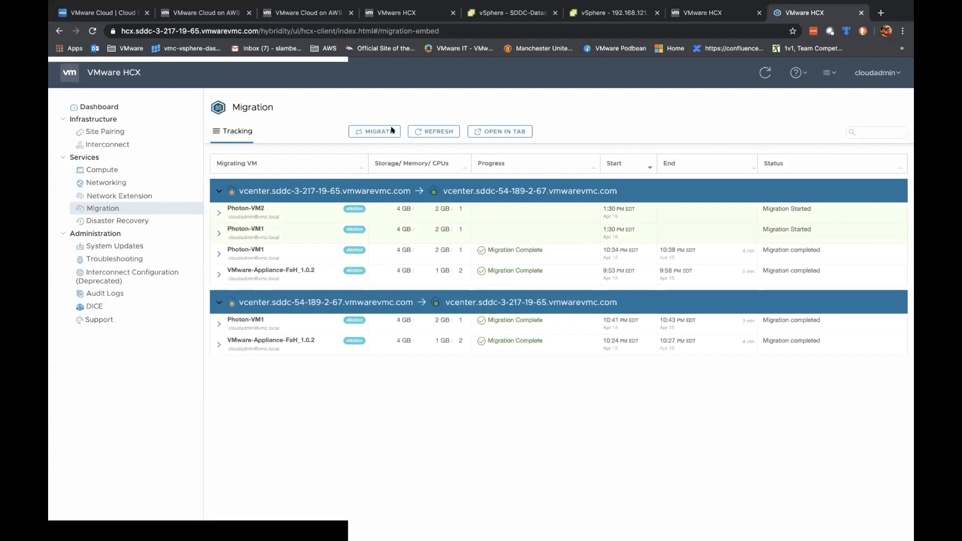
Step: Expand the Photon-VM2 and Photon-VM1 migration rows, then view the Dashboard
left_click(219, 213)
left_click(218, 289)
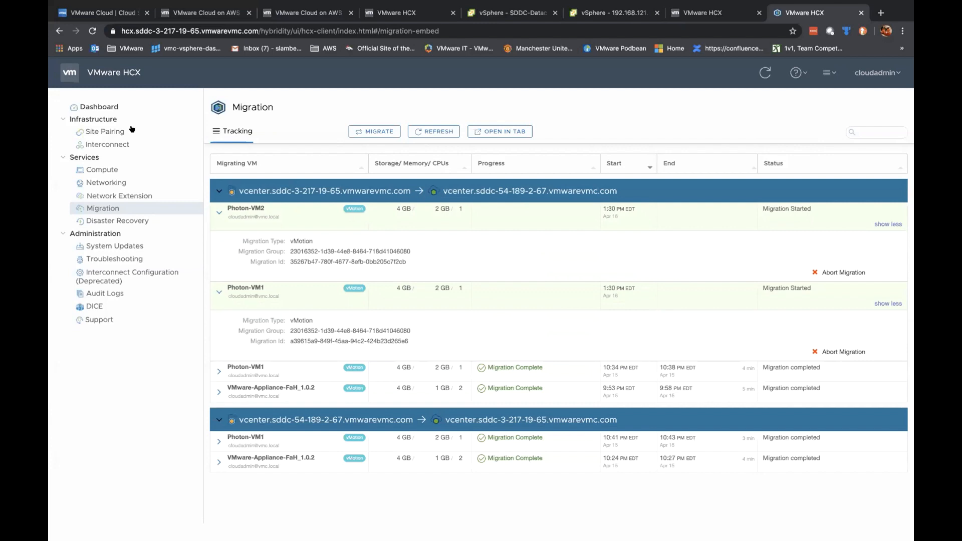
left_click(114, 108)
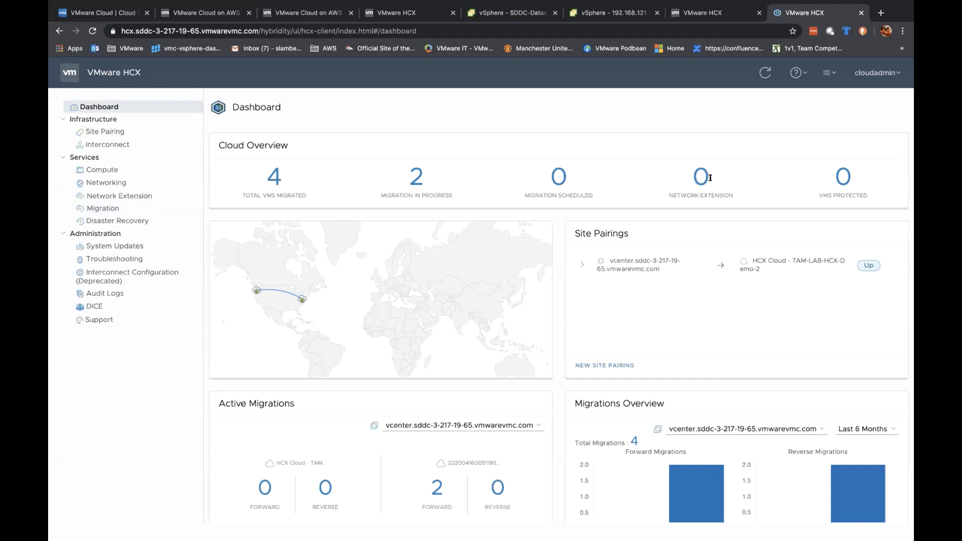
Step: Unextend the HCX Apps network, confirming the action, then return to the Dashboard
left_click(106, 182)
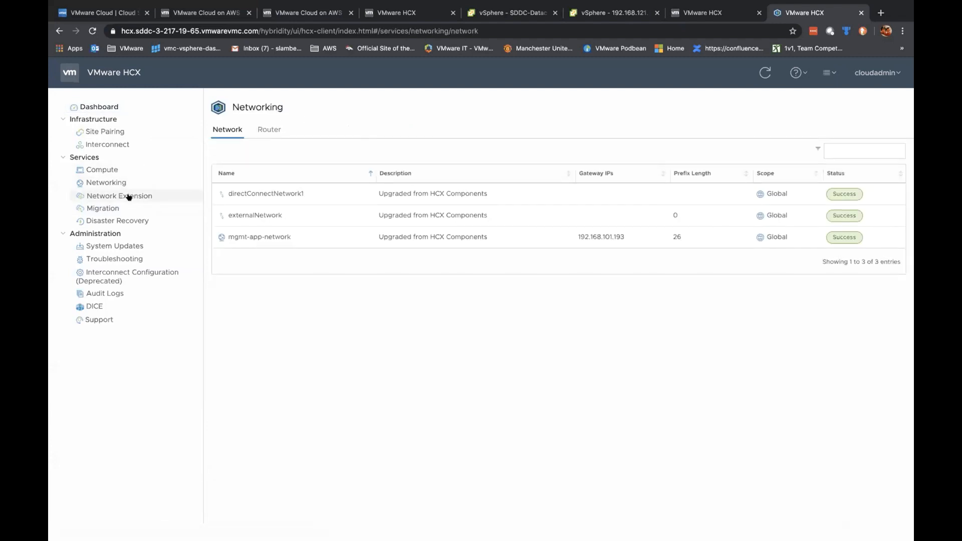
left_click(147, 195)
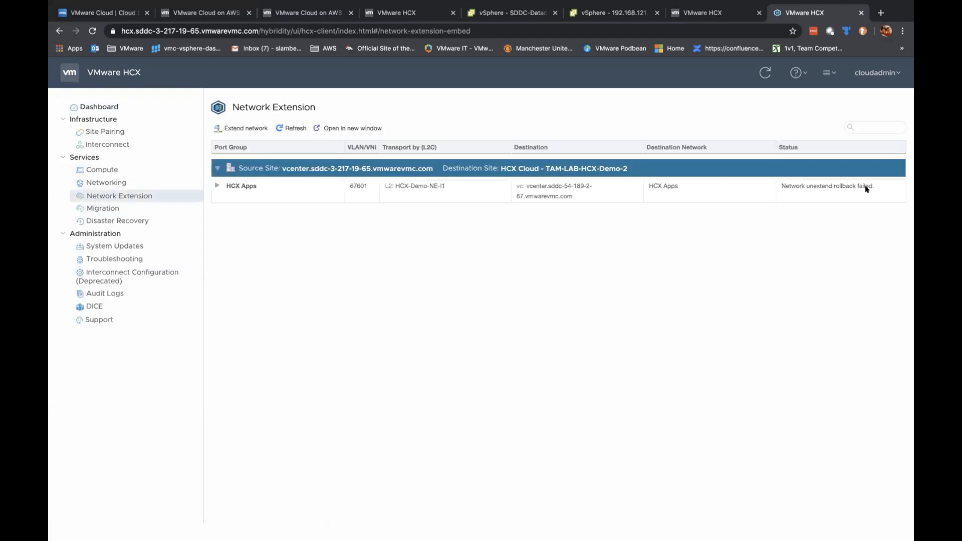
left_click(218, 185)
left_click(850, 213)
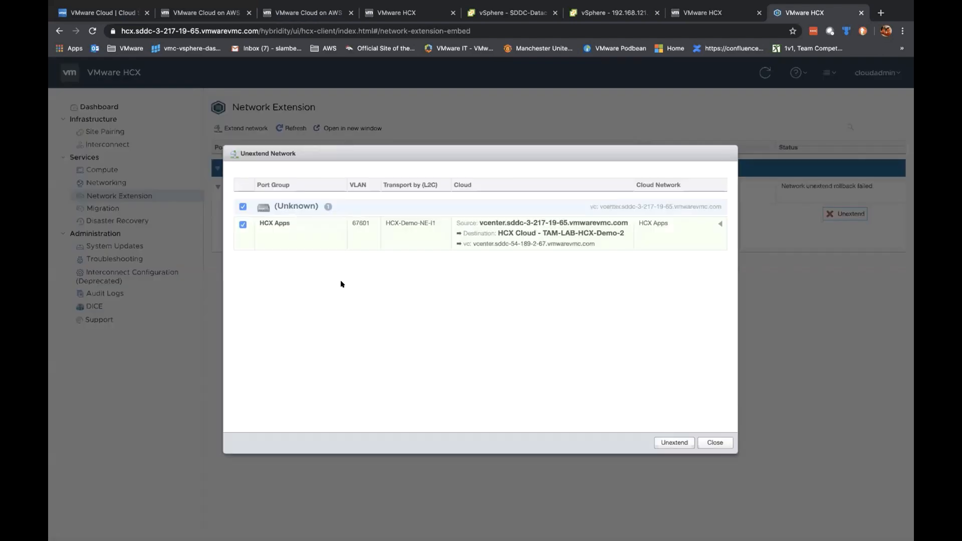
left_click(677, 443)
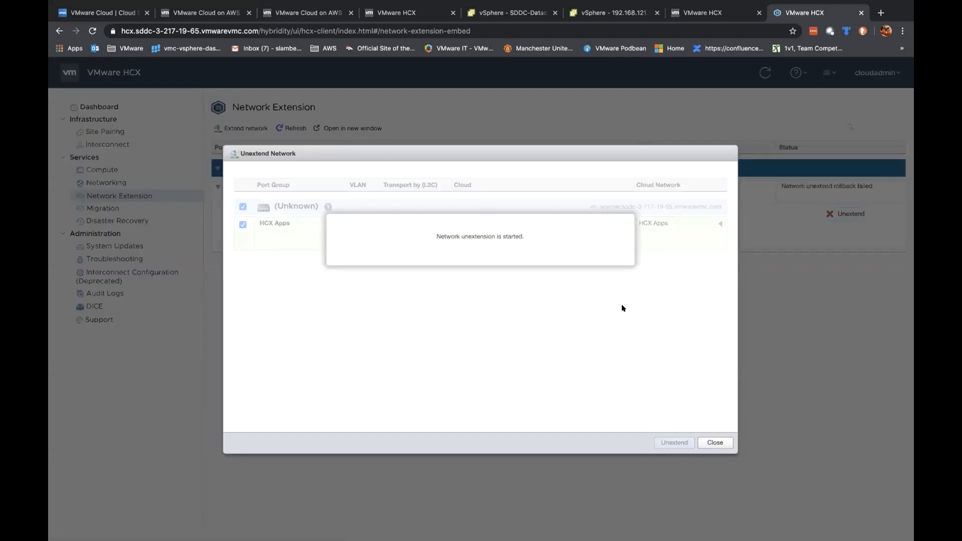
left_click(709, 442)
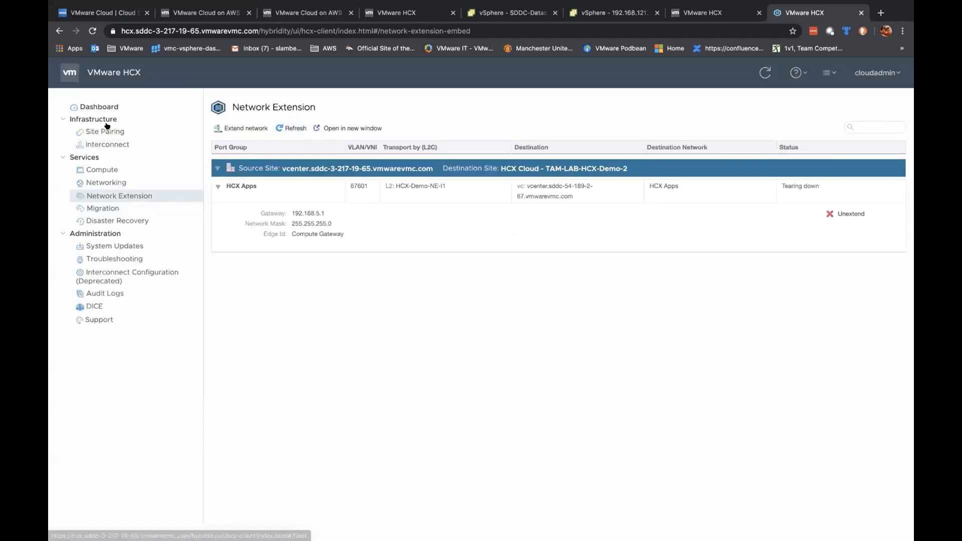
left_click(110, 104)
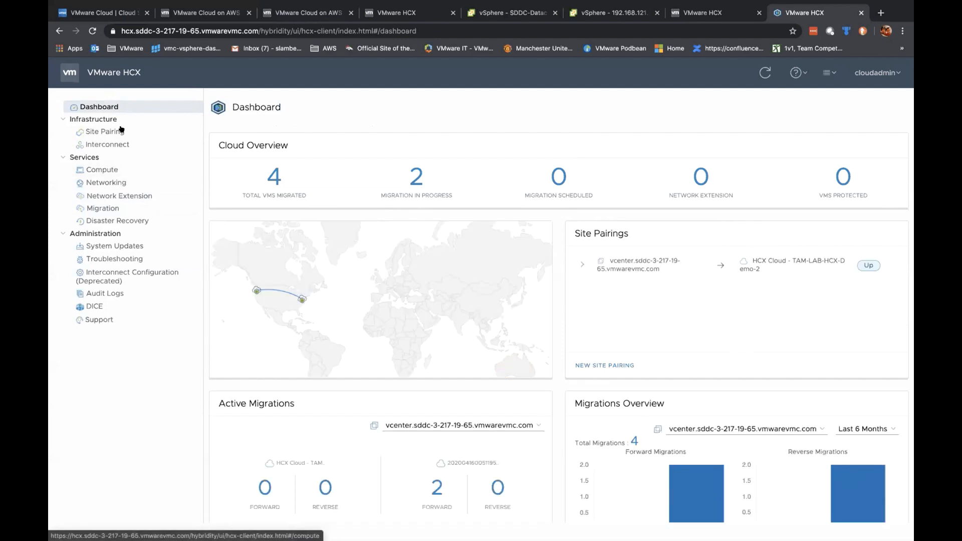
Step: Expand Photon-VM2 and Photon-VM1 in Migration tracking, both still at Migration Started
left_click(108, 207)
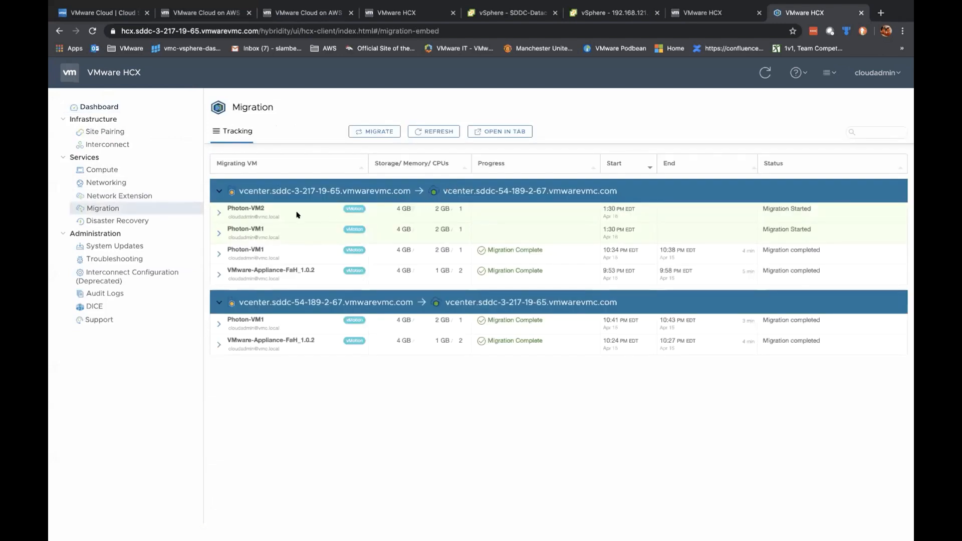
left_click(219, 213)
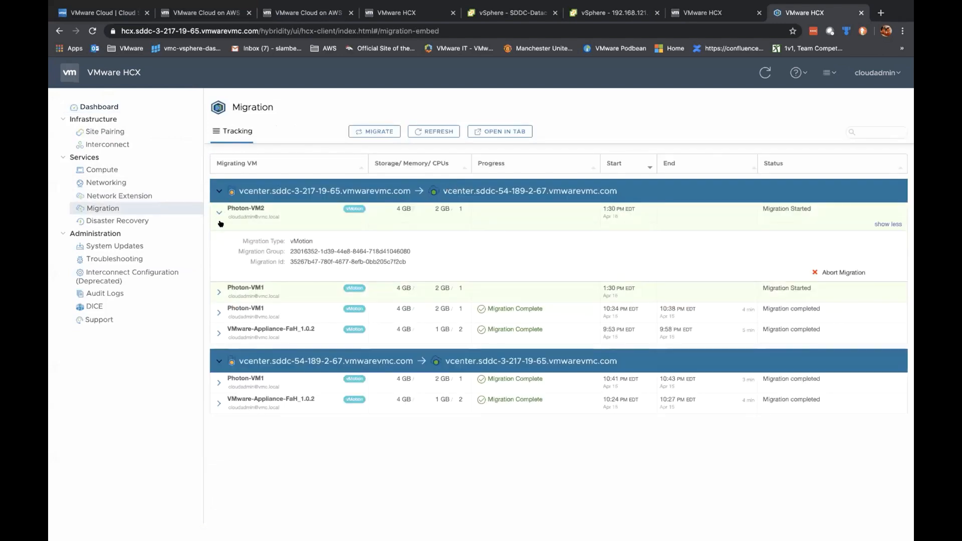
left_click(219, 292)
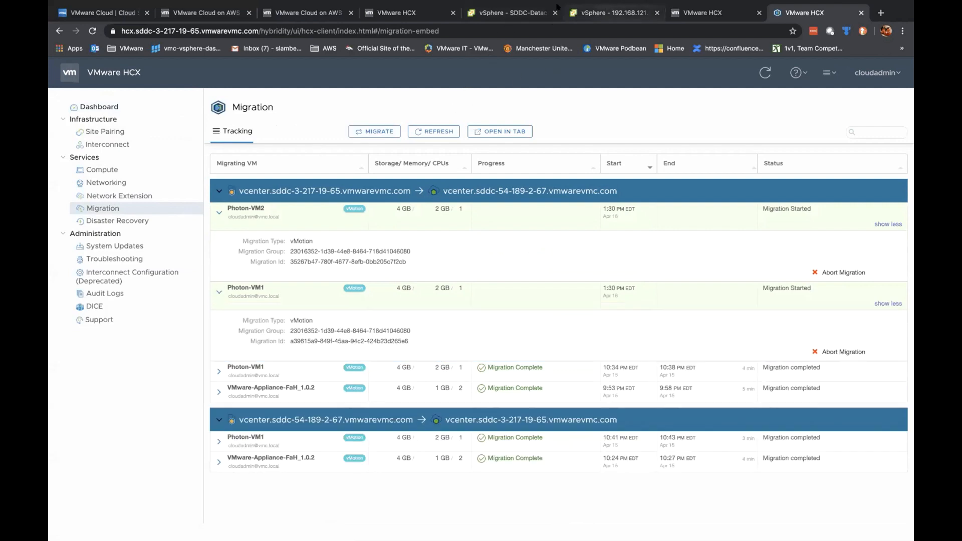
Step: Check the VMs in vSphere's Compute-ResourcePool, then view Demo-2's segments with HCX Apps Disconnected
left_click(506, 11)
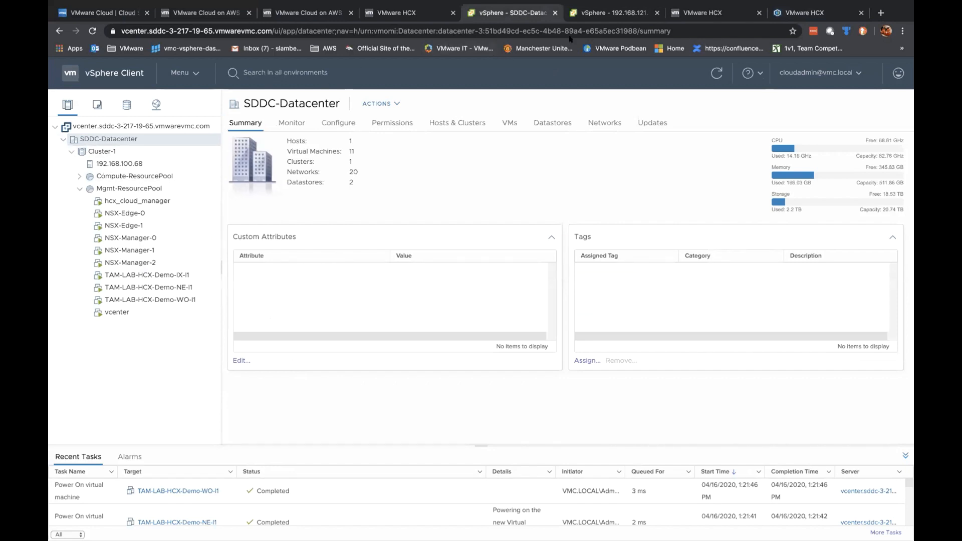
left_click(79, 175)
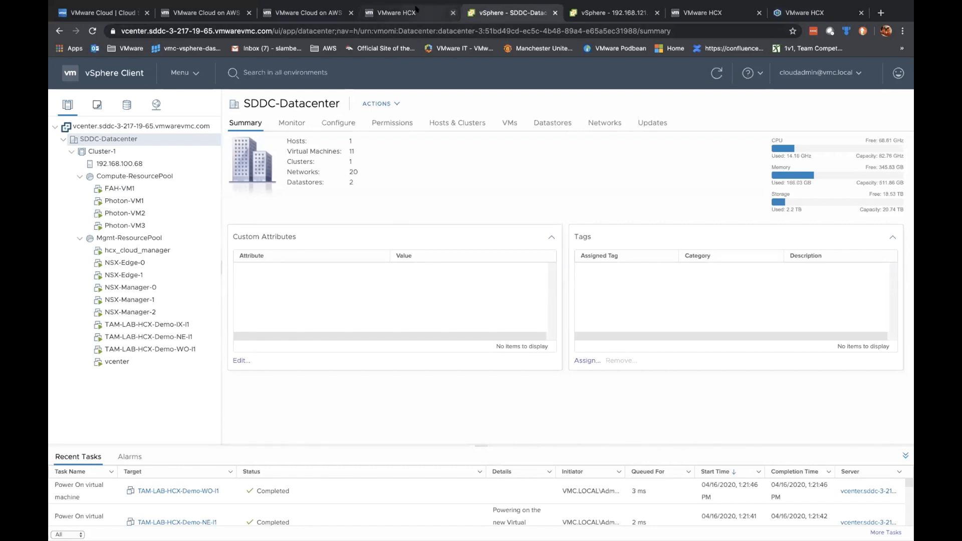
left_click(441, 12)
left_click(290, 13)
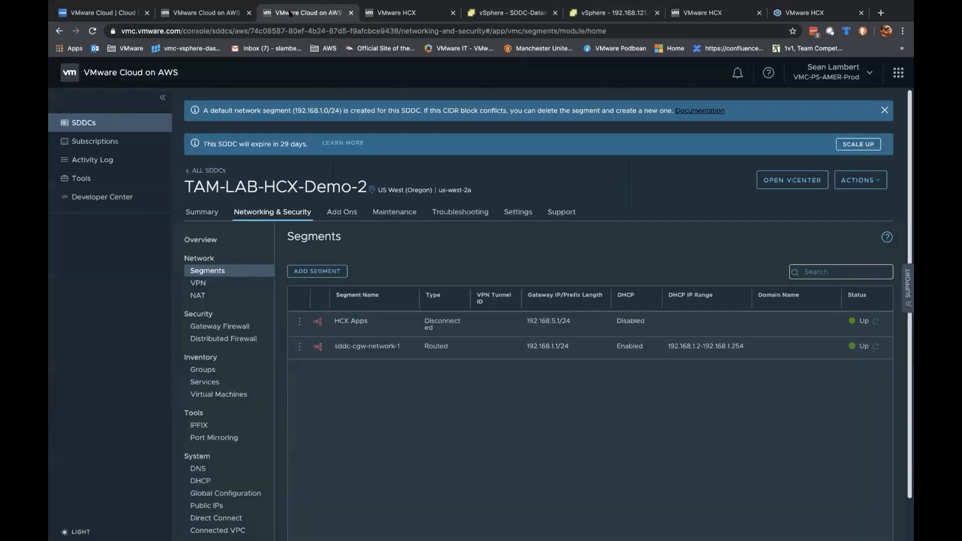
Step: Check the TAM-LAB-HCX-Demo-1 segments showing HCX Apps routed, then return to HCX migration tracking
left_click(213, 13)
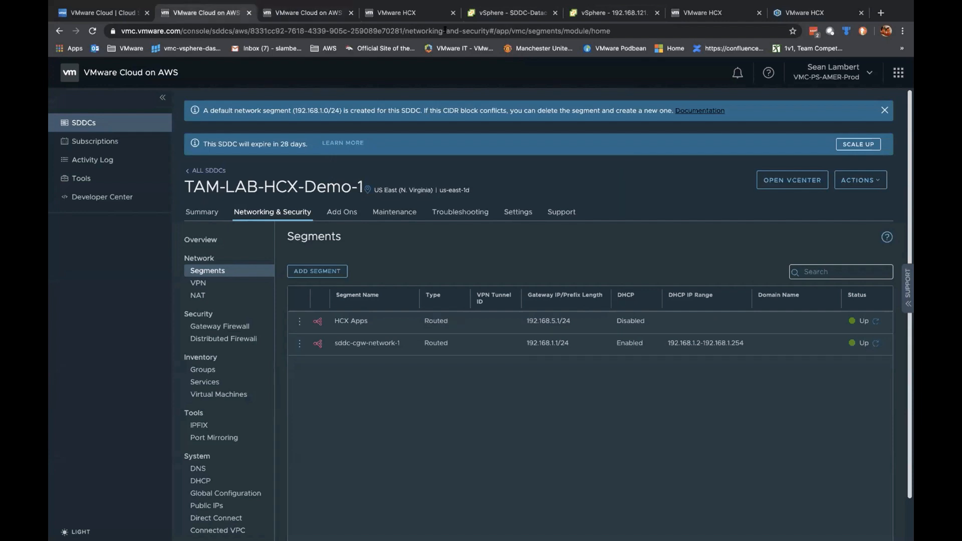
left_click(612, 14)
left_click(808, 13)
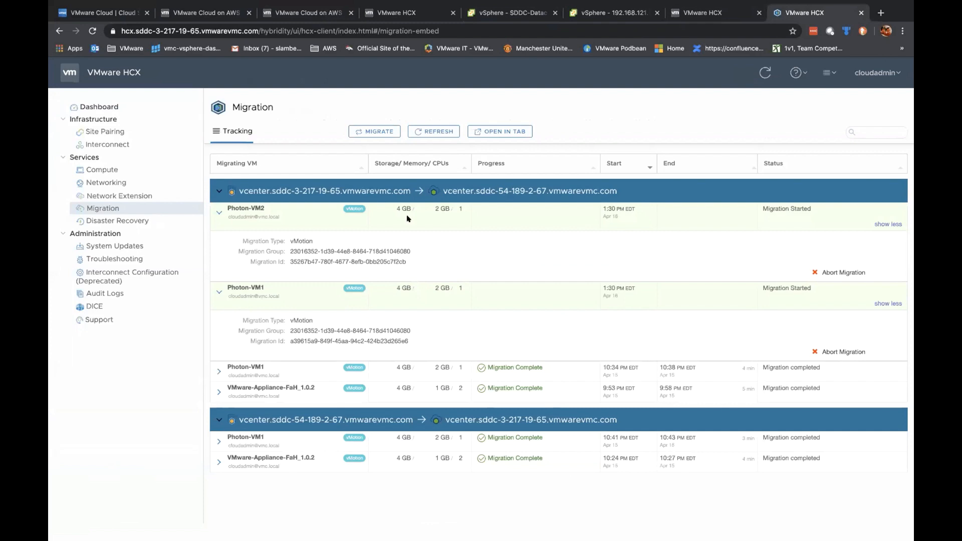
Step: Start a new migration with Photon-VM3 selected and expand its Network adapter 1 IP settings
left_click(372, 130)
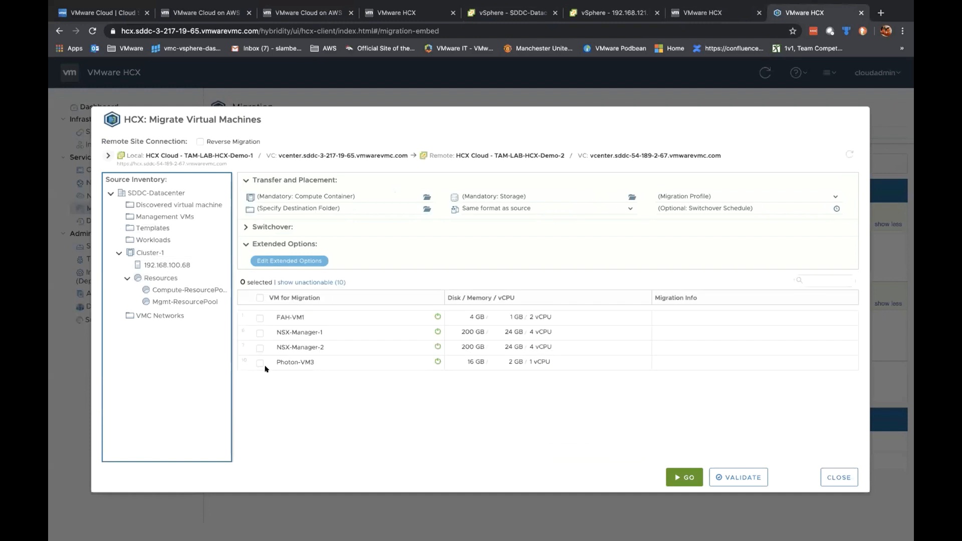
left_click(259, 363)
left_click(270, 363)
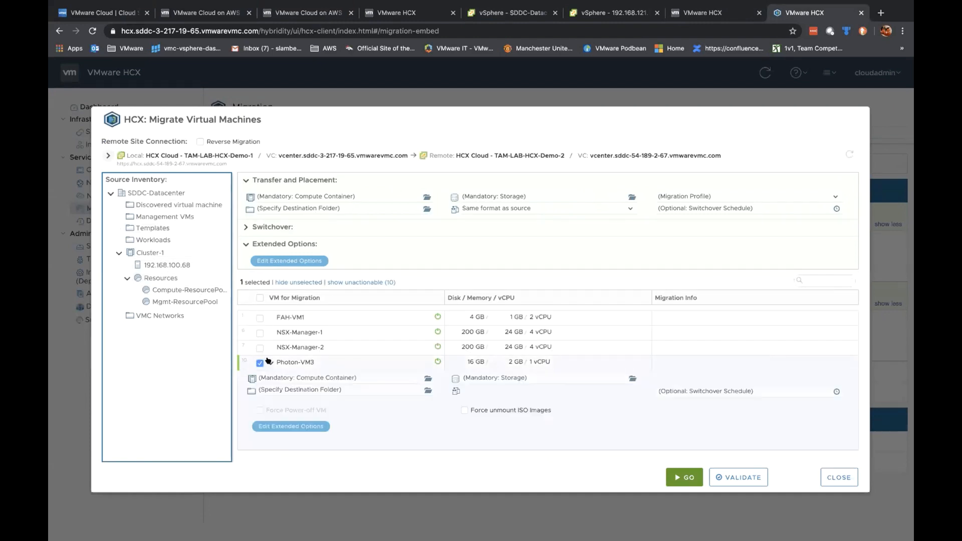
left_click(263, 445)
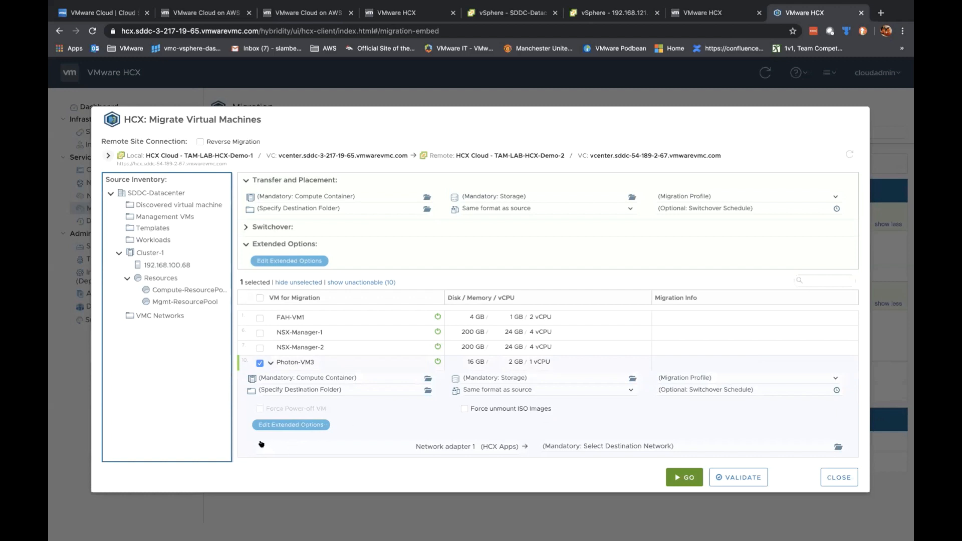
scroll(415, 416, "down", 1)
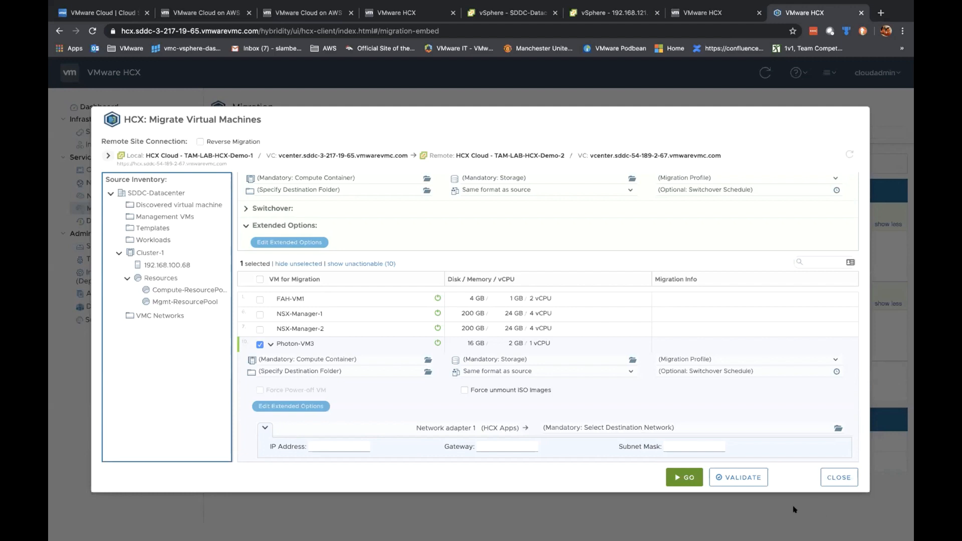
Step: Close the migration wizard and open HCX's Network Extension page, which lists no extended networks
left_click(833, 479)
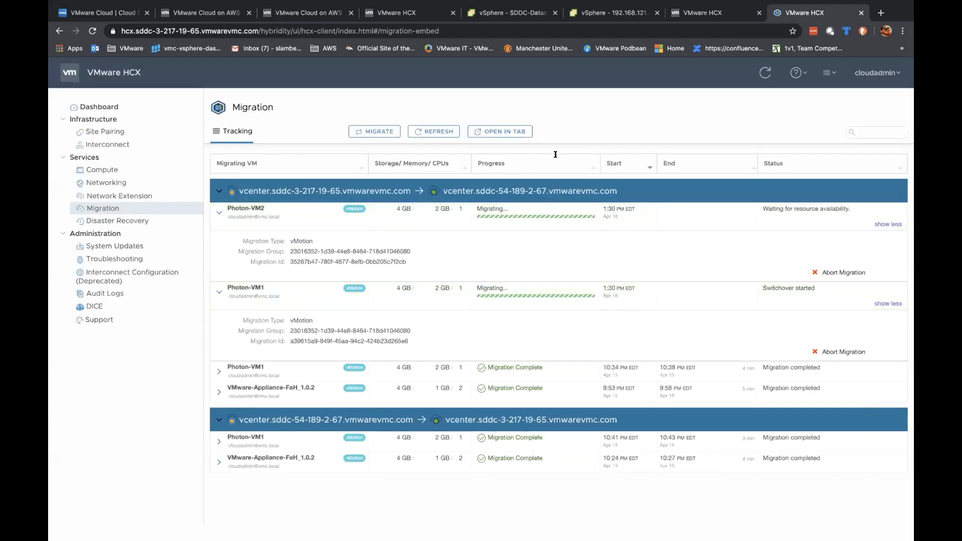
left_click(507, 17)
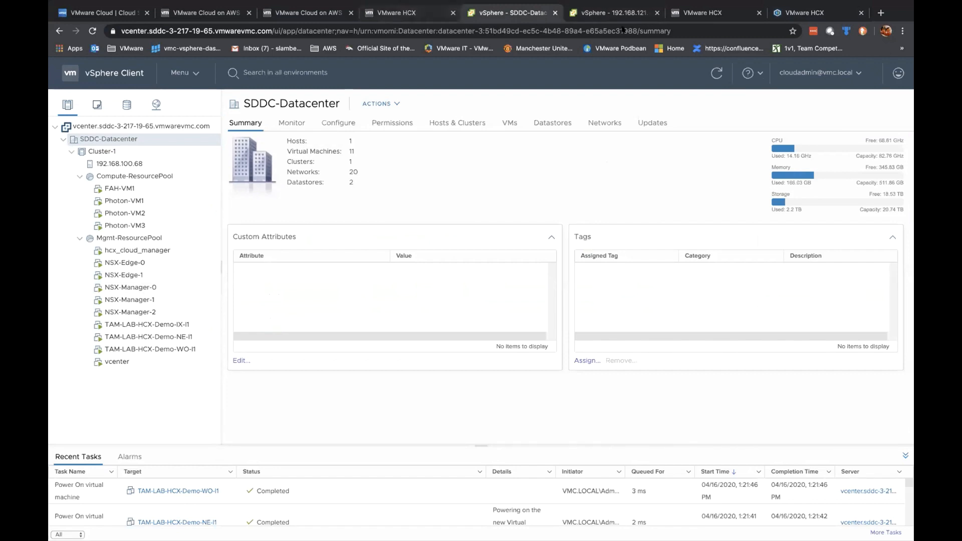
left_click(801, 12)
left_click(119, 195)
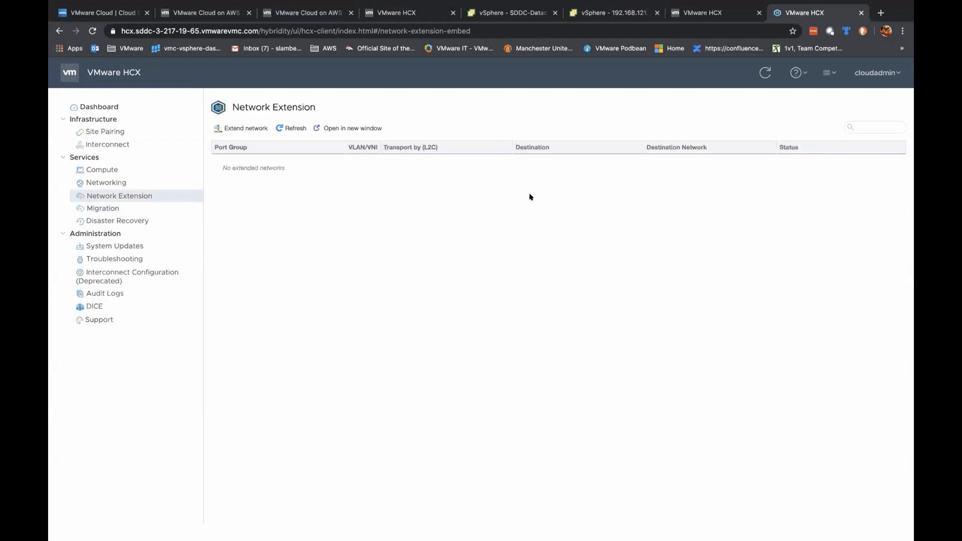
Step: Extend the HCX Apps network with gateway/prefix 192.168.5.1/24, then view the source SDDC-Datacenter
left_click(239, 129)
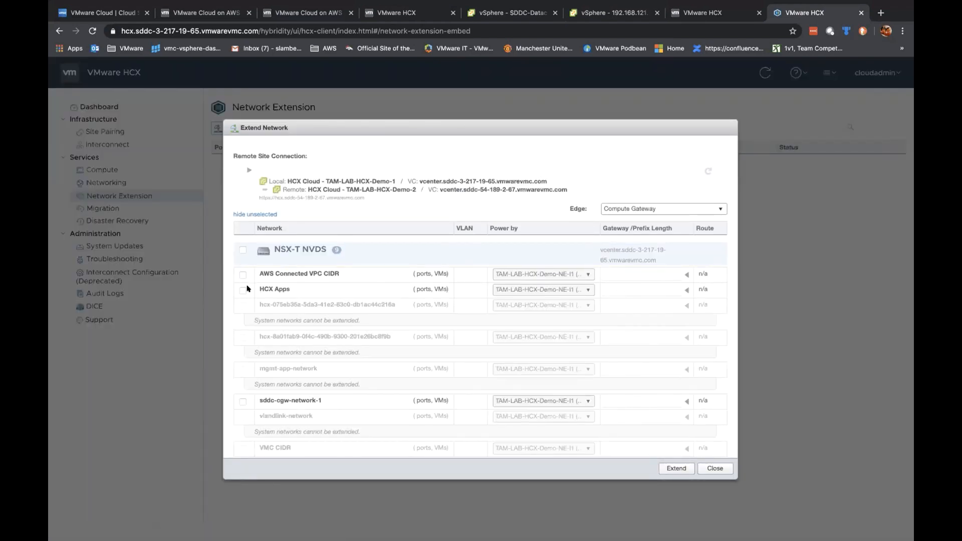
left_click(242, 289)
left_click(609, 291)
type("19")
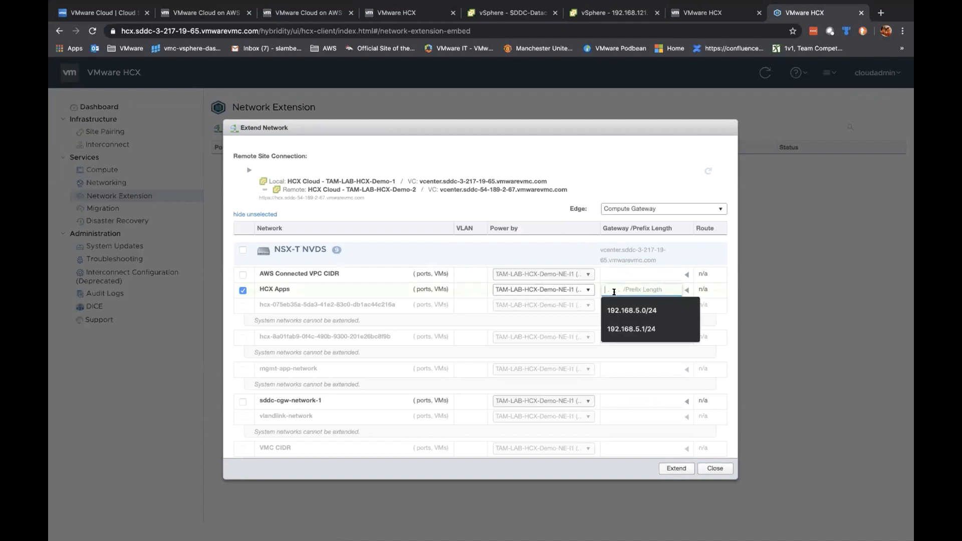
type("2.168.5.1/24")
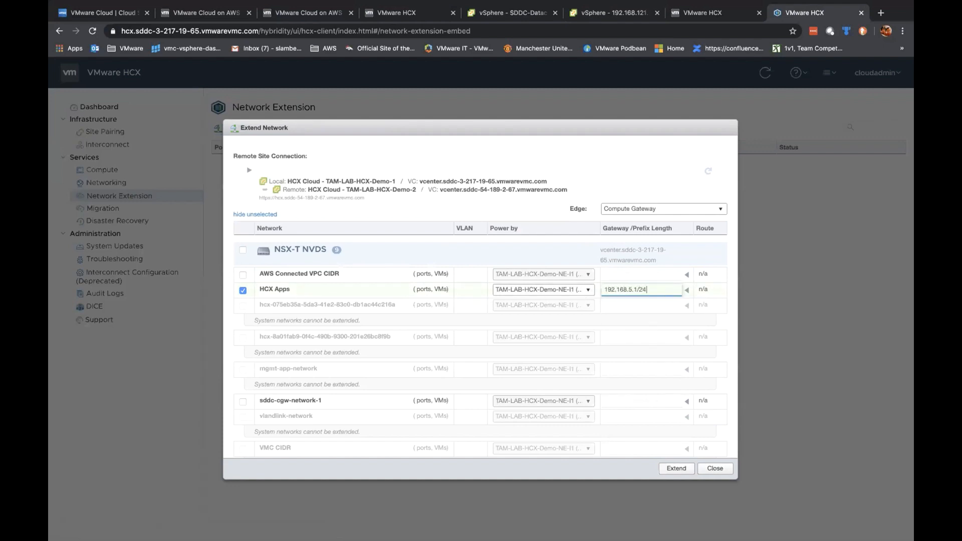
left_click(676, 469)
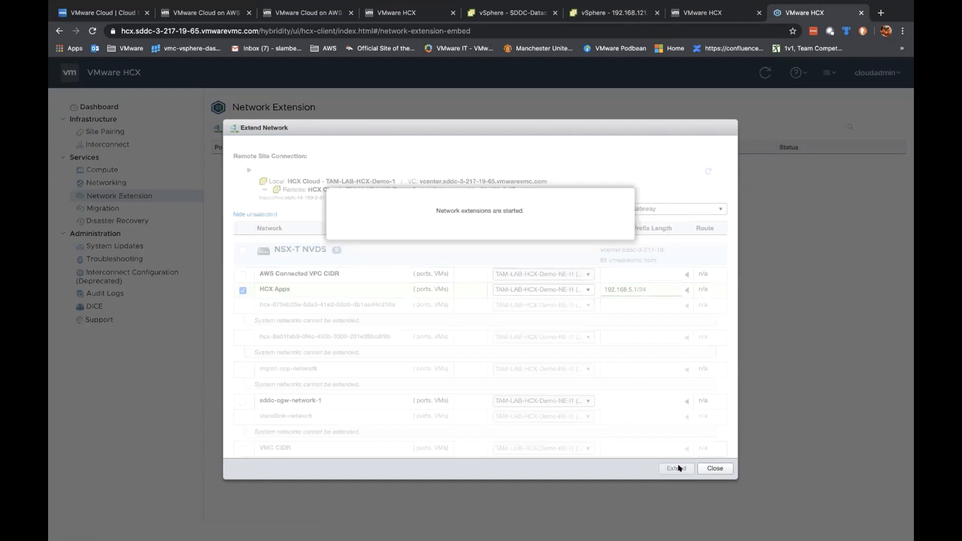
left_click(708, 468)
left_click(513, 10)
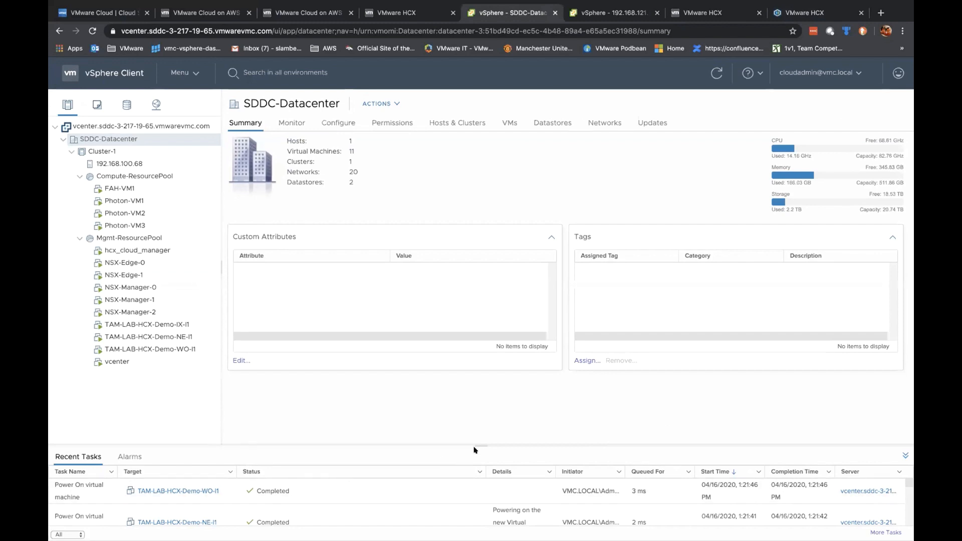
Step: Enlarge Recent Tasks, collapse Mgmt-ResourcePool, and view destination host 192.168.121.216 with Photon-VM1 relocating
left_click_drag(475, 445, 475, 379)
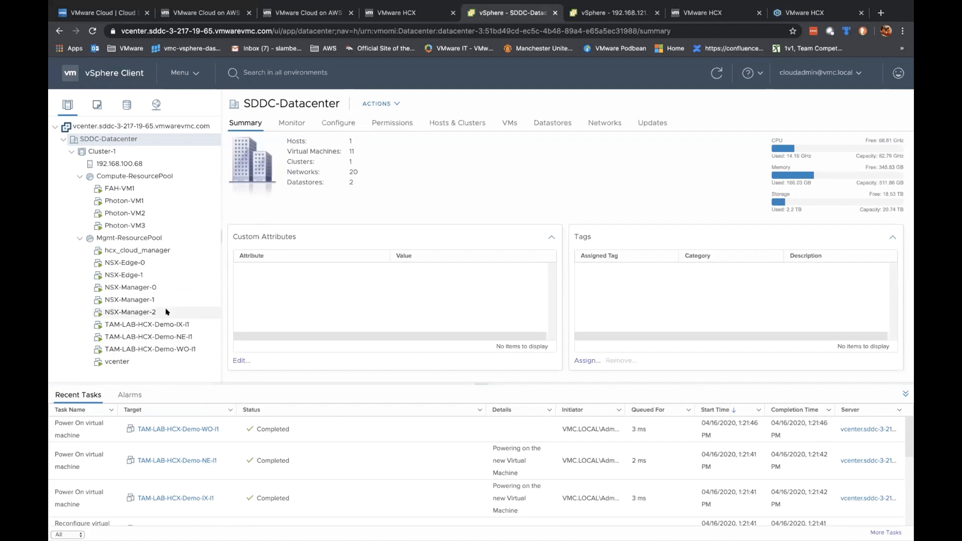
scroll(166, 312, "down", 1)
scroll(167, 211, "down", 1)
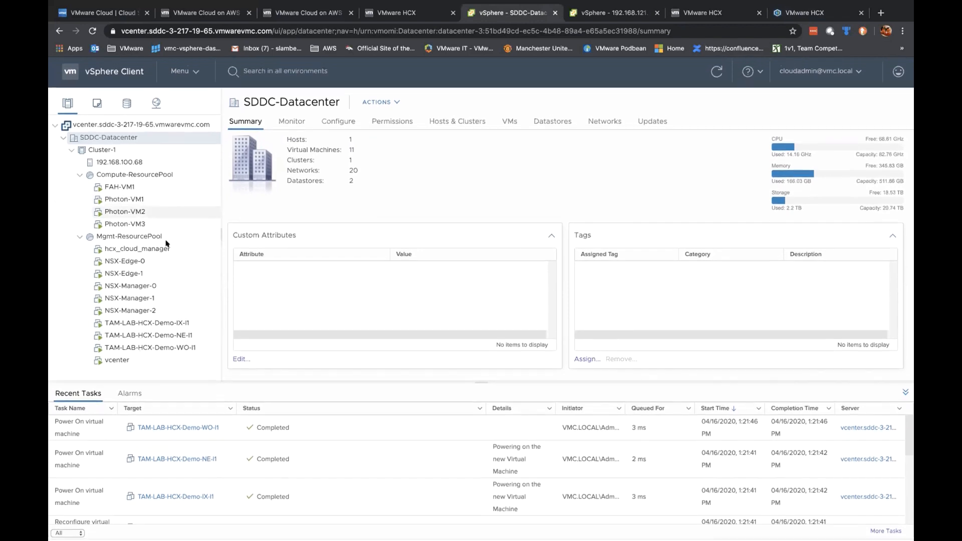
scroll(167, 279, "down", 1)
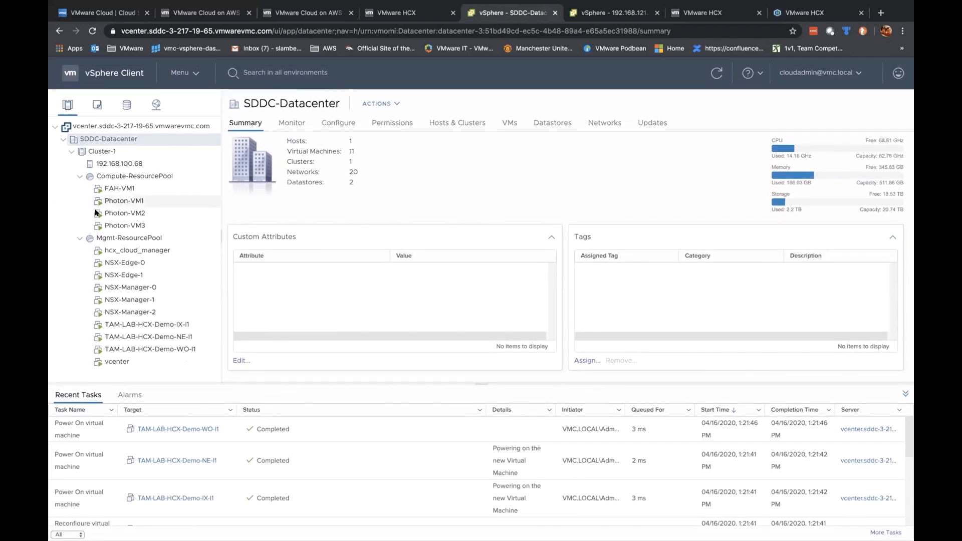
left_click(79, 238)
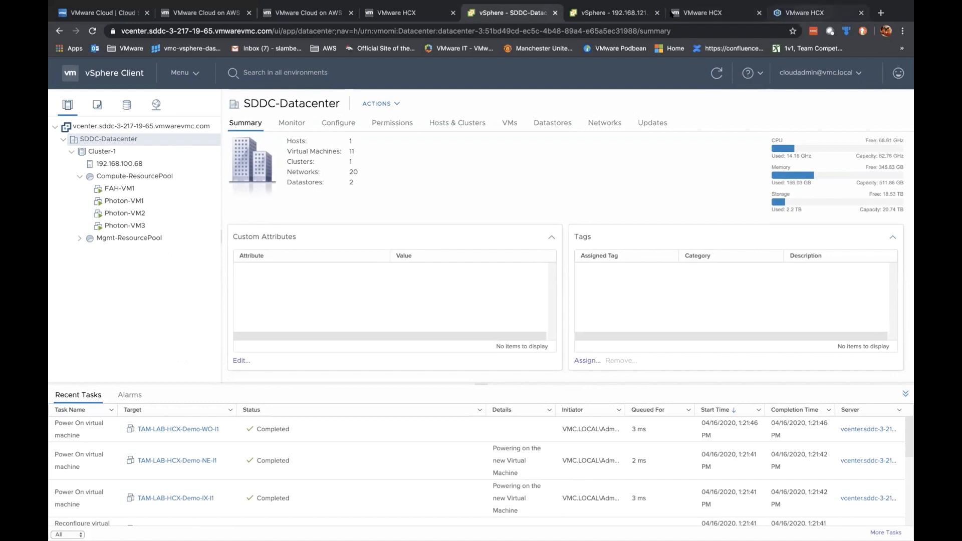
left_click(613, 11)
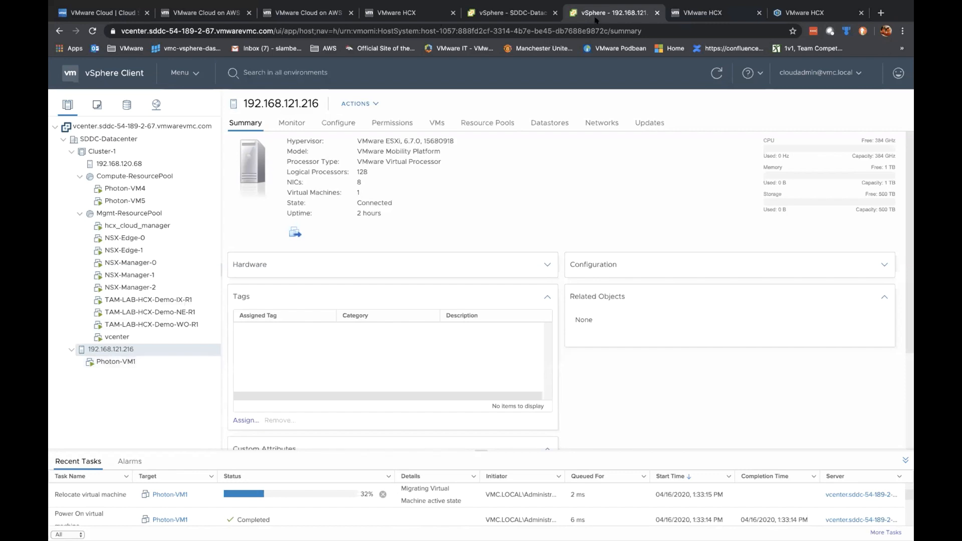
Step: Re-expand Mgmt-ResourcePool in SDDC-Datacenter and confirm HCX Apps shows Extension complete
left_click(809, 14)
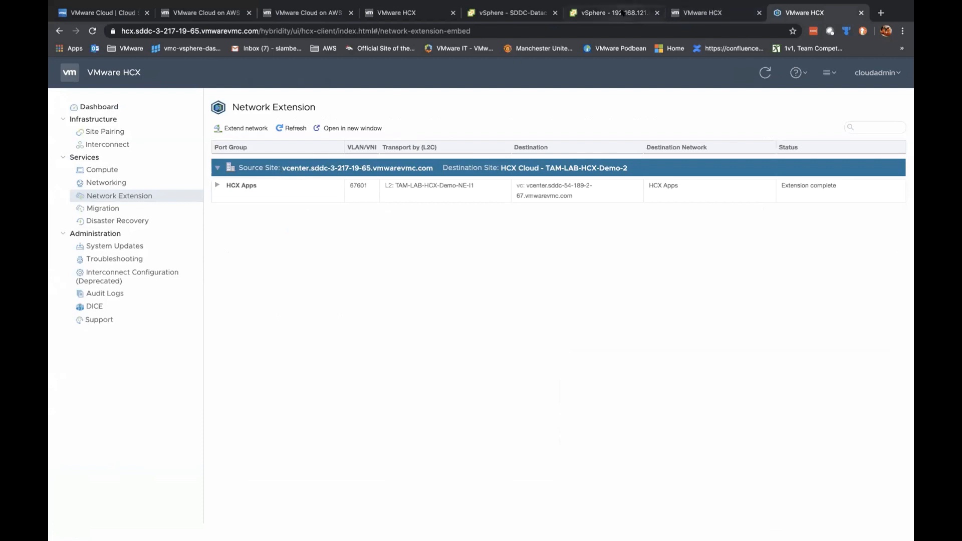
left_click(612, 14)
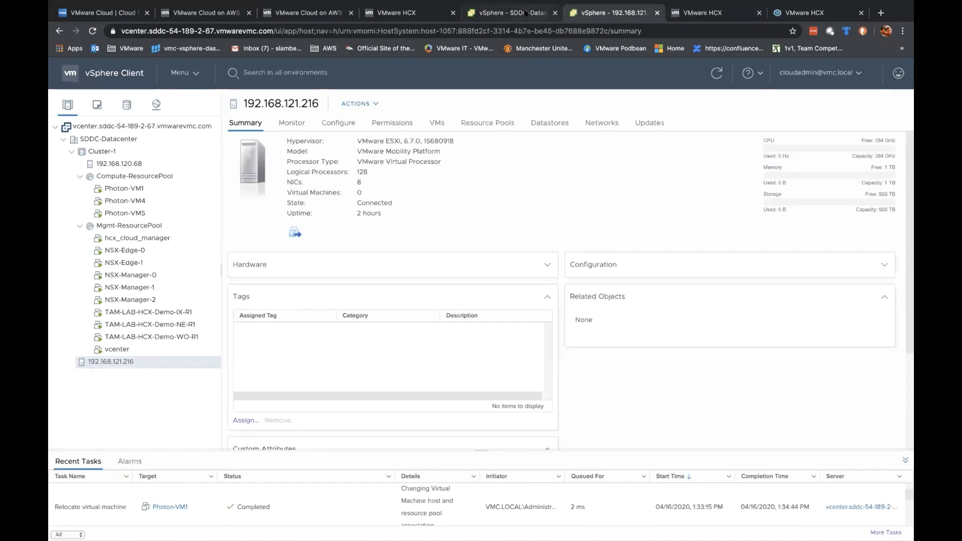
left_click(526, 12)
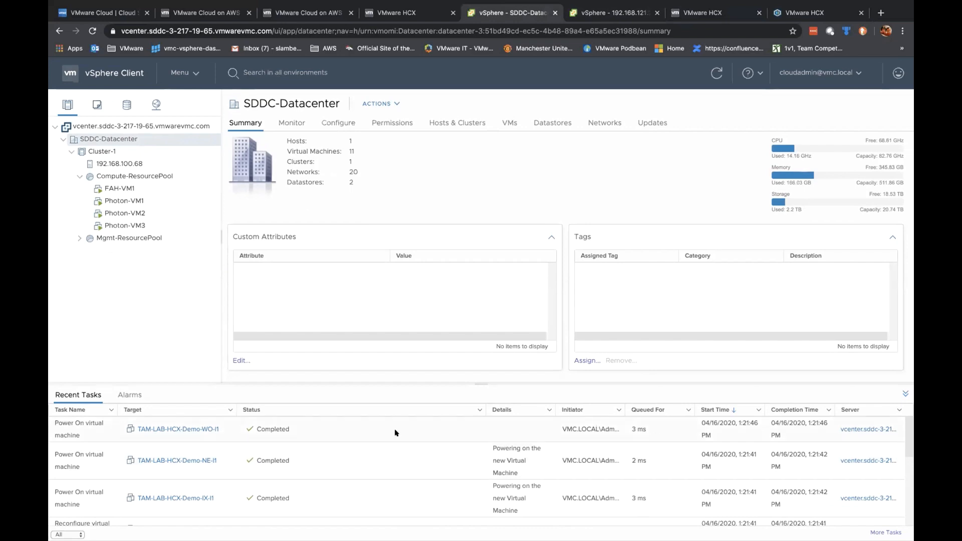
left_click(79, 238)
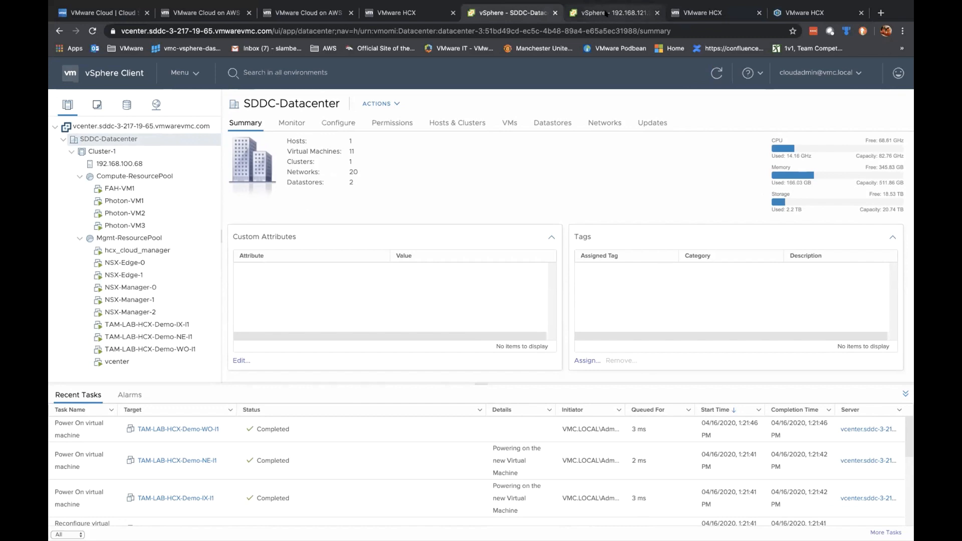
left_click(637, 14)
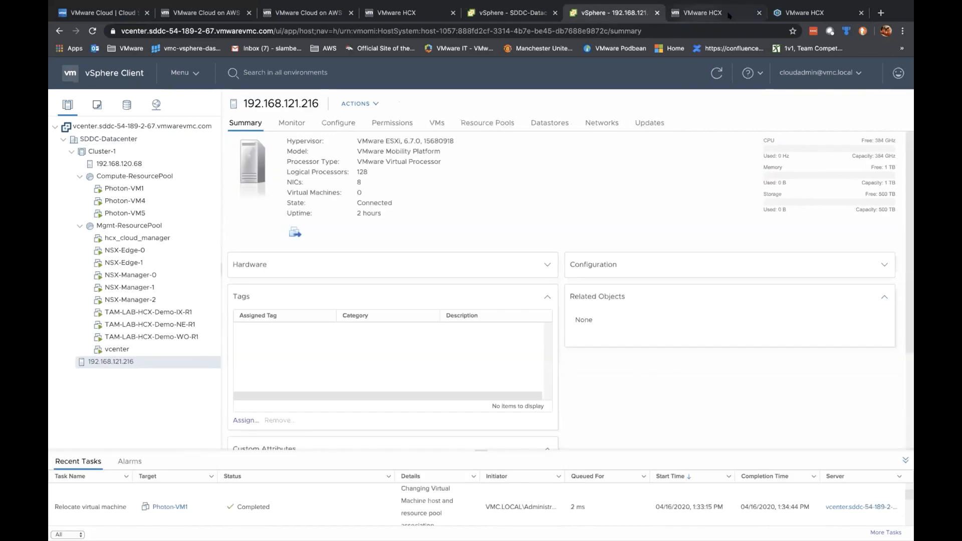
left_click(811, 13)
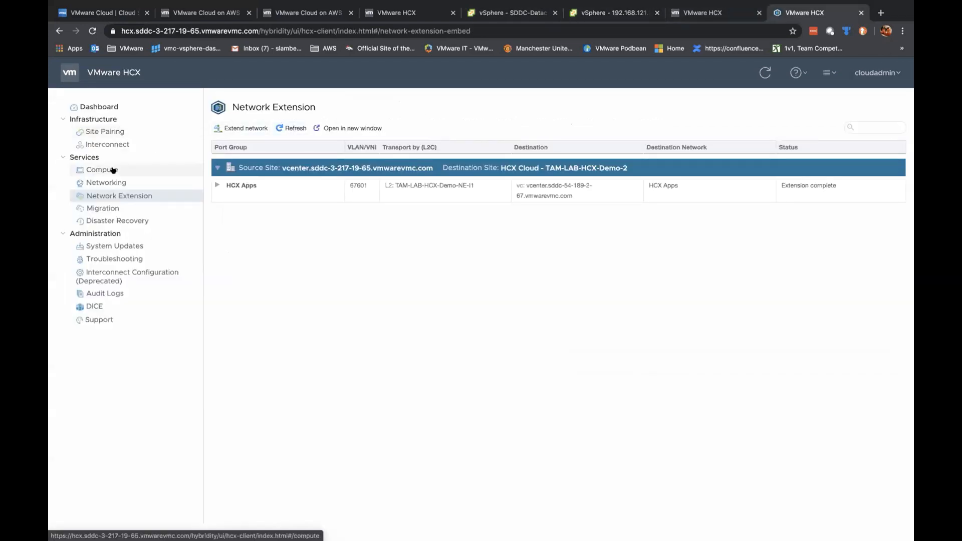
Step: Browse Site Pairing and the Service Mesh list, then check Photon-VM2's migration details
left_click(119, 131)
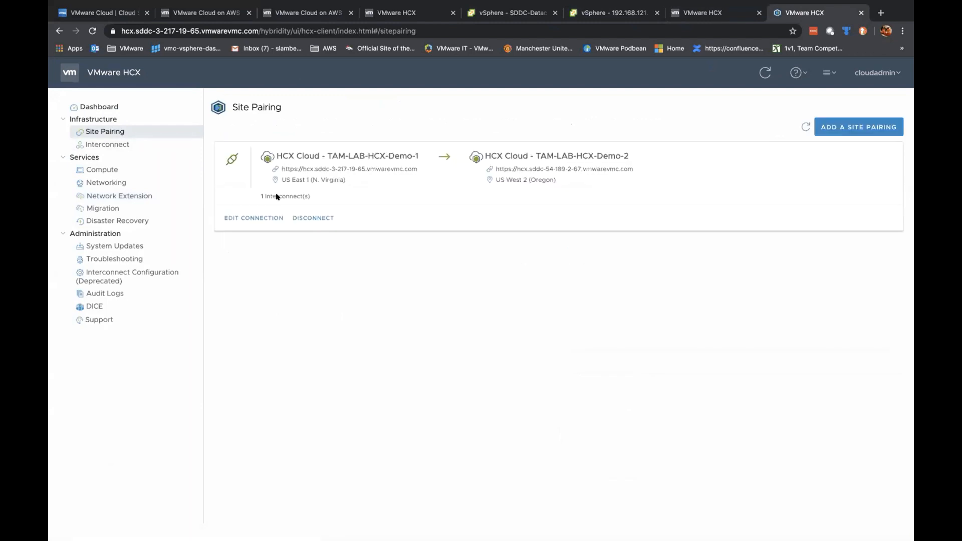
left_click(114, 142)
left_click(313, 150)
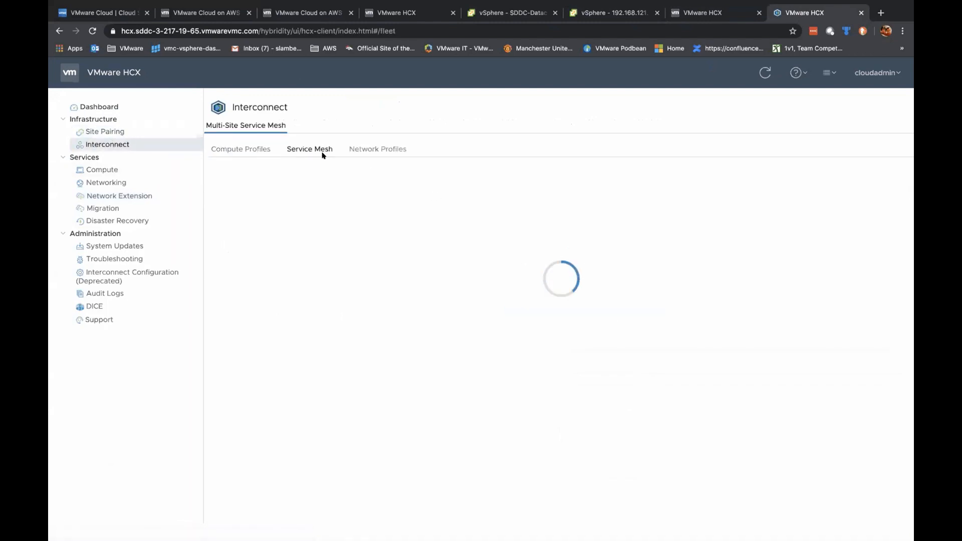
left_click(90, 207)
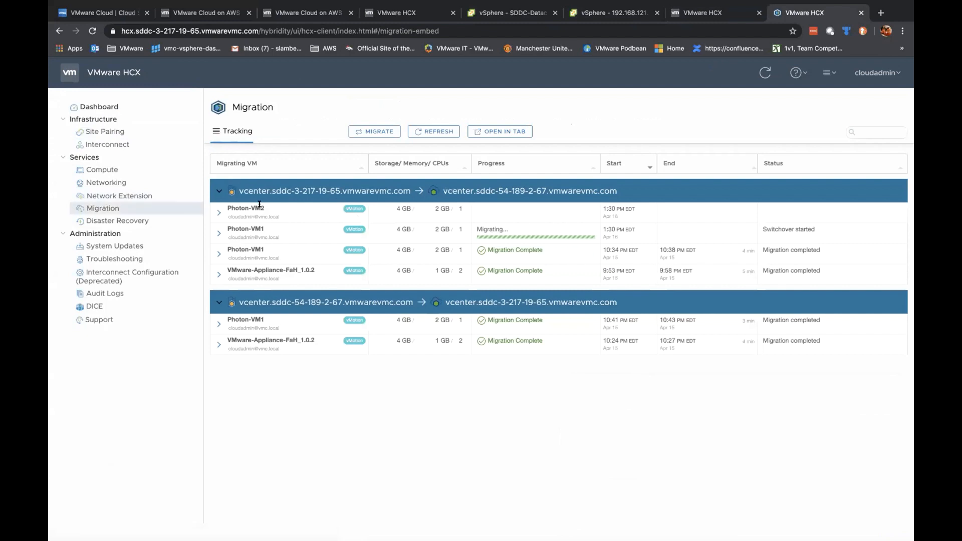
left_click(219, 212)
left_click(219, 212)
Step: Compare source and destination vSphere views and confirm Photon-VM1's migration is still at switchover
left_click(514, 14)
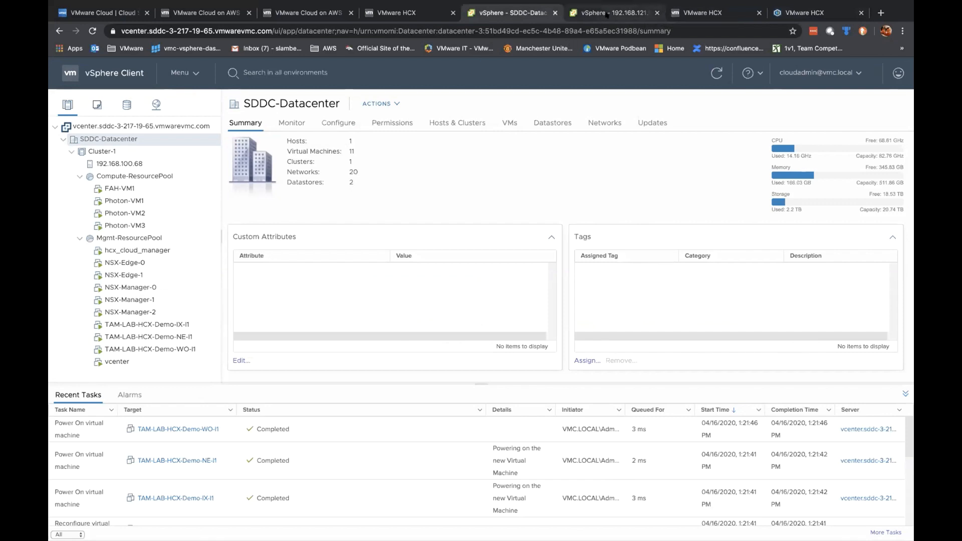
left_click(621, 15)
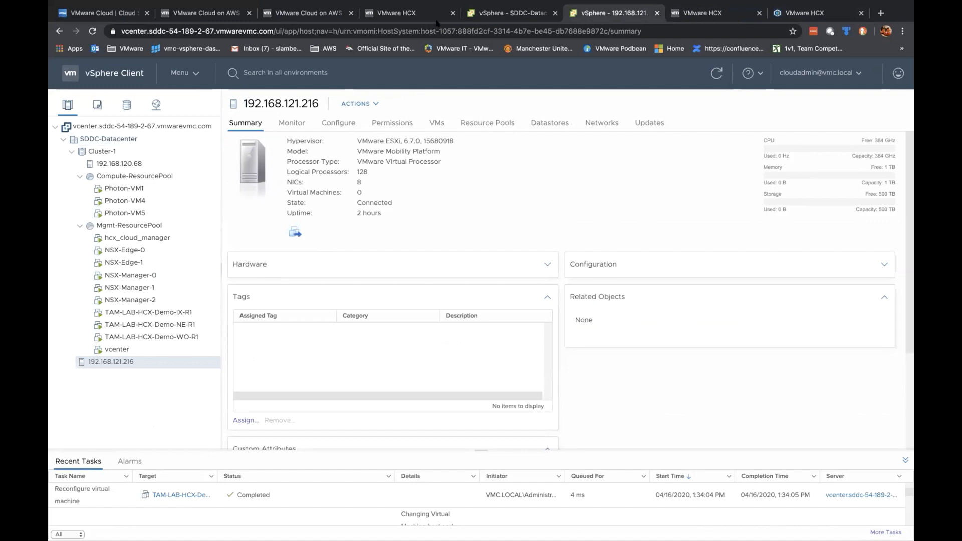
left_click(801, 12)
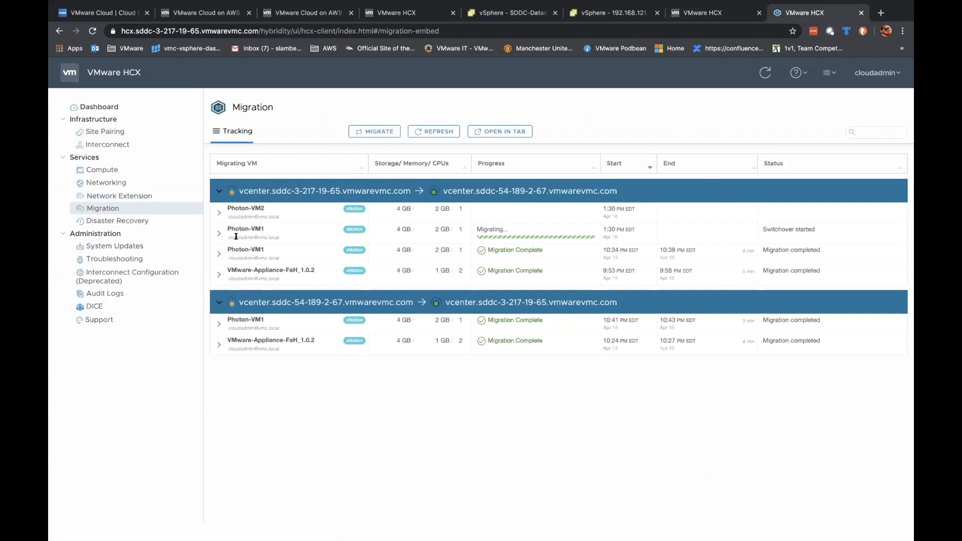
left_click(219, 233)
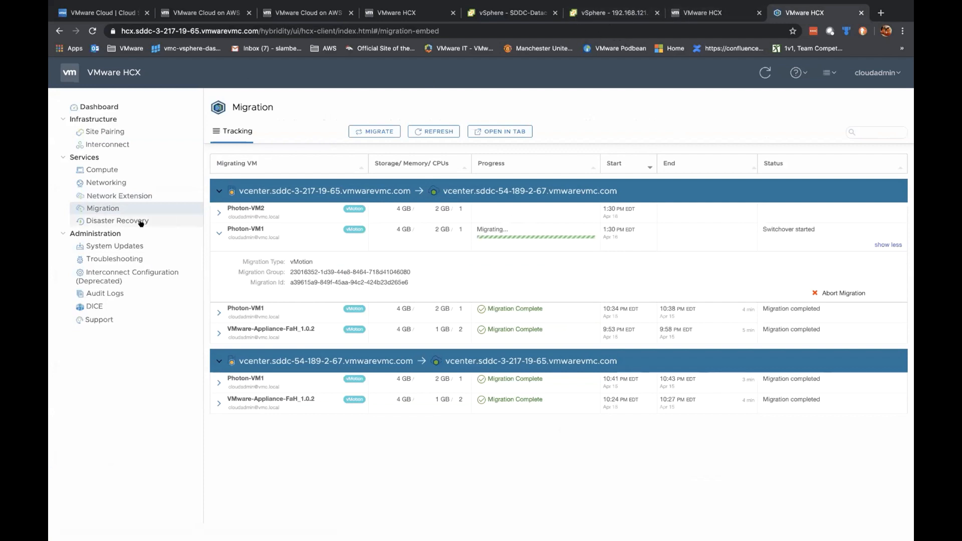
left_click(536, 15)
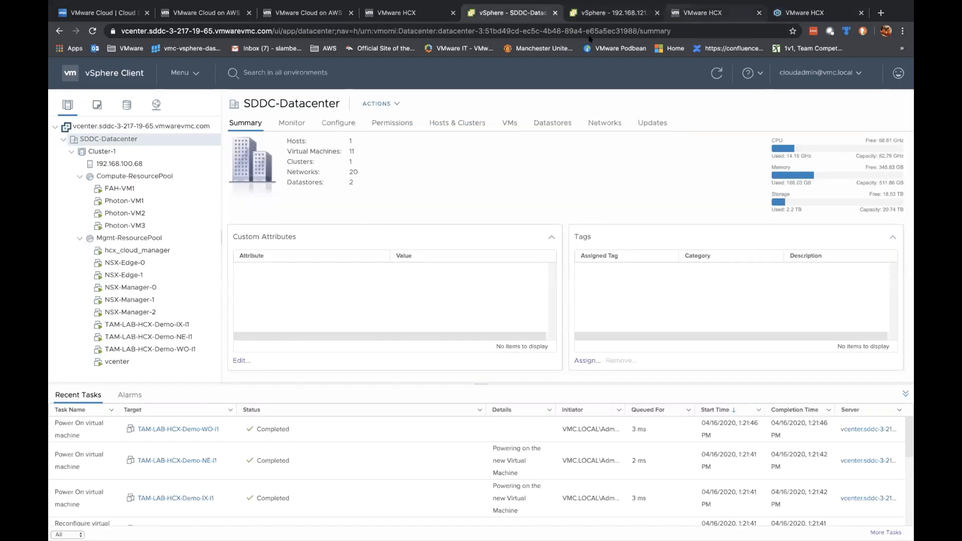
Step: Start HCX protection of FAH-VM1 to the TAM-LAB-HCX-Demo-2 target site
left_click(135, 188)
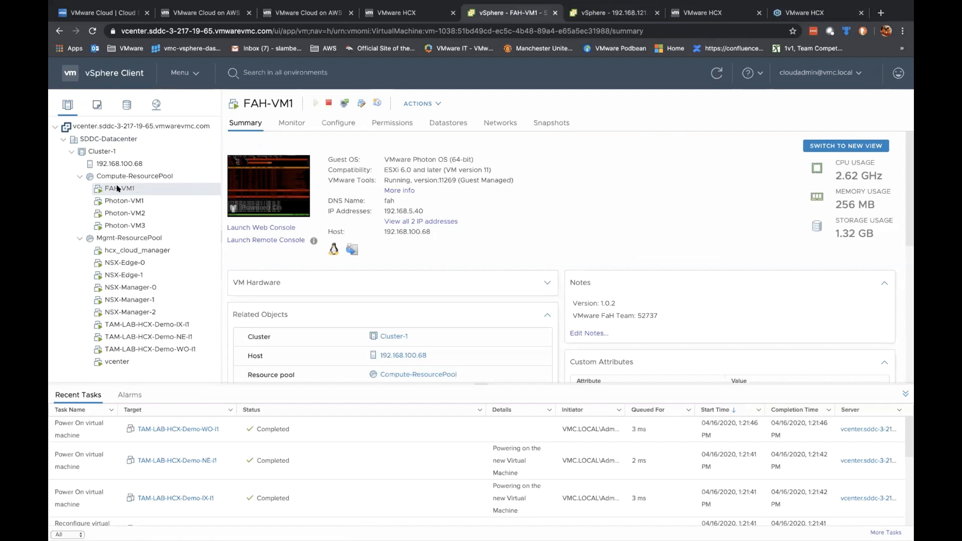
right_click(118, 188)
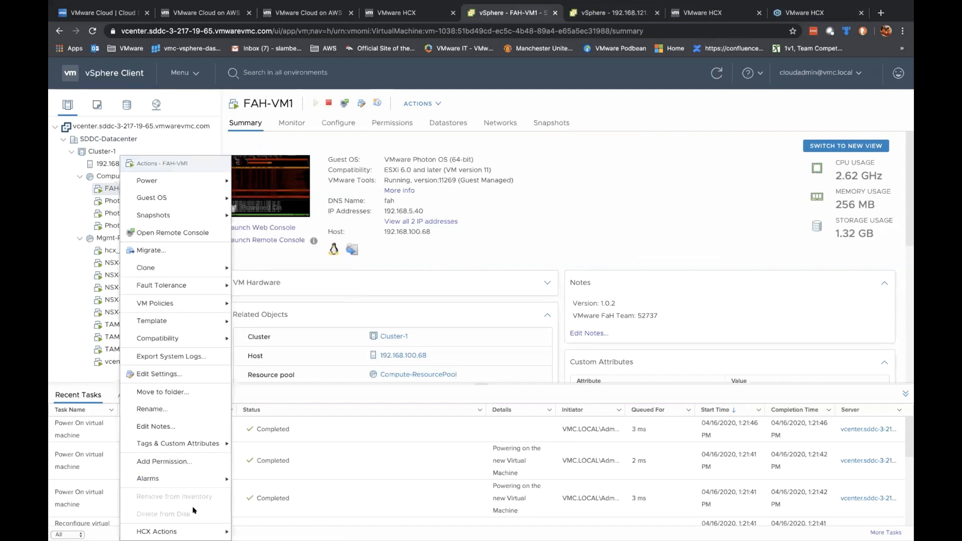
mouse_move(195, 529)
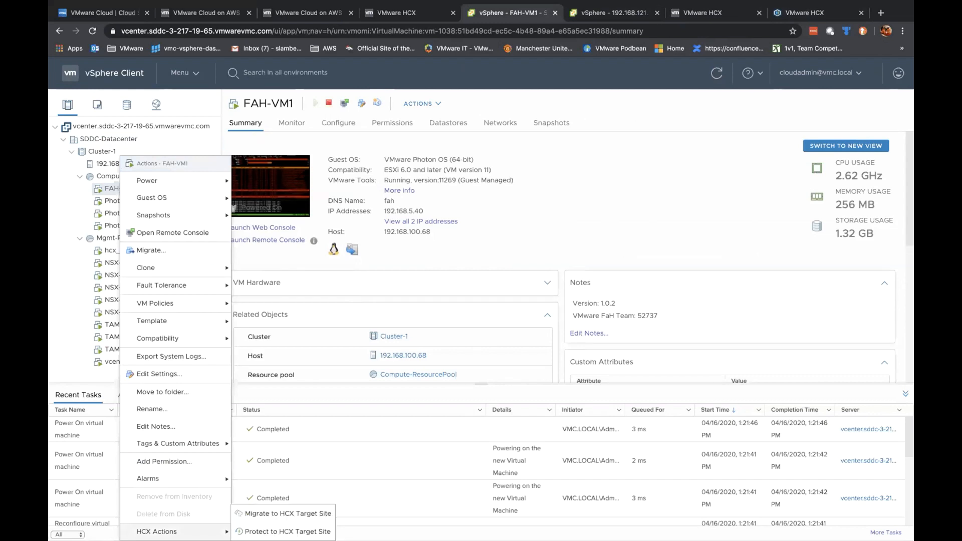
left_click(303, 530)
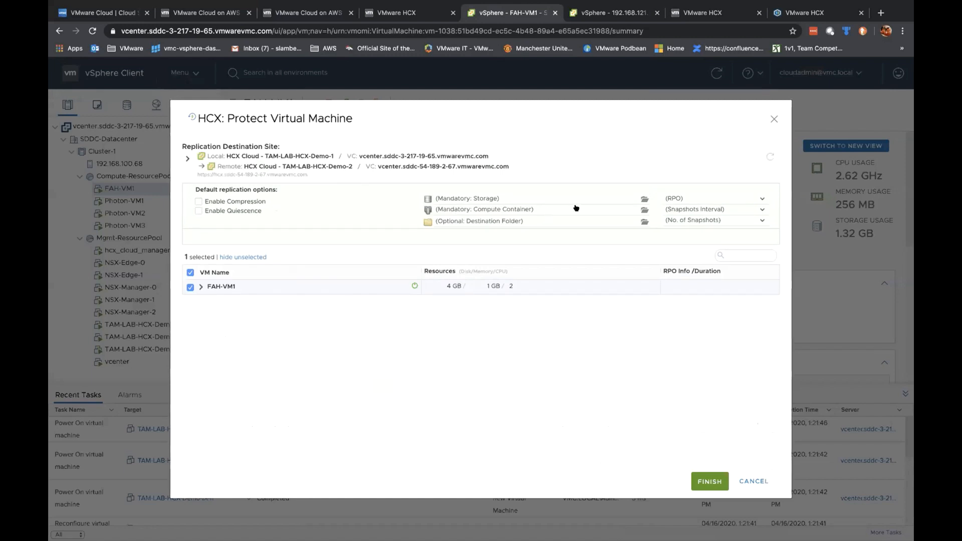
Step: Set destination storage to WorkloadDatastore and the compute container to Compute-ResourcePool
left_click(643, 199)
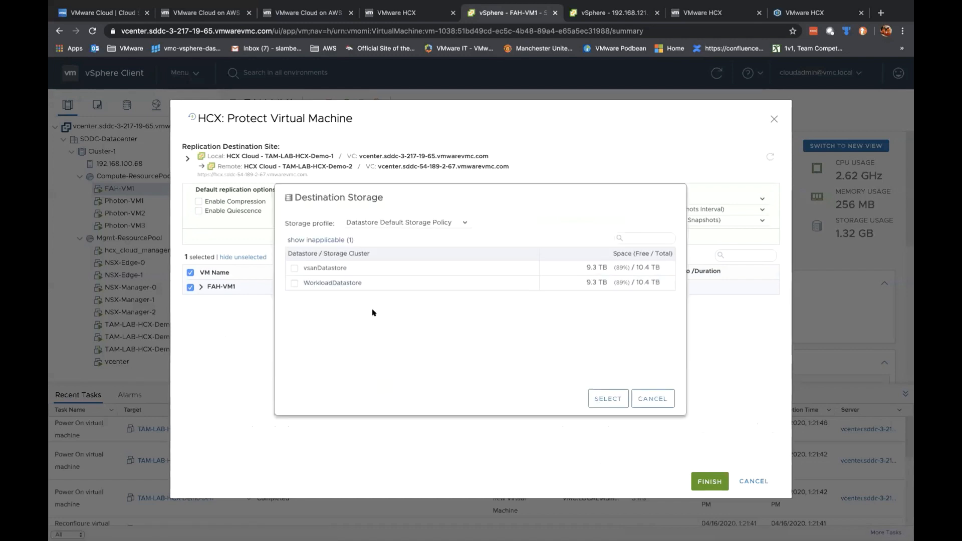
left_click(294, 283)
left_click(606, 399)
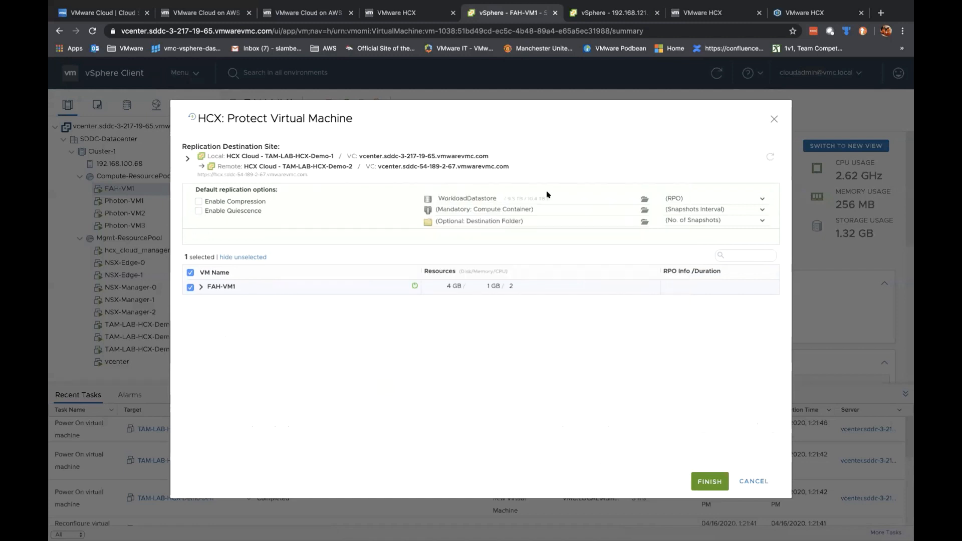
left_click(643, 209)
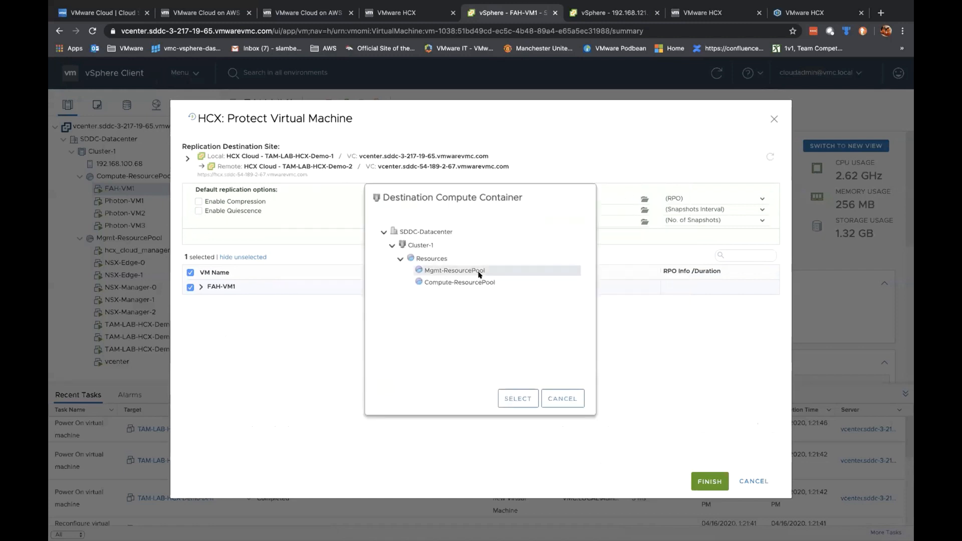
left_click(449, 283)
left_click(518, 398)
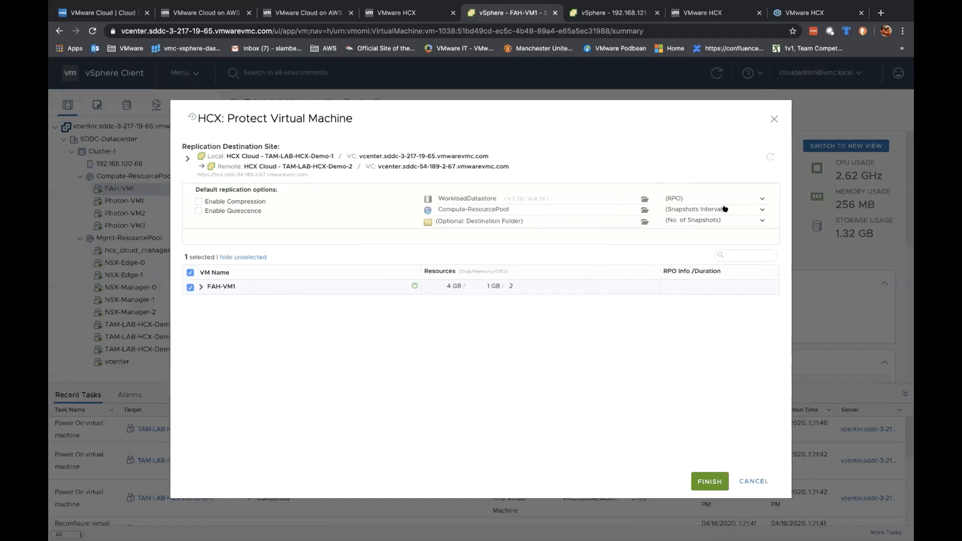
Step: Set a 12-hour snapshot interval, 2 snapshots and a 15-minute RPO
left_click(725, 210)
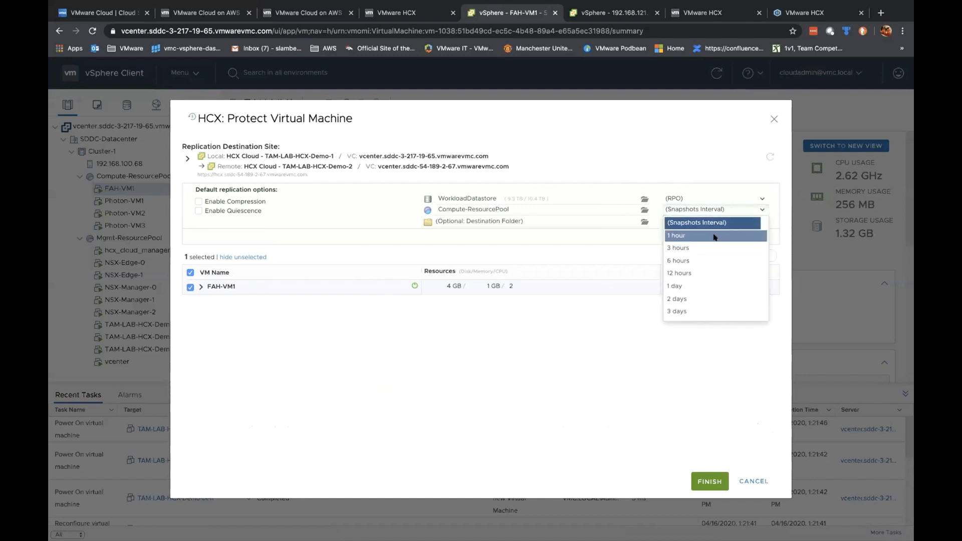
left_click(715, 273)
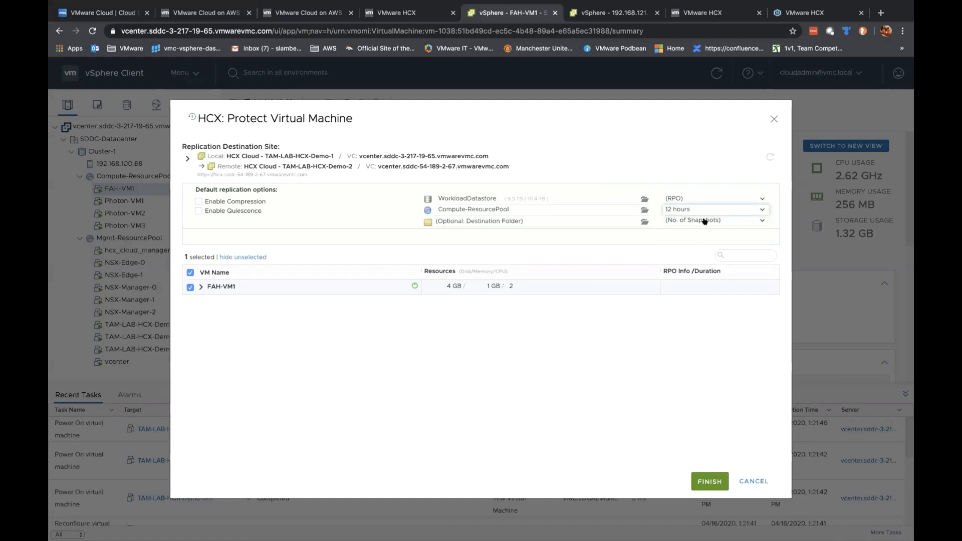
left_click(705, 221)
left_click(704, 259)
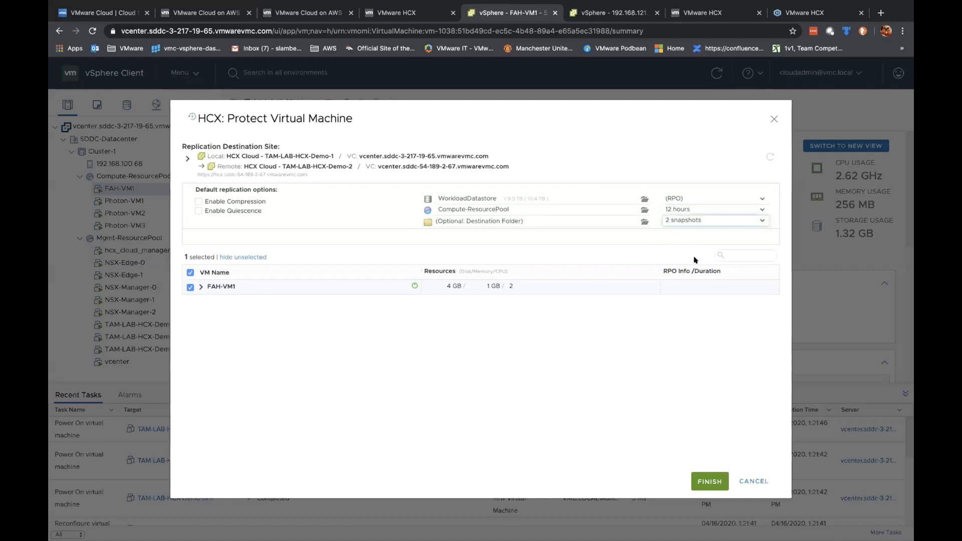
left_click(699, 196)
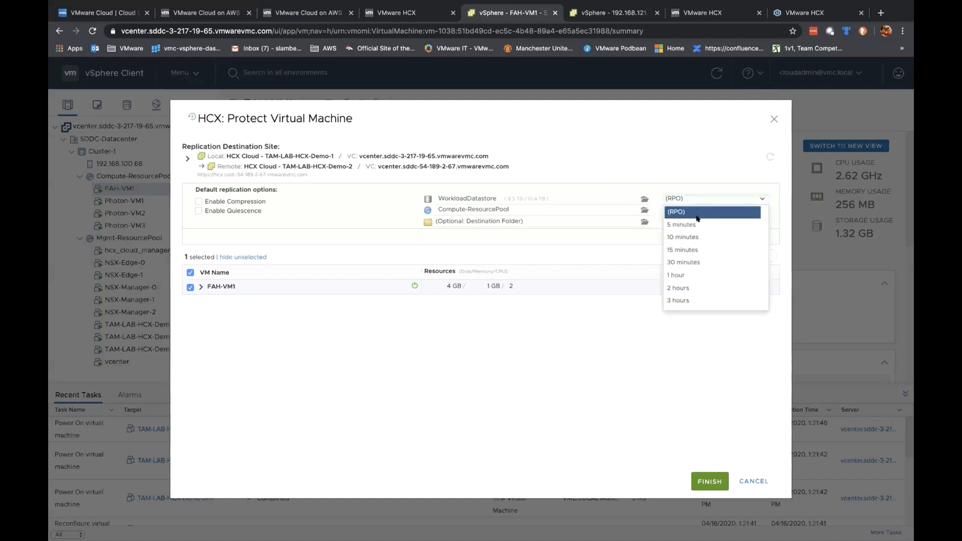
left_click(692, 249)
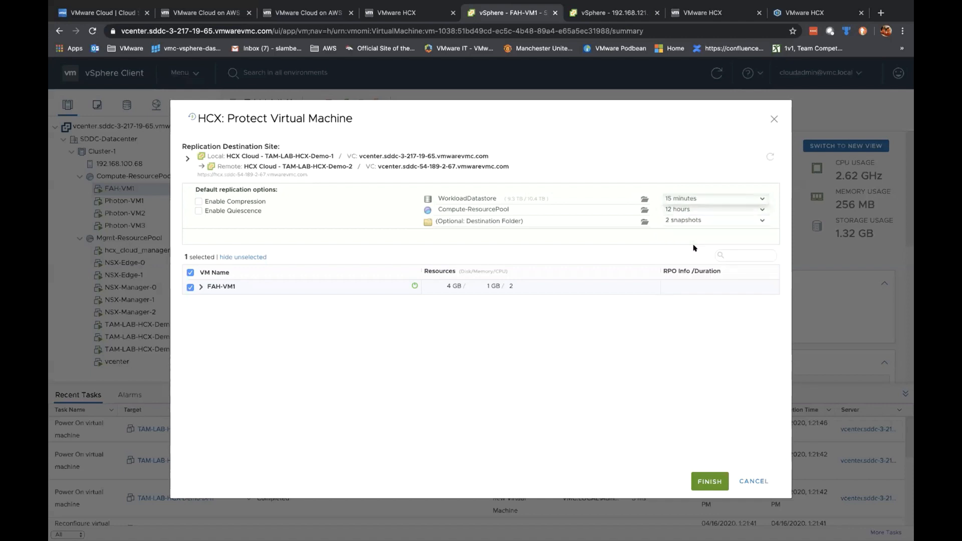
Step: Place the replica in the Workloads folder, review FAH-VM1's settings and finish protection
left_click(589, 220)
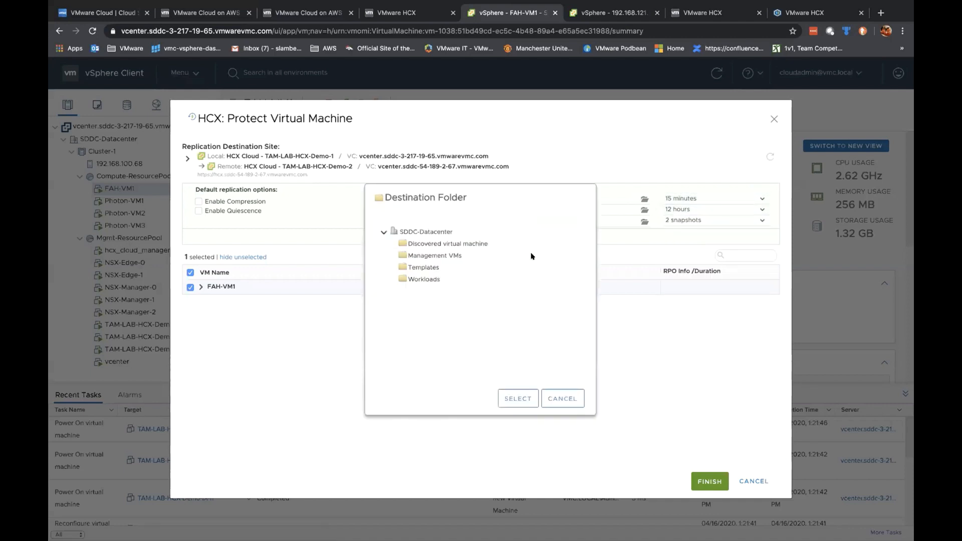
left_click(530, 399)
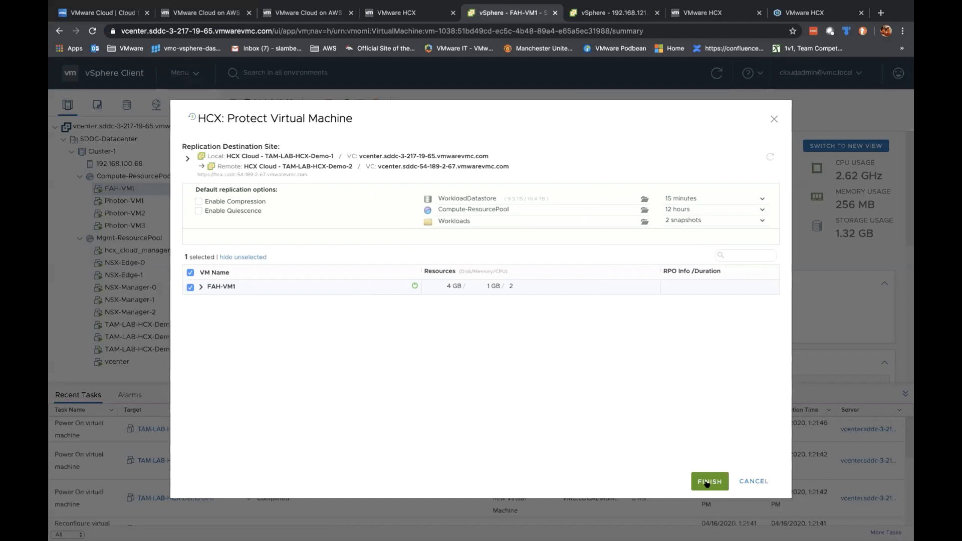
left_click(201, 286)
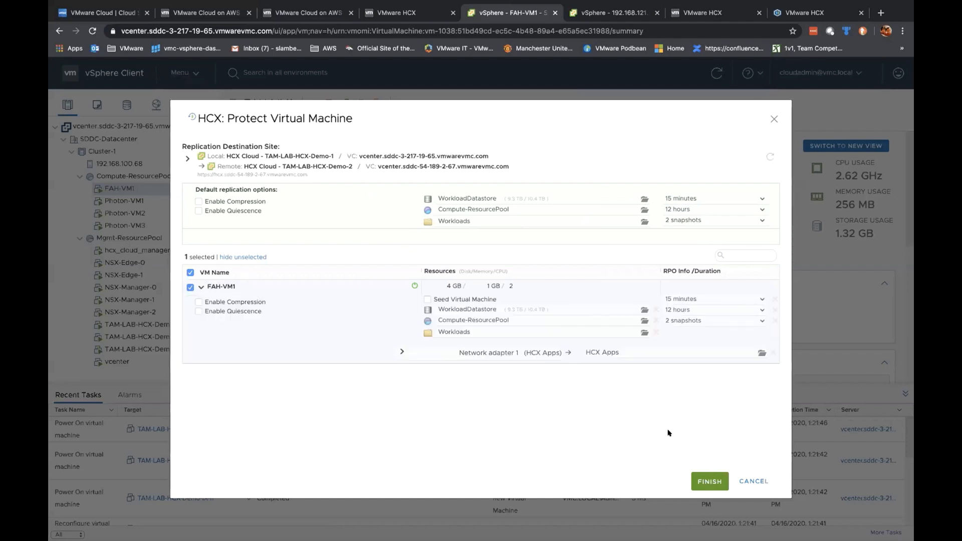
left_click(710, 481)
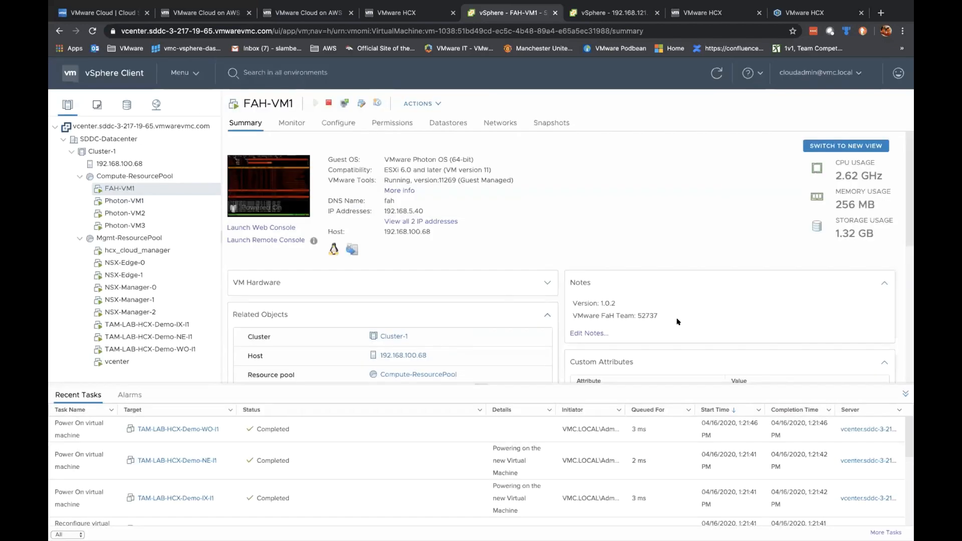
Step: Open the HCX Dashboard and compare it with the FAH-VM1 and remote host 192.168.121.216 views
left_click(808, 14)
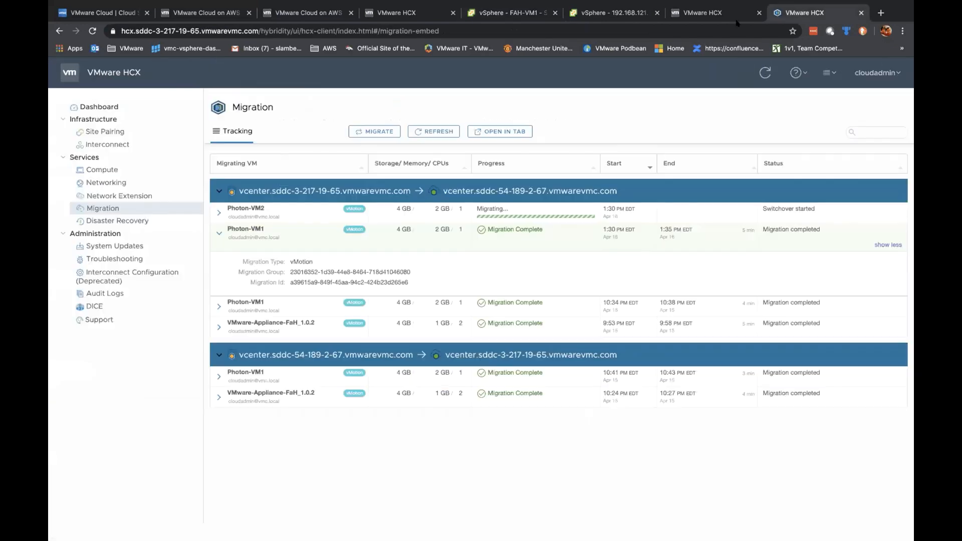
left_click(103, 107)
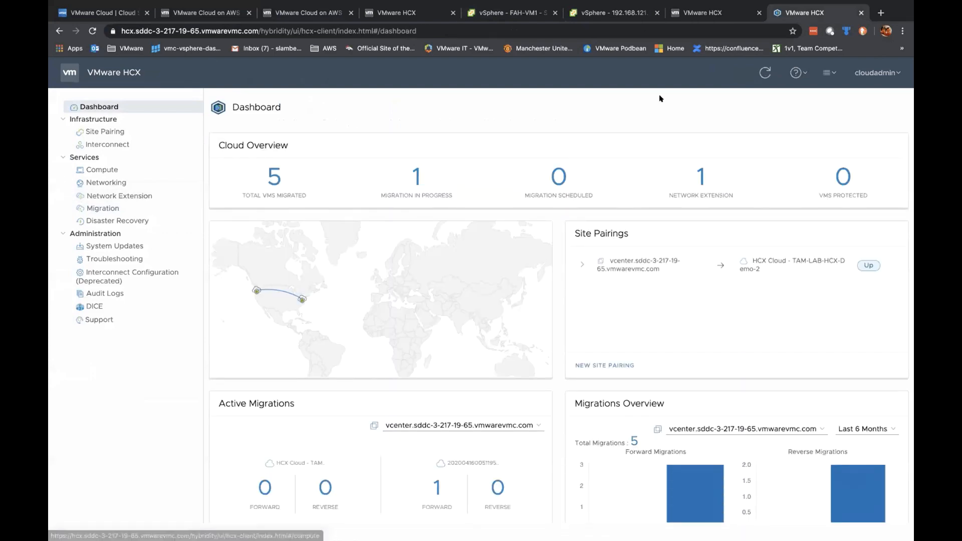
left_click(487, 9)
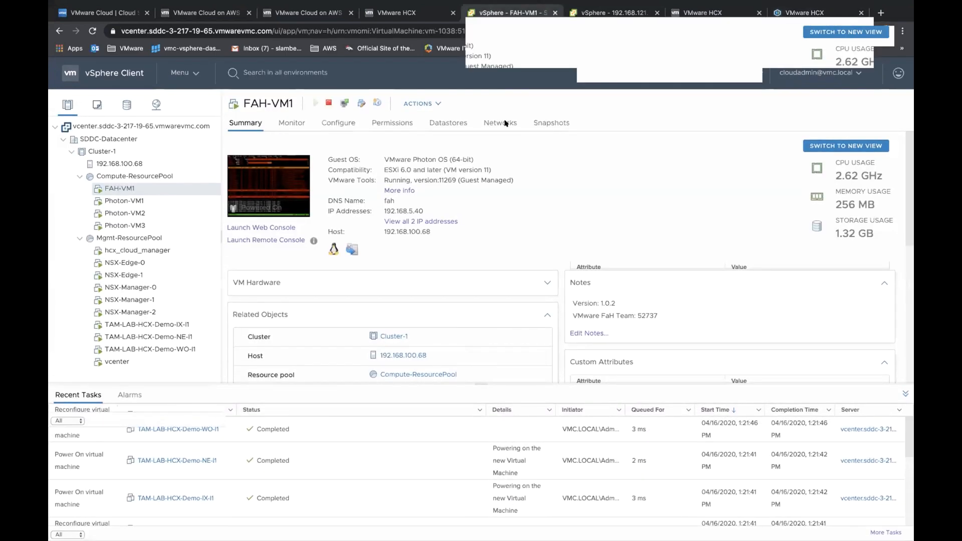
left_click(806, 13)
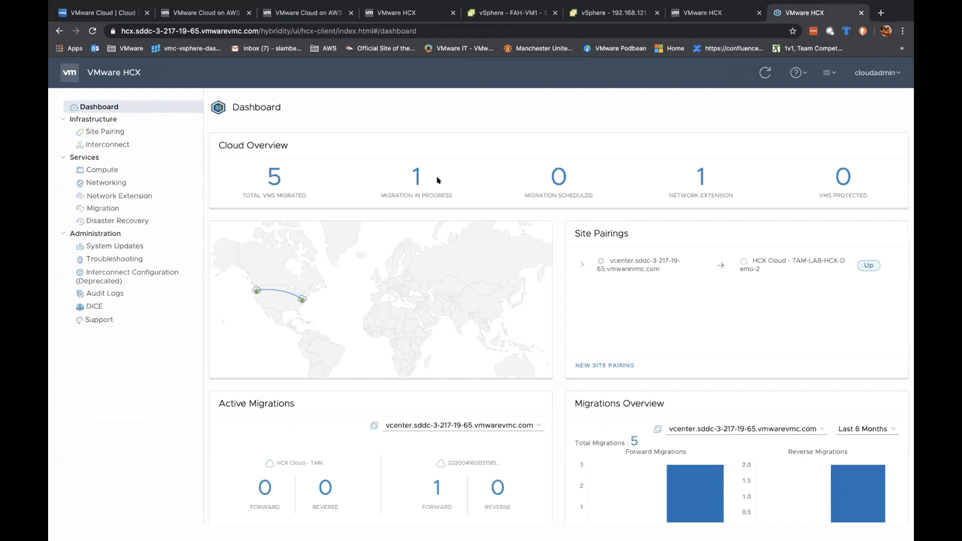
left_click(608, 13)
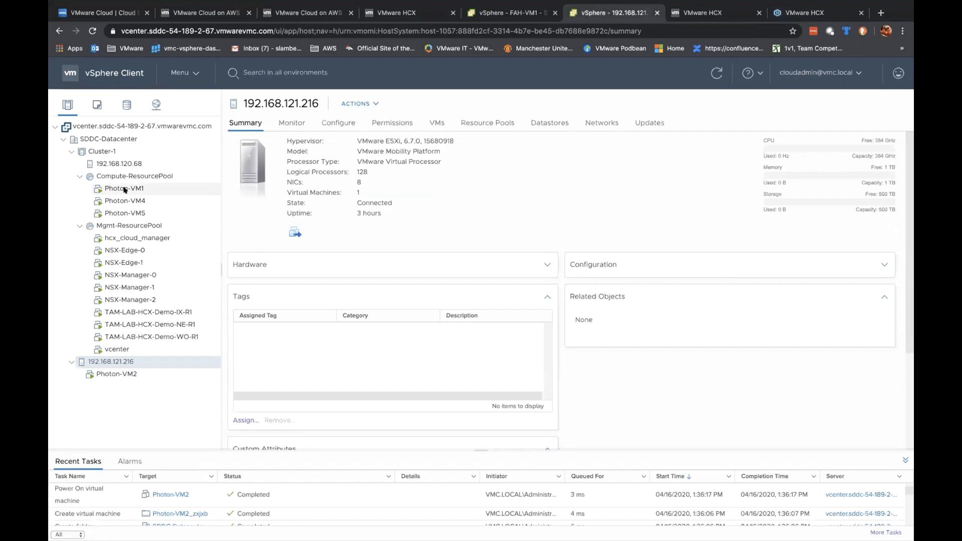
left_click(800, 20)
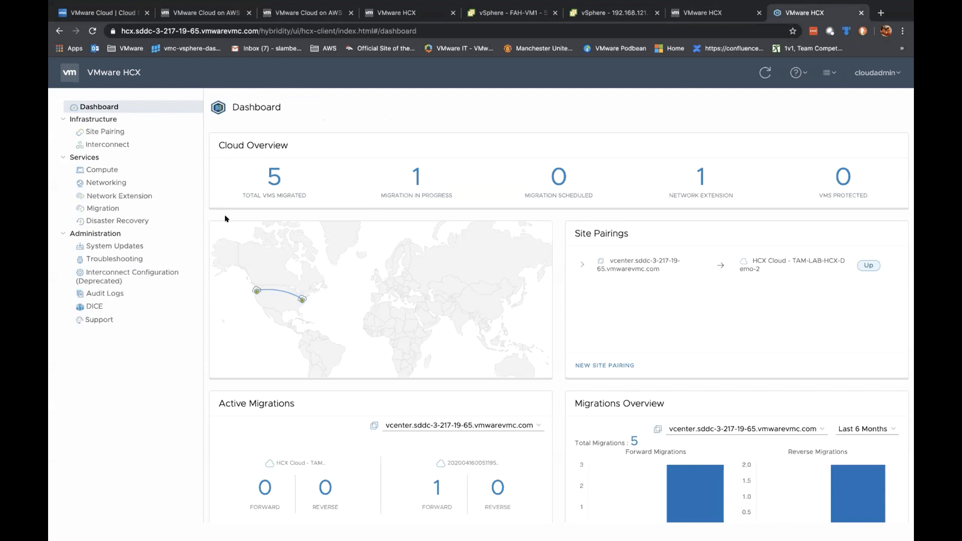
Step: Confirm FAH-VM1 is listed under Disaster Recovery, then show the Photon-VM3 summary
left_click(114, 218)
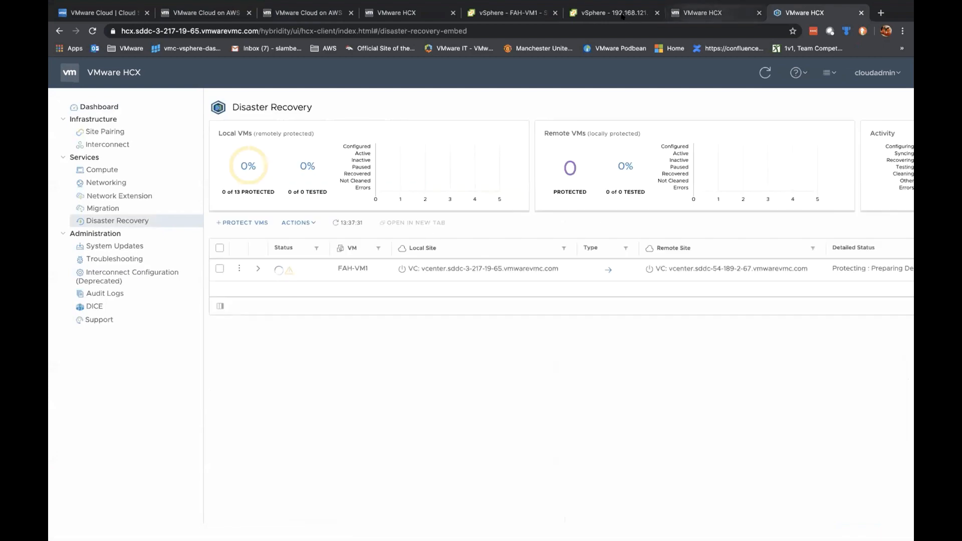
left_click(703, 15)
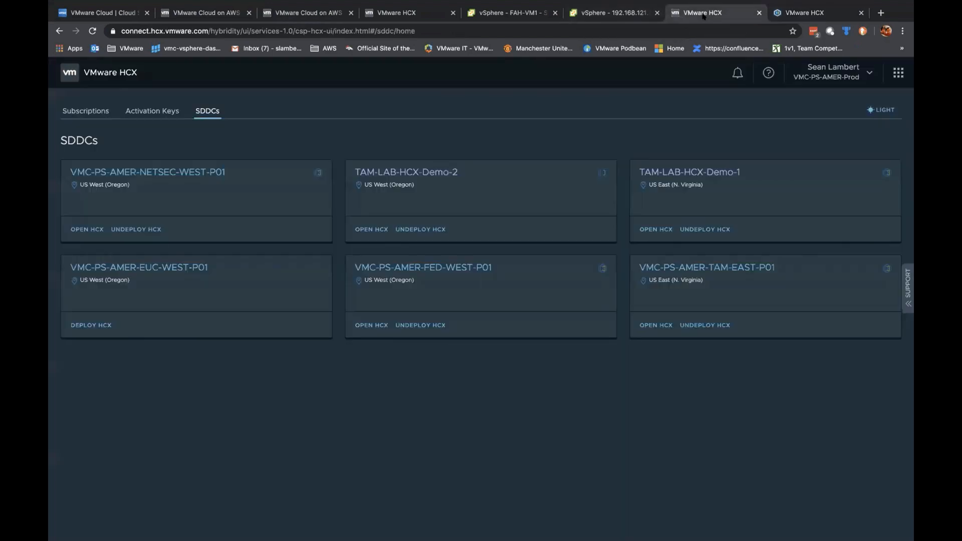
left_click(601, 19)
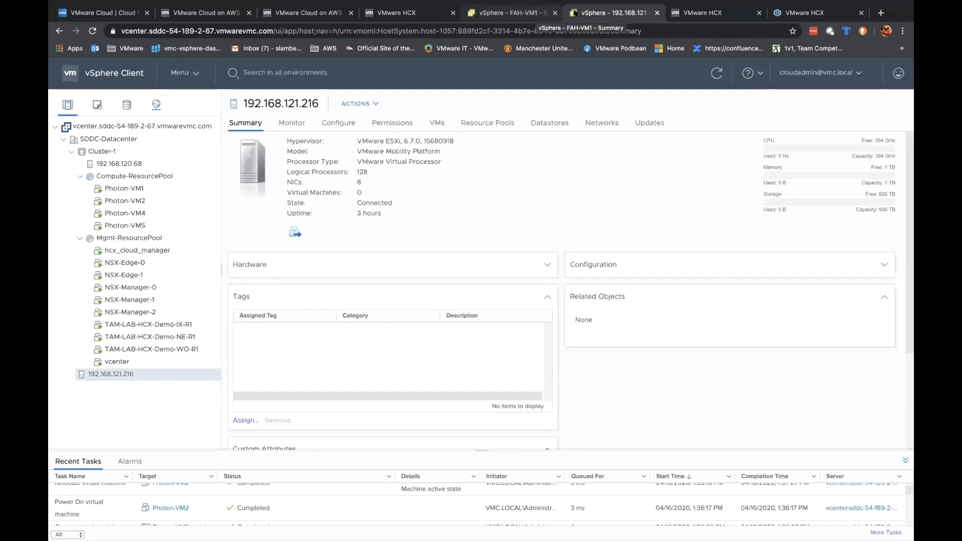
left_click(532, 13)
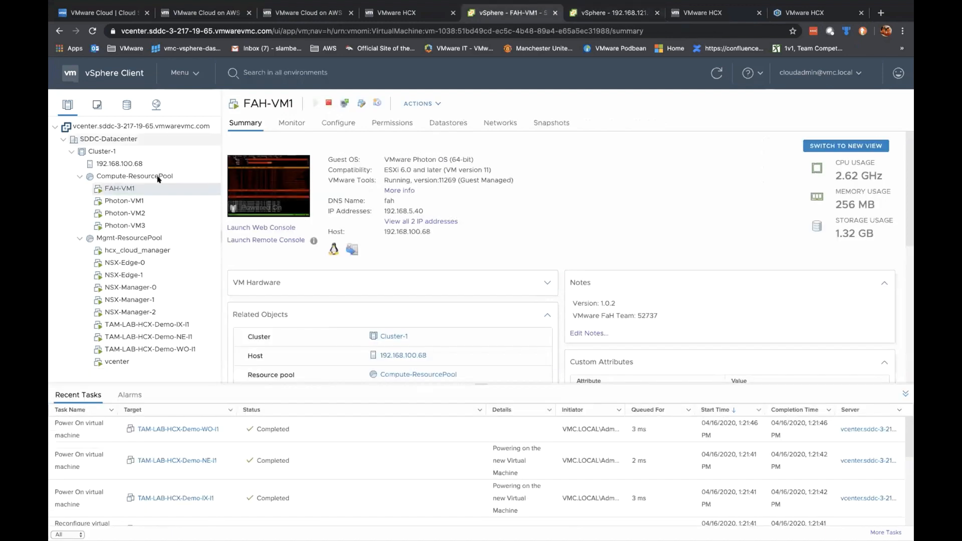
left_click(135, 226)
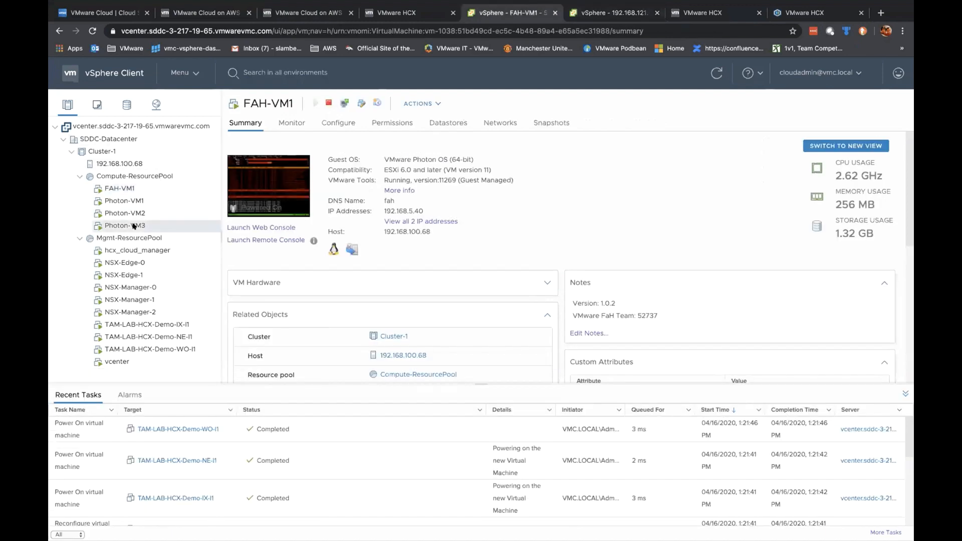
Step: Open Photon-VM3's web console and log in as root, then check Photon-VM1 on the remote vCenter
left_click(279, 225)
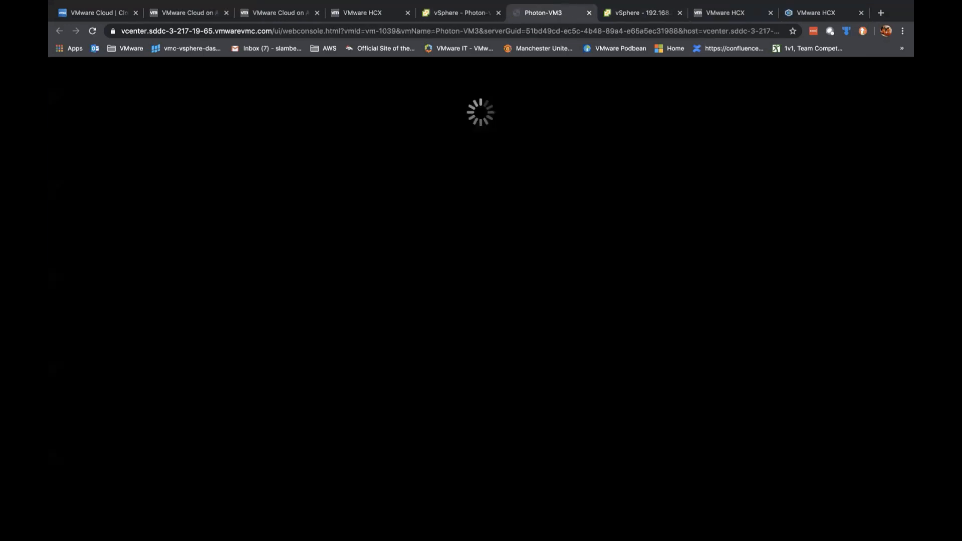
type("root")
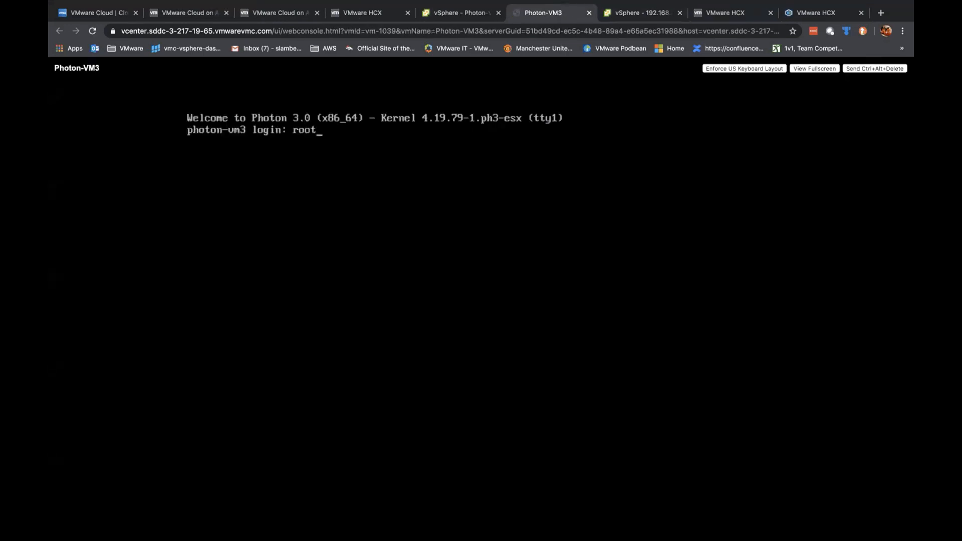
key("Return")
key("Return")
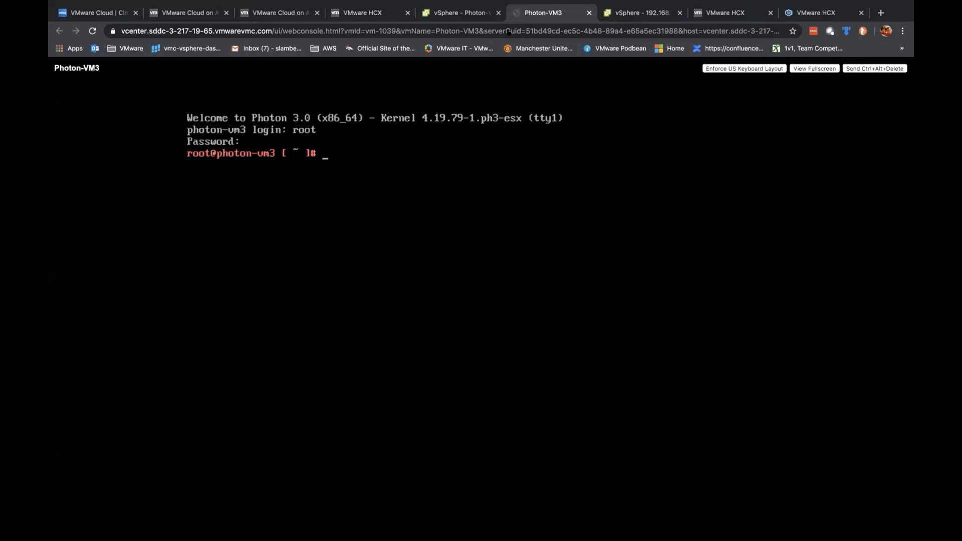
left_click(471, 12)
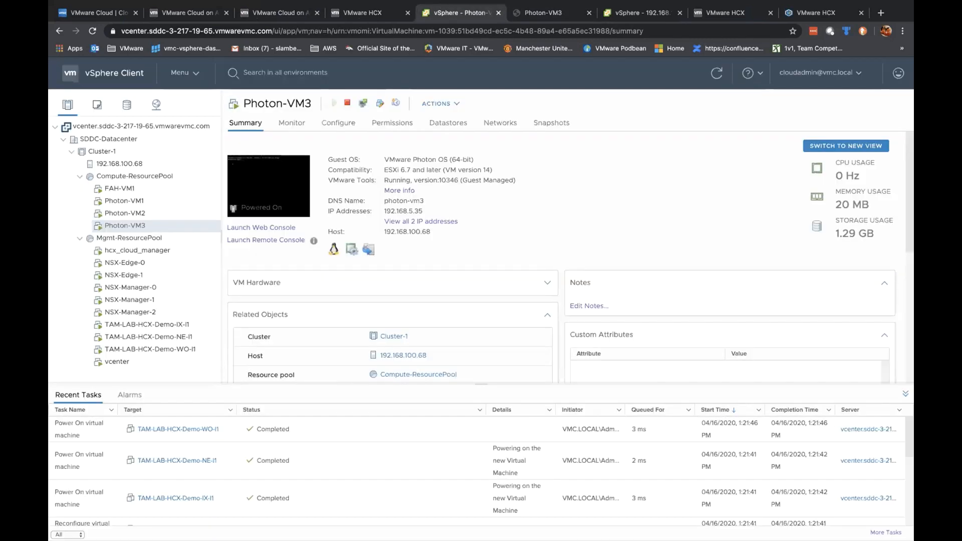
left_click(637, 12)
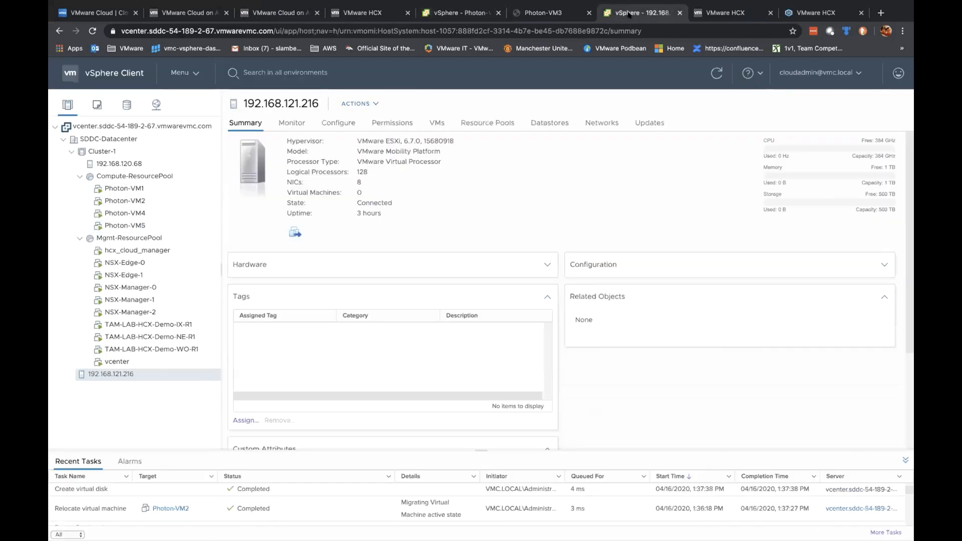
left_click(142, 189)
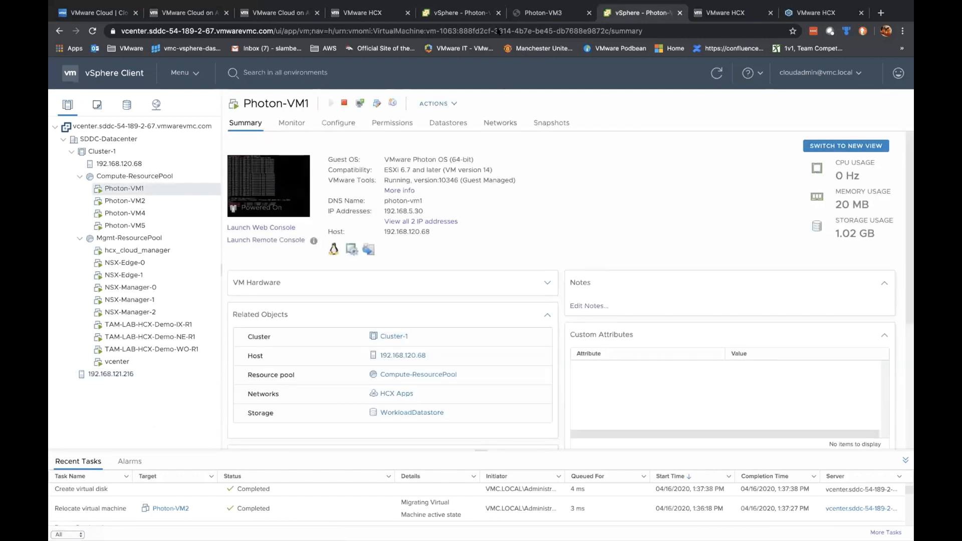
Step: Ping 192.168.1.30 from Photon-VM3 (unreachable), then launch Photon-VM5's web console
left_click(560, 13)
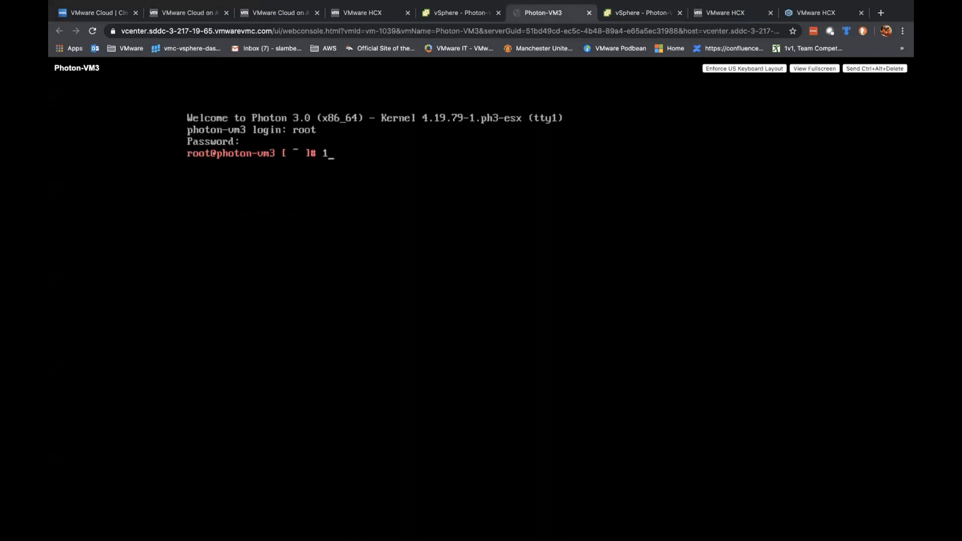
type("ping 192.168.1.30")
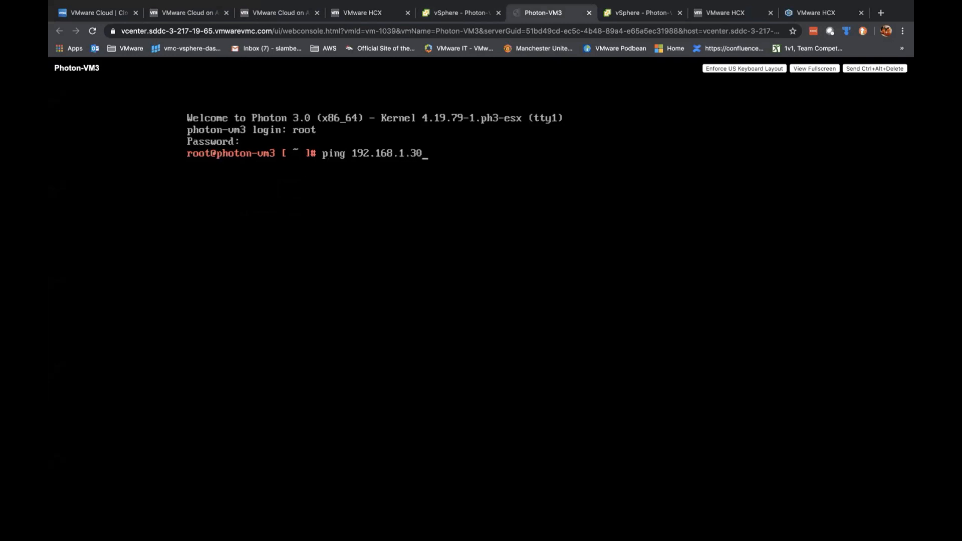
key("Return")
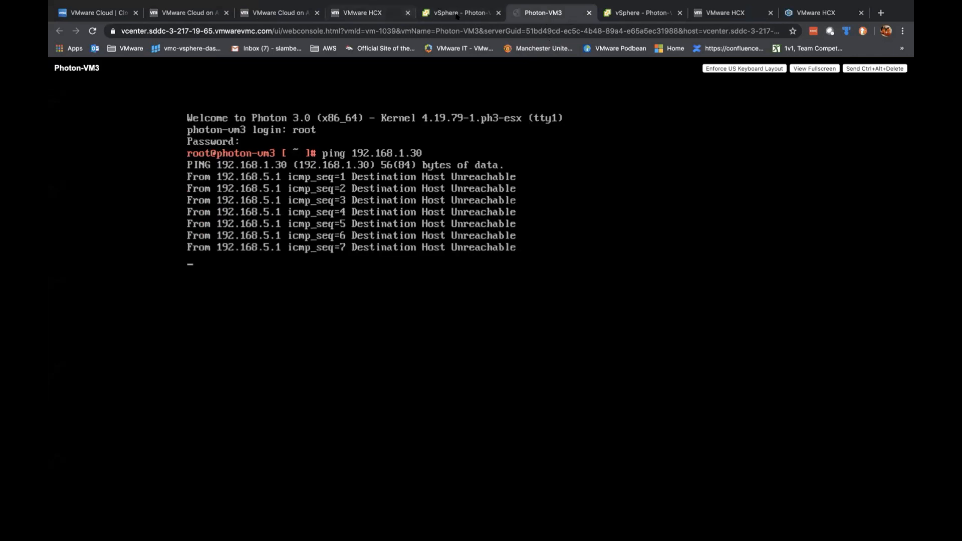
left_click(637, 12)
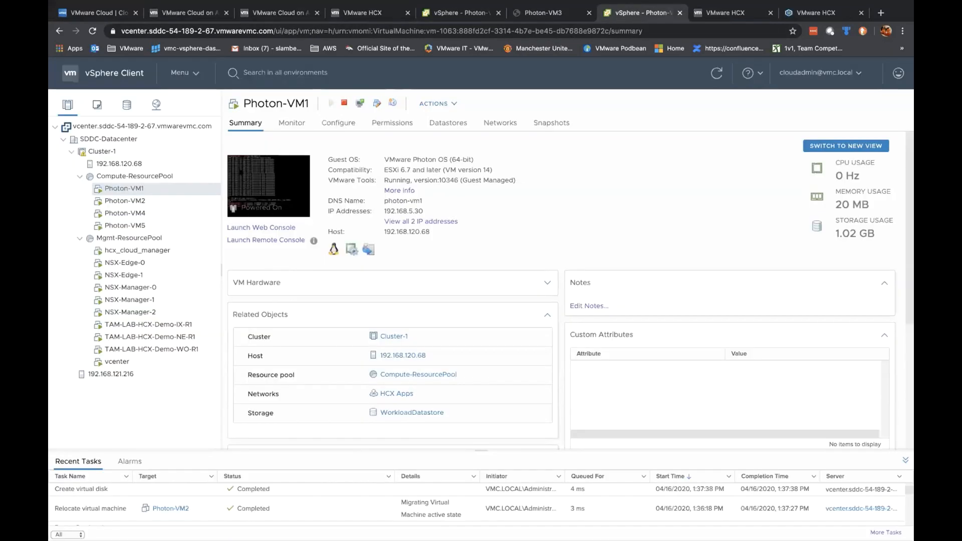
left_click(125, 225)
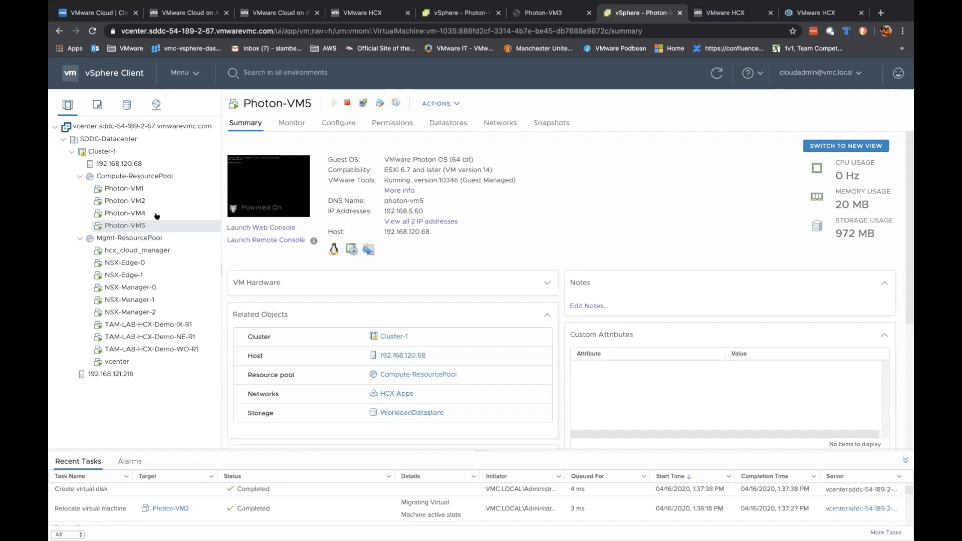
left_click(271, 226)
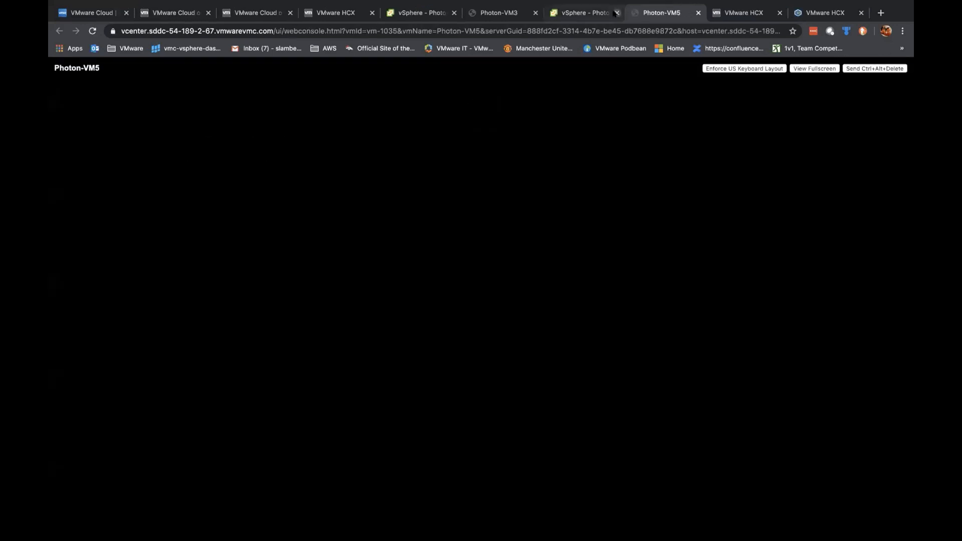
Step: Log in to Photon-VM5's console as root, then check Photon-VM3's pings still show Destination Host Unreachable
left_click(616, 13)
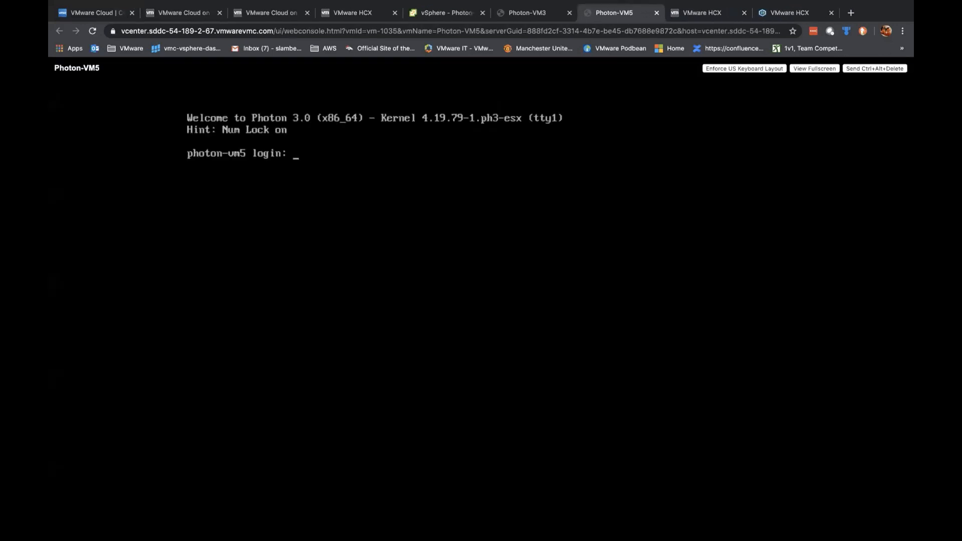
type("ping 192")
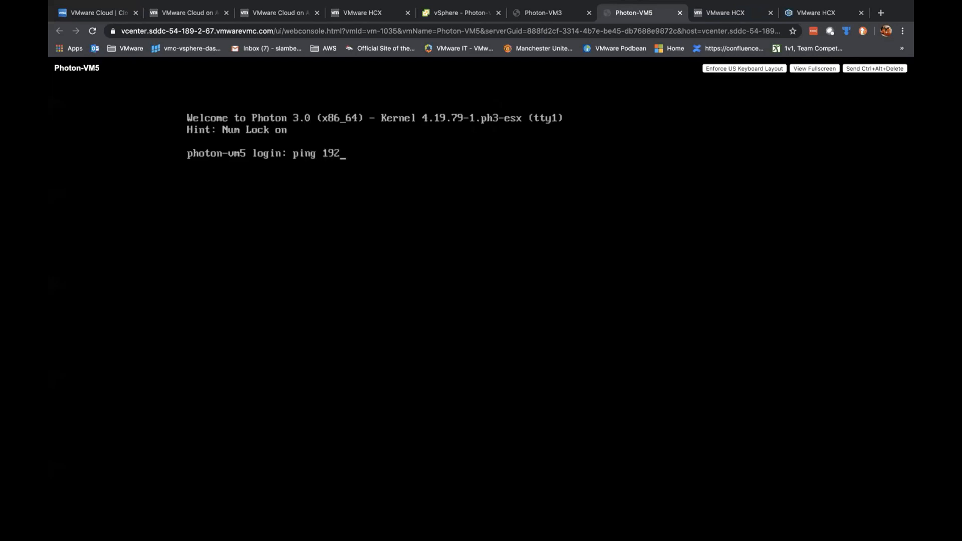
key("BackSpace")
key("BackSpace")
key("BackSpace")
key("BackSpace")
key("BackSpace")
key("BackSpace")
key("BackSpace")
key("BackSpace")
type("root")
key("Return")
key("Return")
type("root")
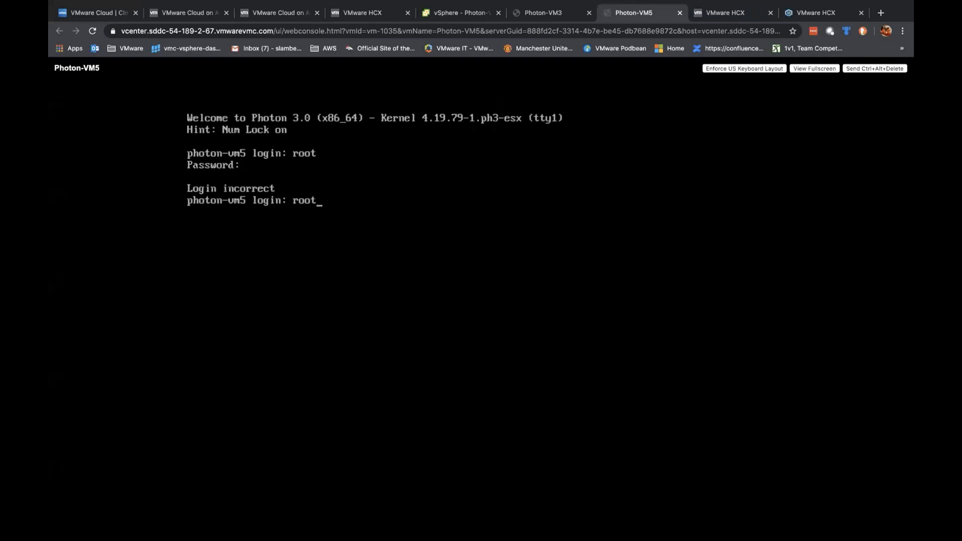
key("Return")
type("rope")
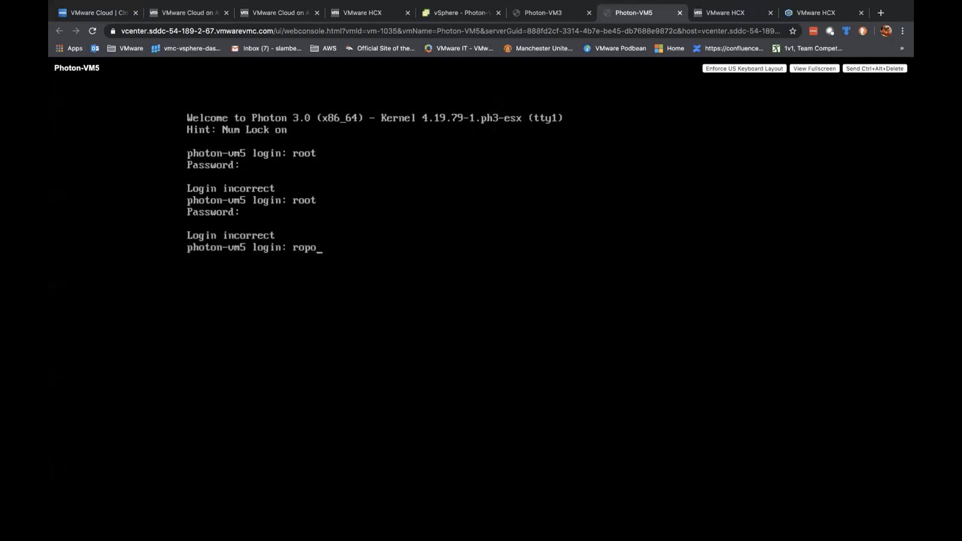
key("BackSpace")
key("BackSpace")
type("ot")
key("Return")
key("Return")
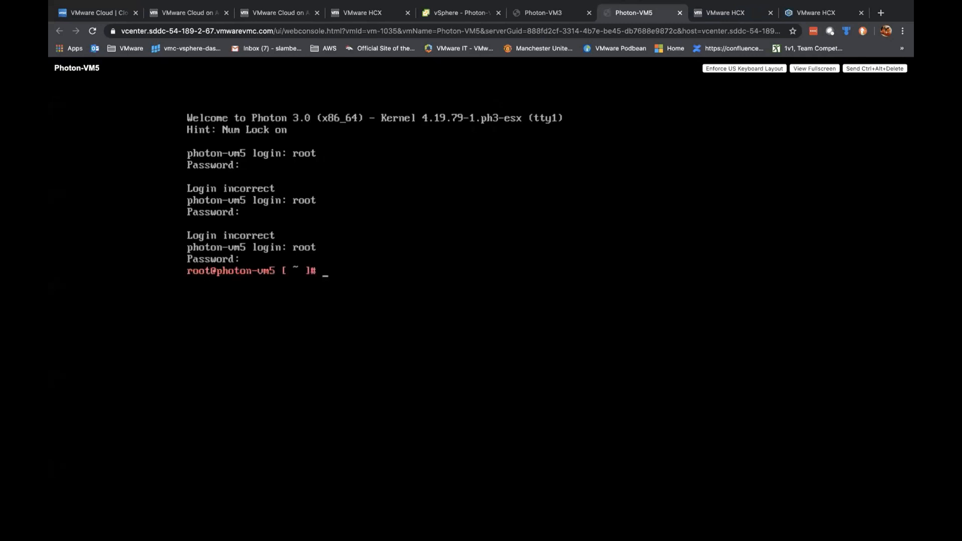
left_click(563, 13)
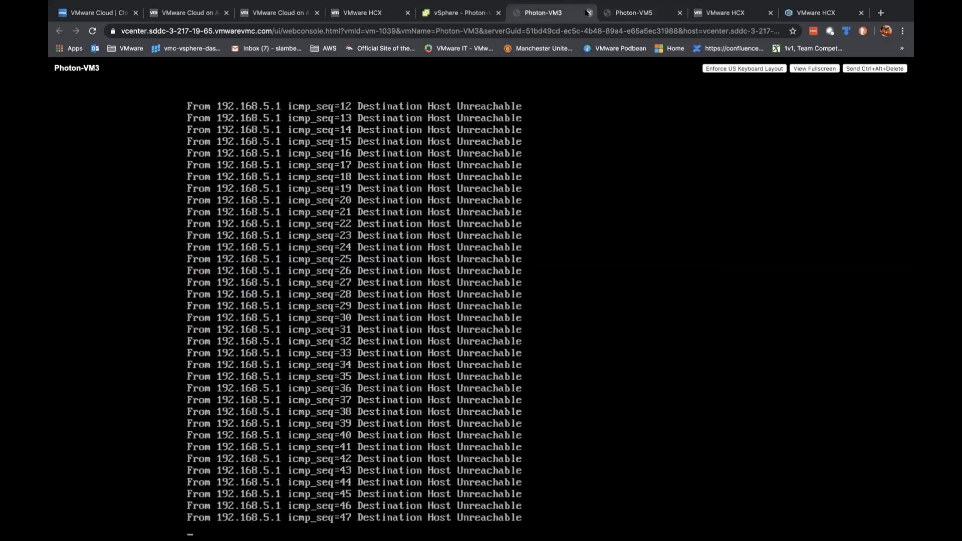
Step: Close the Photon-VM3 console, refresh the inventory, and note Photon-VM3's IP address
left_click(589, 13)
left_click(451, 12)
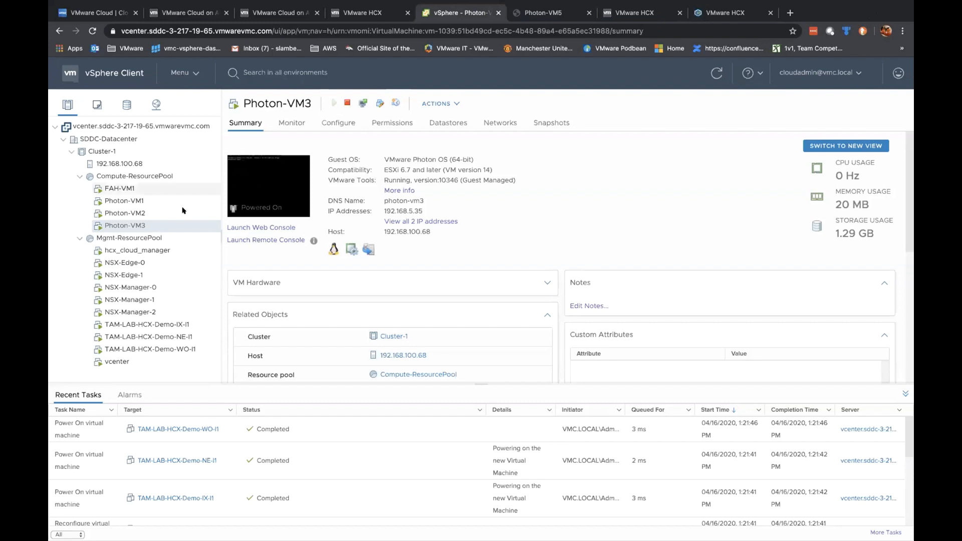
left_click(141, 201)
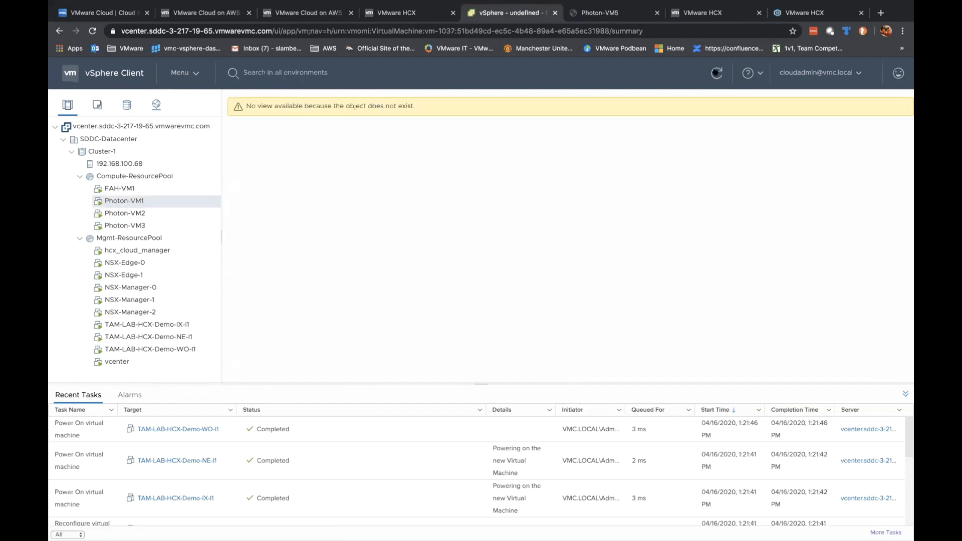
left_click(716, 73)
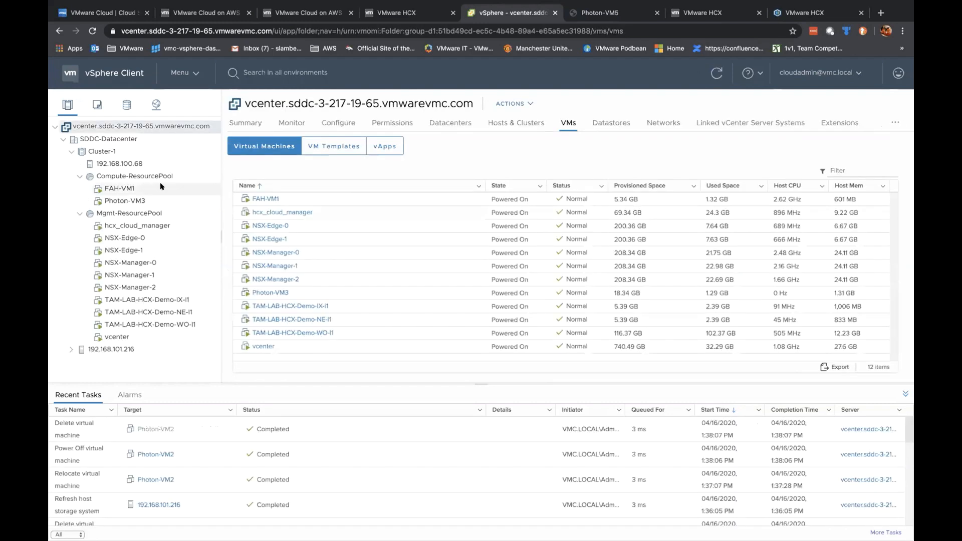
left_click(148, 188)
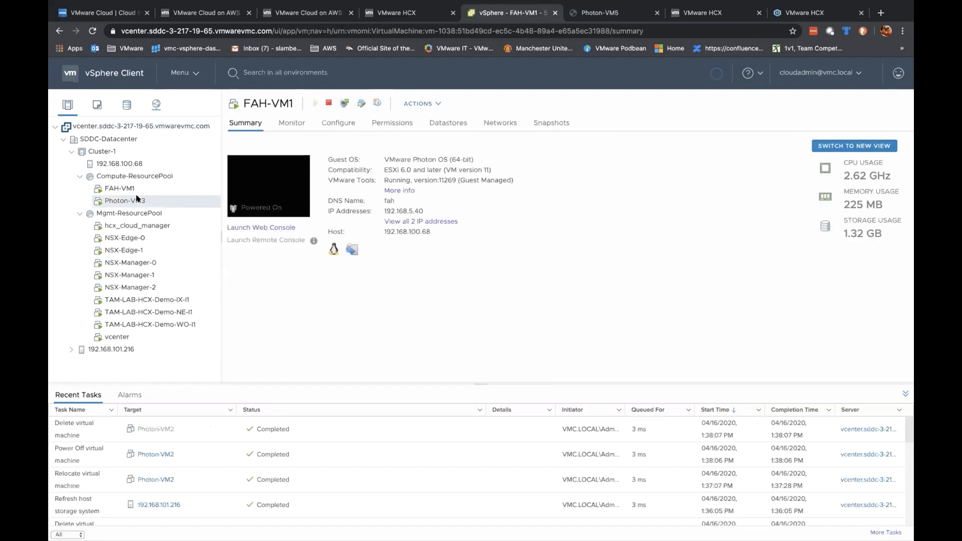
left_click(136, 199)
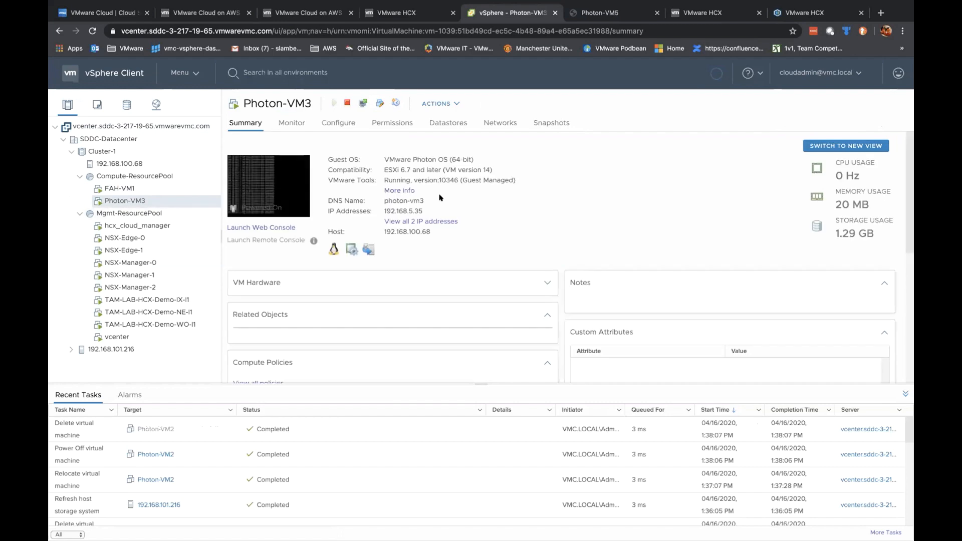
Step: Run ping 192.168.5.35 from the Photon-VM5 console
left_click(623, 9)
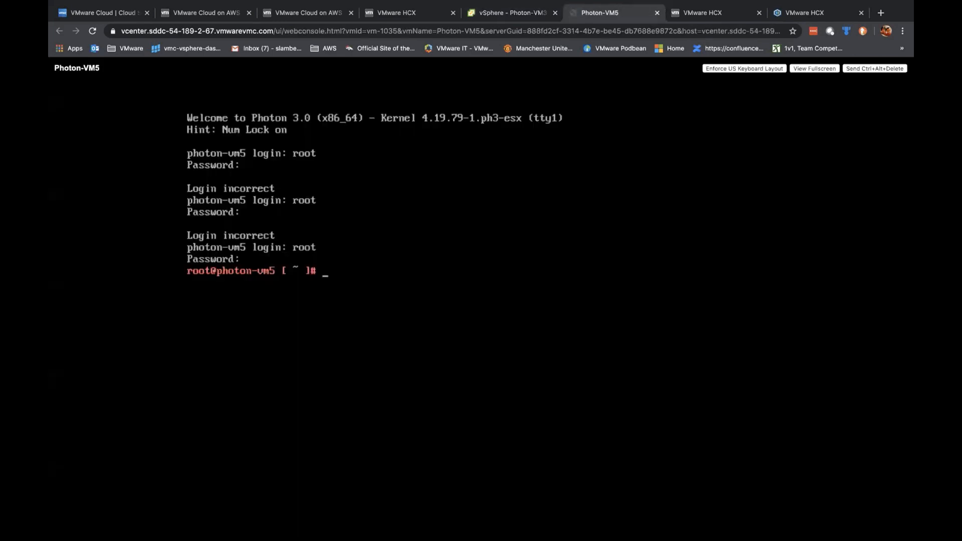
type("ping")
key("BackSpace")
key("BackSpace")
key("BackSpace")
type("ing 192.168.5.")
left_click(515, 17)
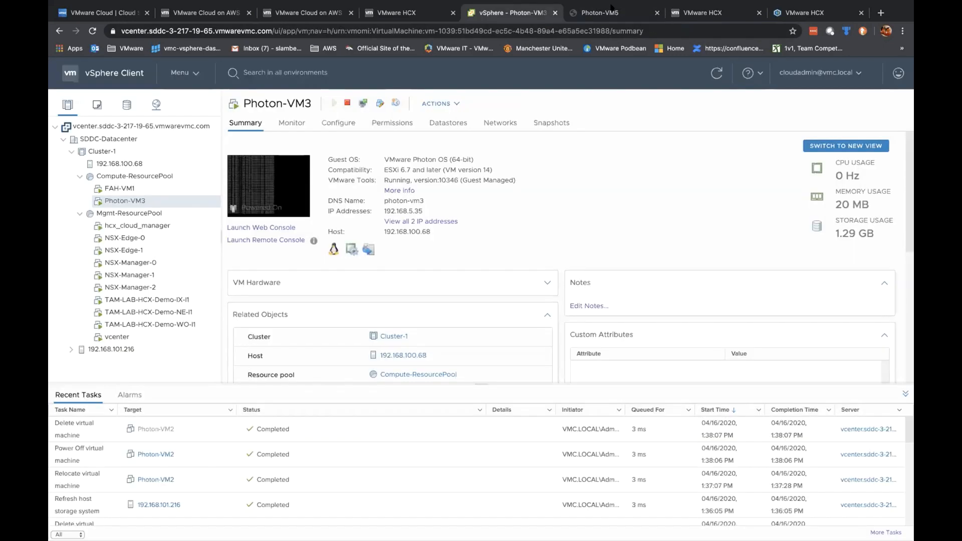
key("ctrl+Tab")
type("35")
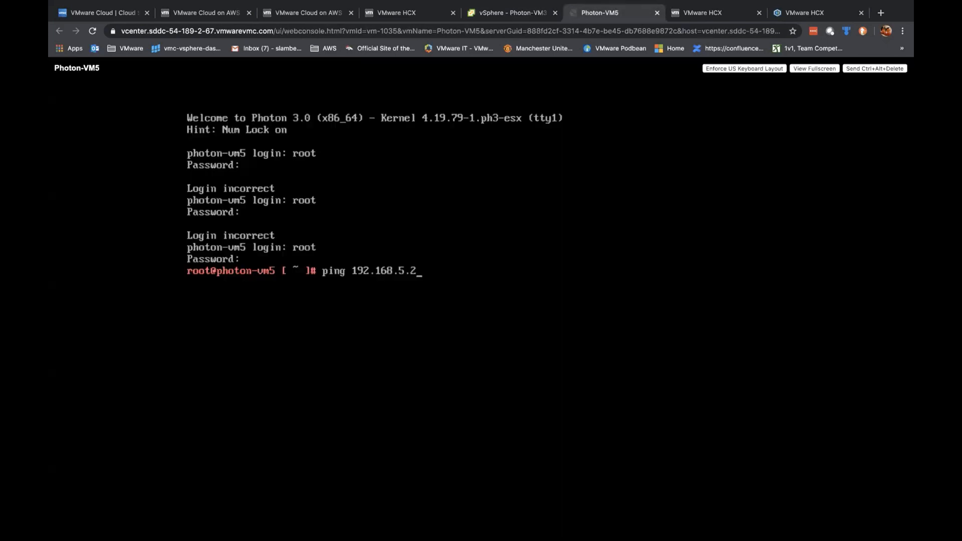
key("Return")
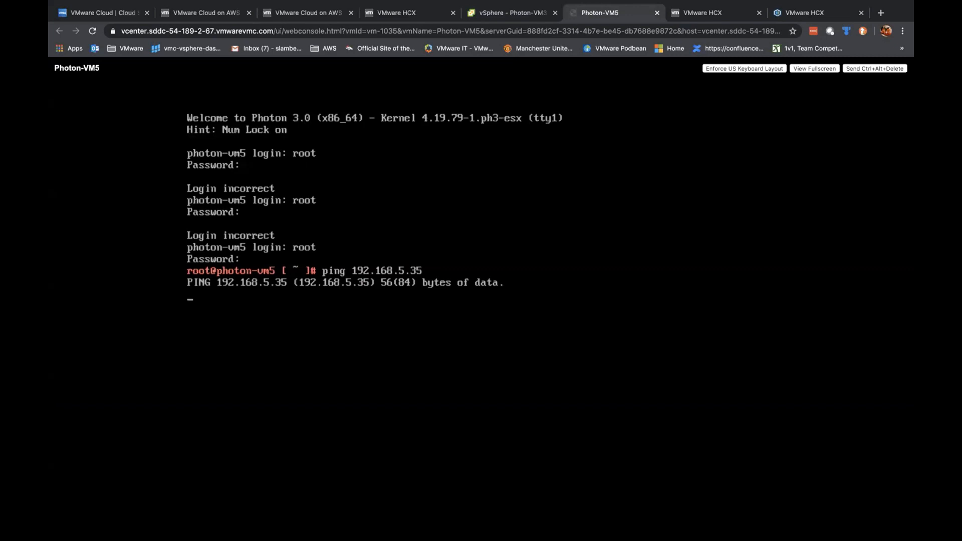
Step: Close the Photon-VM3 and Photon-VM5 console tabs, leaving Photon-VM3's summary showing
left_click(522, 9)
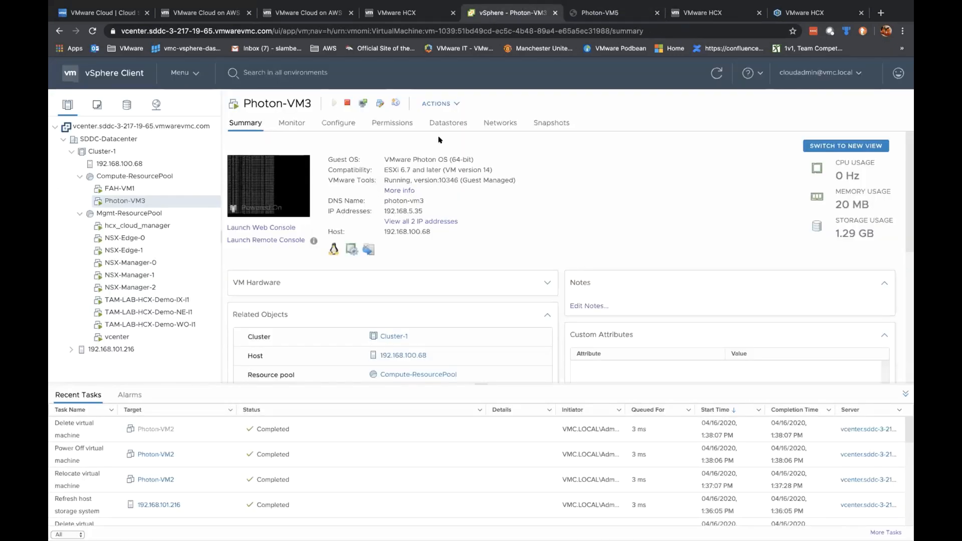
left_click(263, 228)
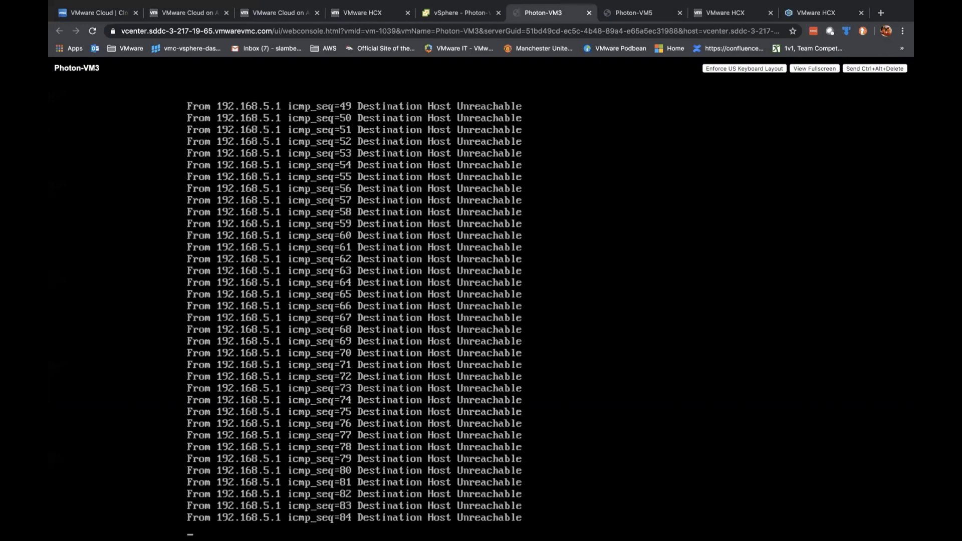
left_click(588, 12)
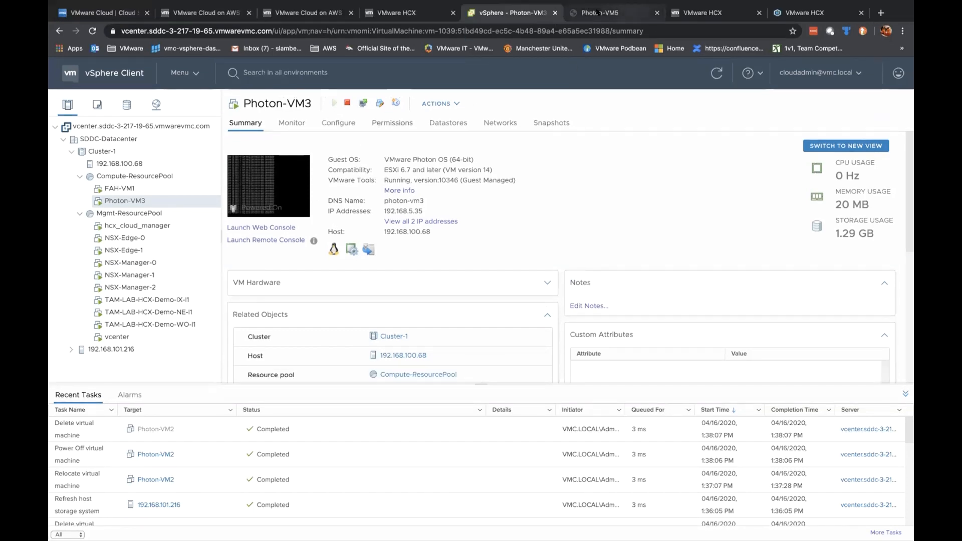
left_click(657, 13)
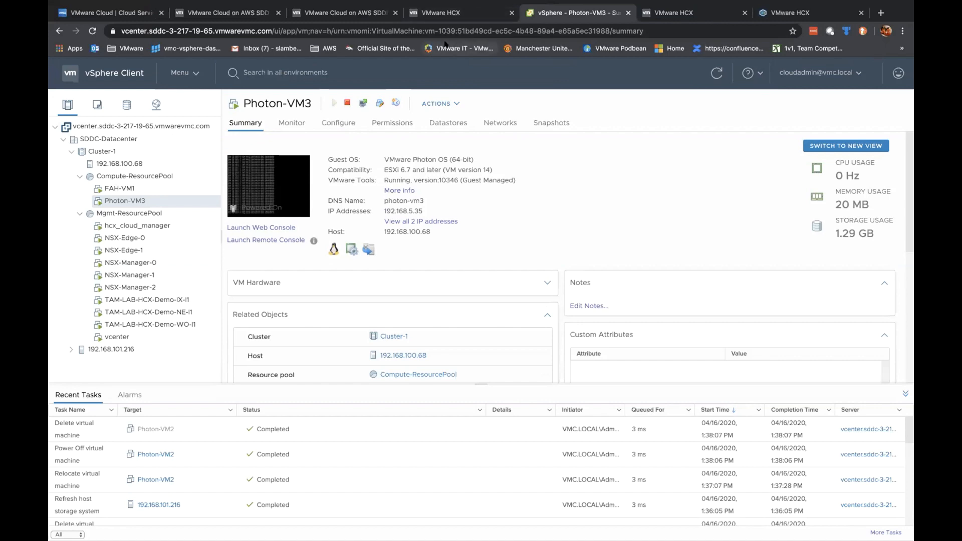
Step: Open the TAM-LAB-HCX-Demo-2 SDDC details from the HCX SDDC list
left_click(453, 12)
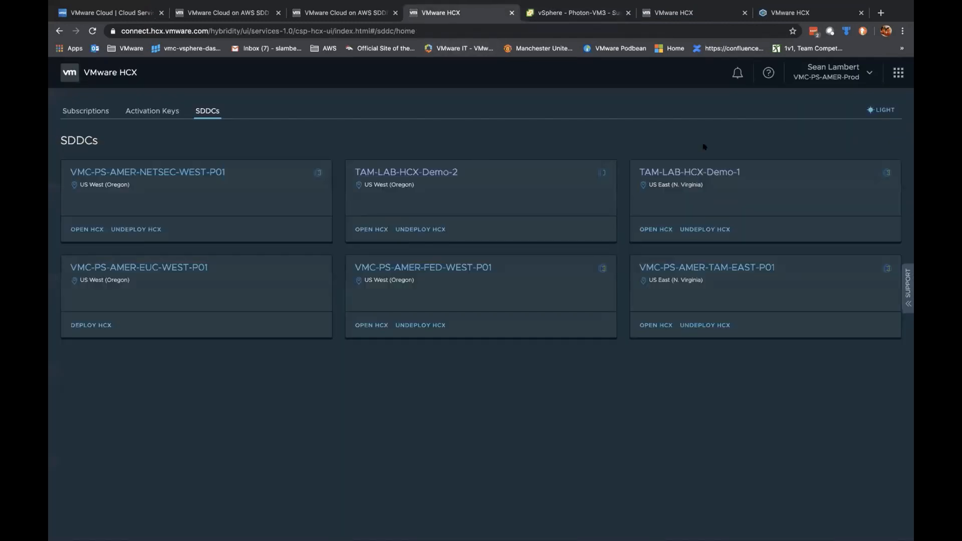
left_click(699, 173)
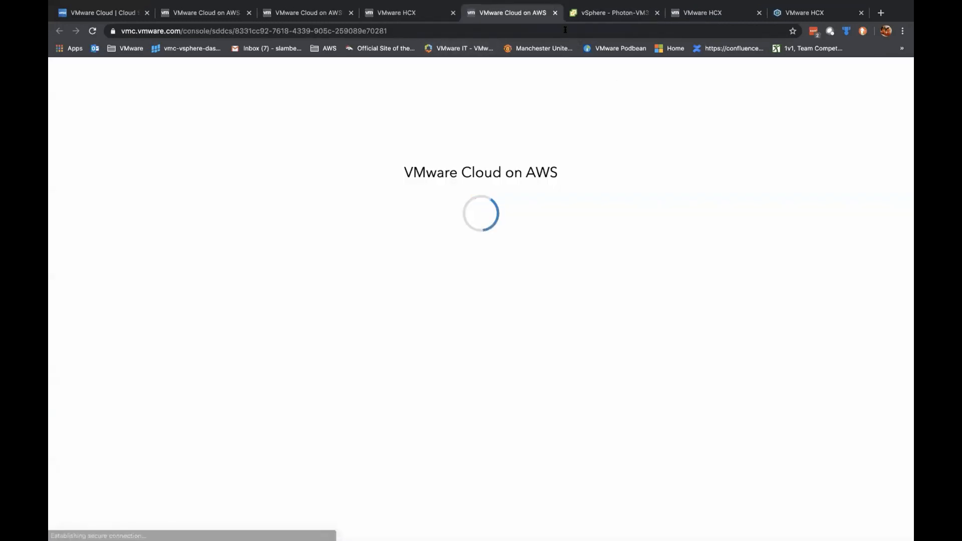
left_click(554, 12)
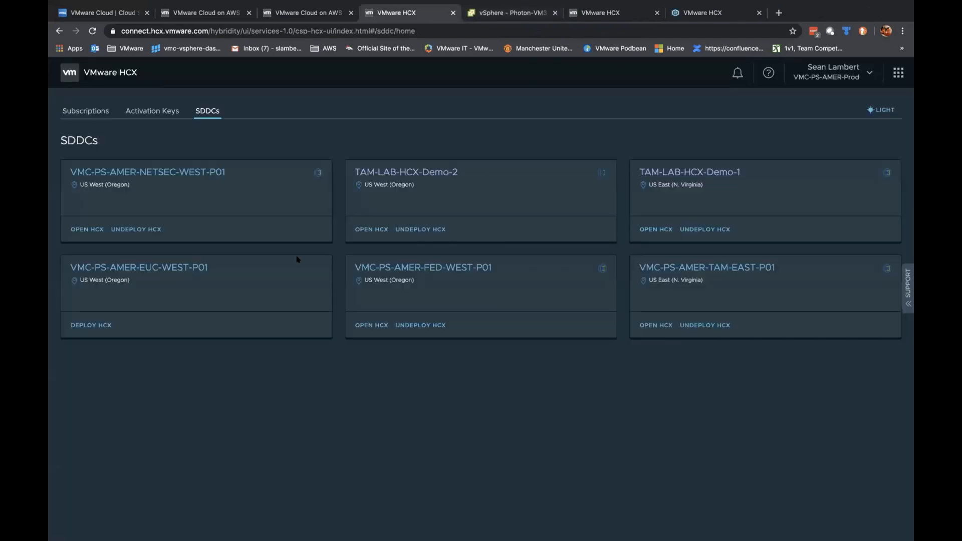
left_click(430, 172)
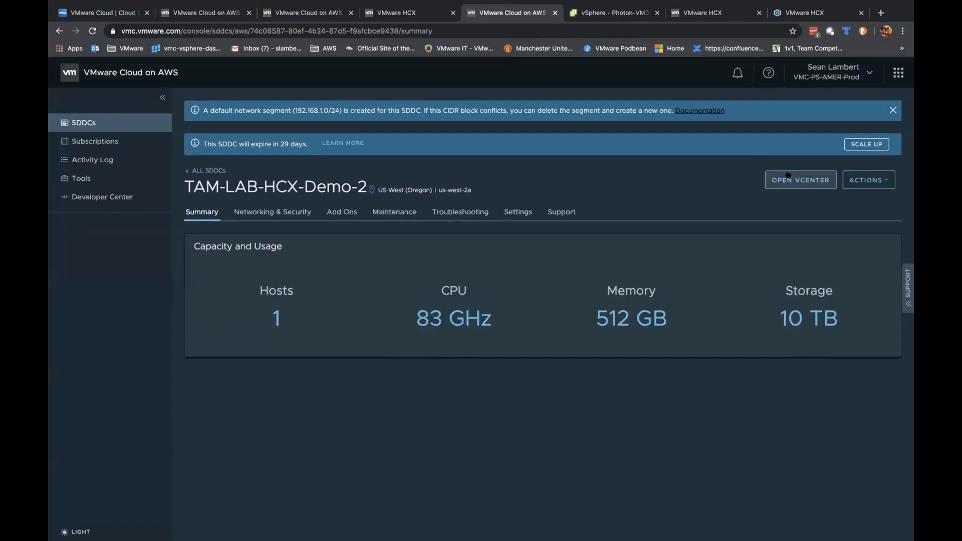
Step: Reveal and copy the default vCenter password, then open the SDDC's vCenter in a new tab
left_click(777, 179)
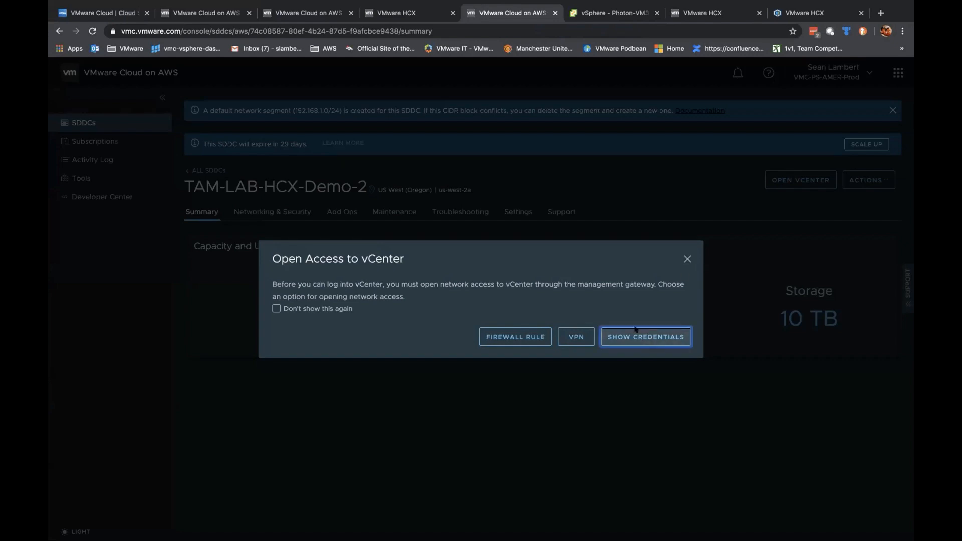
left_click(649, 337)
left_click(610, 340)
left_click(587, 375)
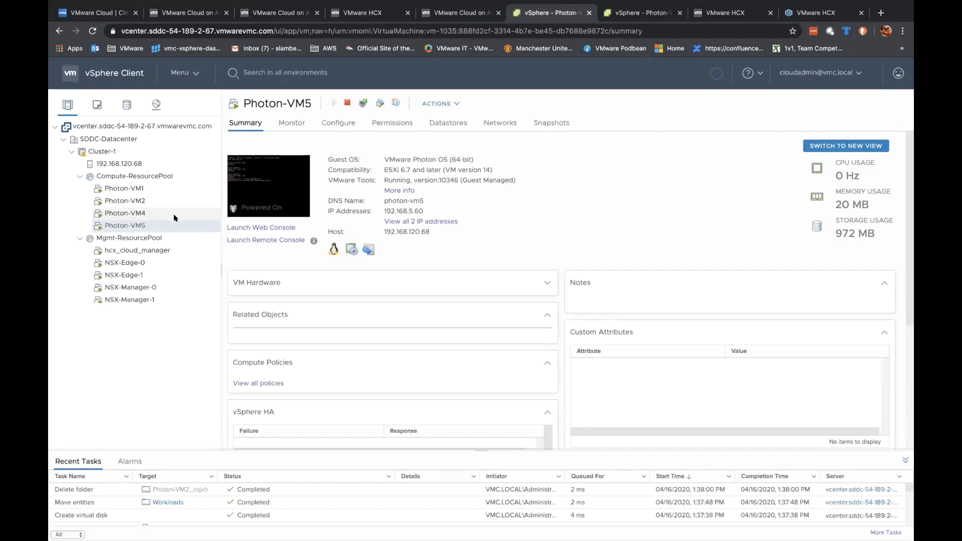
Step: Check the Photon-VM4, VM1 and VM2 summaries, then launch Photon-VM1's web console
left_click(150, 214)
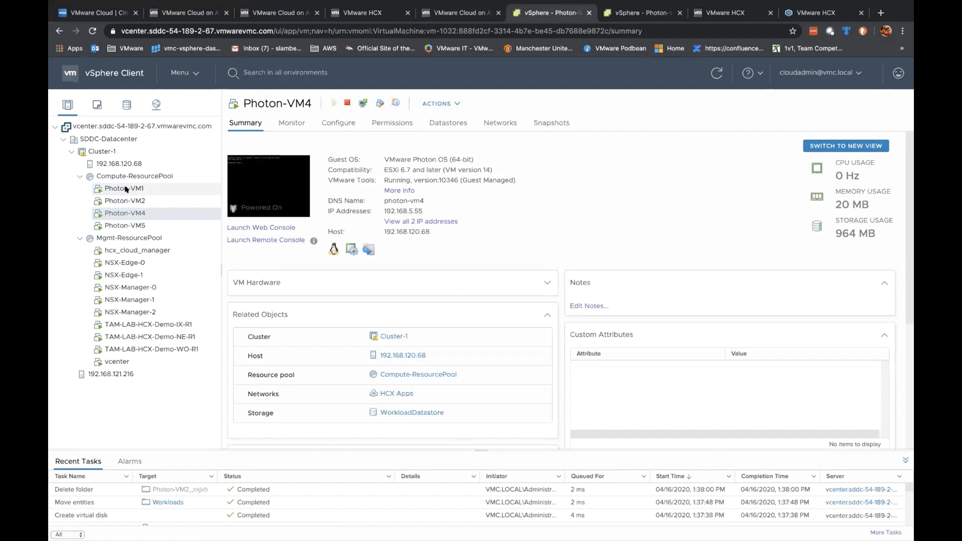
left_click(126, 189)
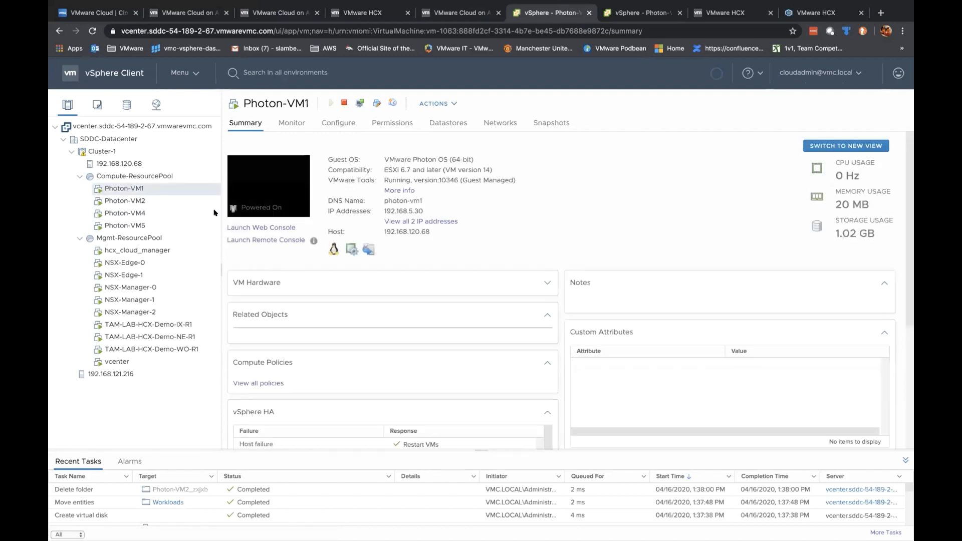
left_click(134, 201)
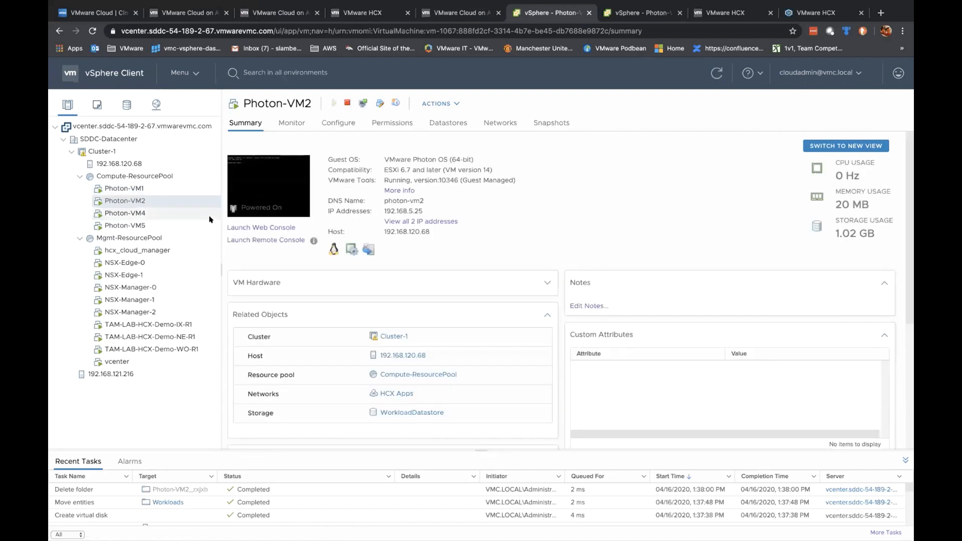
left_click(133, 190)
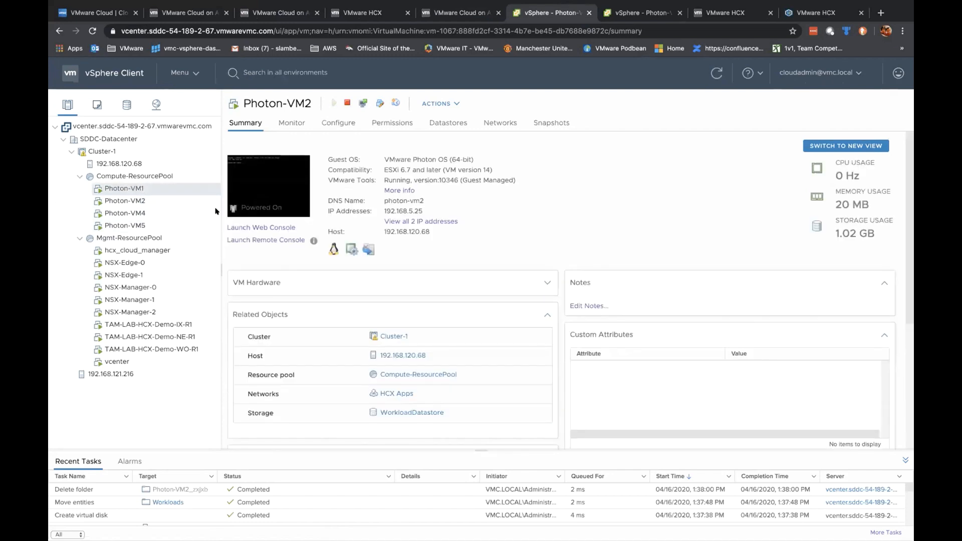
left_click(273, 221)
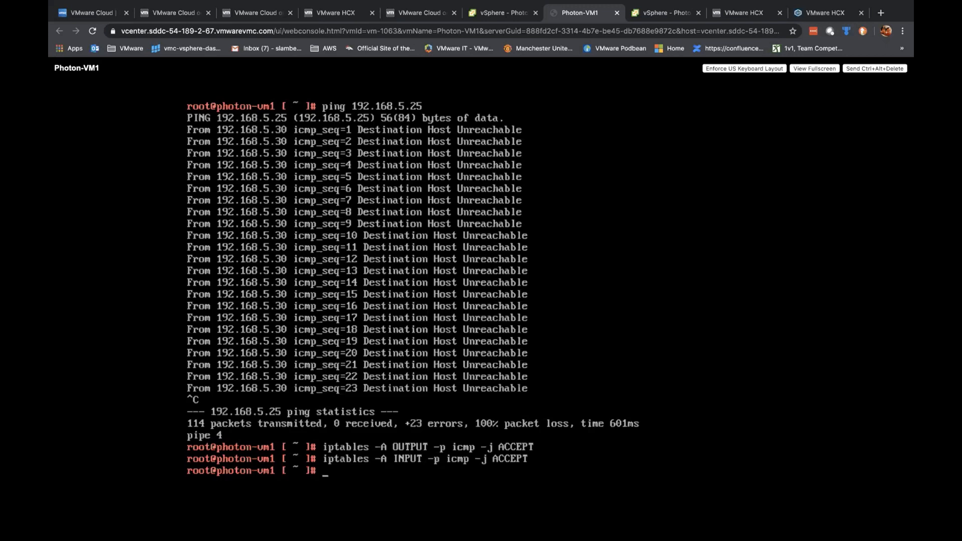
Step: Ping 192.168.5.25 from Photon-VM1 after checking Photon-VM2's summary, then return to HCX Disaster Recovery
type("ping 192.168")
left_click(503, 14)
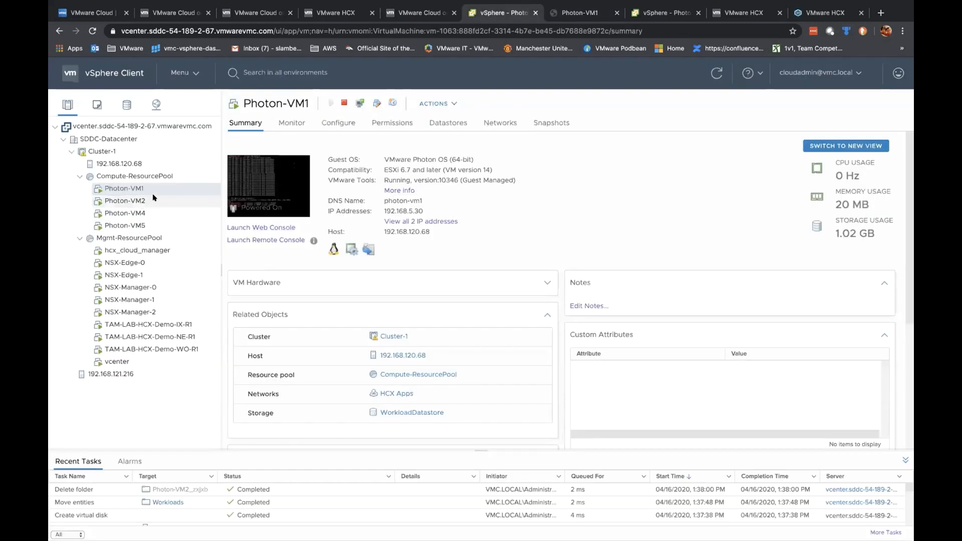
left_click(178, 200)
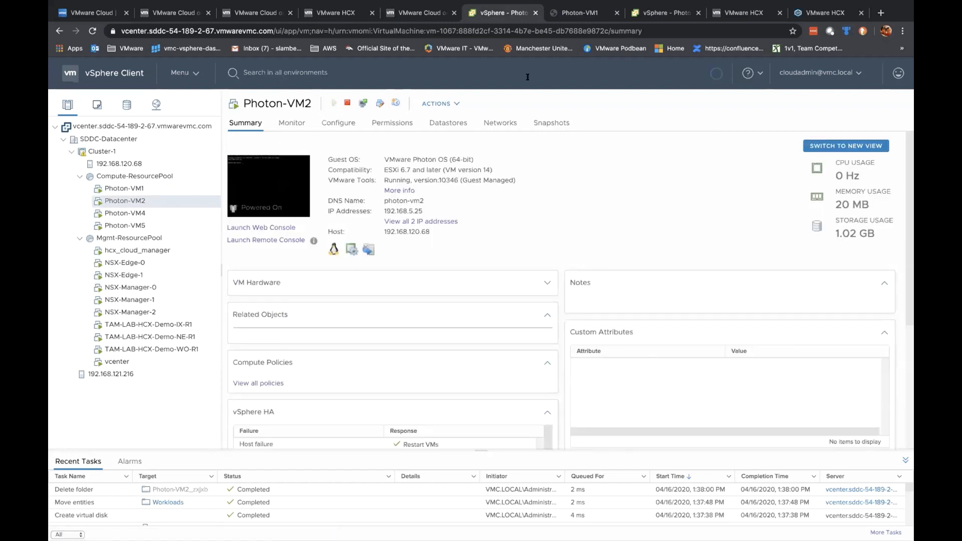
left_click(579, 13)
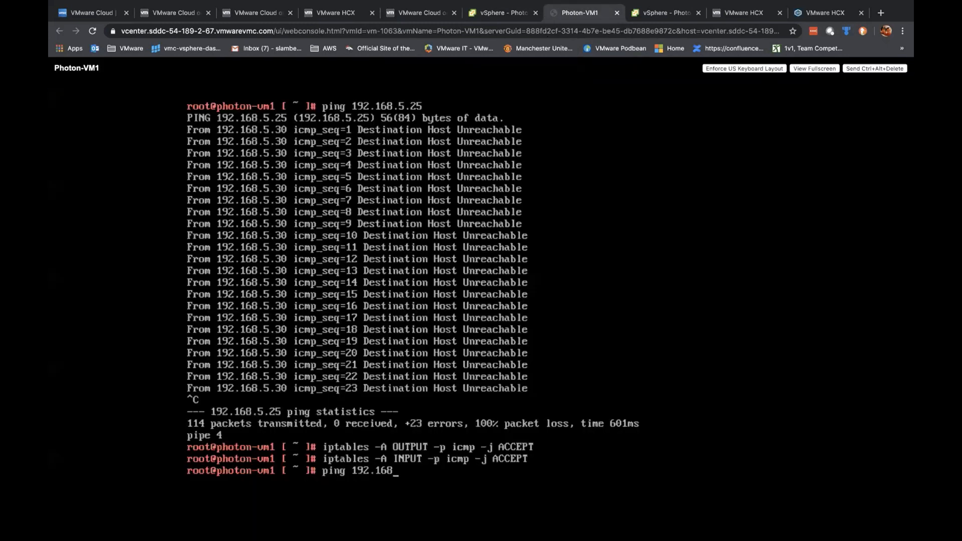
type(".5.25")
key("Return")
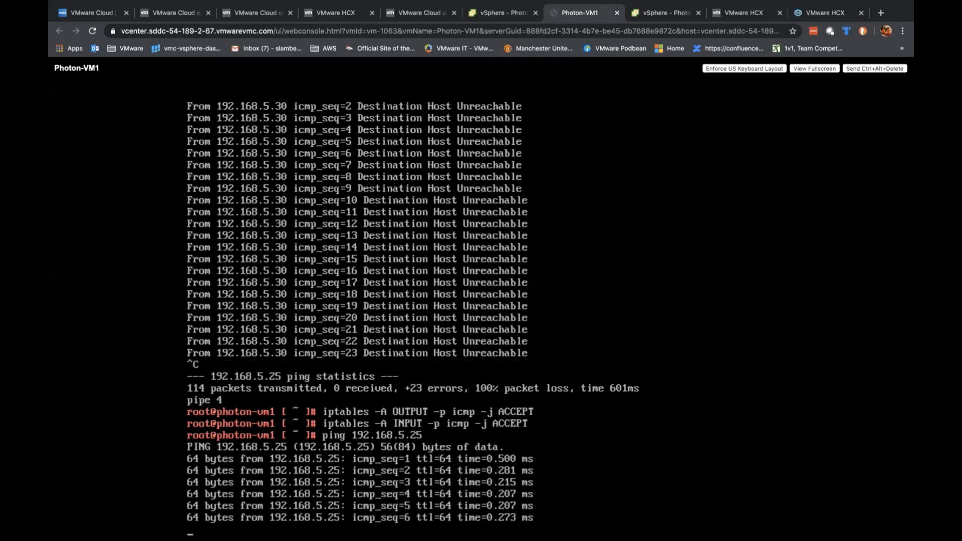
left_click(835, 14)
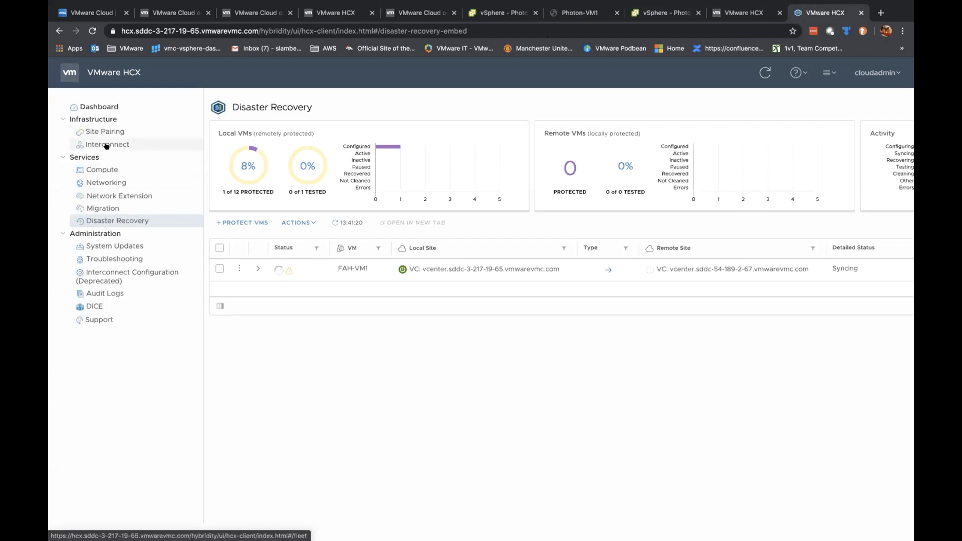
Step: Start a new migration from the Migration page with Reverse Migration ticked, briefly checking the consoles
left_click(102, 208)
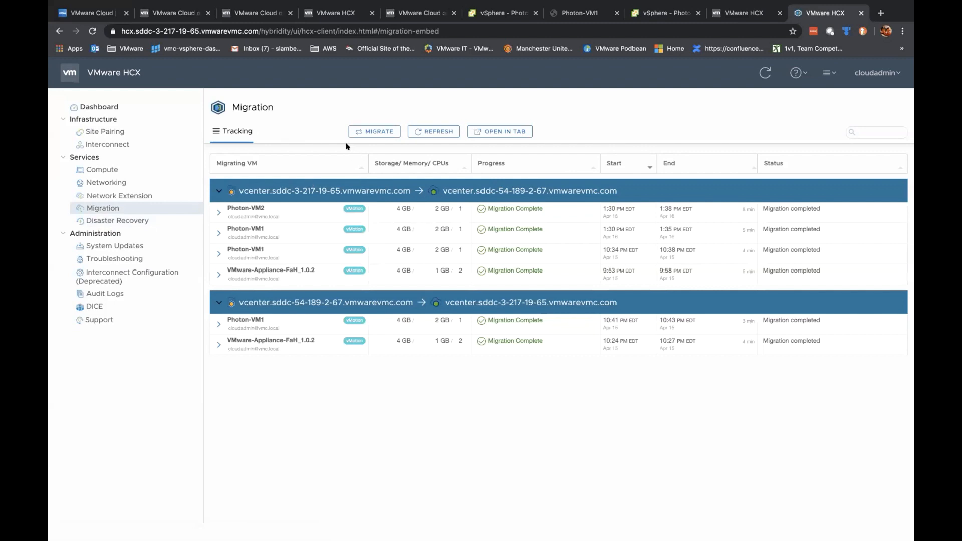
left_click(367, 131)
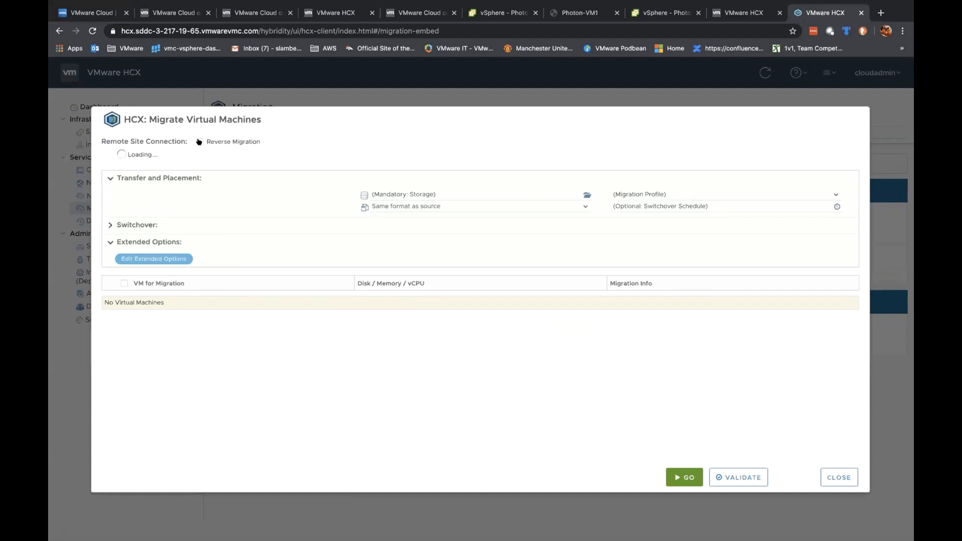
left_click(199, 141)
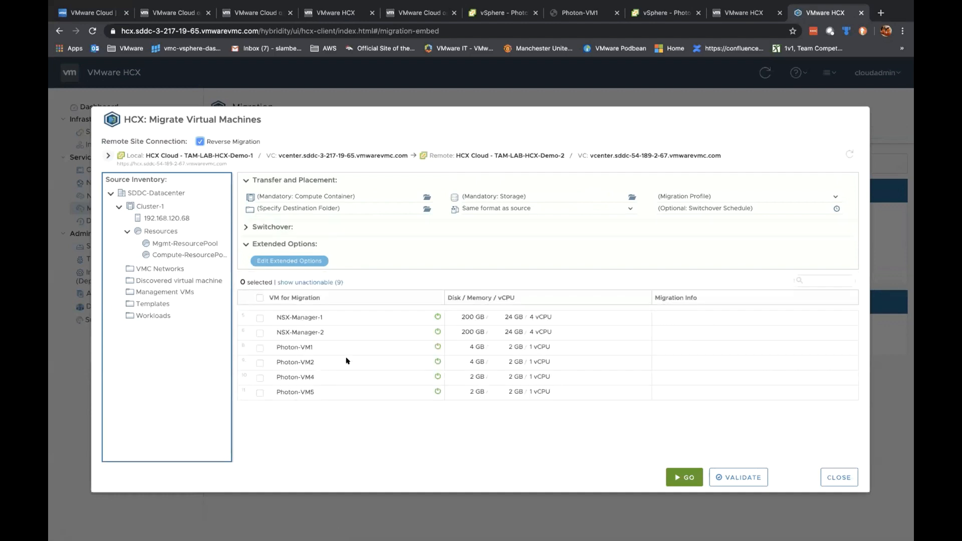
left_click(581, 13)
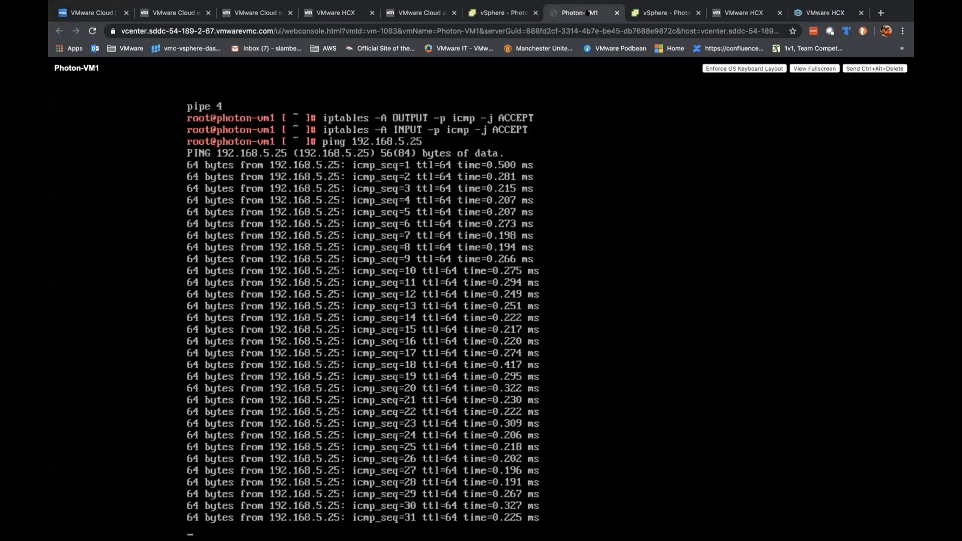
left_click(651, 12)
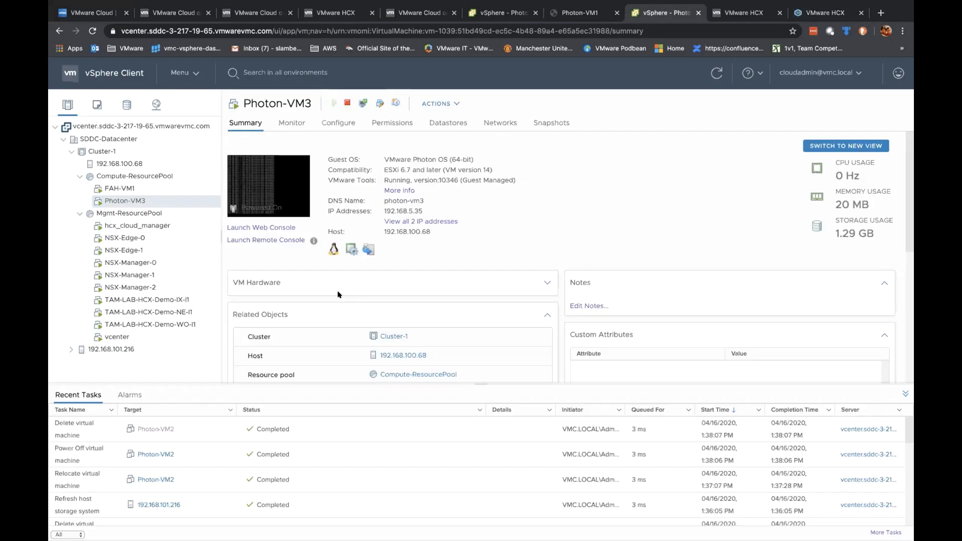
left_click(825, 14)
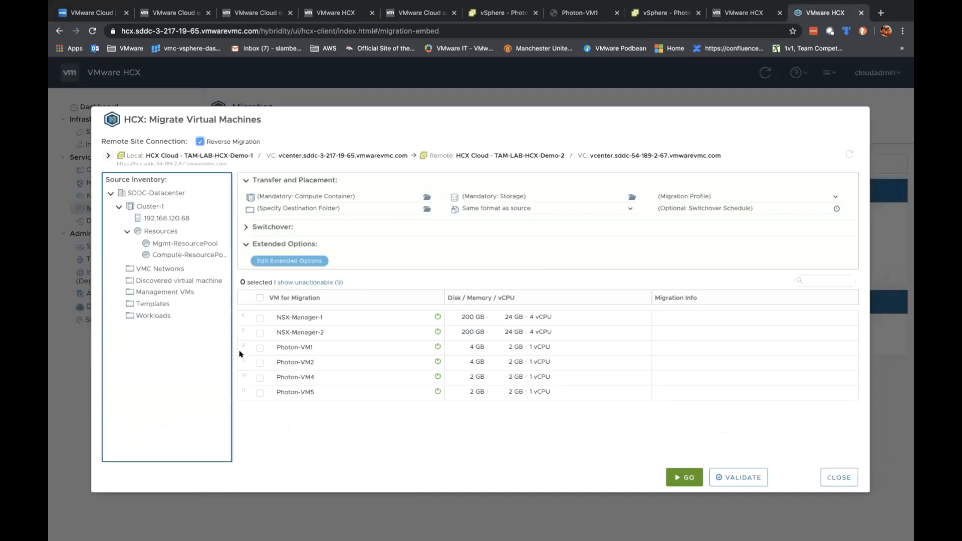
Step: Select Photon-VM2 and set its container to Compute-ResourcePool and folder to Workloads
left_click(259, 361)
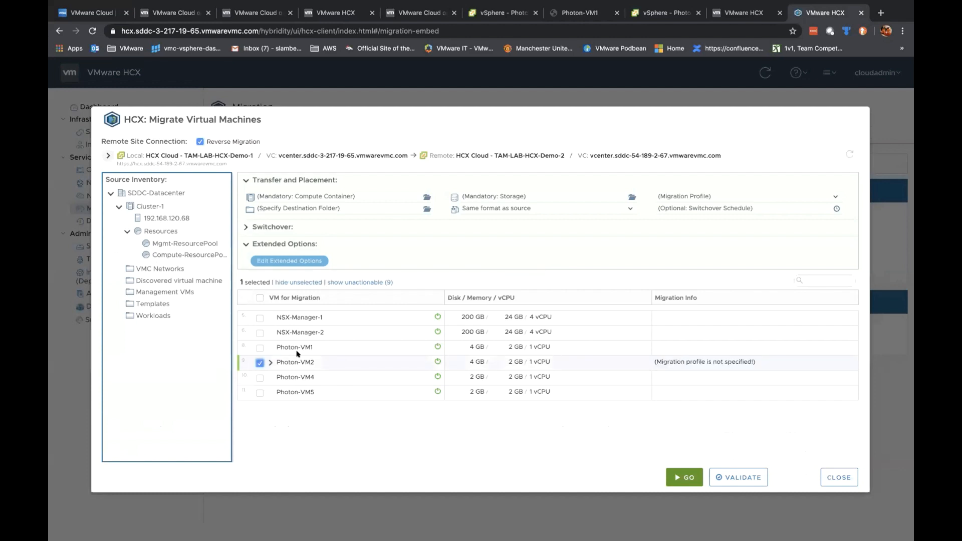
left_click(271, 362)
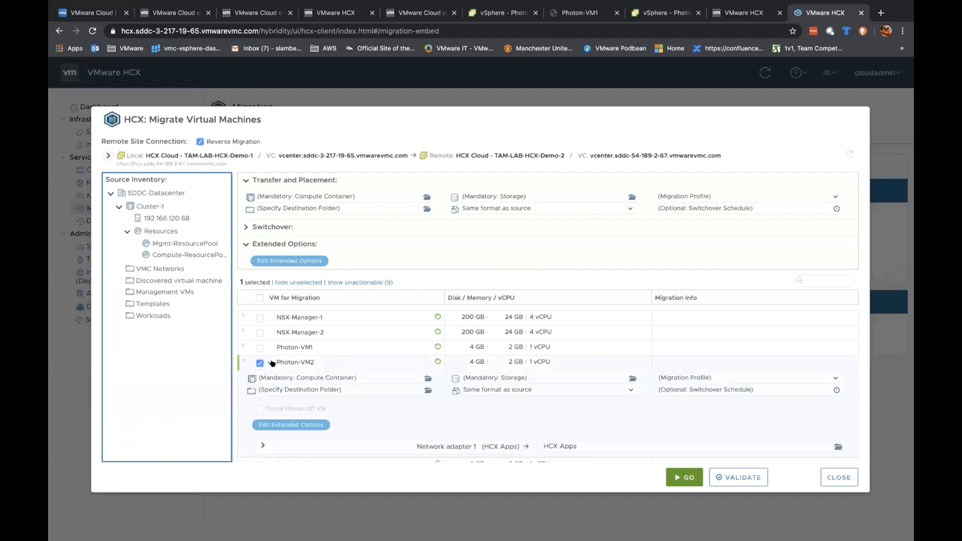
left_click(428, 378)
left_click(457, 292)
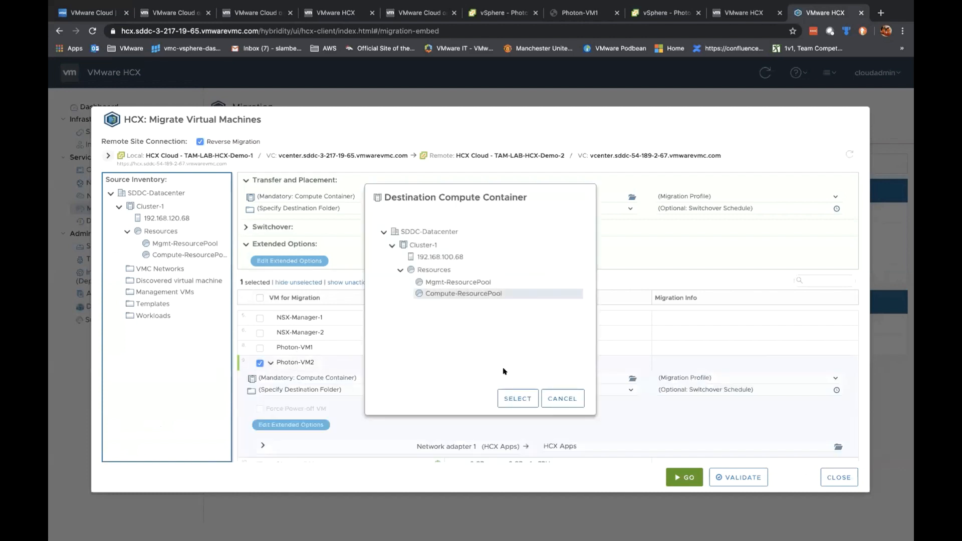
left_click(516, 397)
left_click(427, 390)
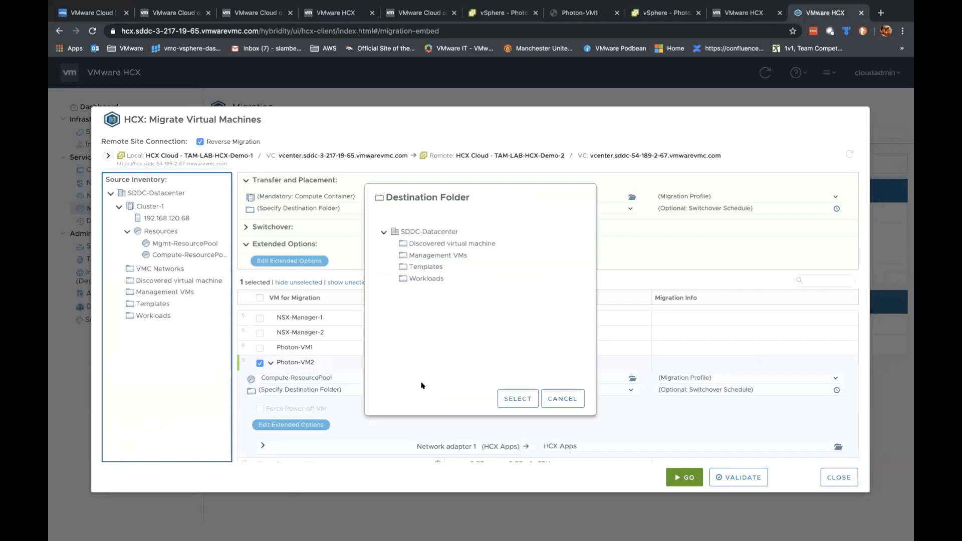
left_click(437, 279)
left_click(516, 398)
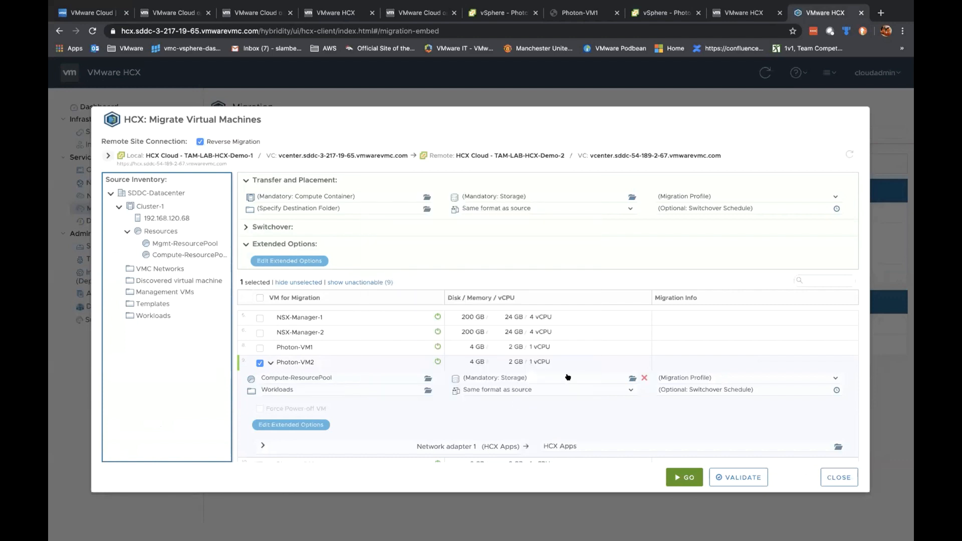
Step: Set storage to WorkloadDatastore and profile to vMotion, validate, and submit the migration
left_click(627, 379)
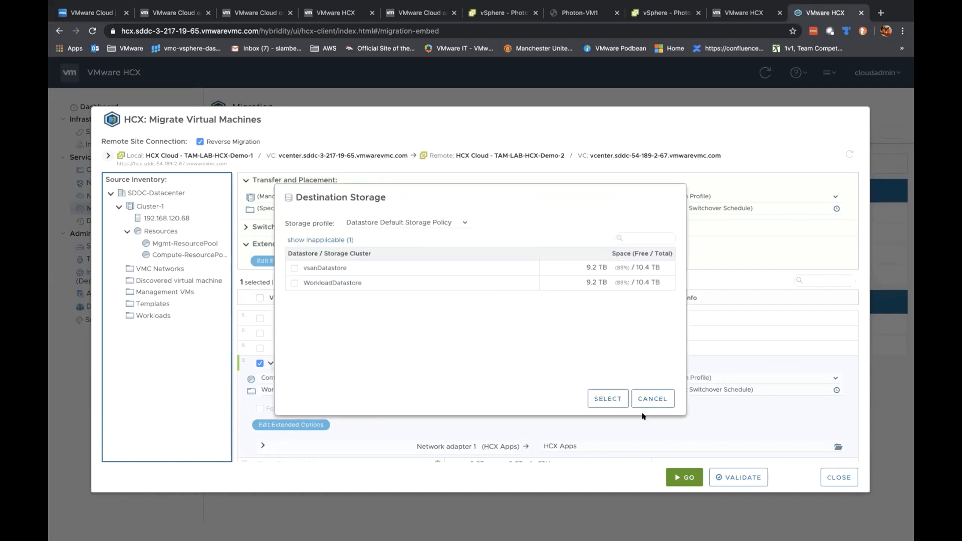
left_click(295, 283)
left_click(607, 398)
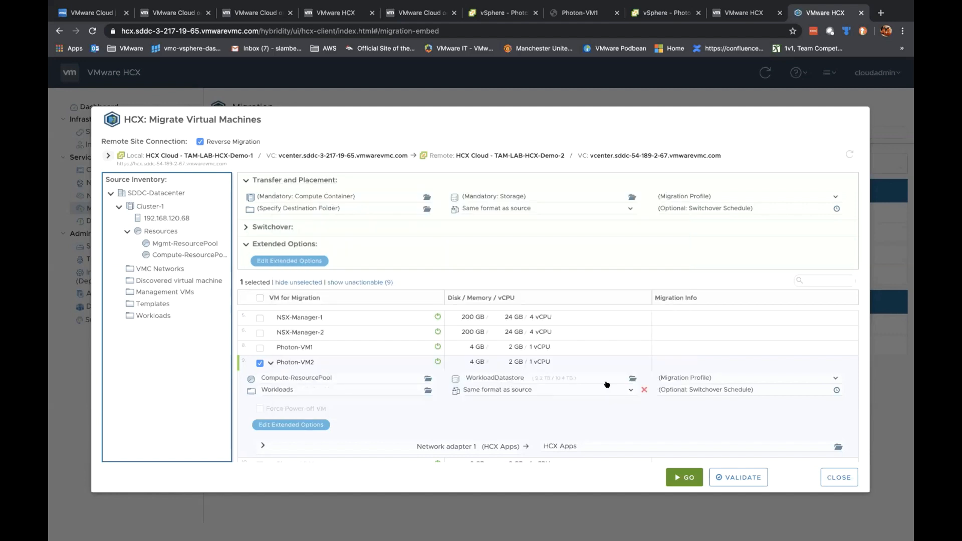
left_click(808, 378)
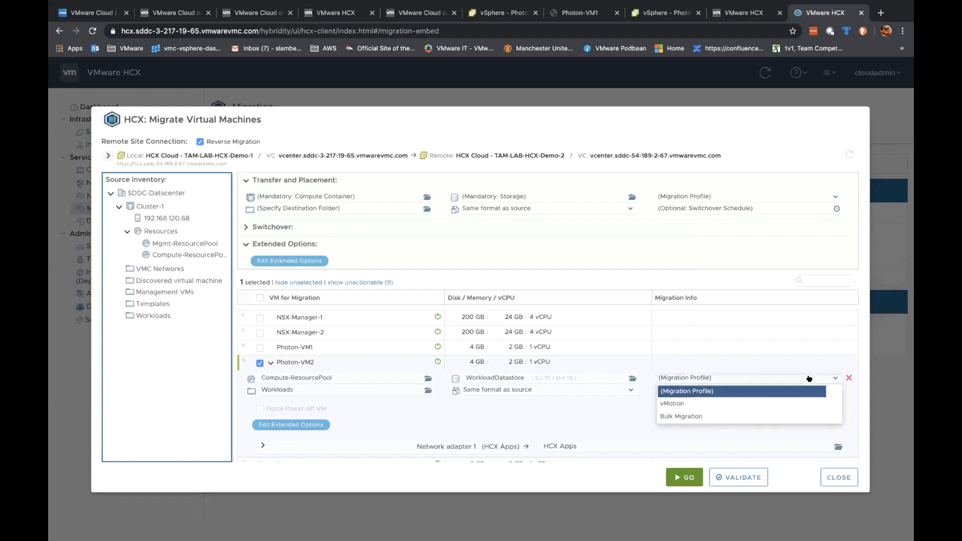
left_click(770, 404)
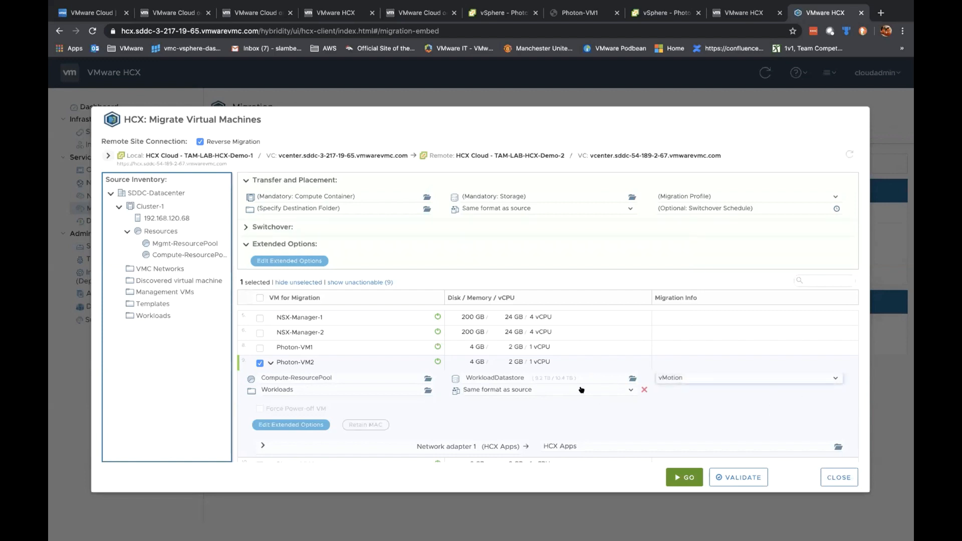
left_click(741, 479)
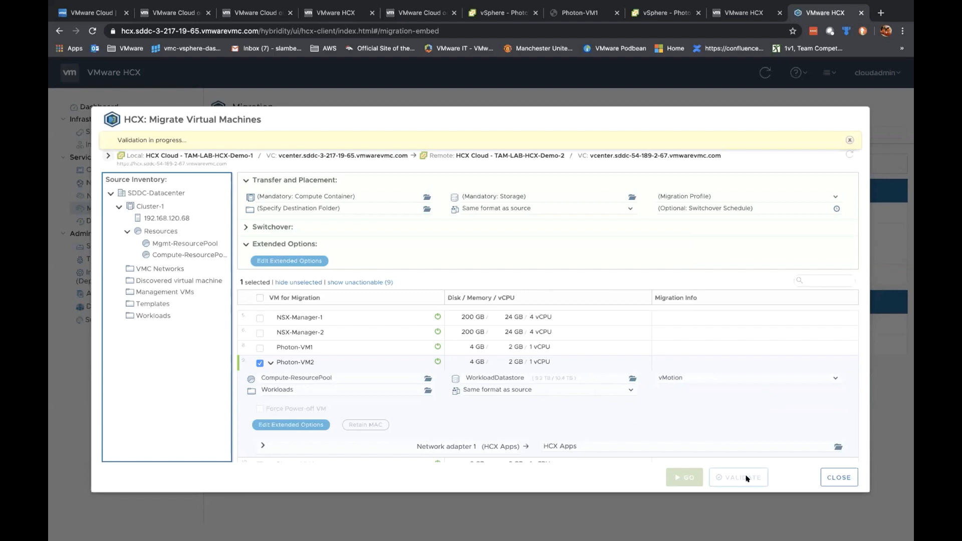
left_click(681, 477)
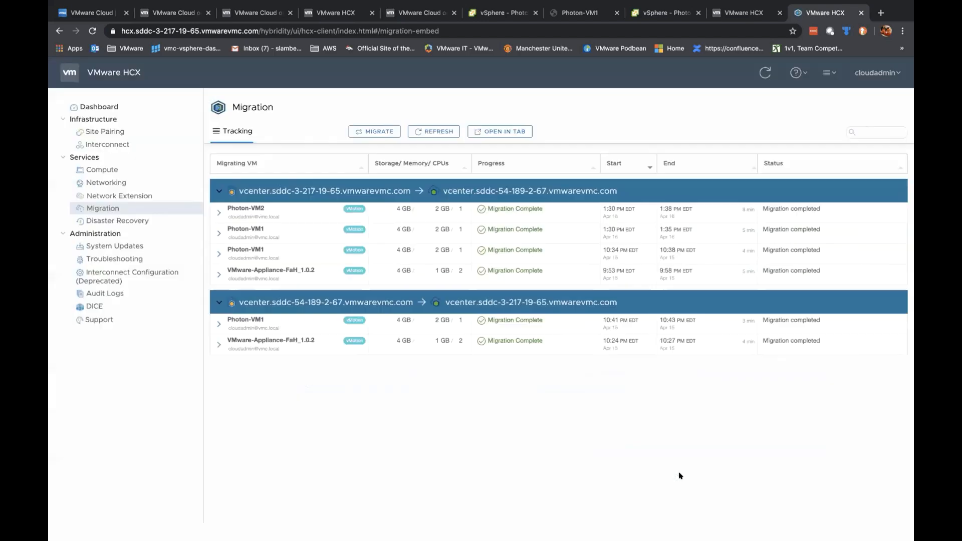
left_click(582, 14)
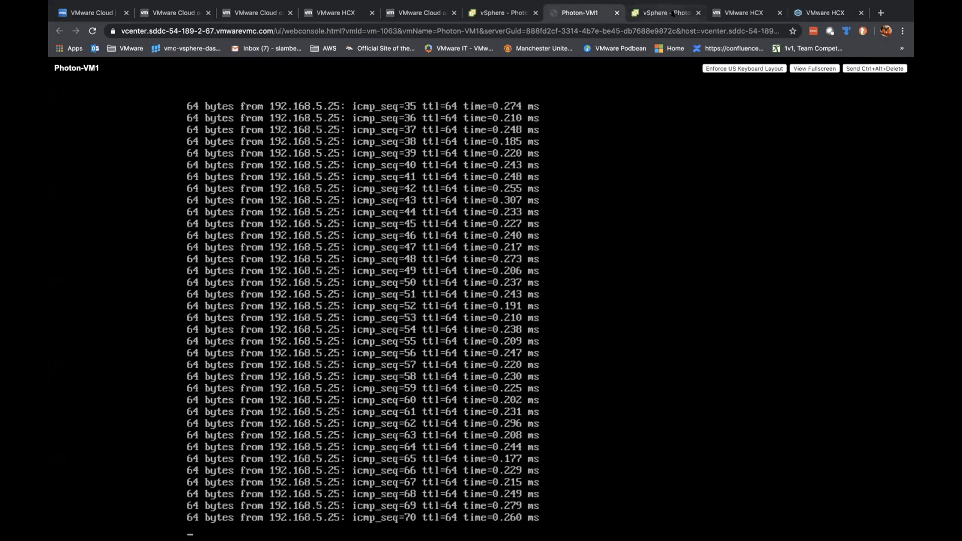
Step: Check Photon-VM2's entry in migration tracking, then return to the Disaster Recovery page
left_click(827, 13)
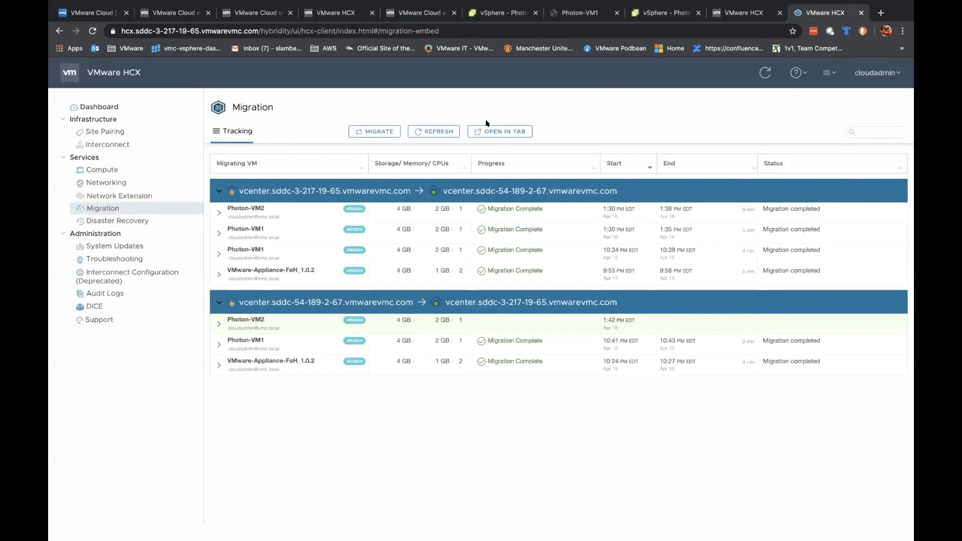
left_click(114, 221)
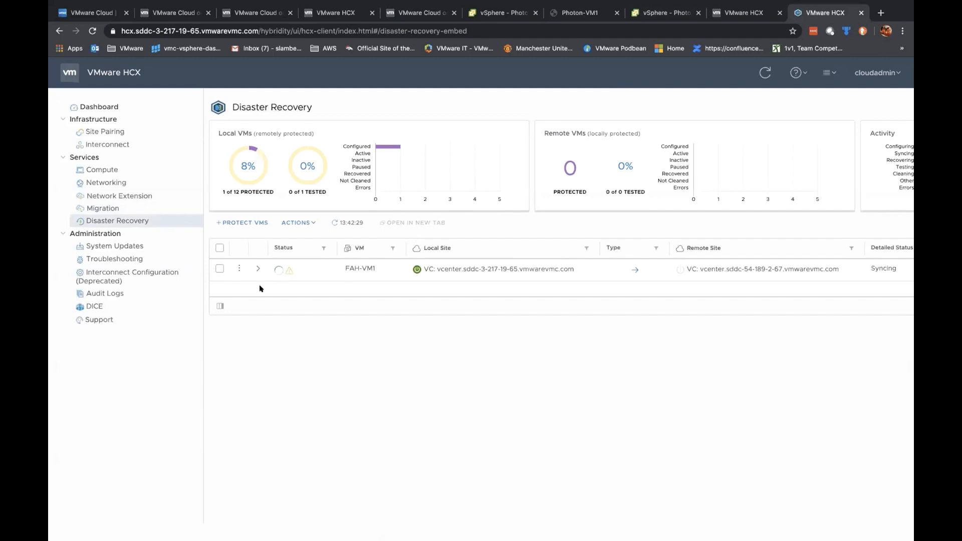
Step: Expand FAH-VM1's replication details and watch its status turn Active after an 854.94 MB transfer
left_click(257, 268)
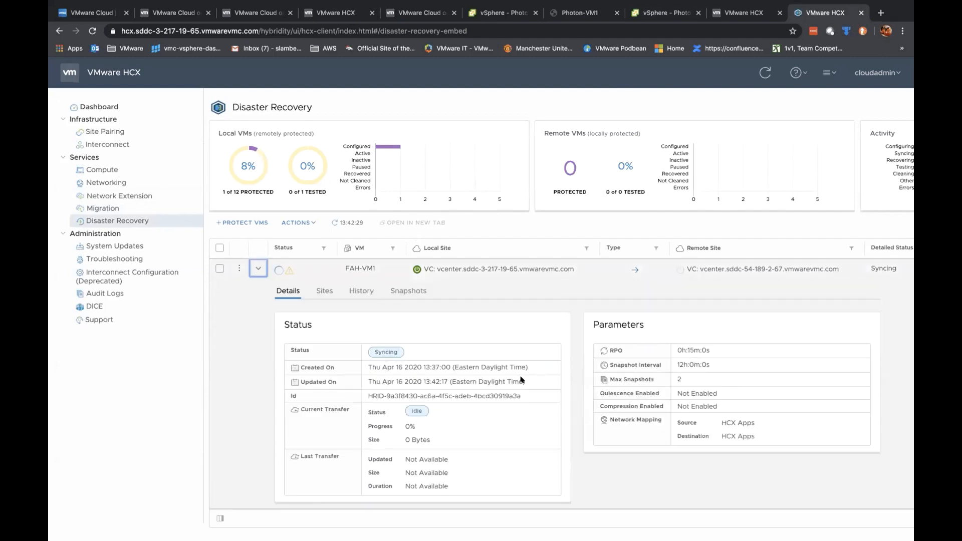
scroll(521, 379, "down", 1)
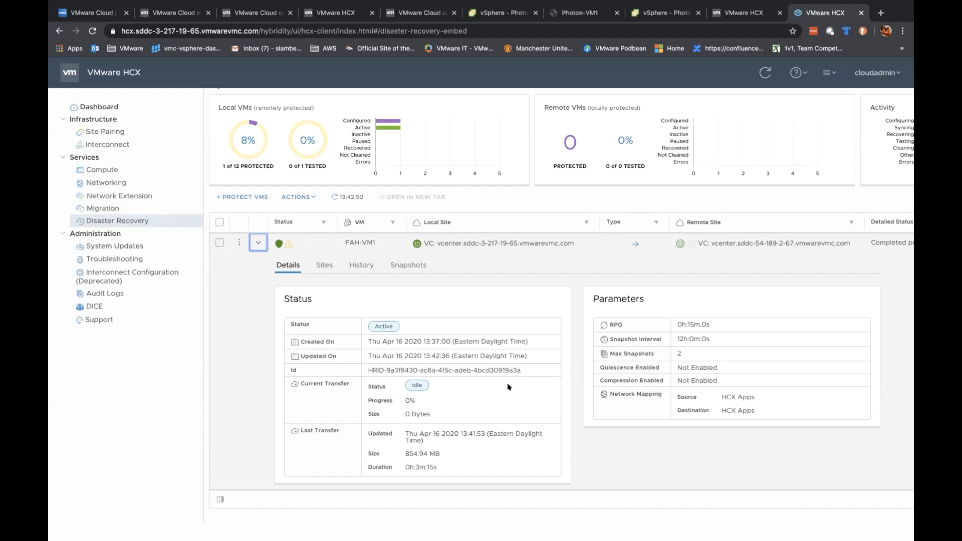
mouse_move(286, 244)
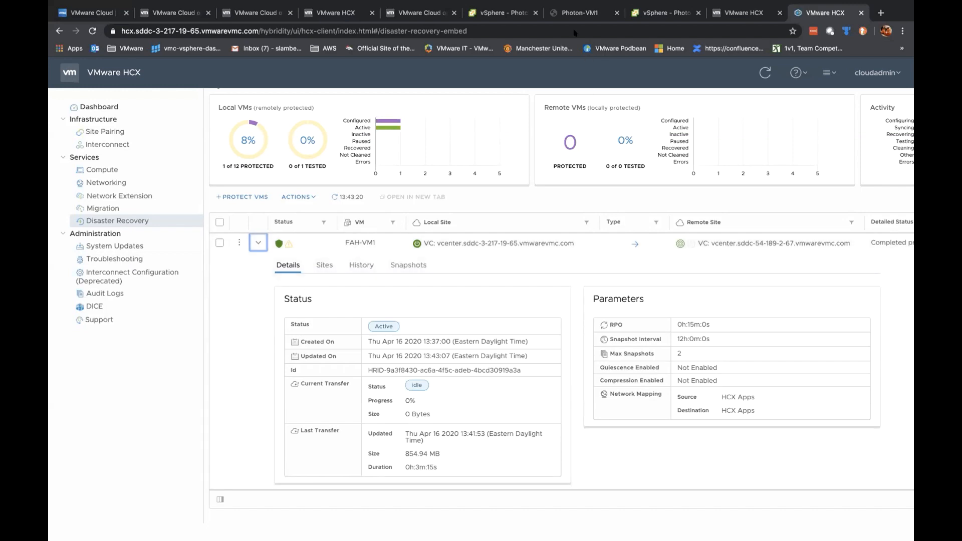
left_click(574, 14)
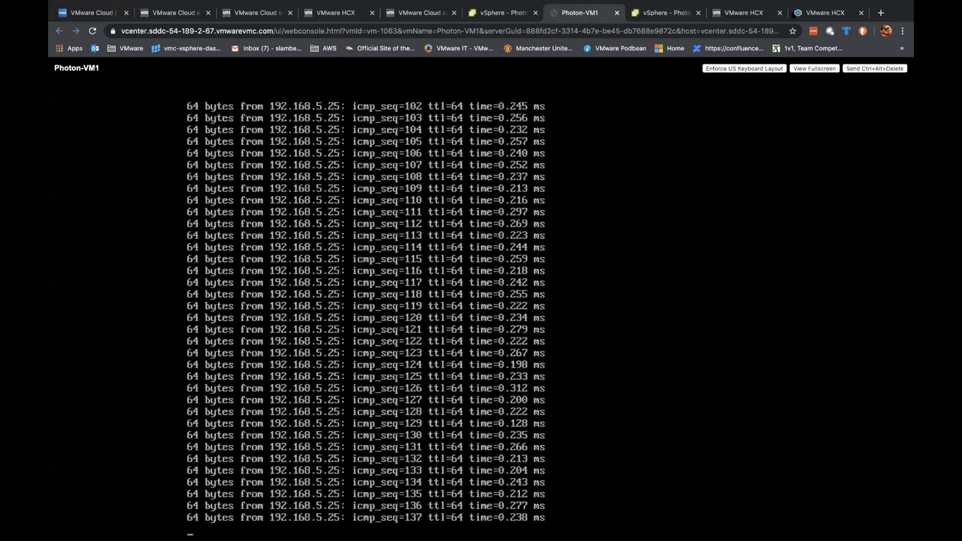
left_click(825, 13)
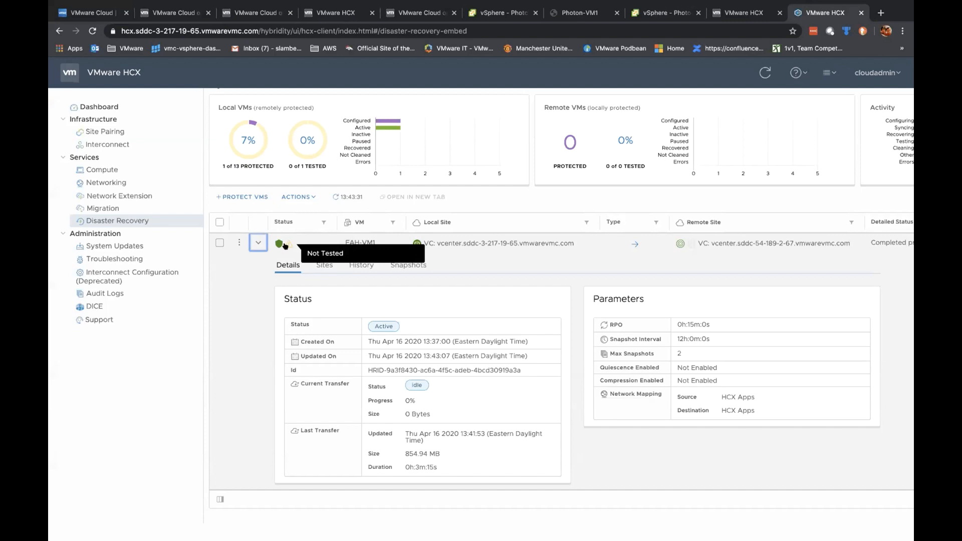
Step: Select FAH-VM1 and run Test Recover VMs into Workloads, Compute-ResourcePool and the HCX Apps network
left_click(309, 197)
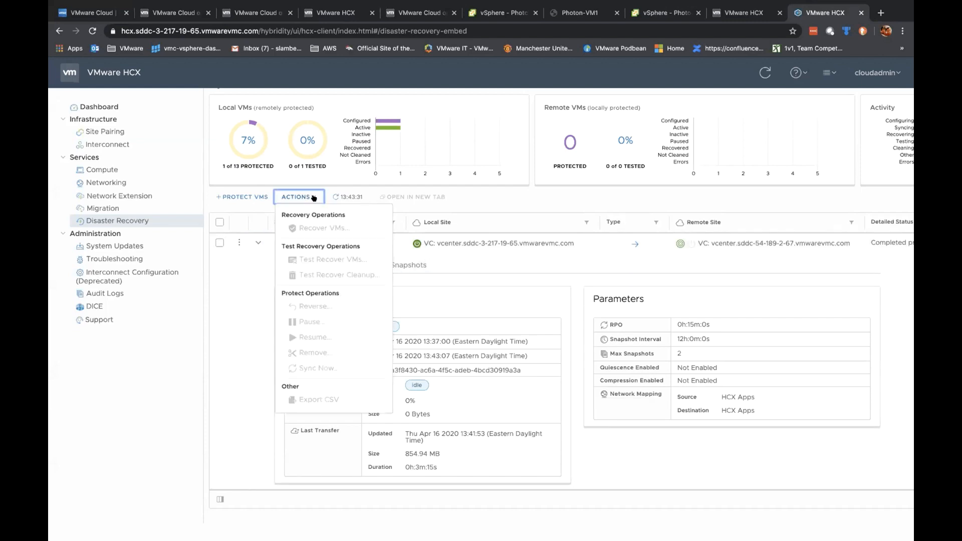
left_click(311, 197)
mouse_move(287, 243)
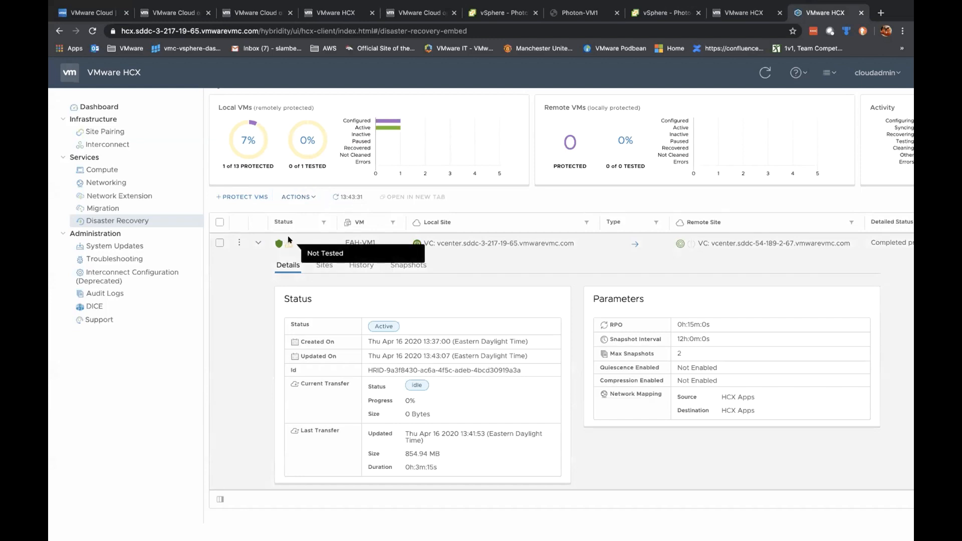
left_click(314, 195)
left_click(235, 332)
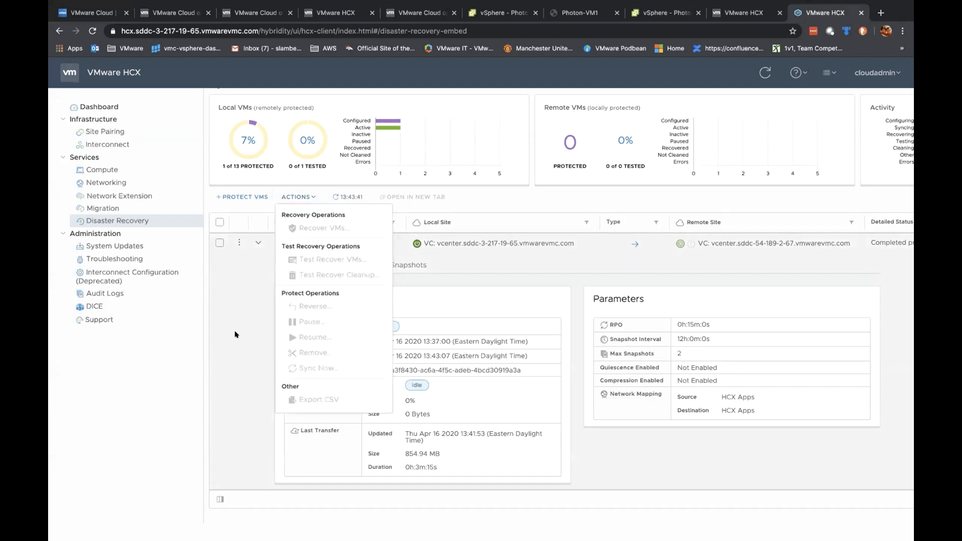
left_click(219, 222)
left_click(311, 197)
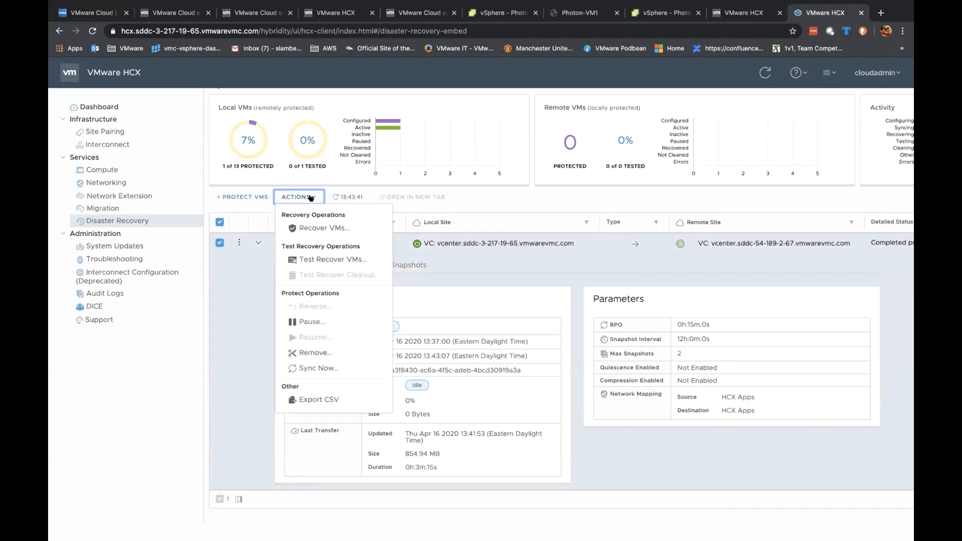
left_click(336, 258)
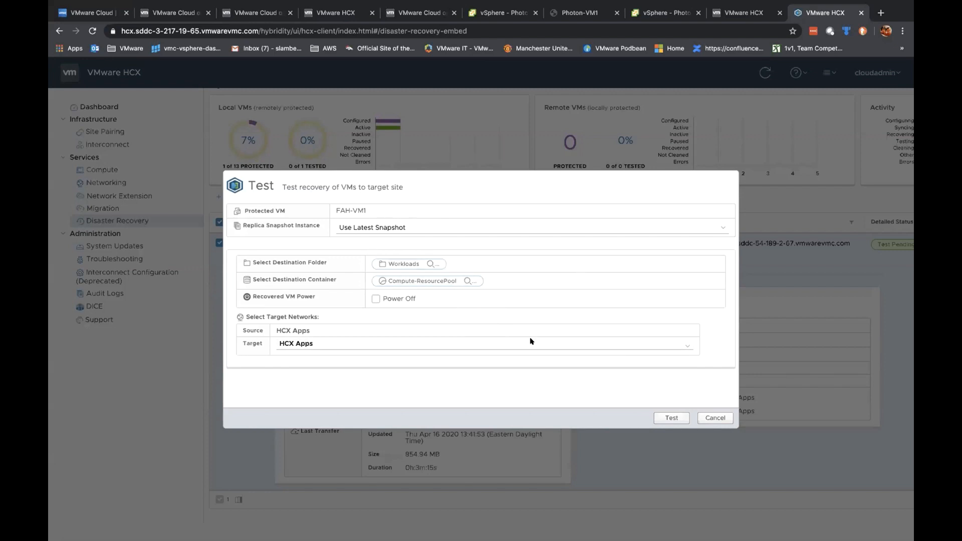
left_click(670, 418)
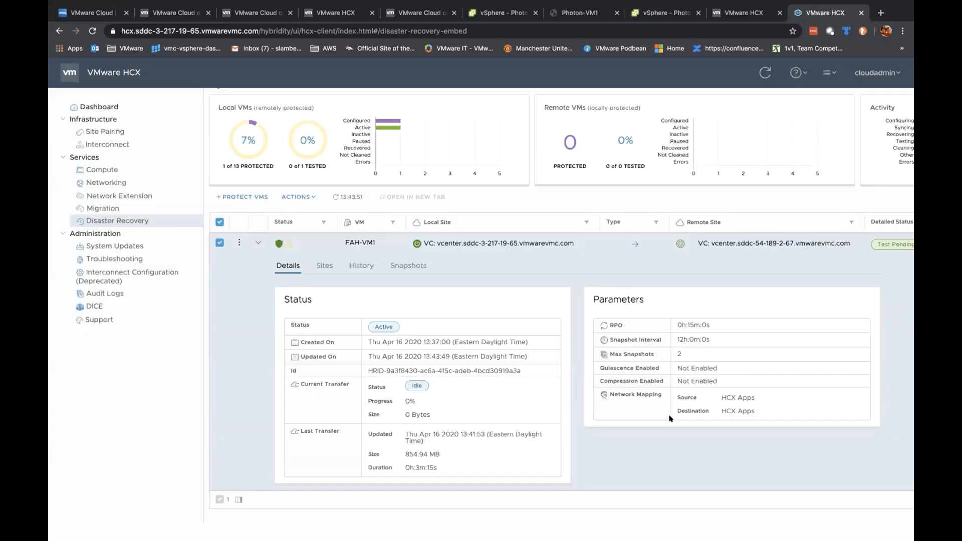
mouse_move(277, 244)
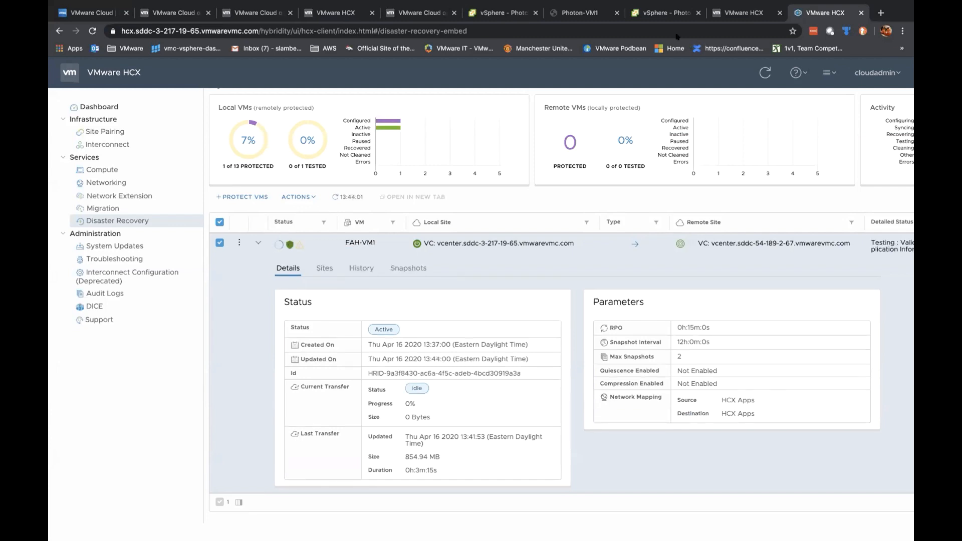
Step: Watch Photon-VM2's migration complete in tracking while monitoring Photon-VM1's ping, then close that console
left_click(574, 13)
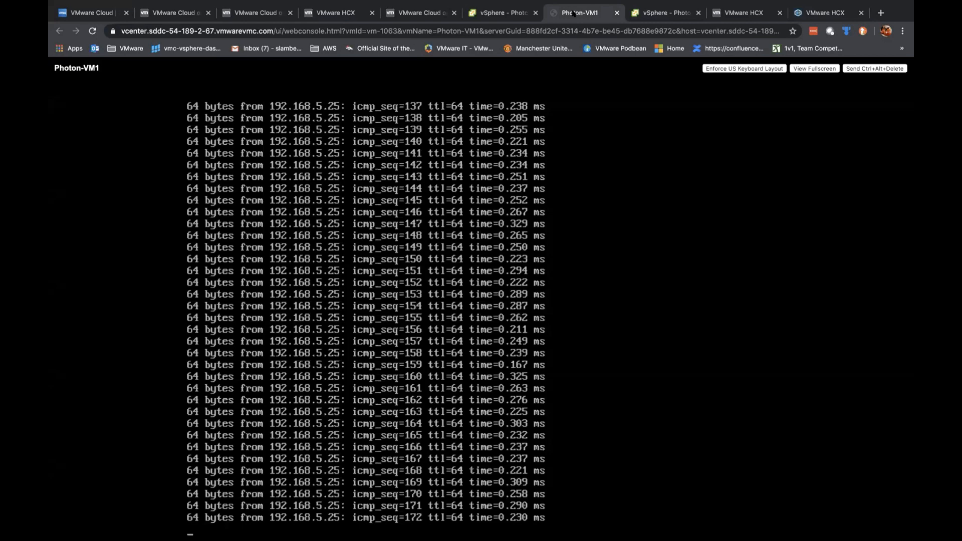
left_click(806, 12)
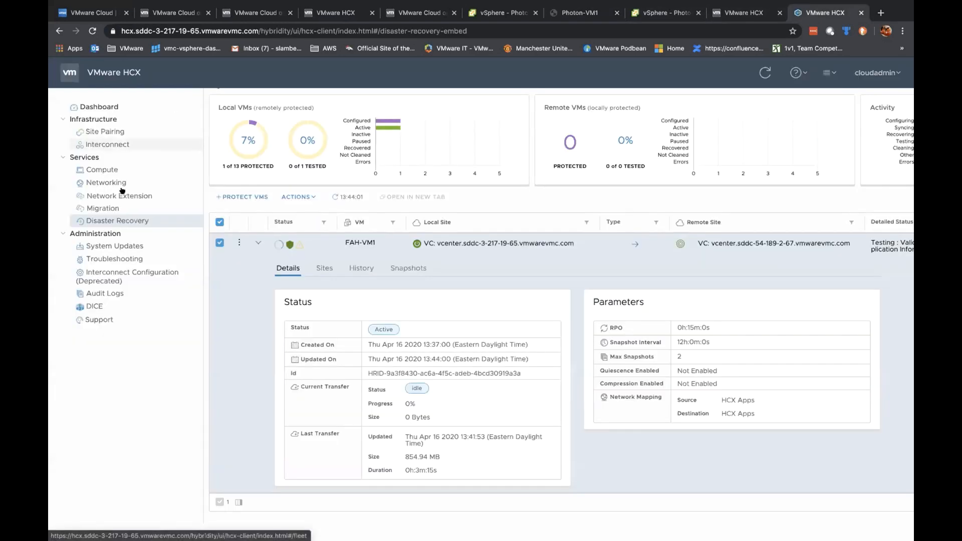
left_click(103, 208)
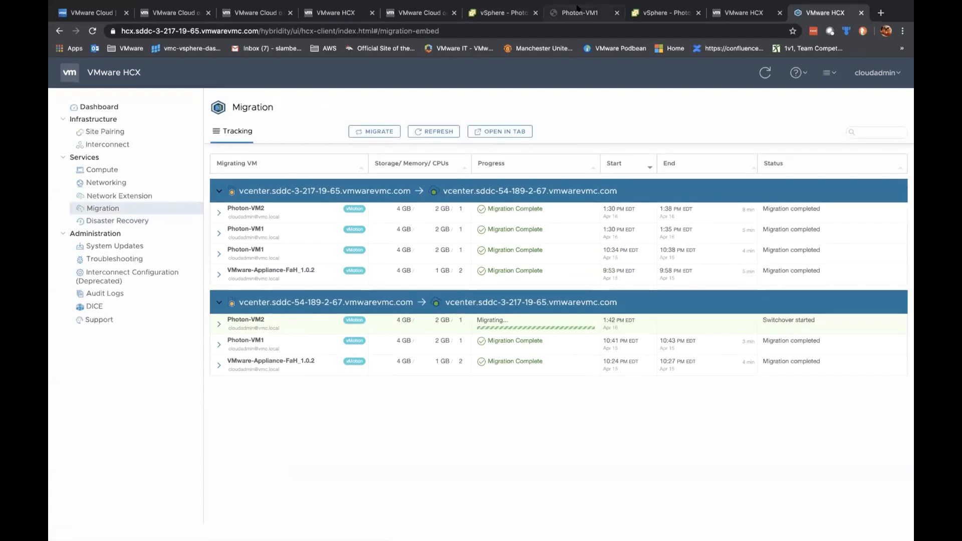
left_click(579, 10)
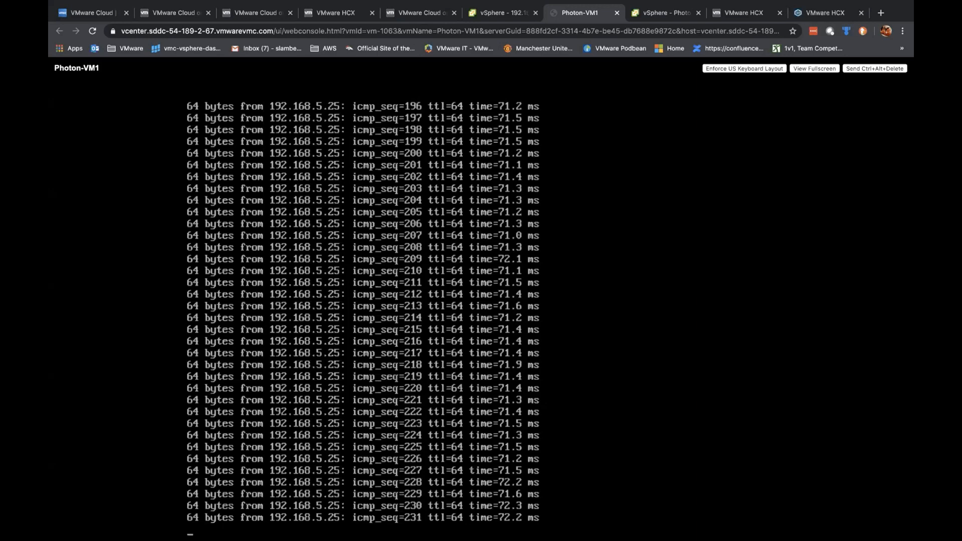
left_click(825, 13)
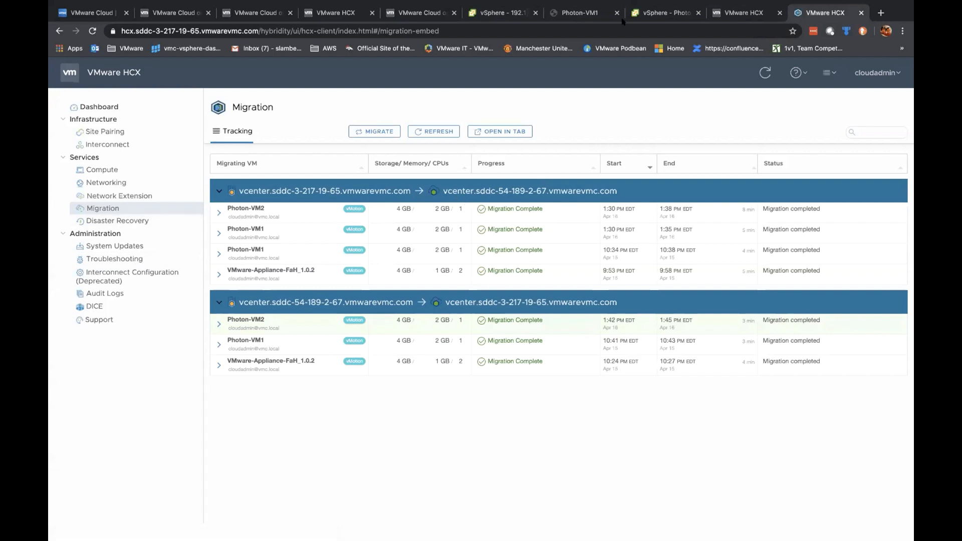
left_click(581, 15)
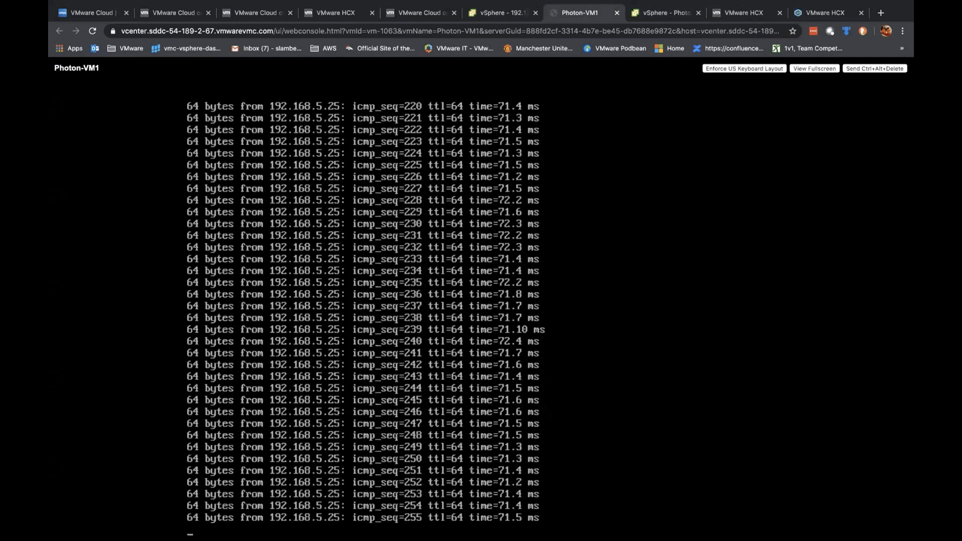
left_click(615, 13)
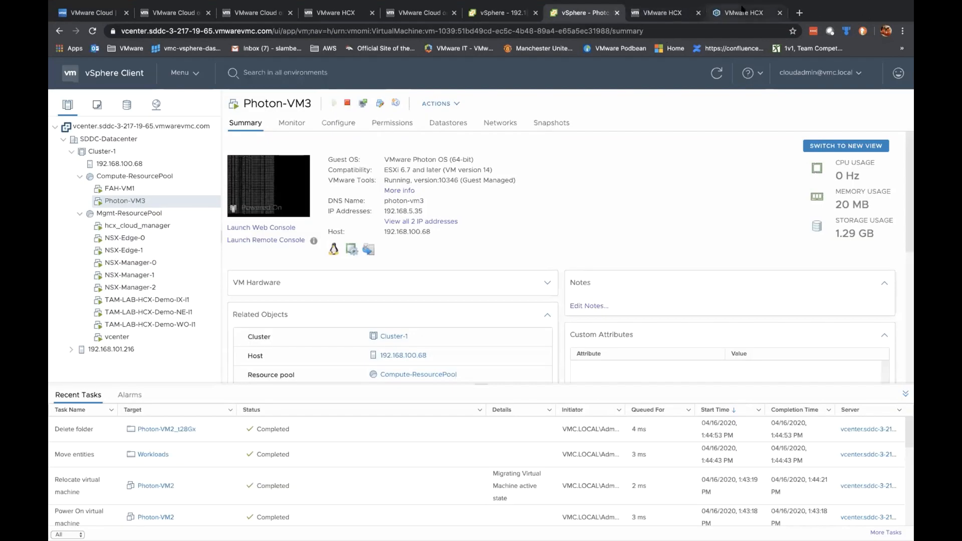
left_click(741, 13)
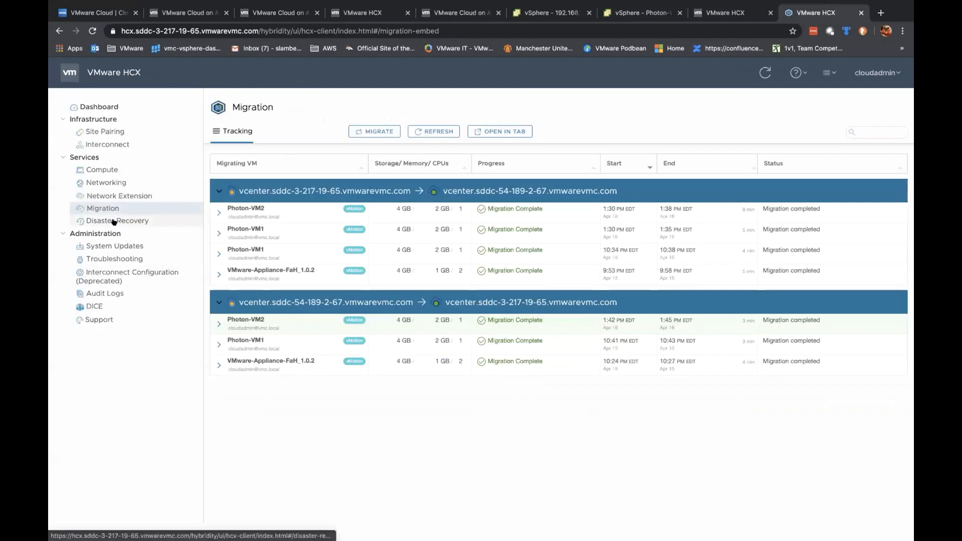
Step: Run Test Recover Cleanup on the FAH-VM1 replication from Disaster Recovery
left_click(113, 220)
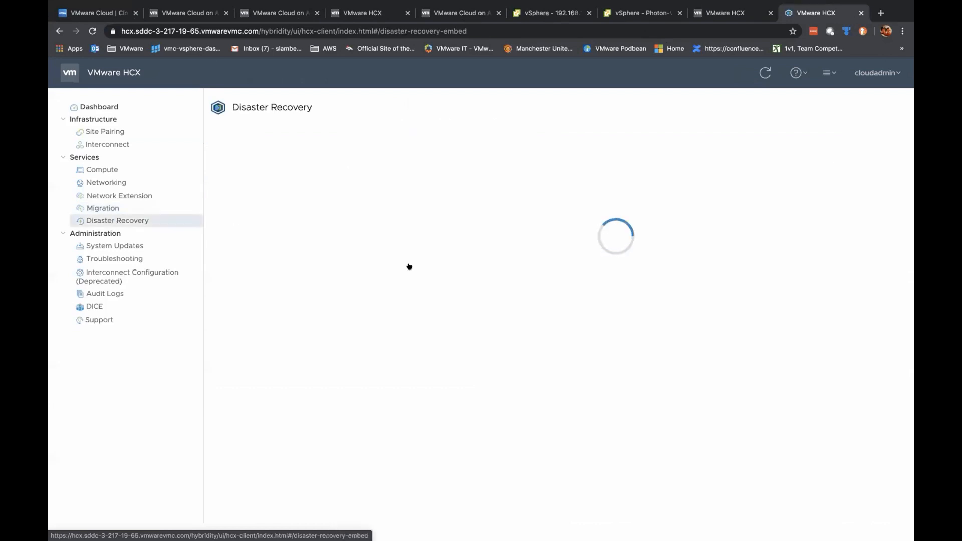
mouse_move(297, 269)
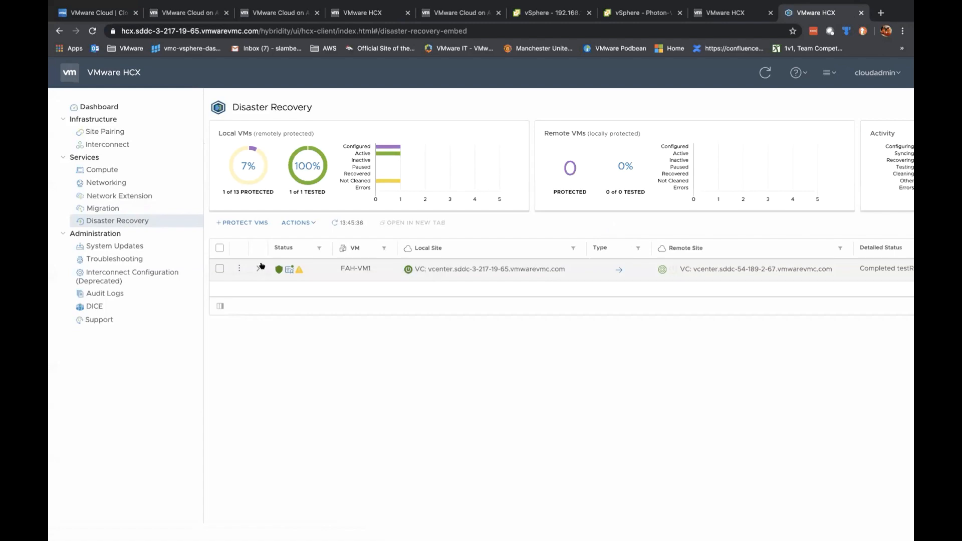
left_click(219, 269)
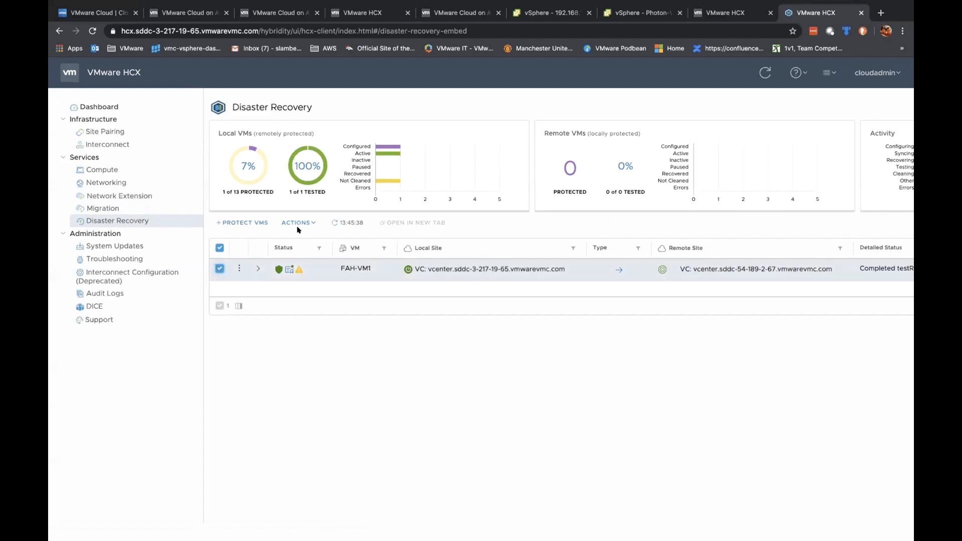
left_click(319, 221)
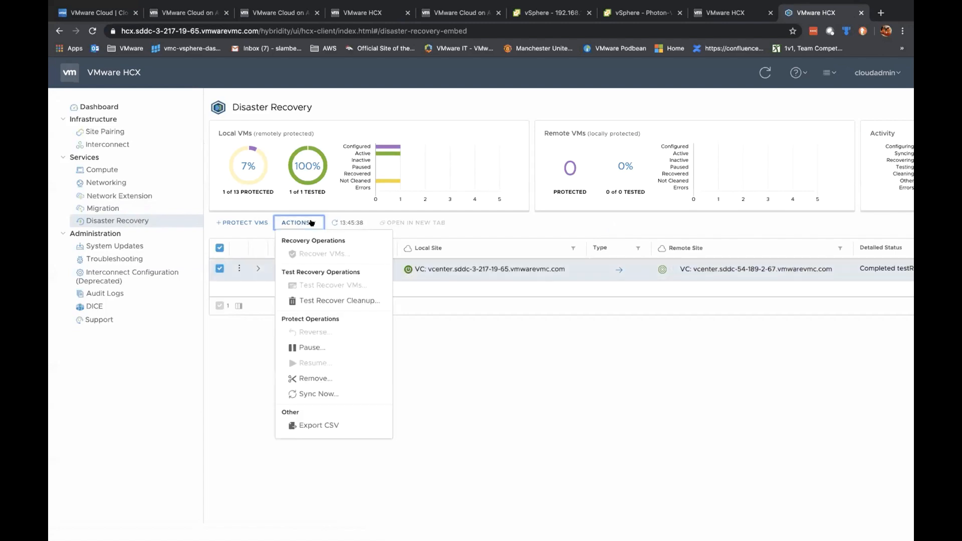
left_click(349, 301)
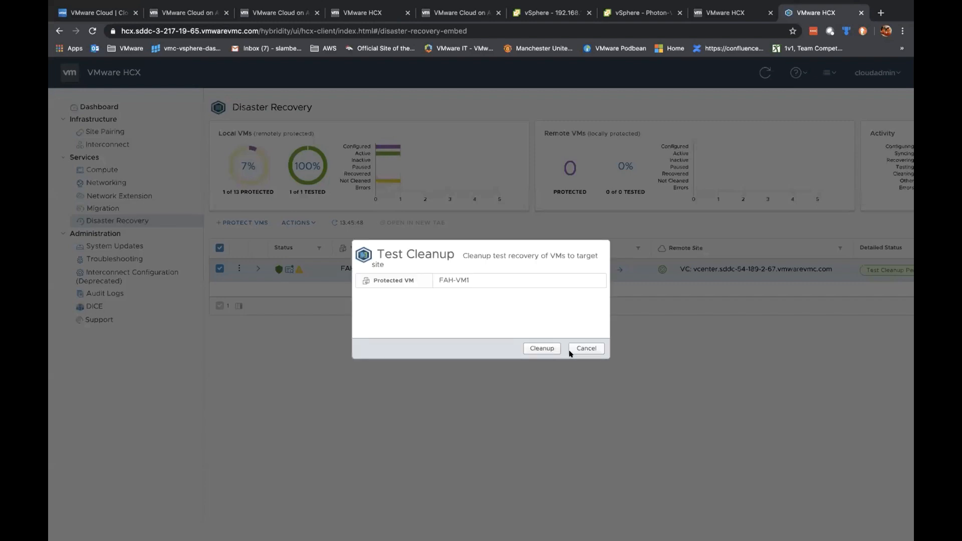
left_click(540, 346)
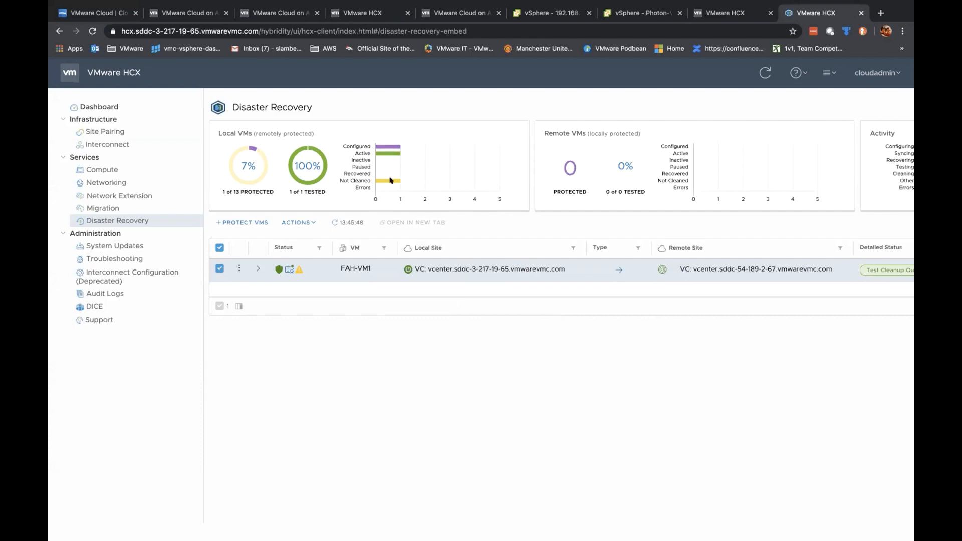
Step: Expand the FAH-VM1 row to follow the cleanup progress
mouse_move(383, 180)
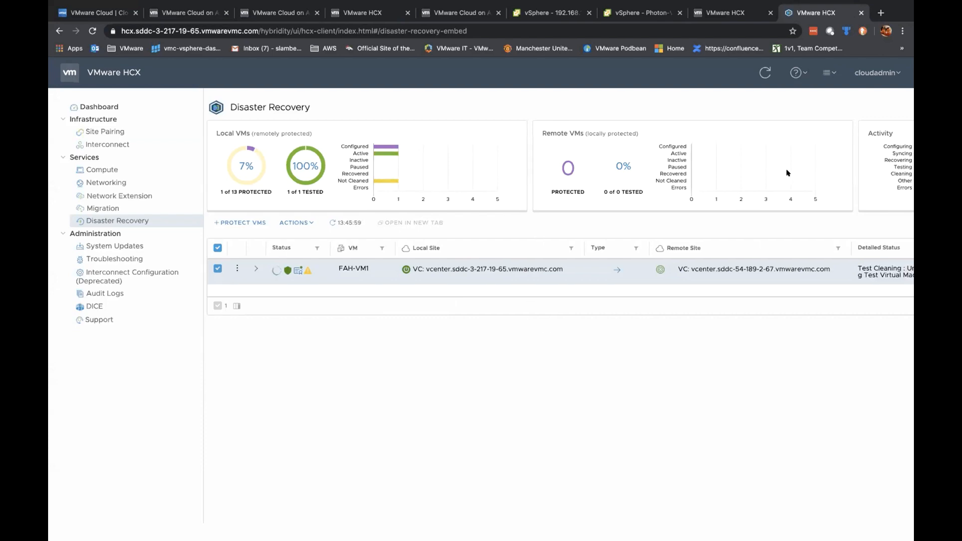
scroll(786, 173, "right", 5)
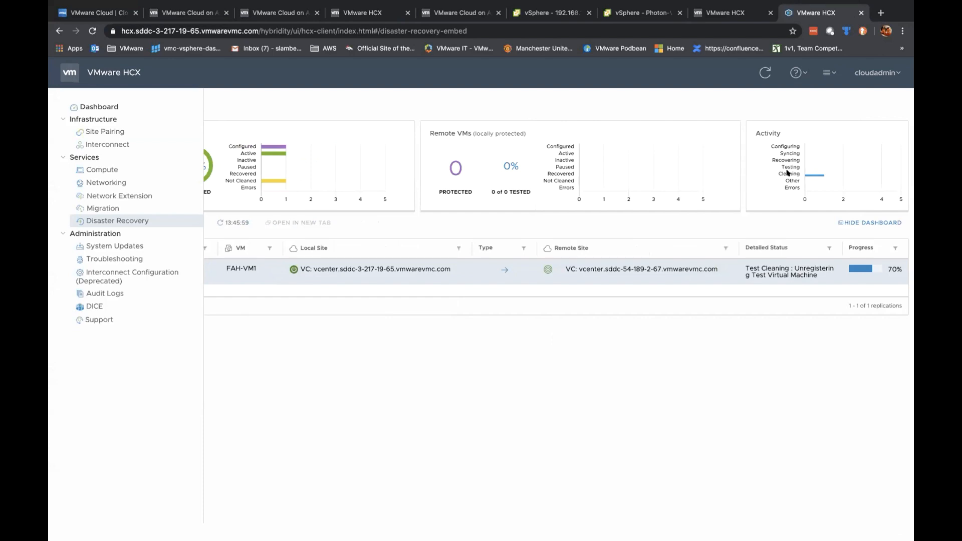
scroll(786, 173, "left", 2)
scroll(787, 172, "right", 2)
scroll(834, 280, "left", 5)
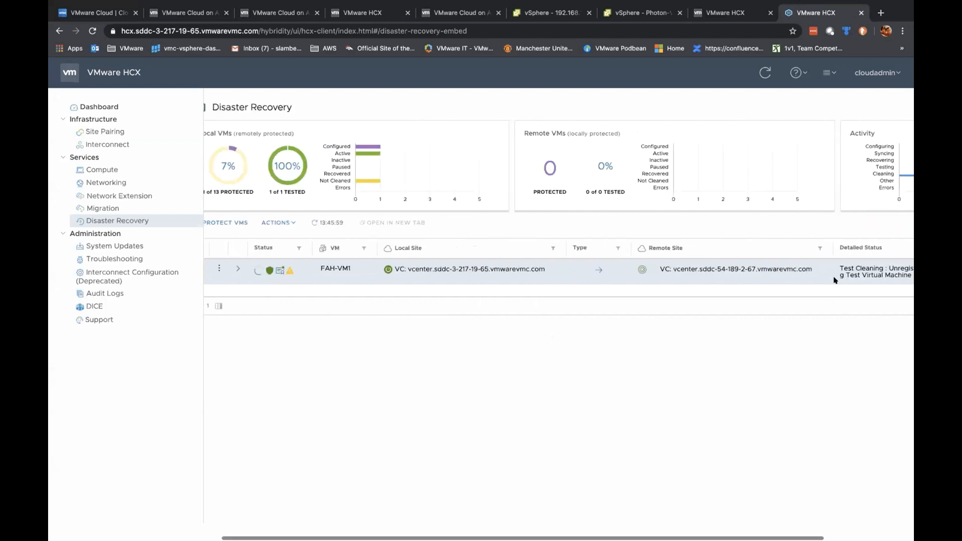
scroll(834, 280, "right", 5)
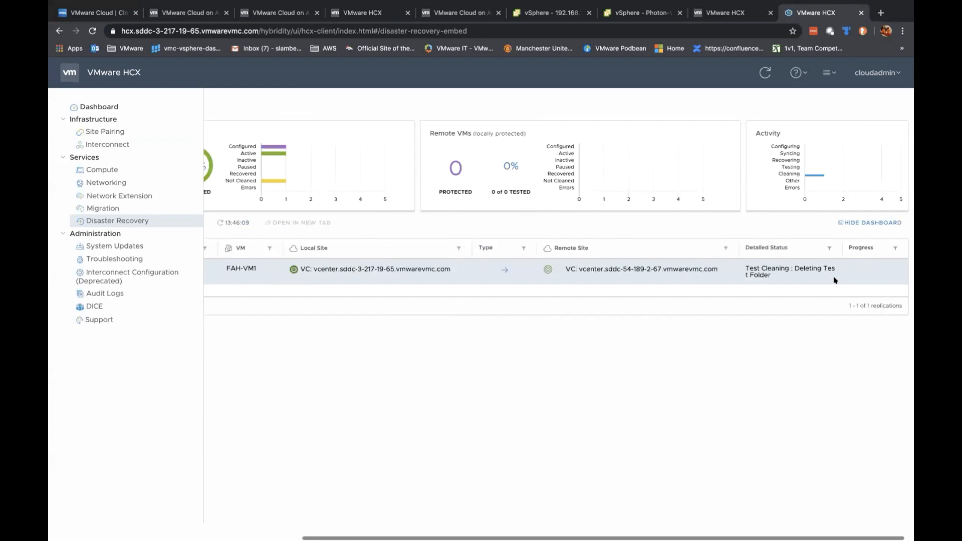
scroll(834, 279, "left", 5)
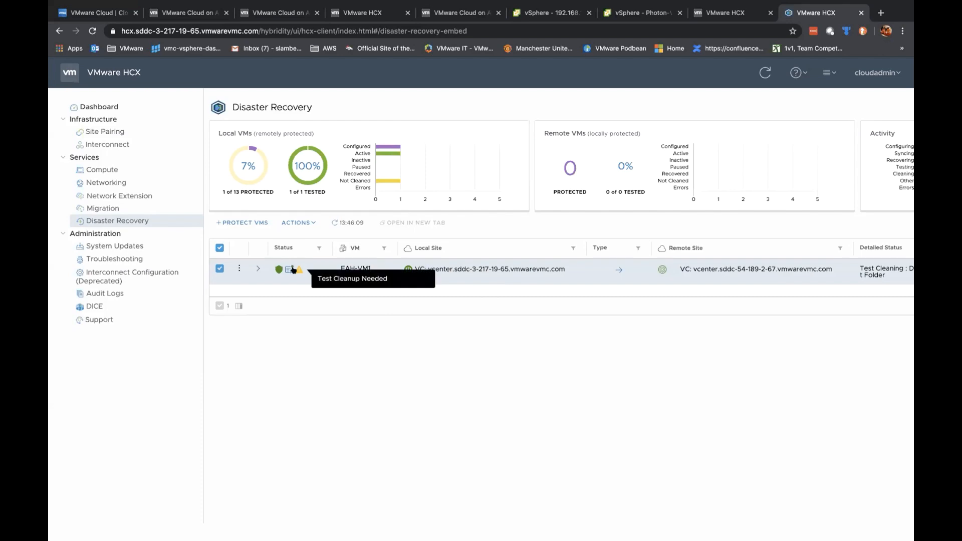
left_click(257, 267)
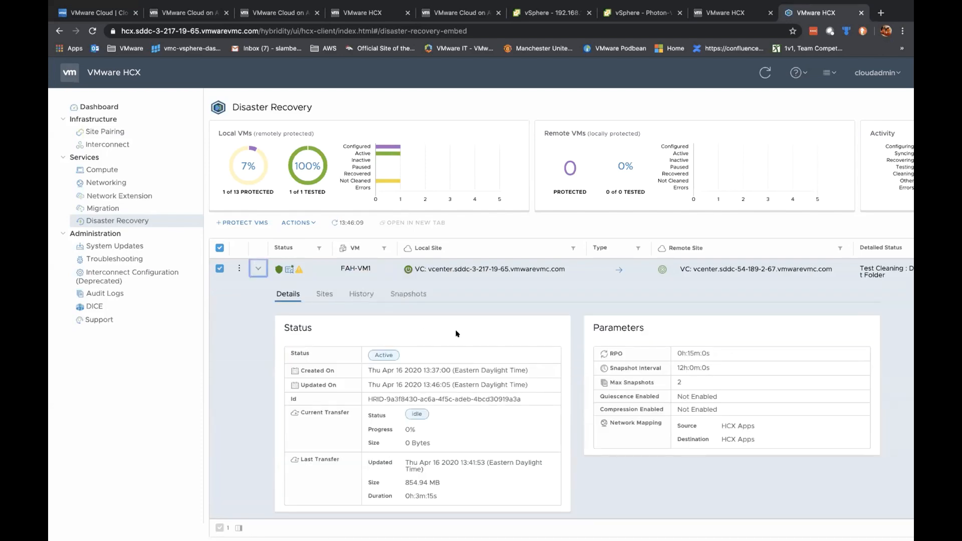
Step: Review FAH-VM1's replica snapshots, activity history and source/destination sites
left_click(394, 293)
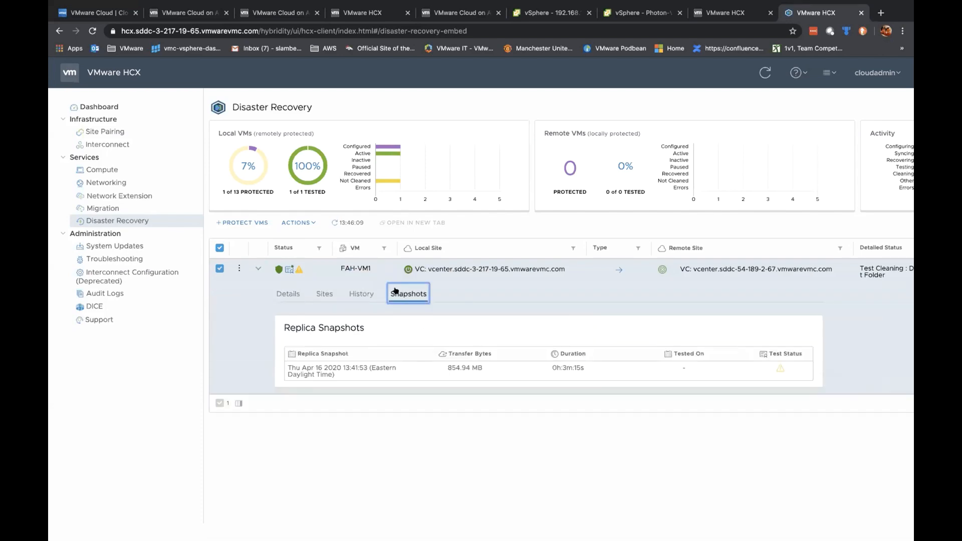
left_click(361, 292)
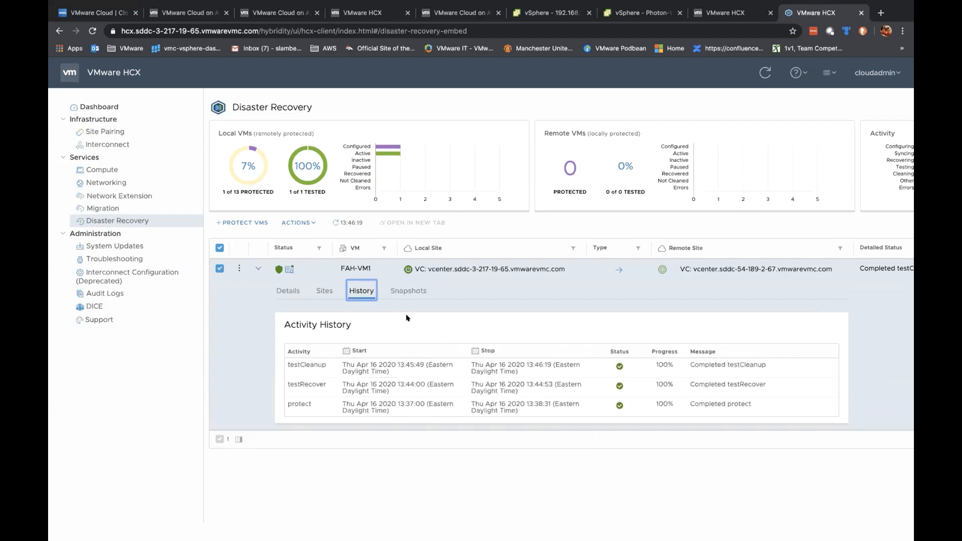
left_click(323, 297)
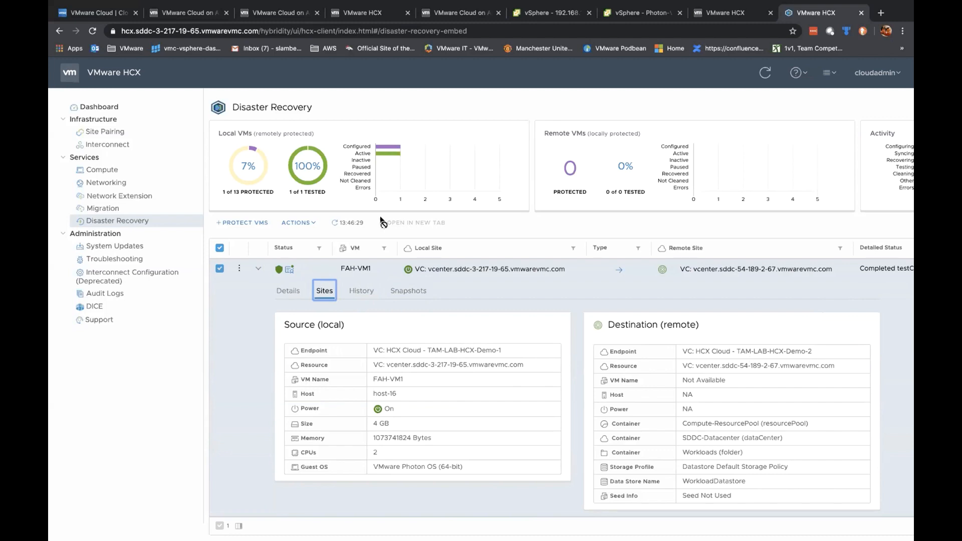
Step: Switch to the vSphere Photon-VM3 summary page and close it
mouse_move(289, 269)
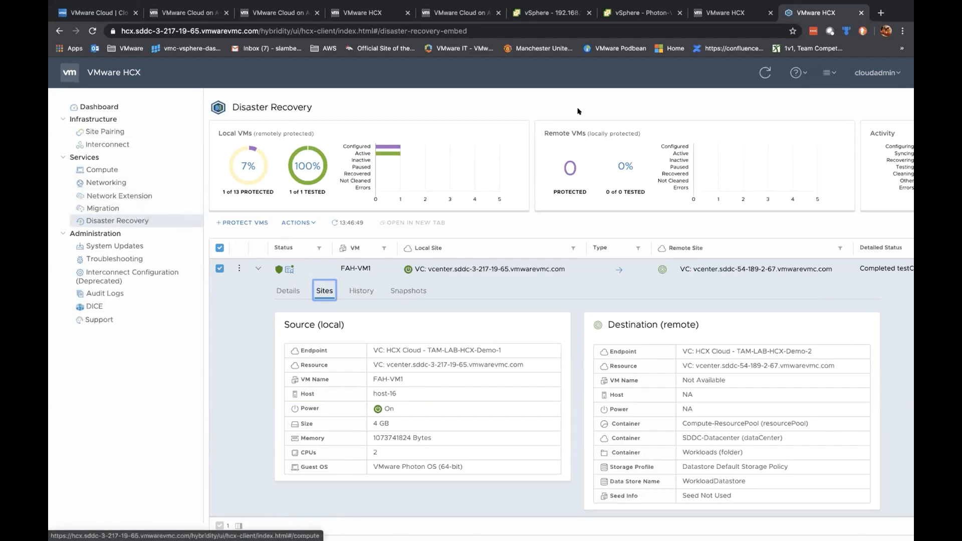
left_click(628, 10)
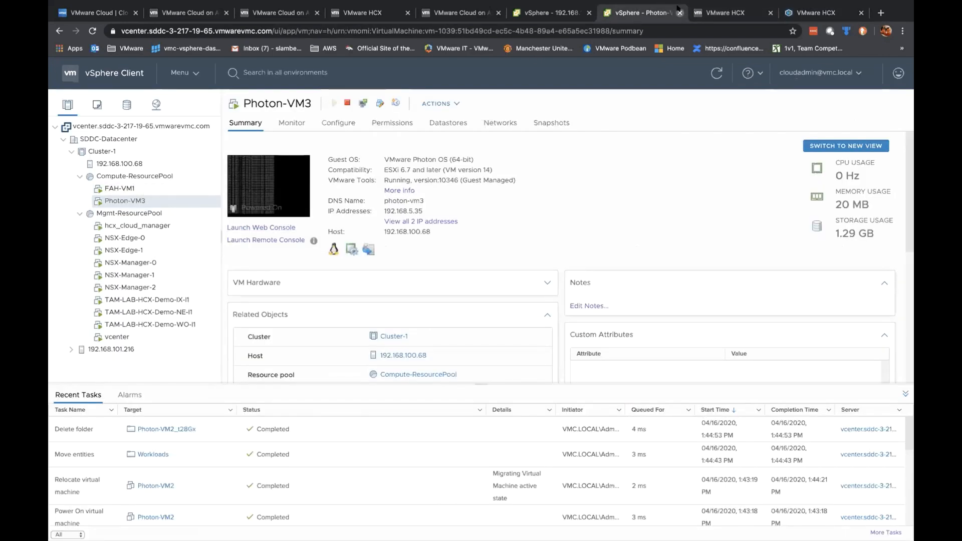
left_click(679, 11)
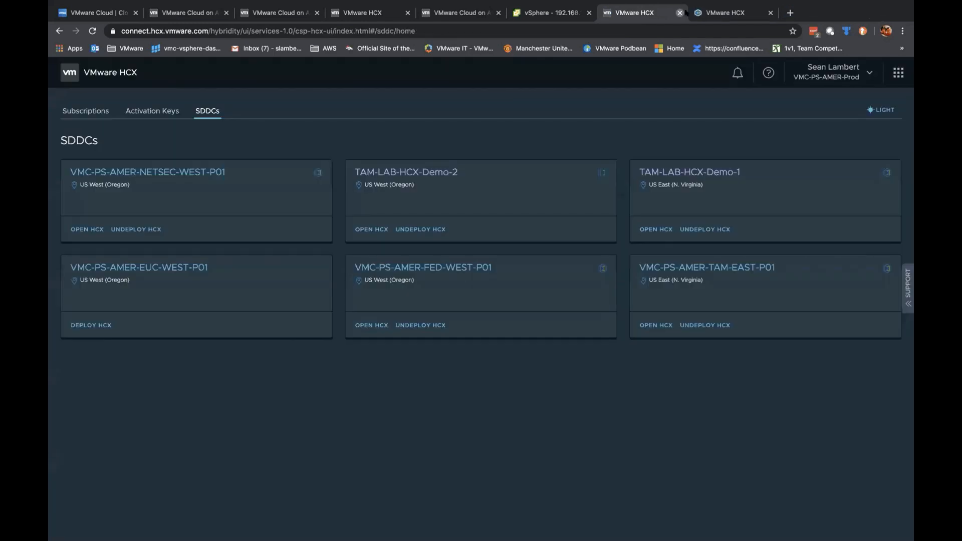
Step: Close the SDDCs tab and show HCX Site Pairing for TAM-LAB-HCX-Demo-1 and -2
left_click(678, 11)
left_click(99, 132)
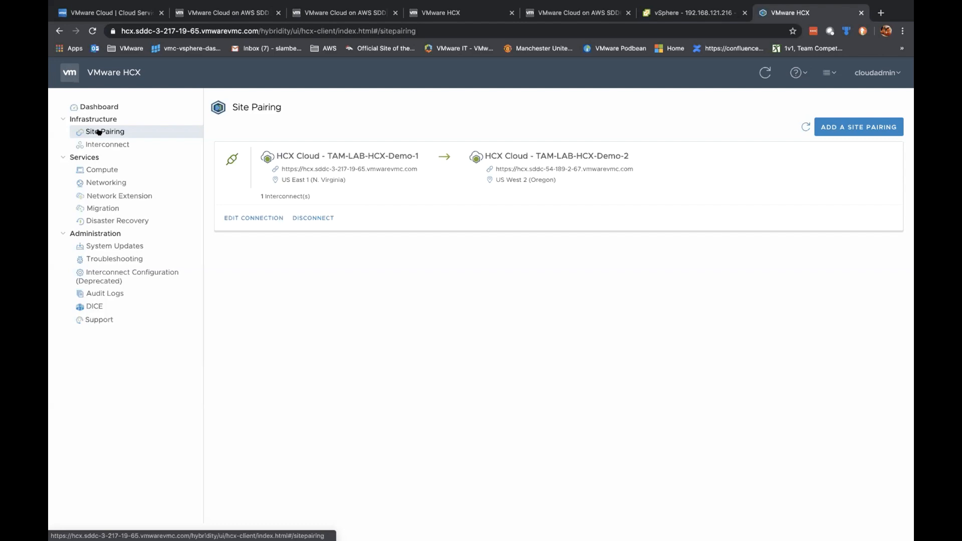
Step: Edit the TAM-LAB-HCX-Demo service mesh, keeping its sites, compute profiles and services unchanged
left_click(108, 144)
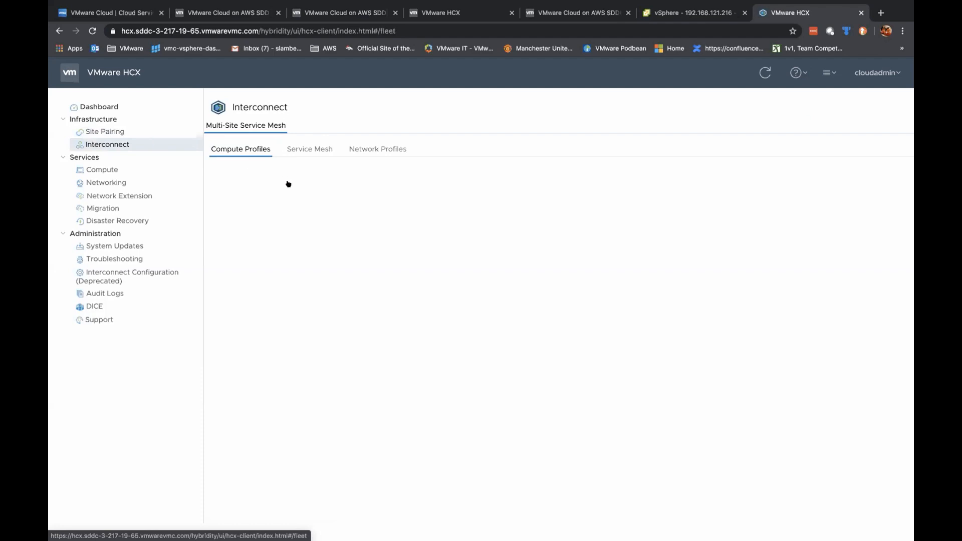
left_click(308, 149)
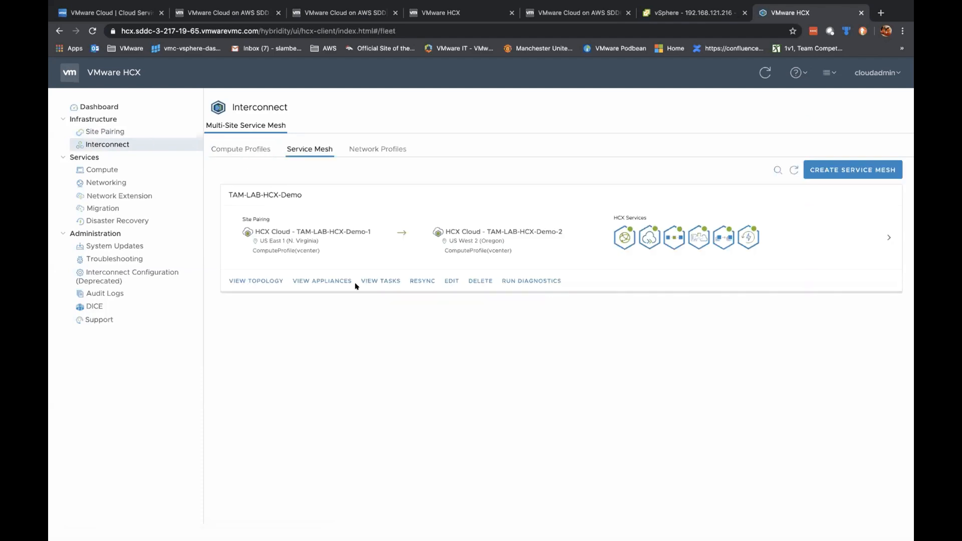
left_click(447, 280)
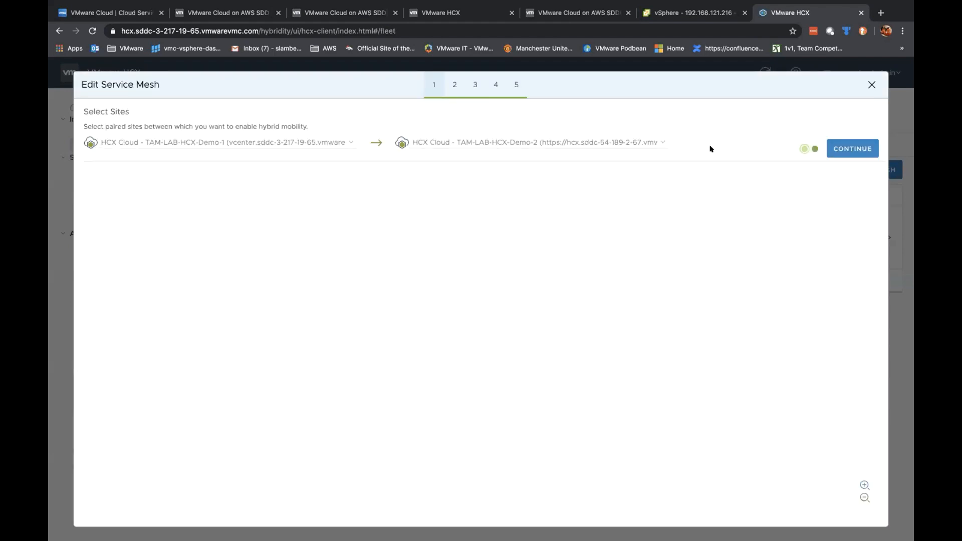
left_click(856, 147)
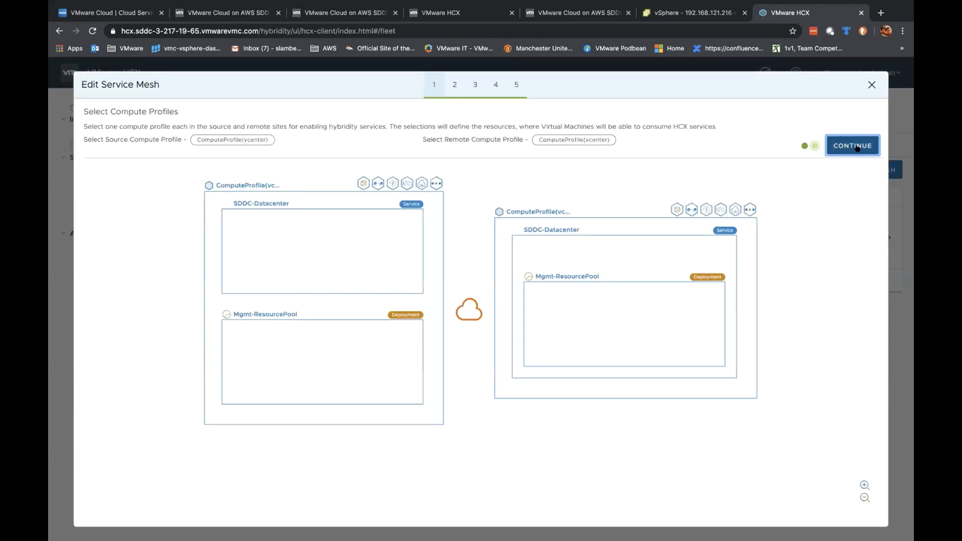
left_click(856, 147)
left_click(852, 414)
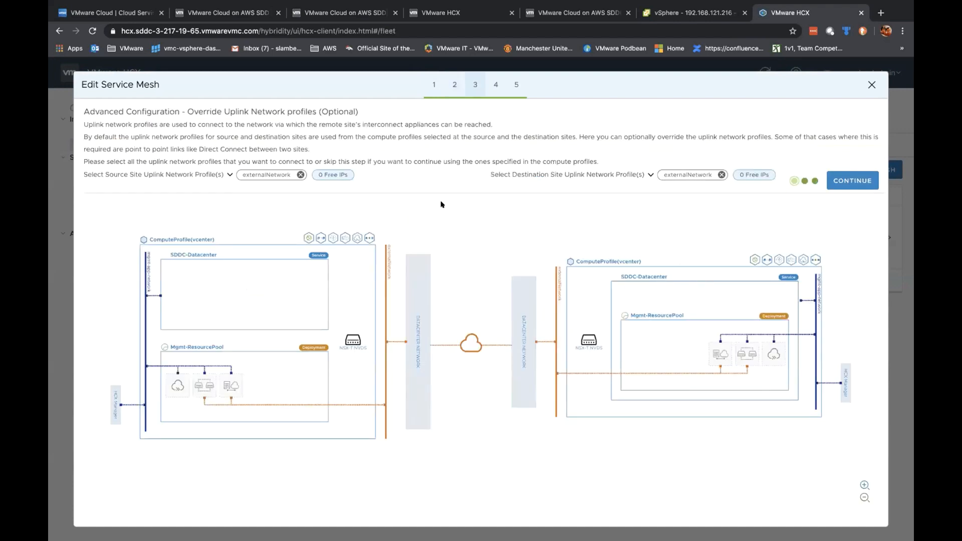
Step: Replace externalNetwork with mgmt-app-network as both source and destination uplink profiles
left_click(224, 175)
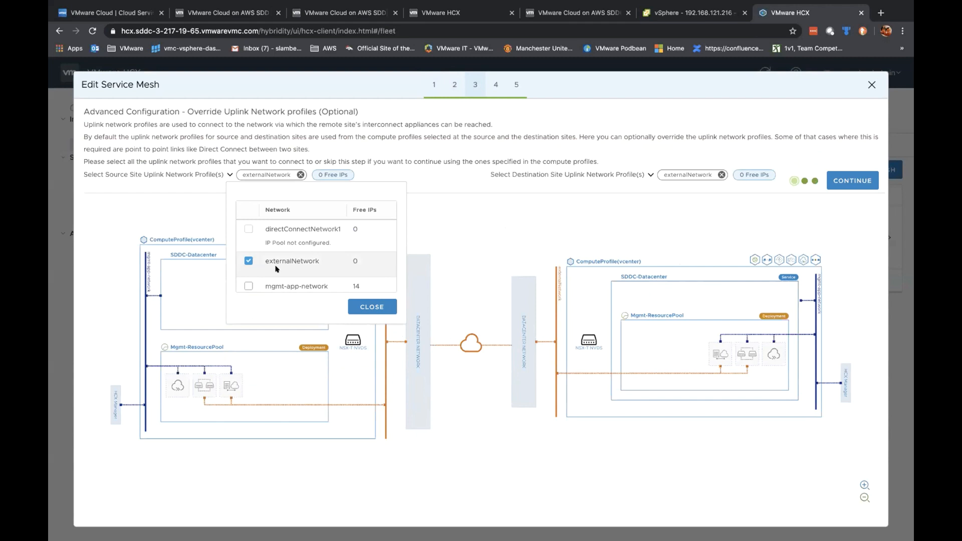
left_click(247, 286)
left_click(249, 261)
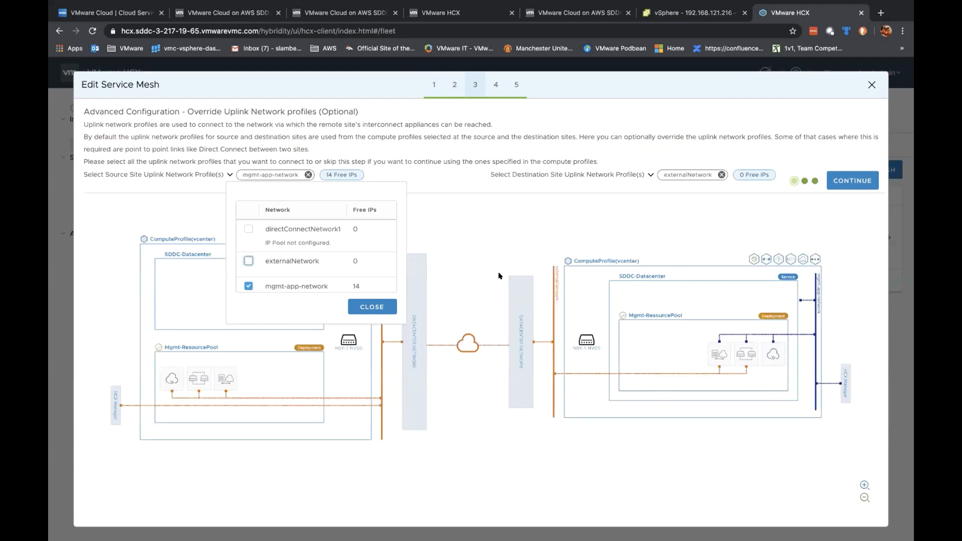
left_click(649, 175)
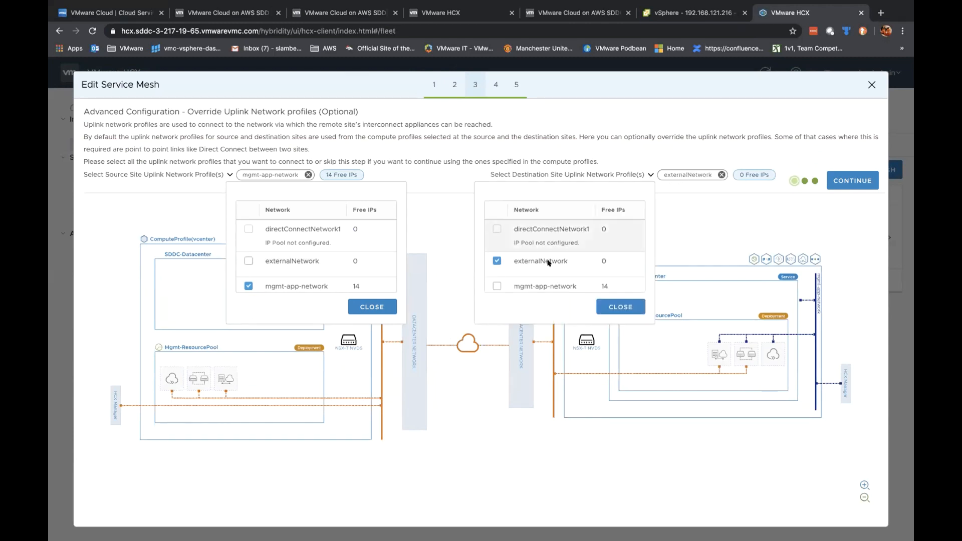
left_click(496, 285)
left_click(496, 260)
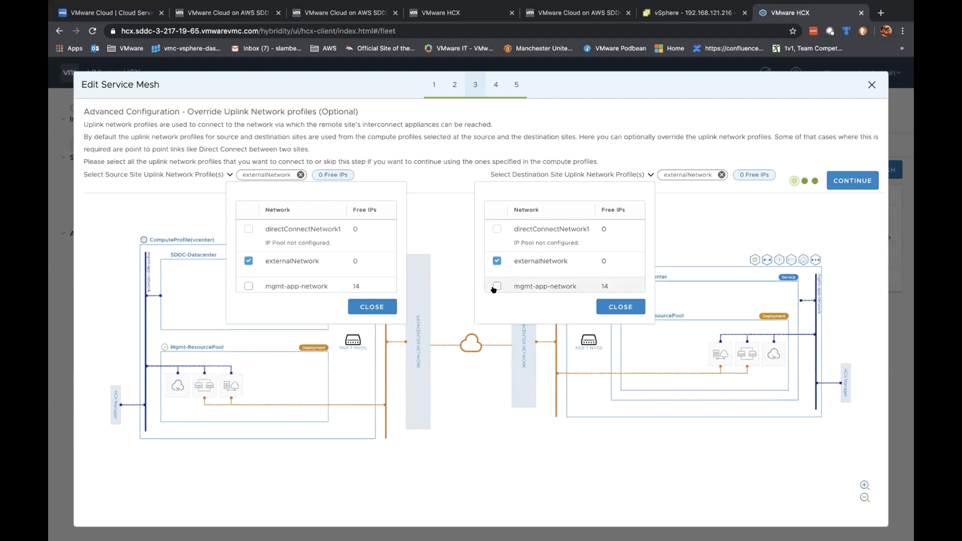
left_click(495, 287)
left_click(495, 286)
left_click(247, 285)
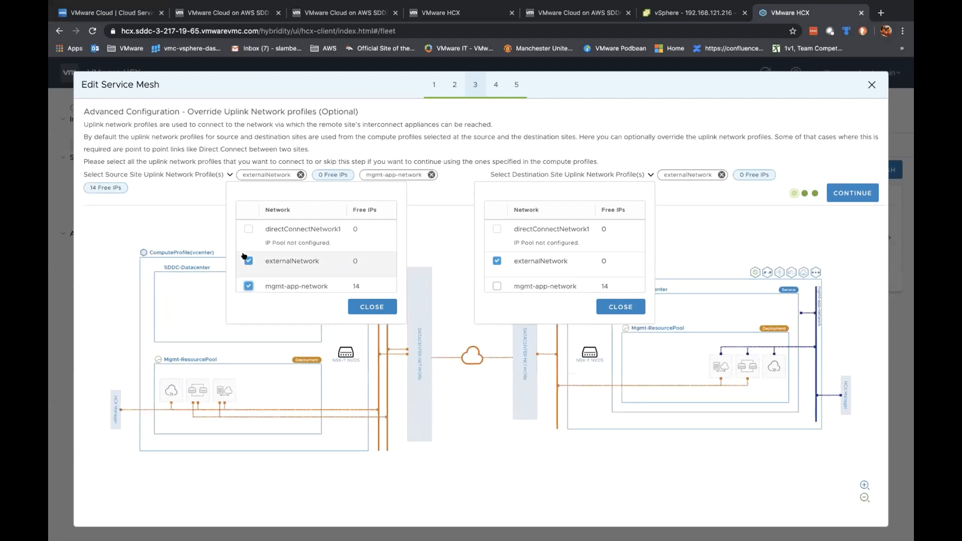
left_click(371, 307)
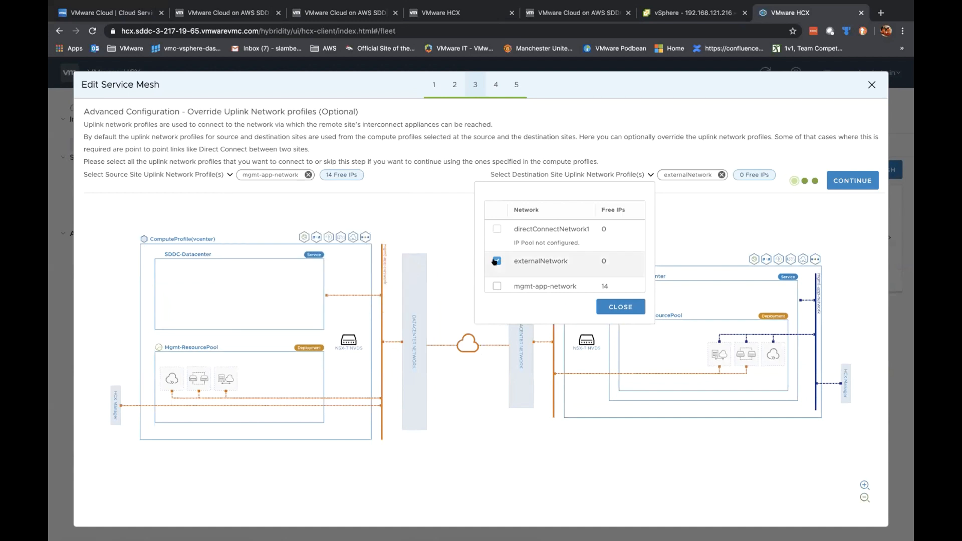
left_click(495, 261)
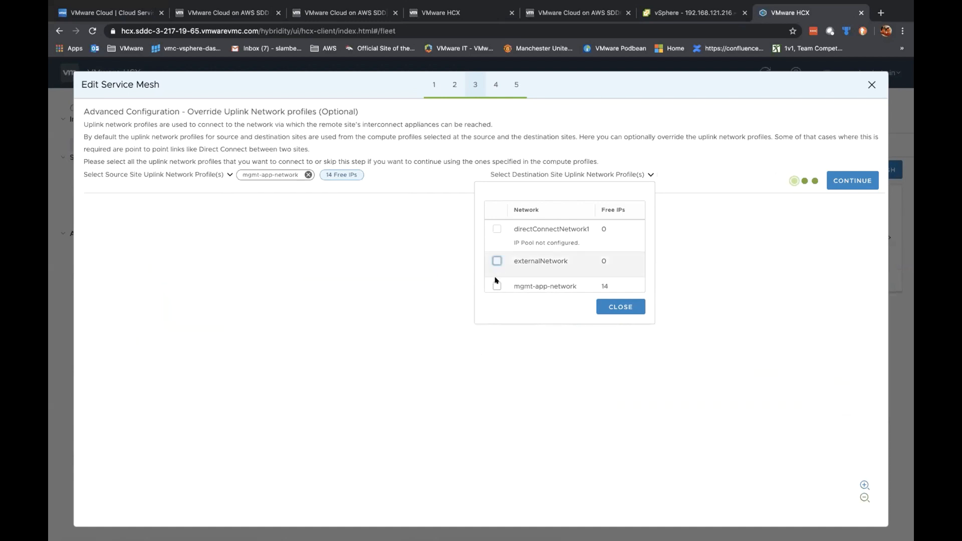
left_click(495, 286)
left_click(619, 305)
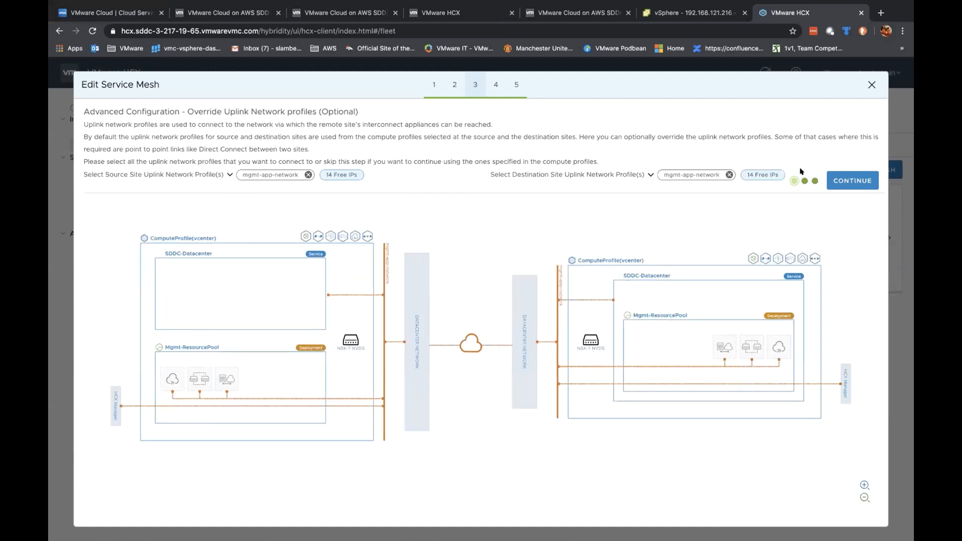
Step: Accept the remaining defaults and finish the service mesh modification
left_click(852, 179)
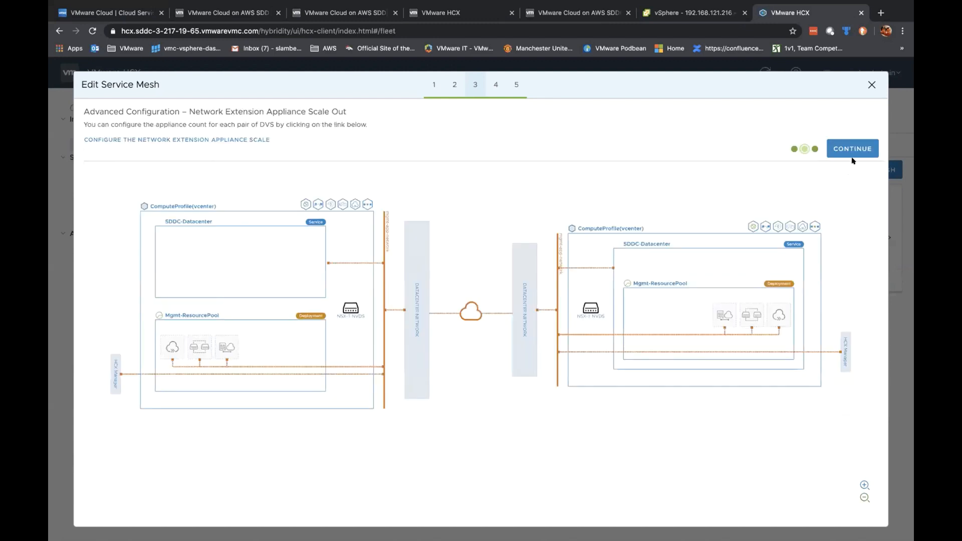
left_click(851, 153)
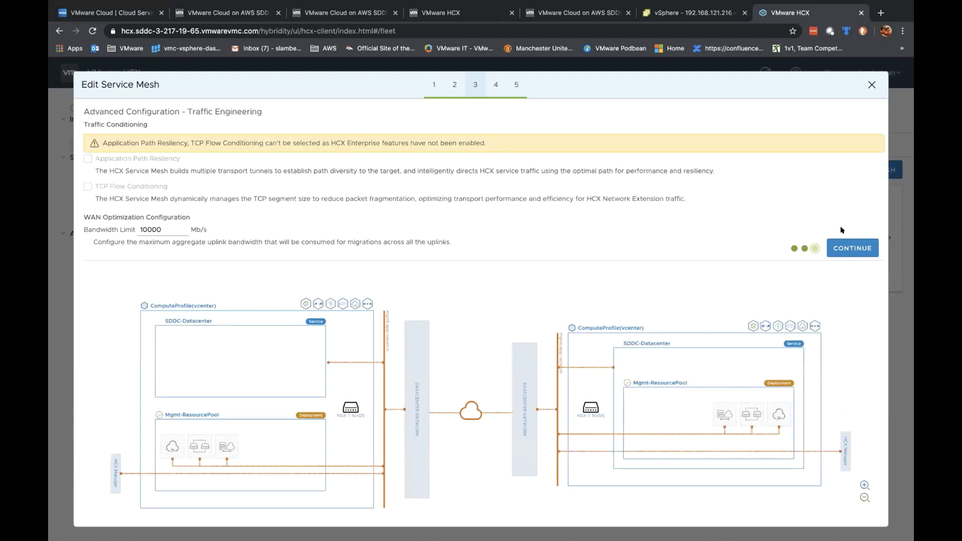
left_click(842, 248)
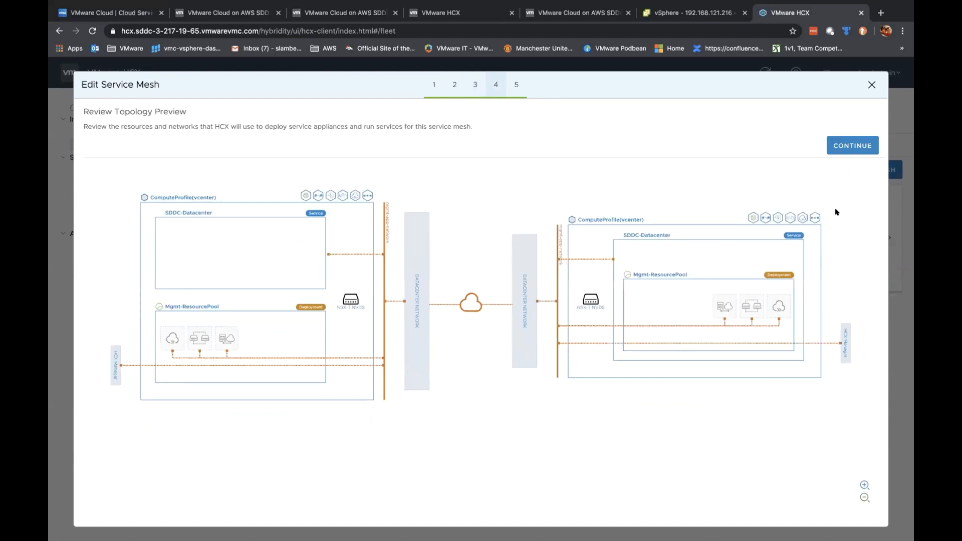
left_click(861, 145)
left_click(859, 157)
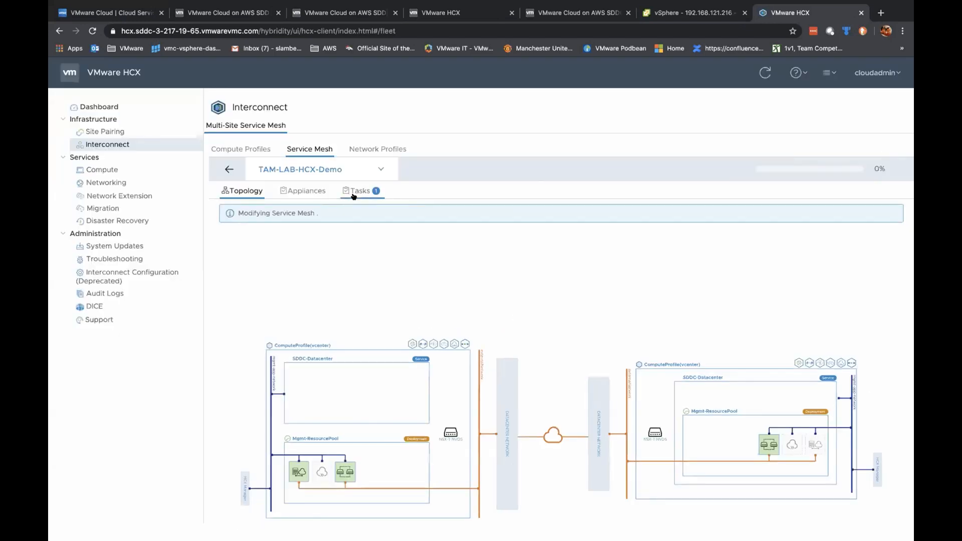
Step: Check the mesh modify task, then view Site Pairing and the HCX Dashboard
left_click(355, 191)
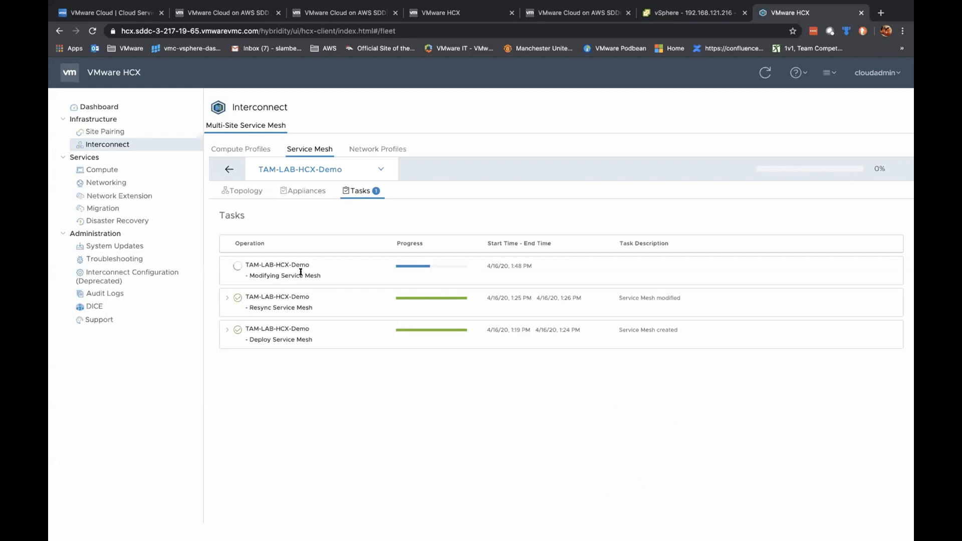
left_click(116, 131)
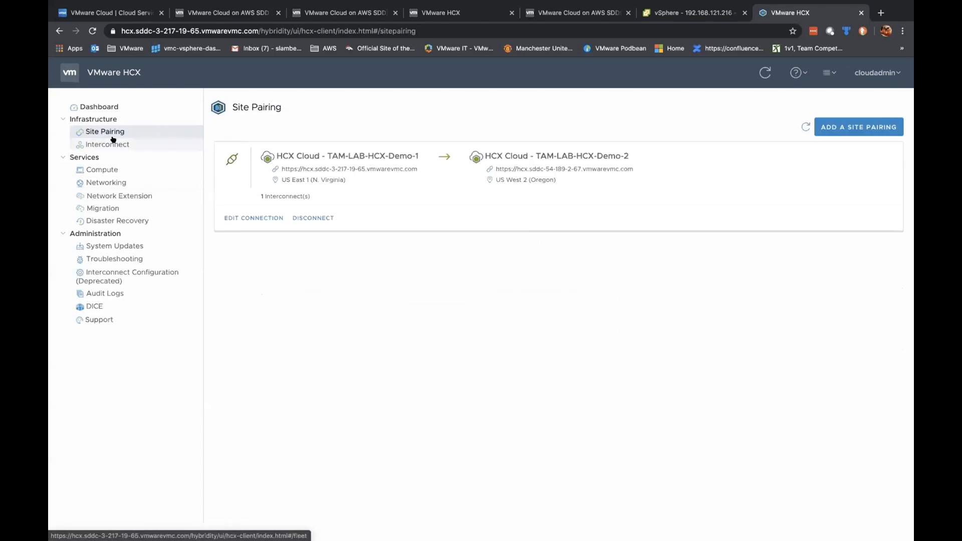
left_click(103, 106)
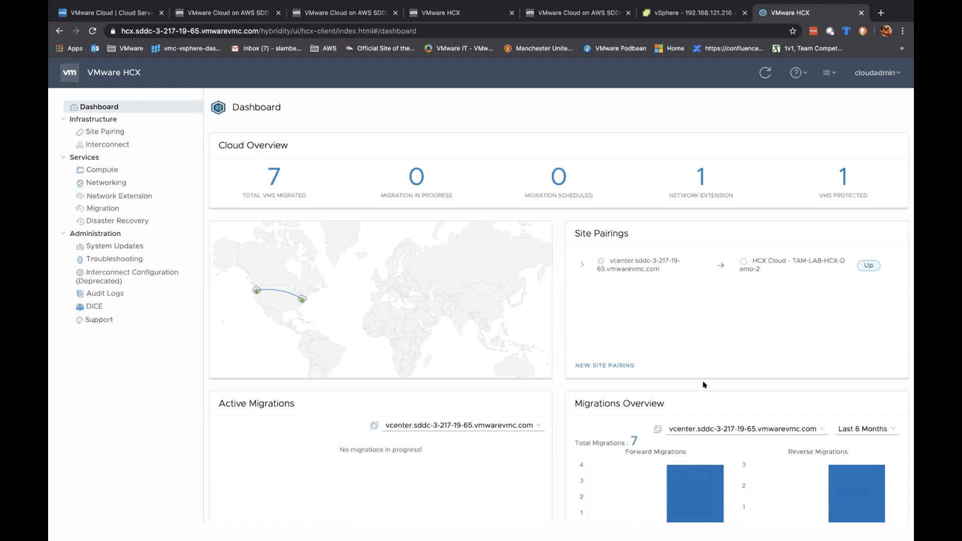
Step: Set the Migrations Overview period to This Month, review the dashboard, then go to vSphere Client
scroll(703, 384, "down", 5)
left_click(865, 312)
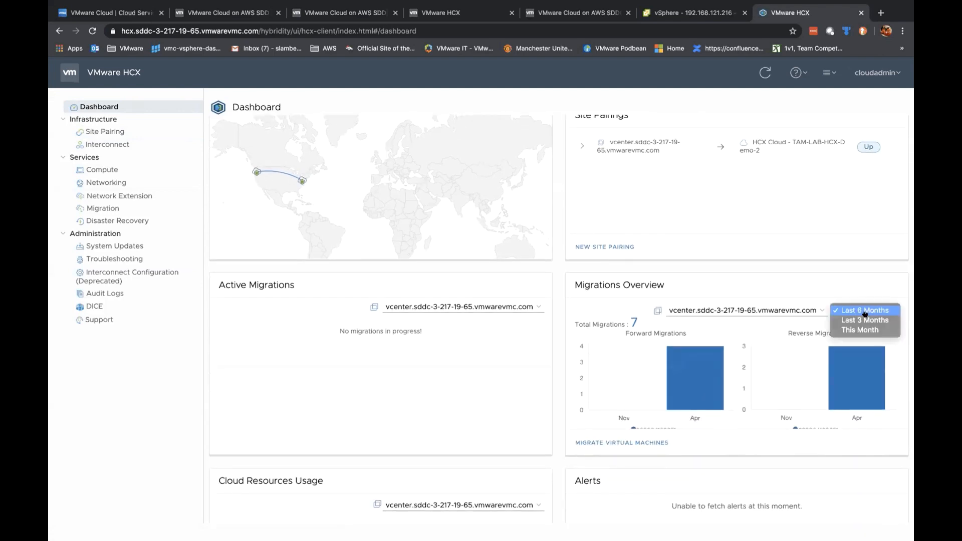
left_click(859, 329)
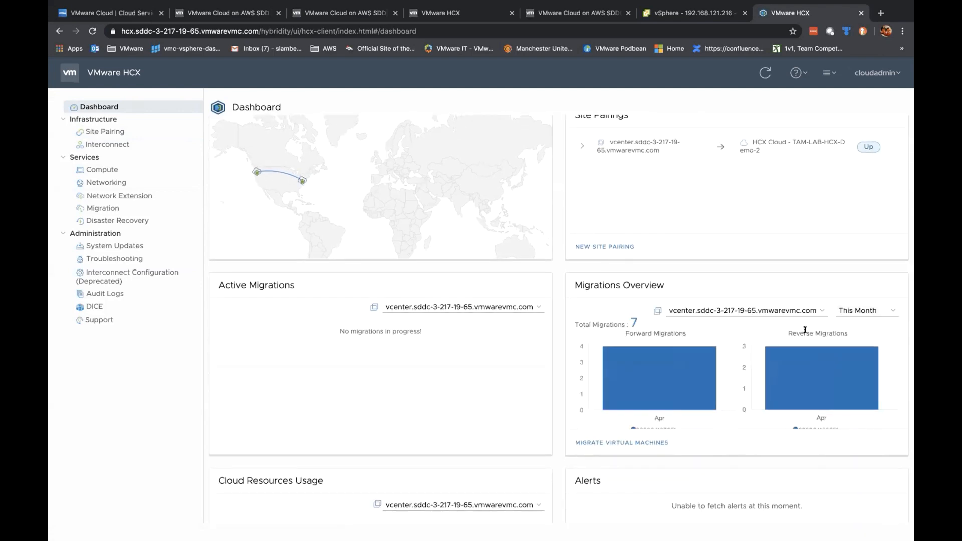
scroll(742, 385, "down", 1)
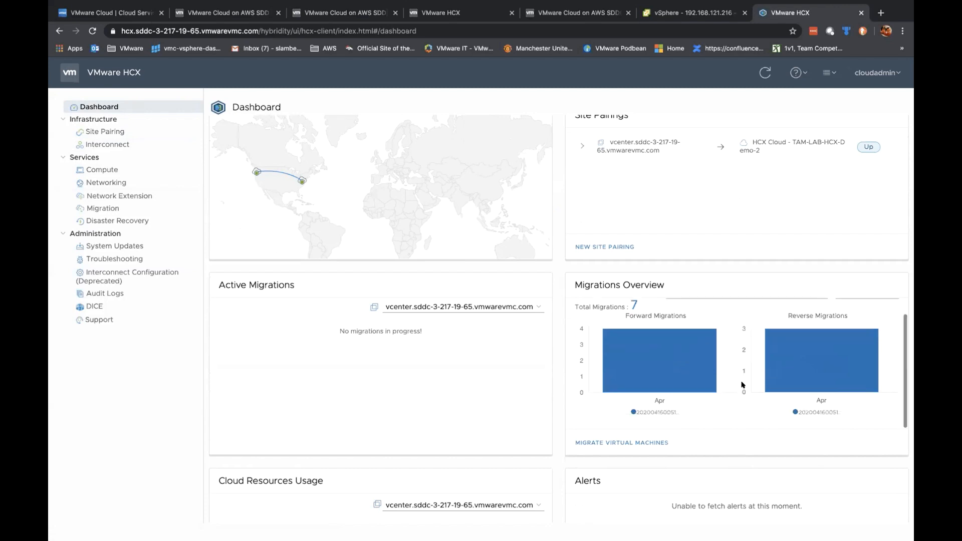
mouse_move(713, 386)
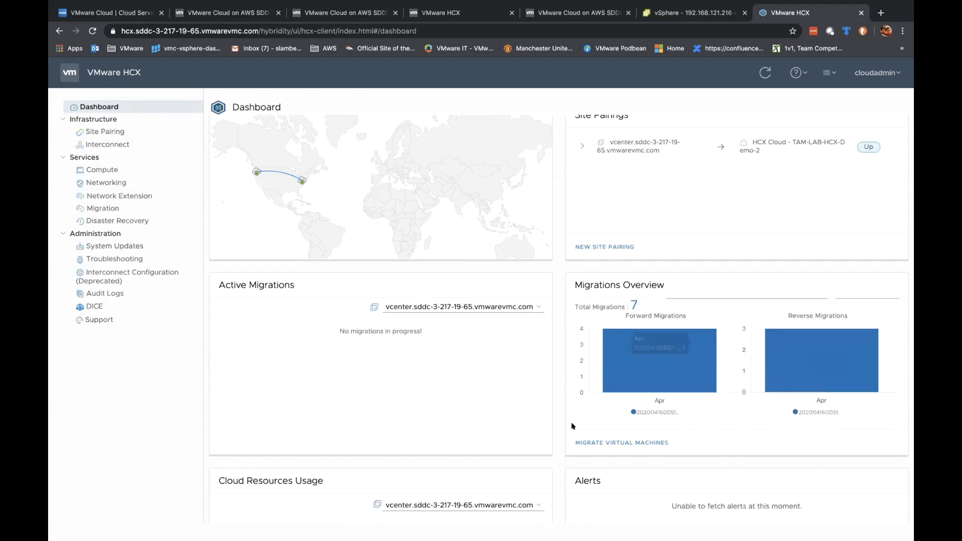
scroll(573, 426, "down", 5)
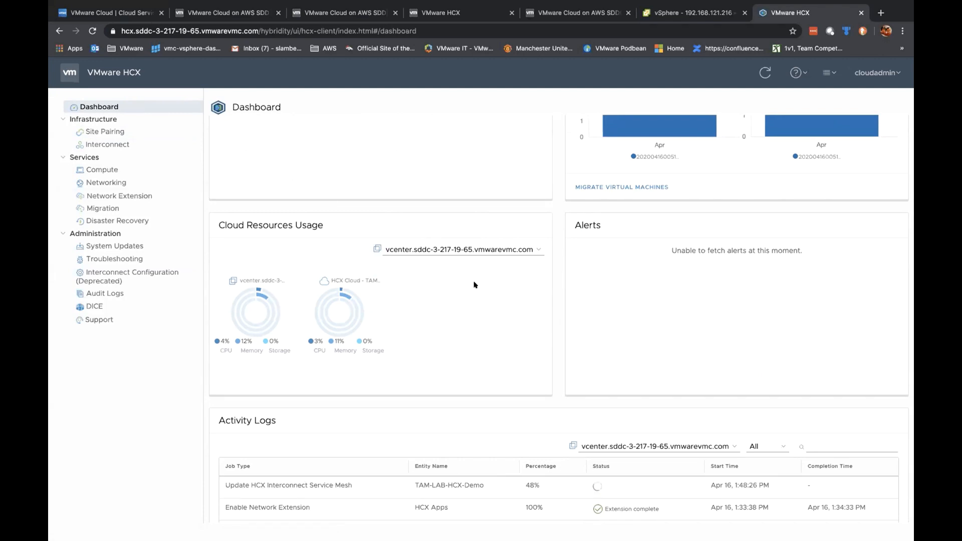
scroll(470, 234, "up", 10)
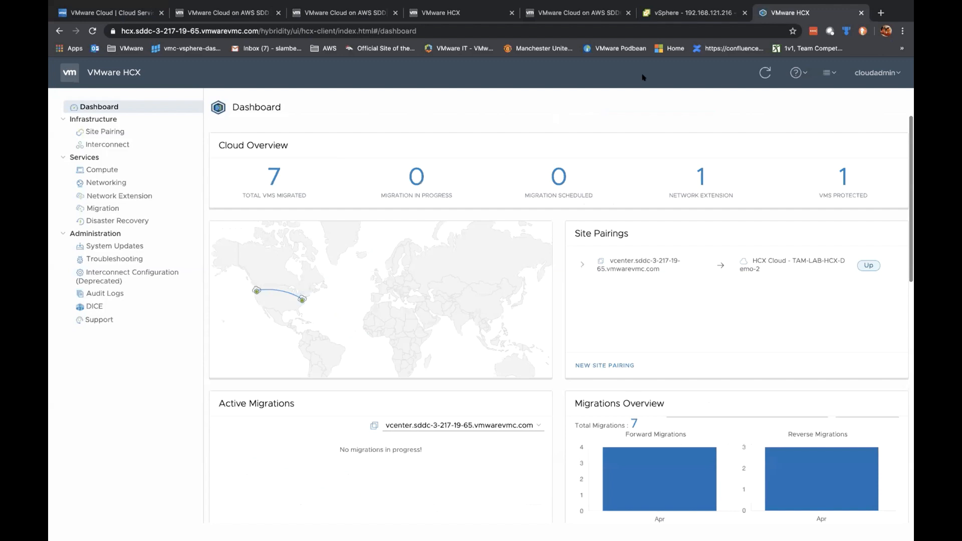
left_click(694, 12)
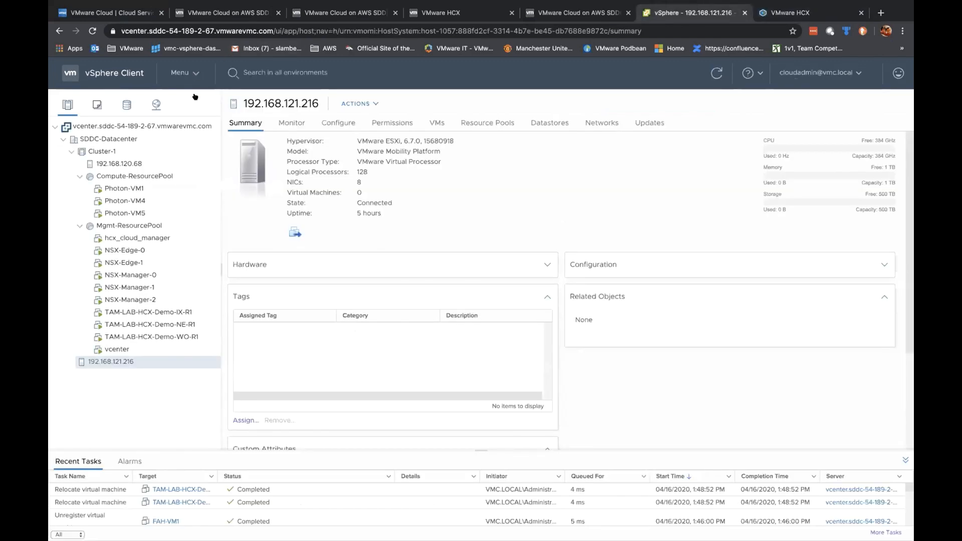
Step: Open the HCX plugin in vSphere Client and go to its Site Pairing page
left_click(195, 74)
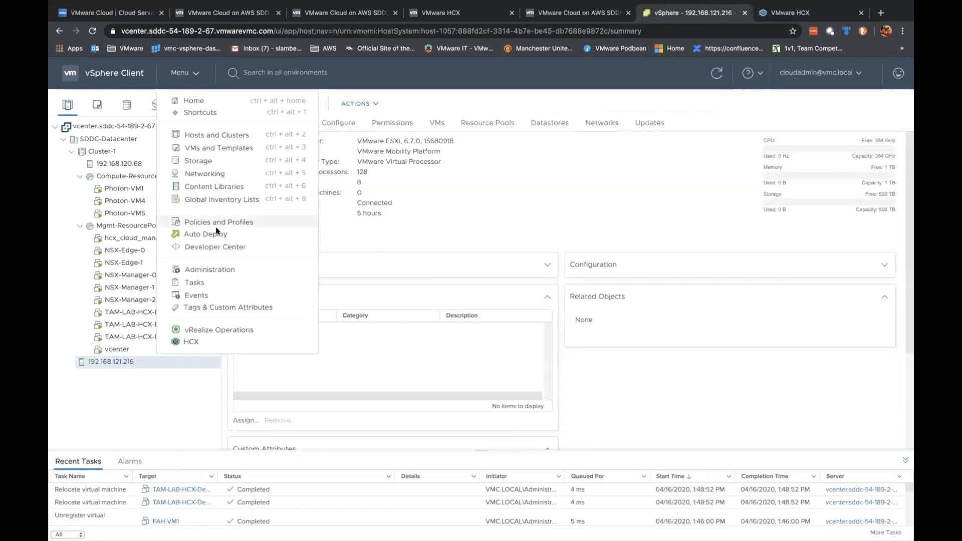
left_click(203, 343)
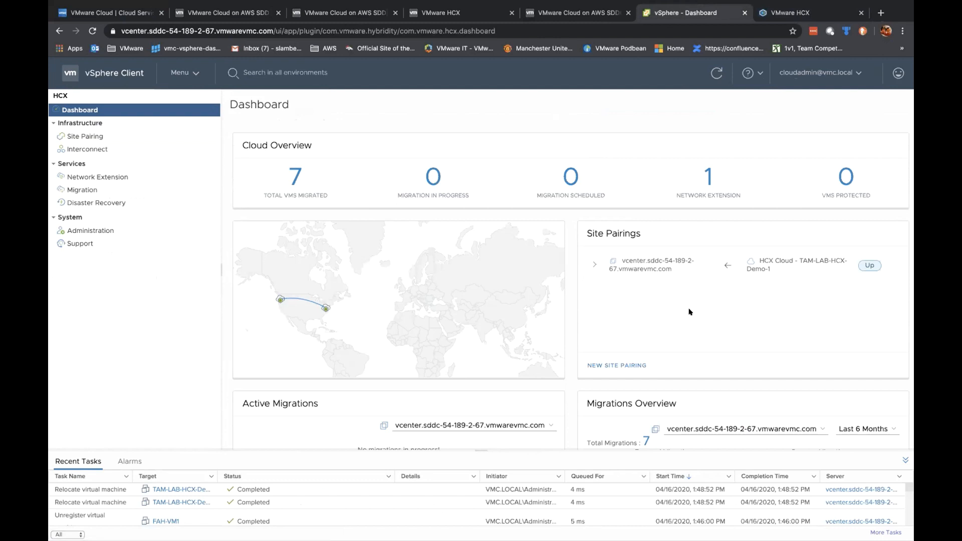
left_click(129, 135)
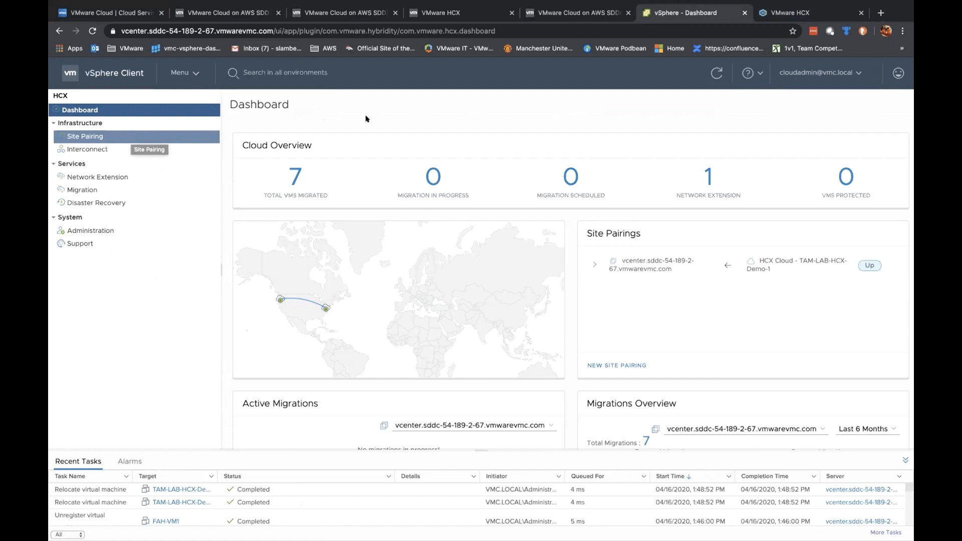
left_click(91, 138)
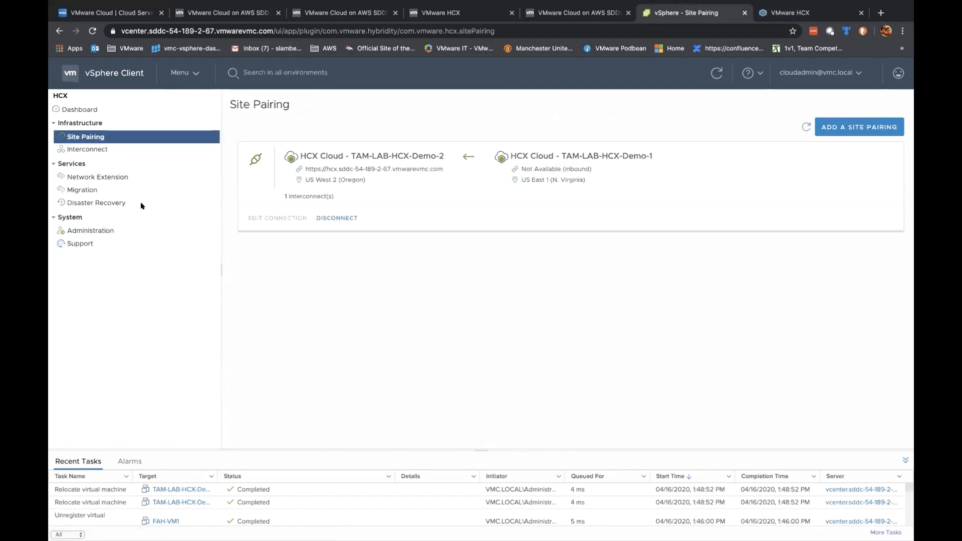
Step: Confirm both HCX sites run R139:3.5.3.16019552 in Administration, then return to the HCX dashboard
left_click(794, 14)
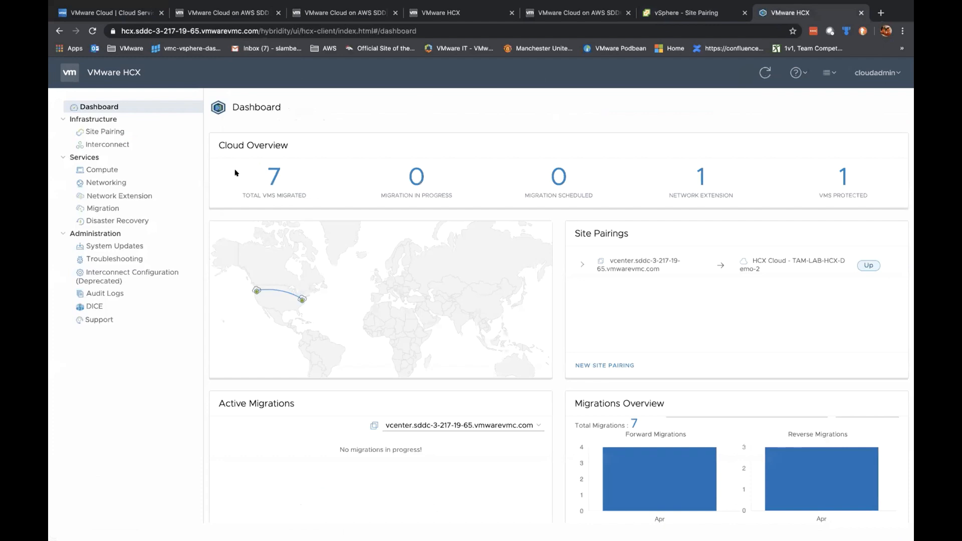
left_click(684, 13)
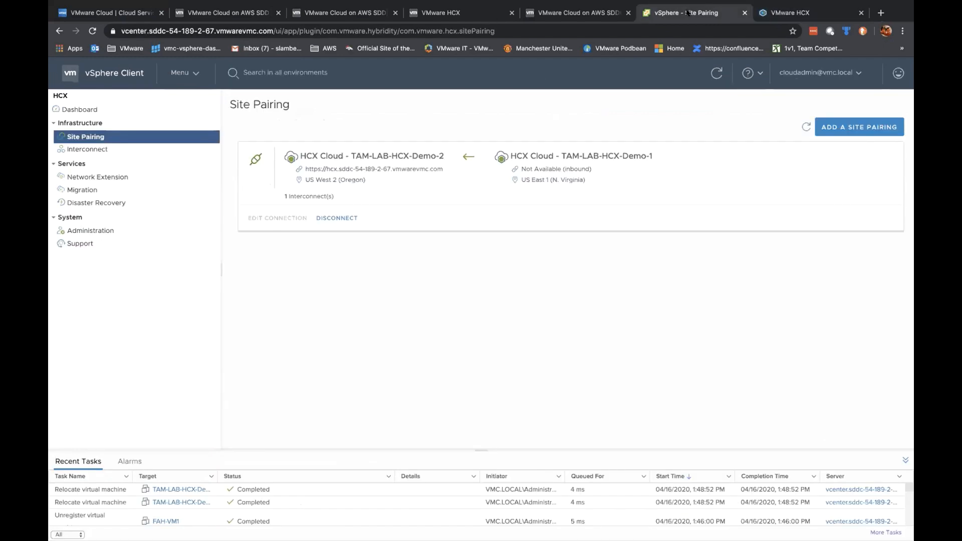
left_click(102, 229)
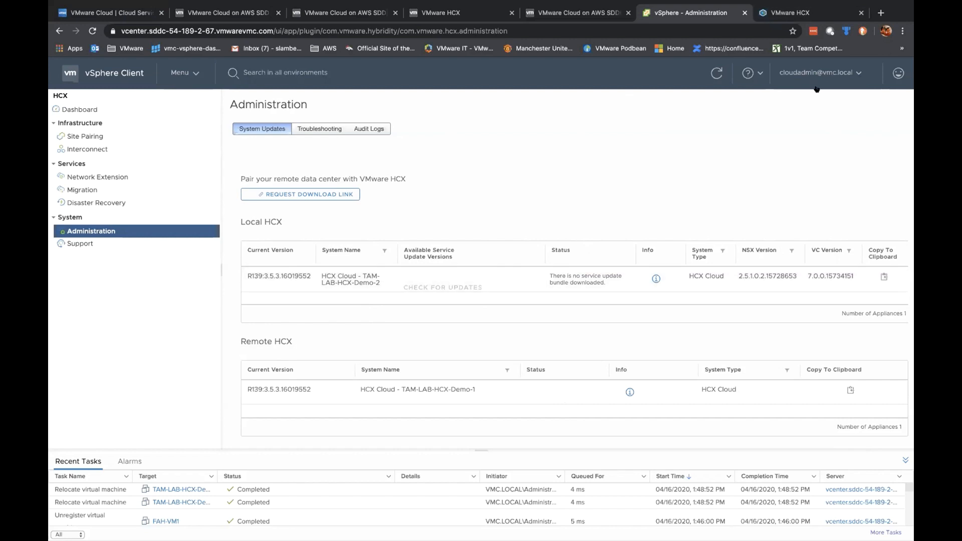
left_click(796, 13)
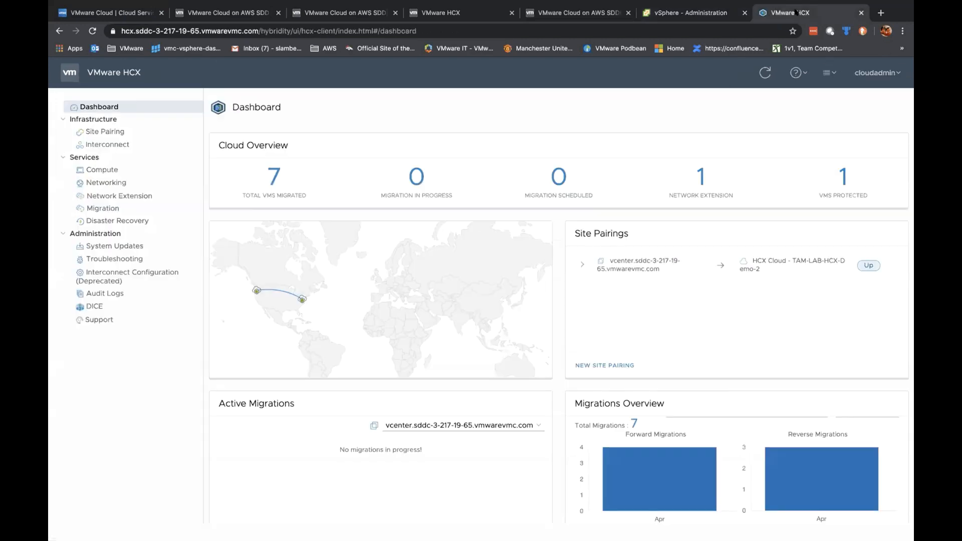
Step: Inspect TAM-LAB-HCX-Demo's failed modification task: scope not defined for VMC Uplink Networks
left_click(123, 146)
left_click(310, 149)
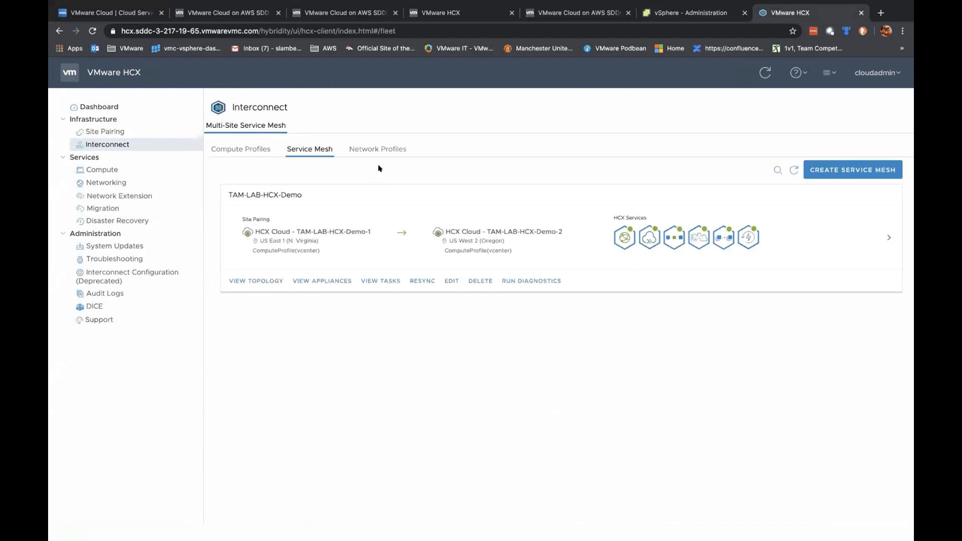
left_click(368, 281)
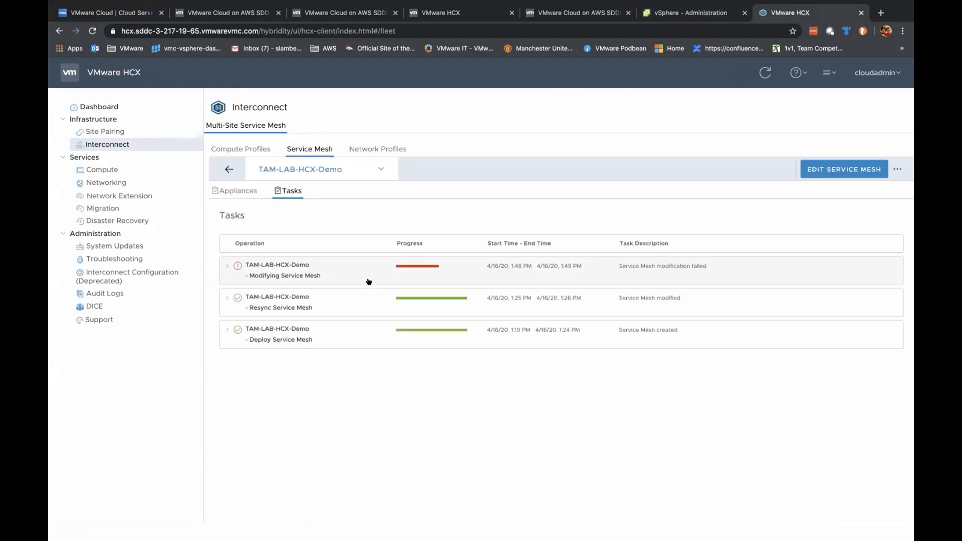
left_click(227, 265)
scroll(446, 376, "down", 2)
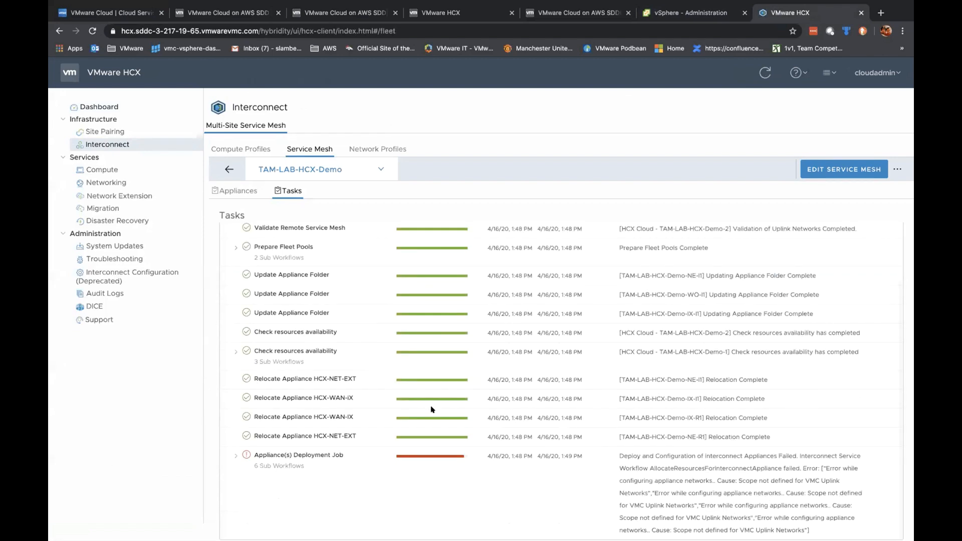
scroll(433, 436, "down", 2)
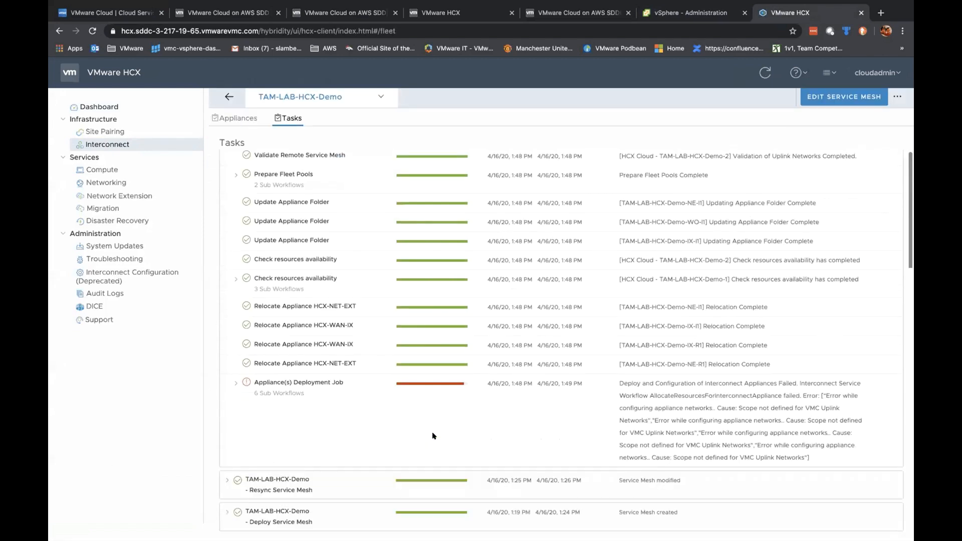
left_click(237, 382)
scroll(550, 399, "down", 4)
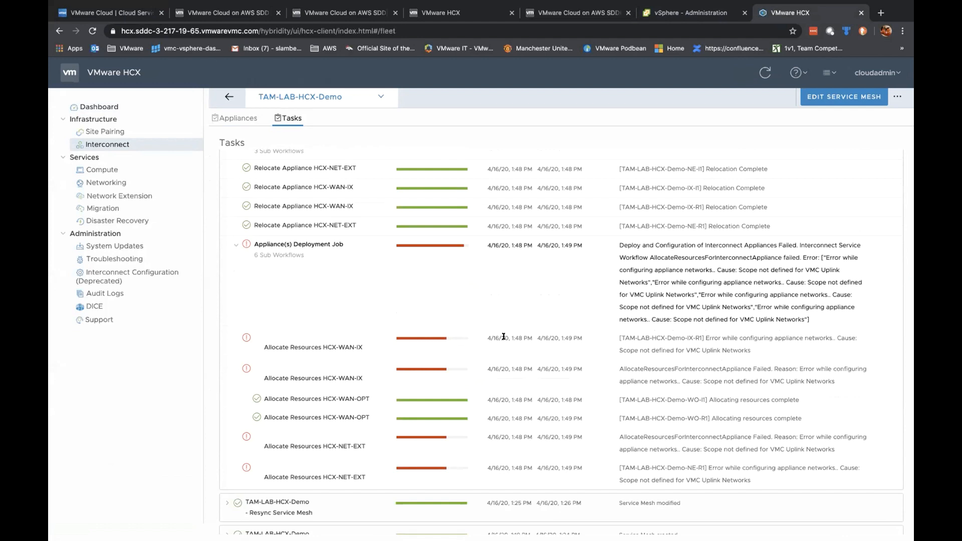
scroll(503, 337, "up", 4)
left_click(226, 190)
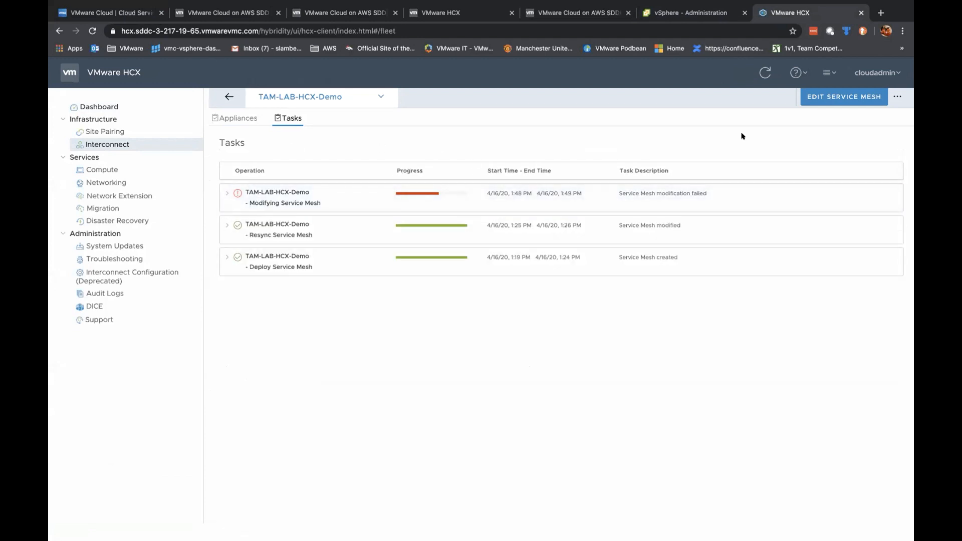
scroll(558, 175, "up", 2)
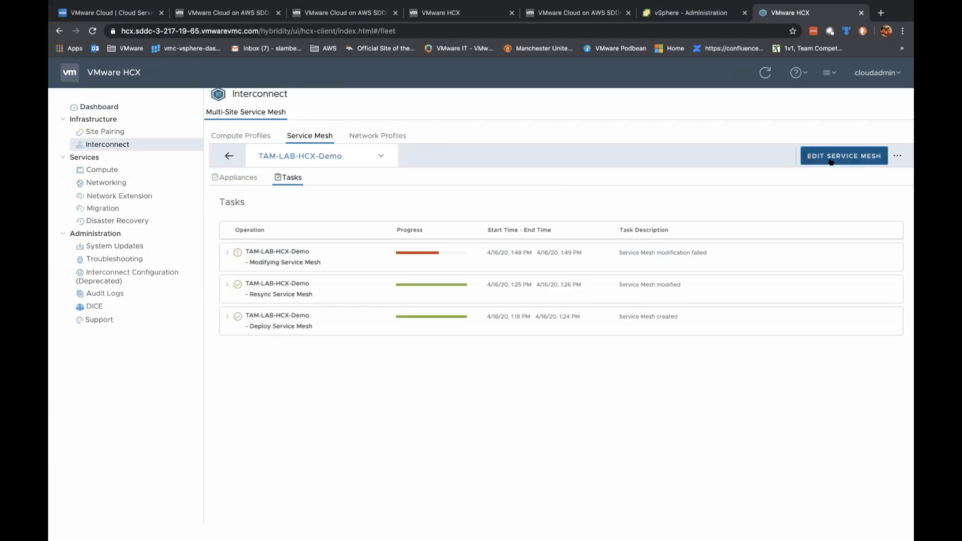
Step: Edit the TAM-LAB-HCX-Demo mesh, keeping the site pair, compute profiles and services
left_click(830, 160)
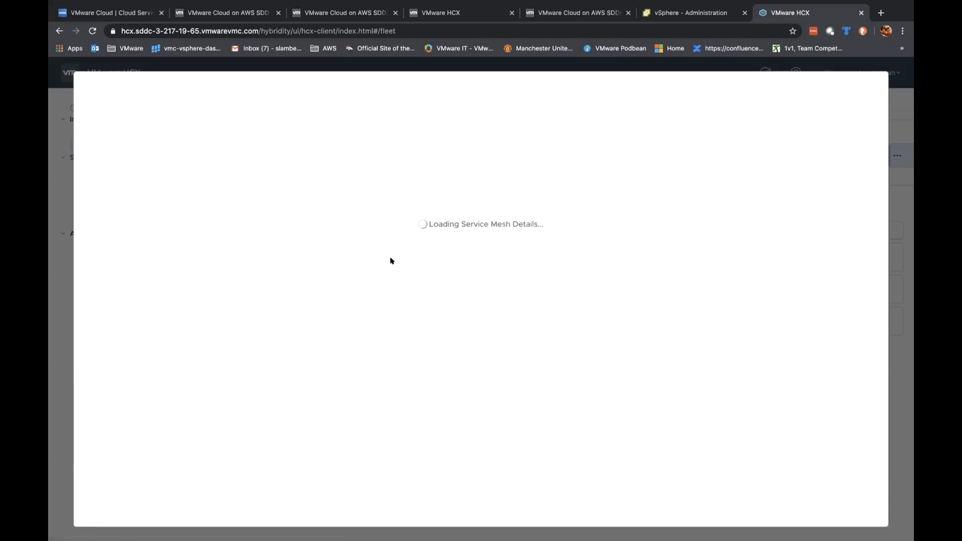
left_click(847, 150)
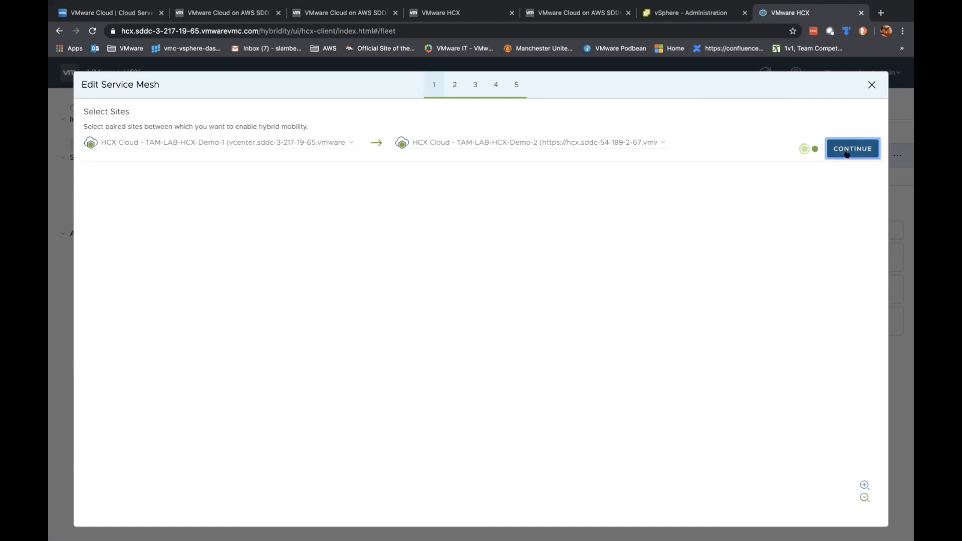
left_click(850, 146)
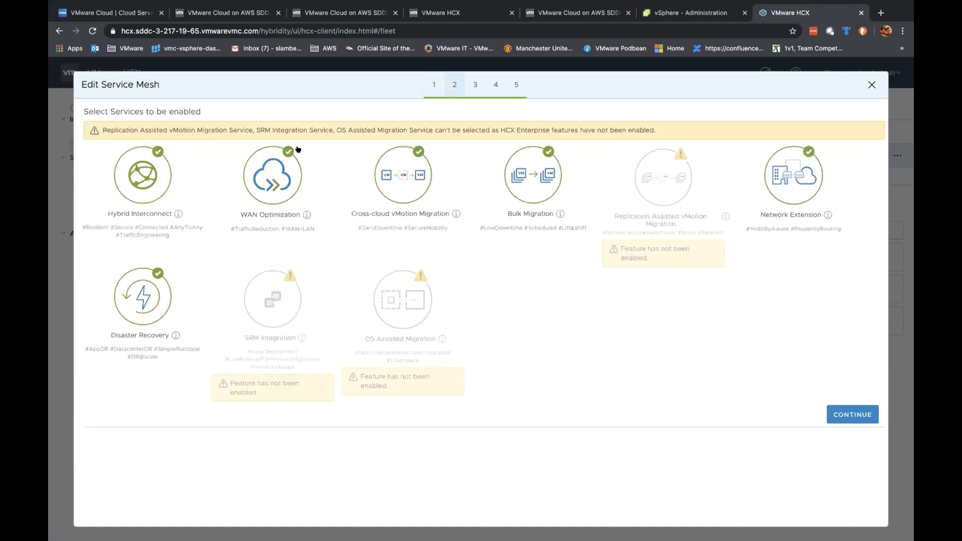
left_click(846, 412)
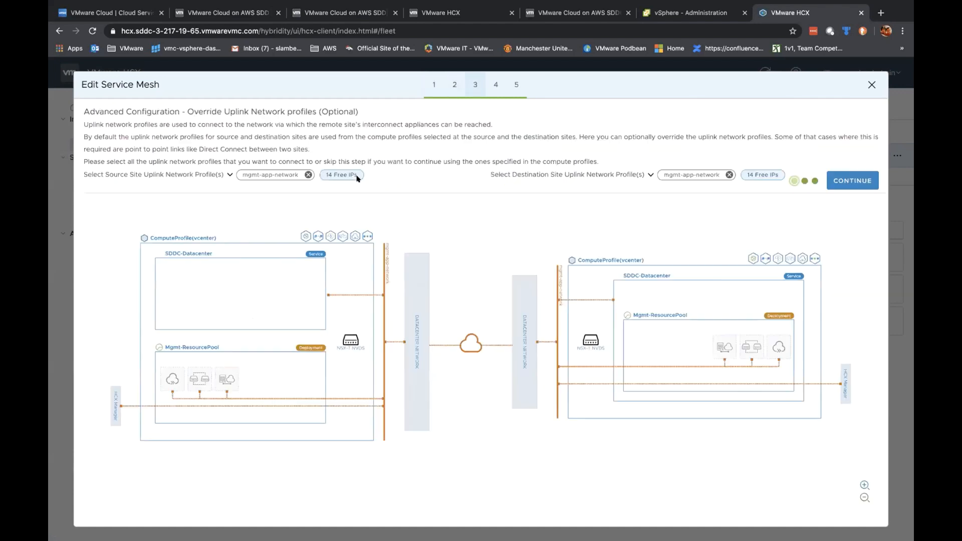
Step: Switch both source and destination uplink profiles from mgmt-app-network back to externalNetwork
left_click(229, 174)
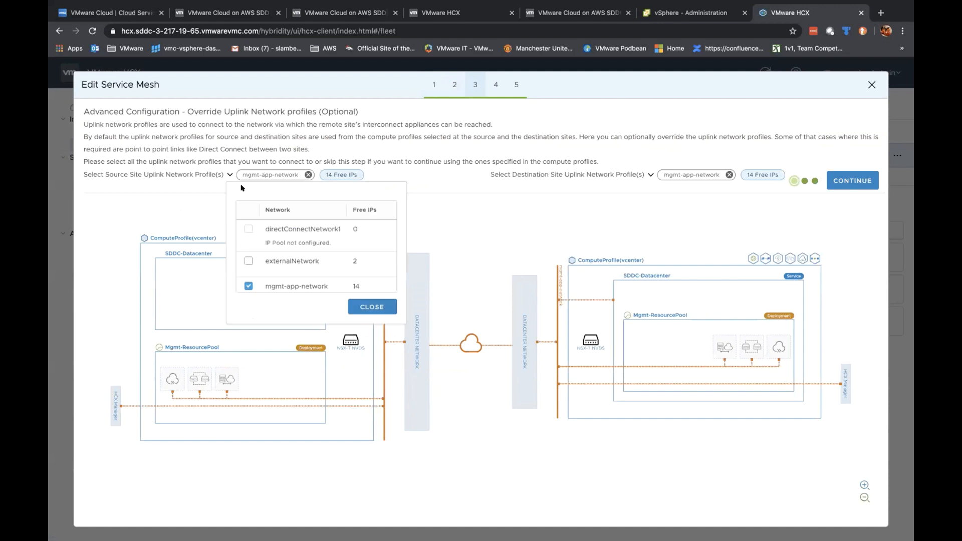
left_click(248, 285)
left_click(248, 259)
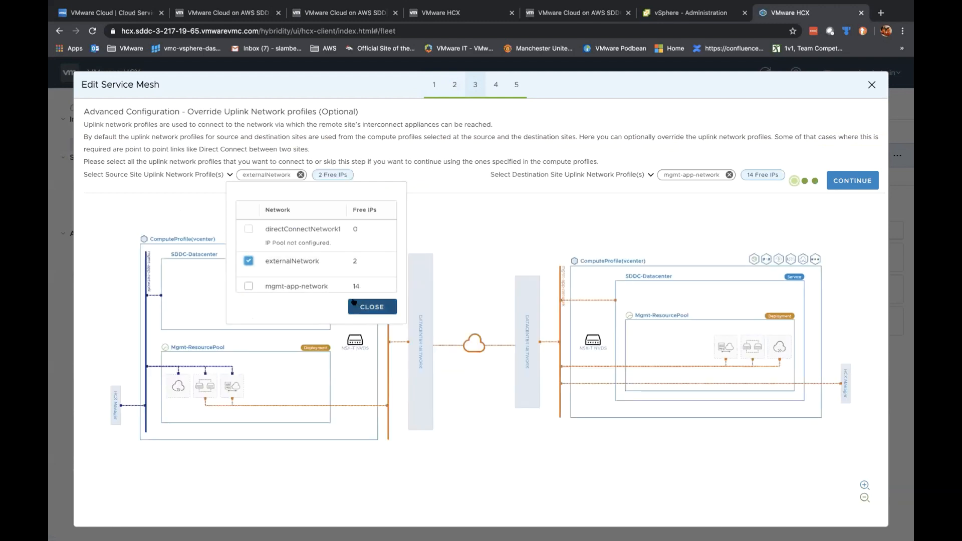
left_click(362, 303)
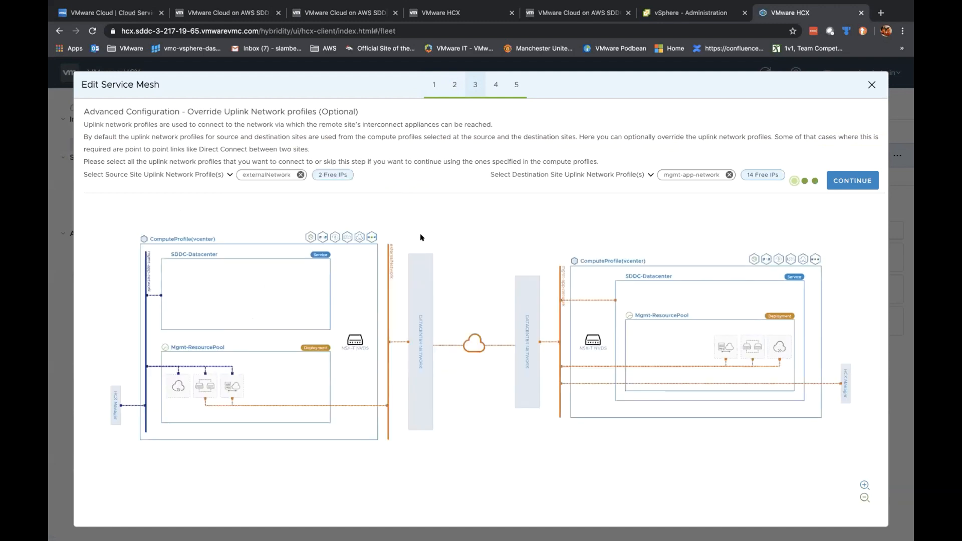
left_click(650, 174)
left_click(496, 286)
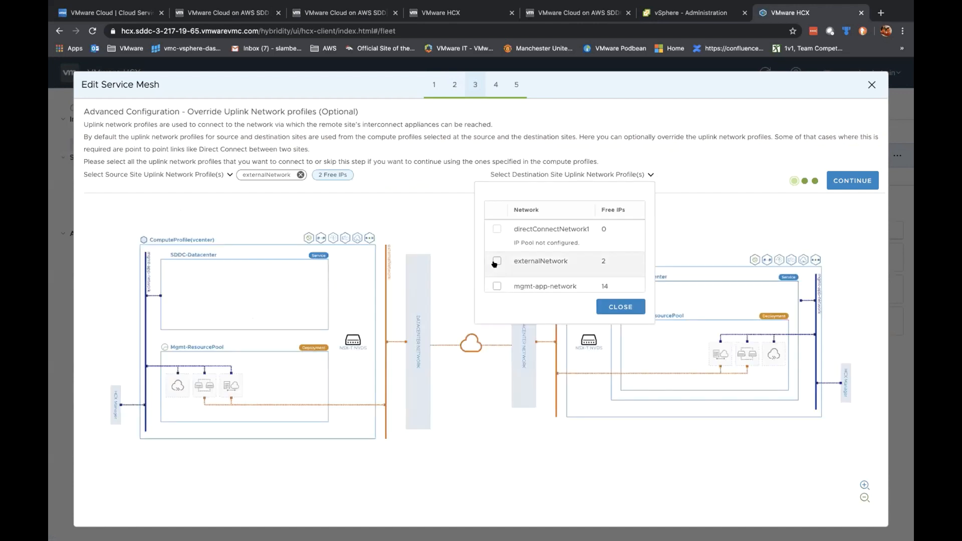
left_click(497, 261)
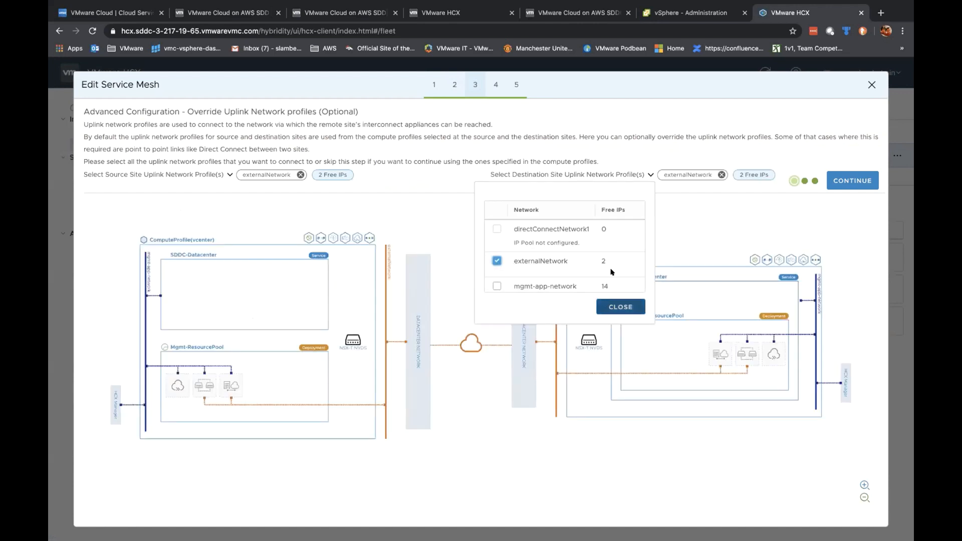
scroll(610, 265, "down", 1)
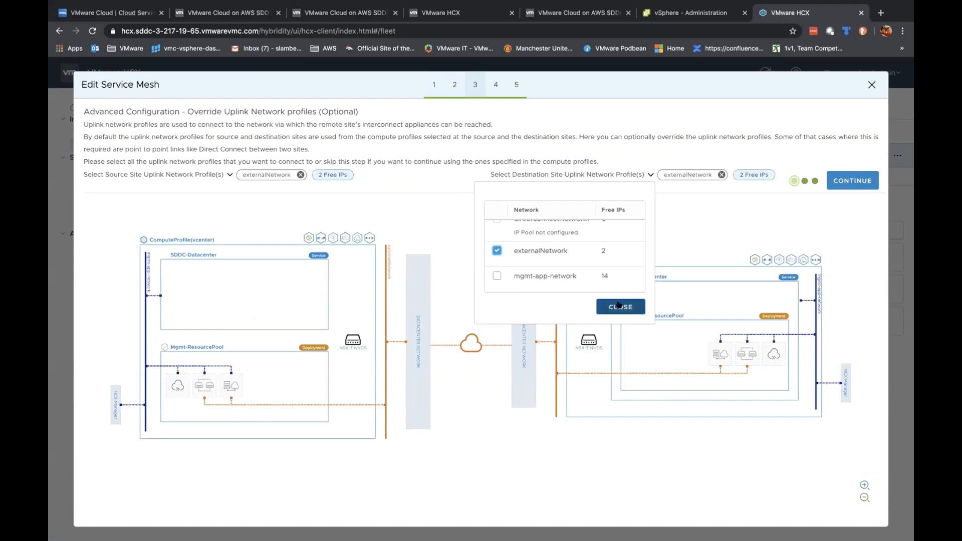
left_click(620, 306)
Step: Keep the 10000 Mb/s bandwidth limit and other defaults, and finish the modification
left_click(850, 181)
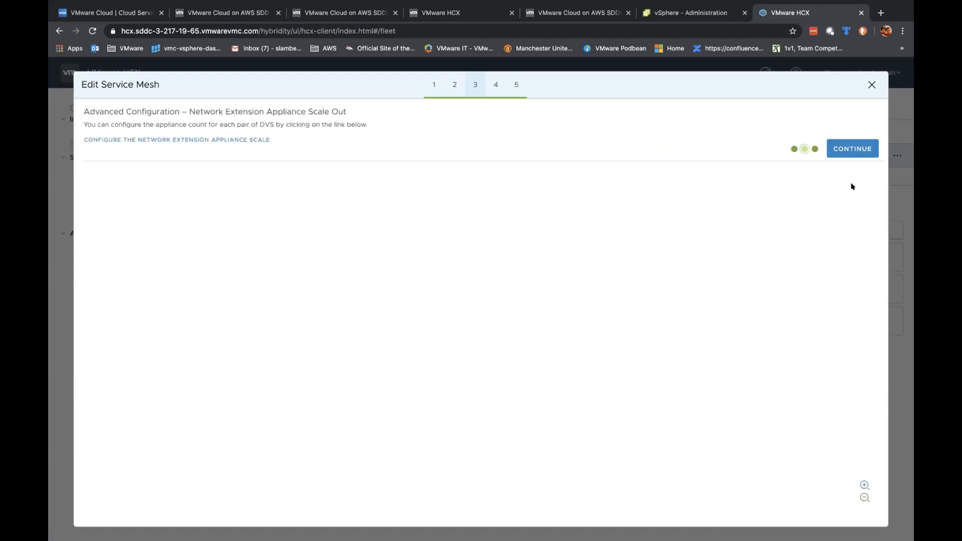
left_click(853, 151)
left_click(847, 247)
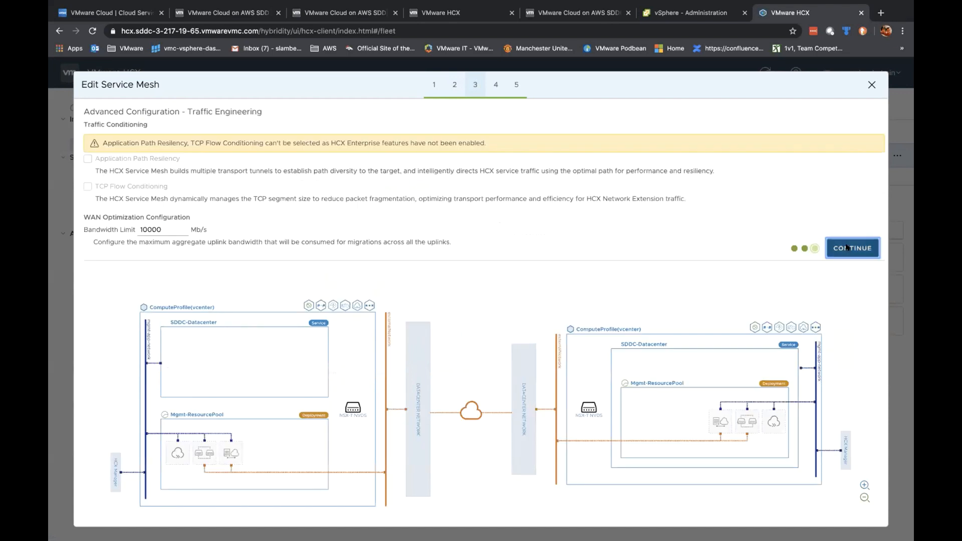
left_click(859, 144)
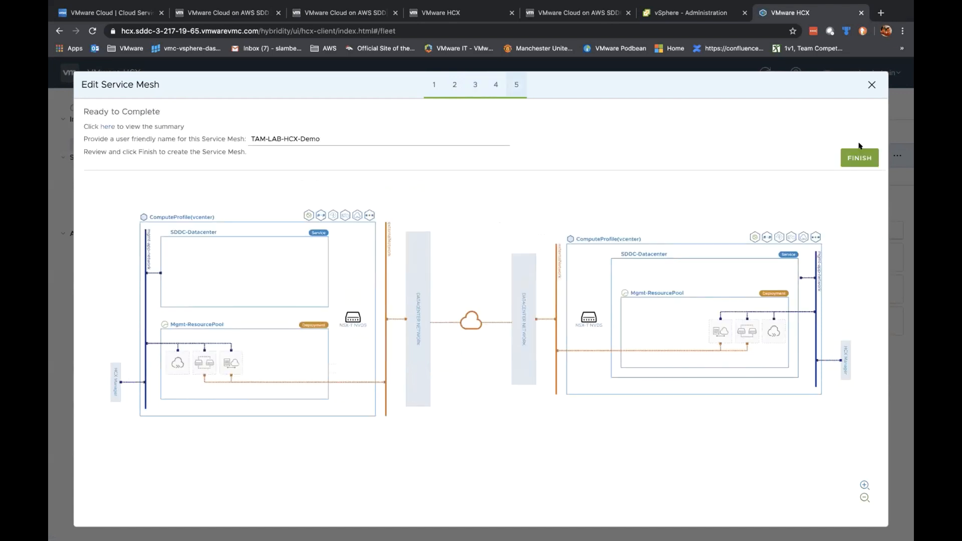
left_click(859, 157)
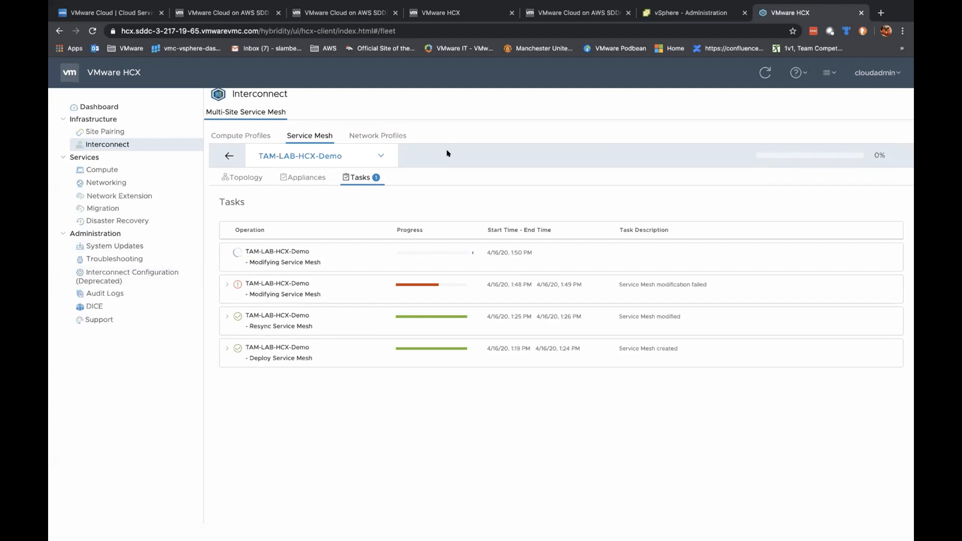
Step: Open the Troubleshooting page with log bundle downloads for the three TAM-LAB-HCX-Demo appliances
left_click(111, 261)
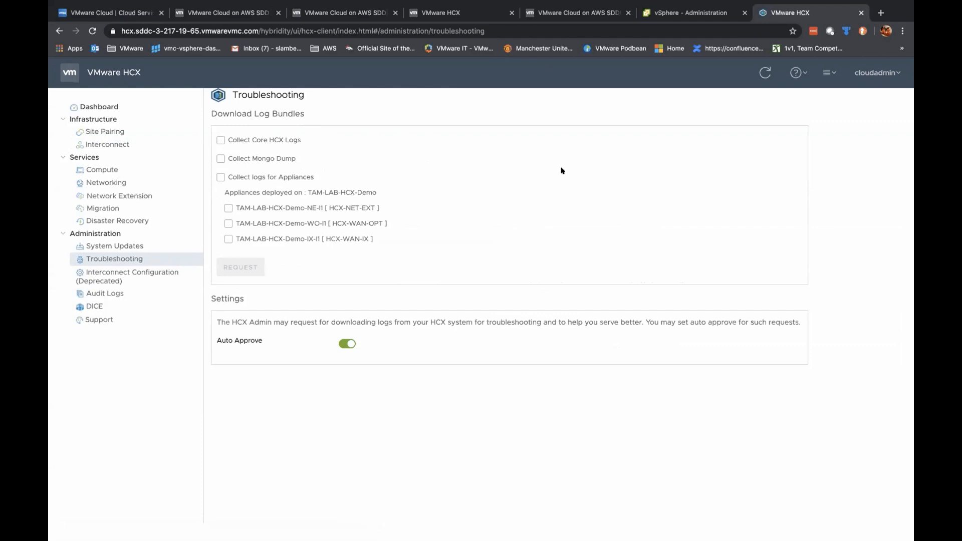
Step: Browse the Audit Logs, Compute, Support, deprecated Interconnect Configuration and Site Pairing pages, ending on Interconnect
left_click(99, 291)
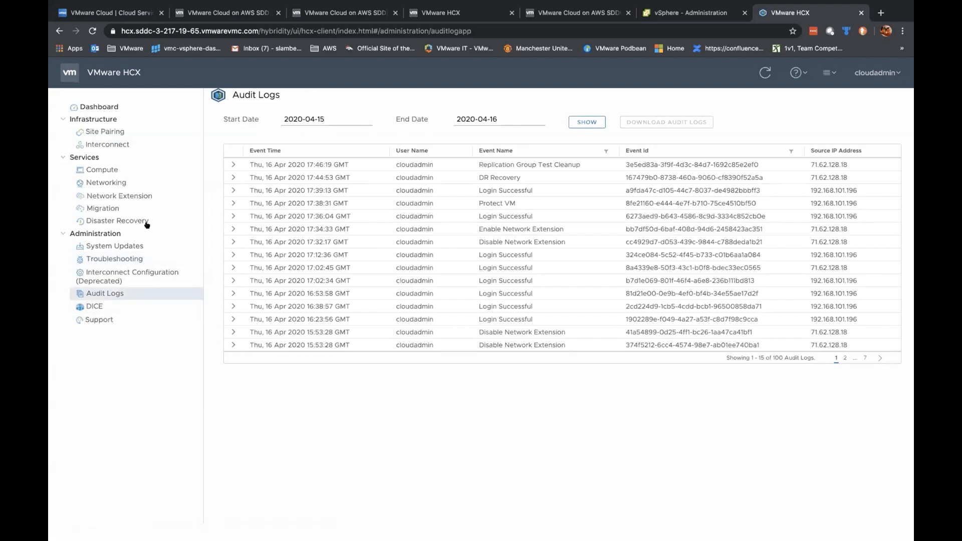
left_click(122, 173)
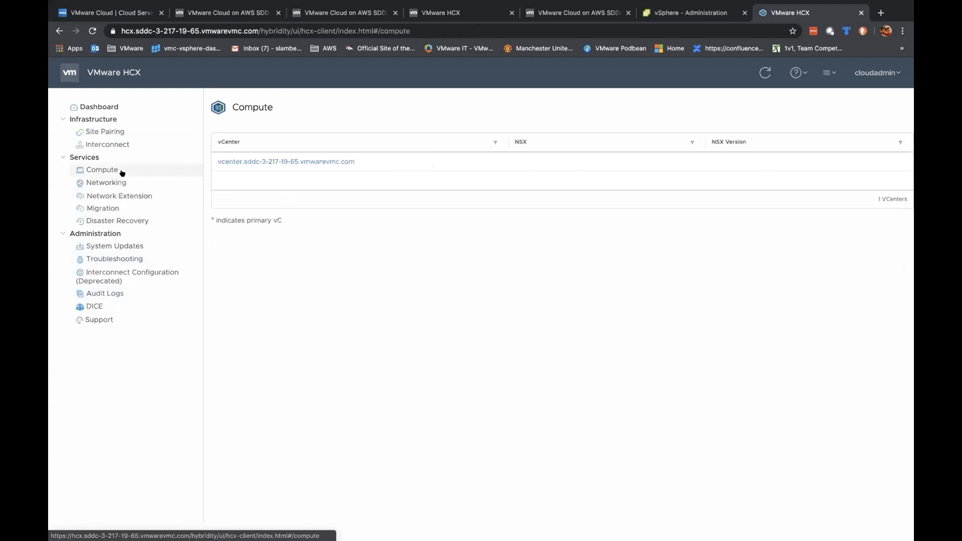
left_click(98, 320)
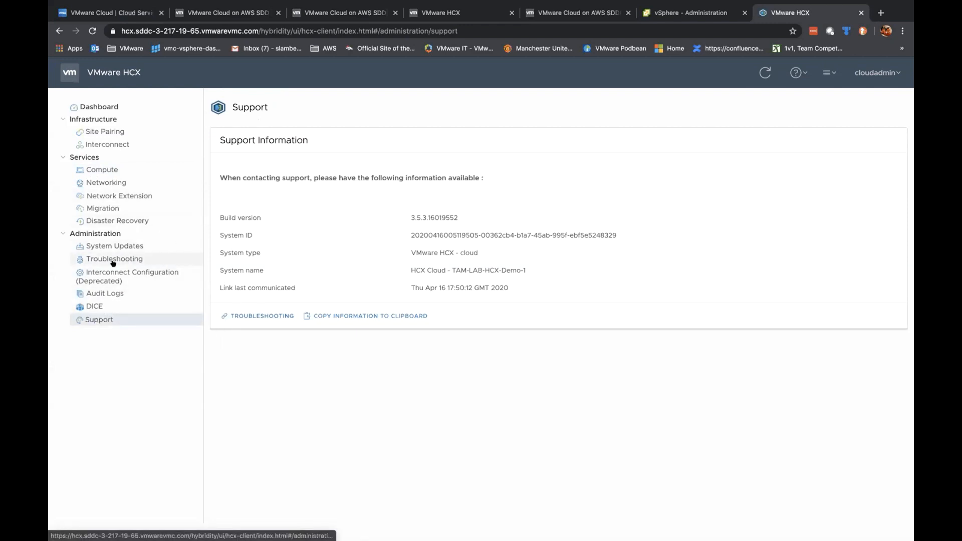
left_click(123, 273)
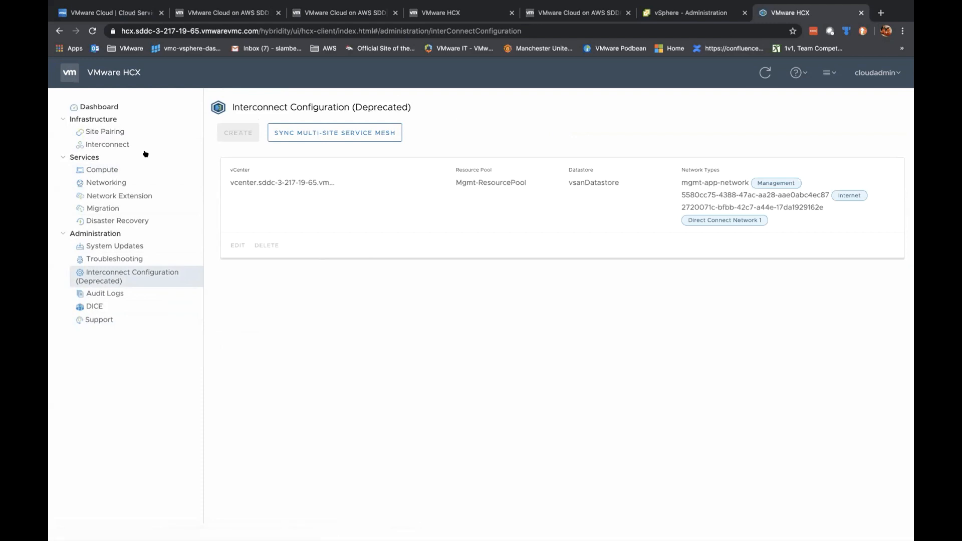
left_click(103, 131)
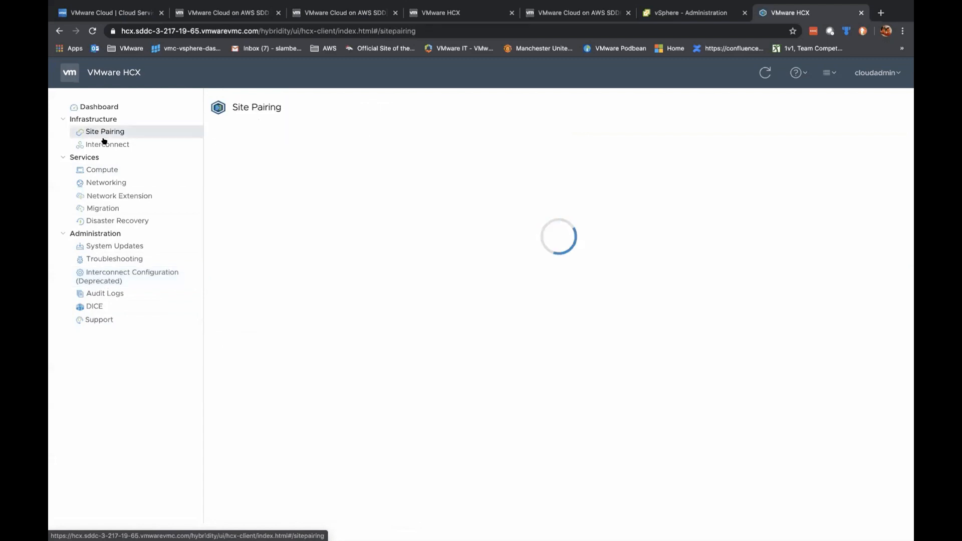
left_click(105, 145)
Step: Expand the Modifying Service Mesh task and its Appliance(s) Deployment Job, then return to vSphere Client
left_click(328, 149)
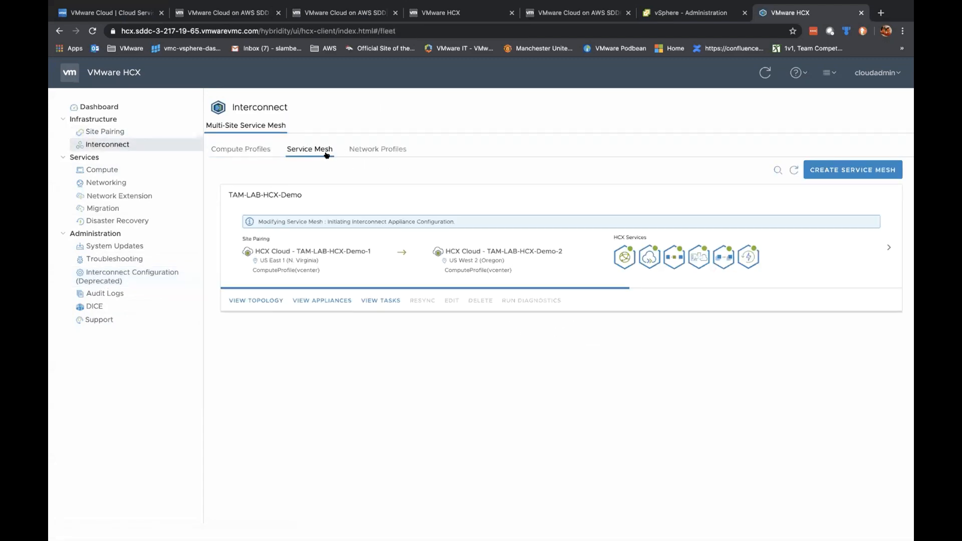
left_click(382, 300)
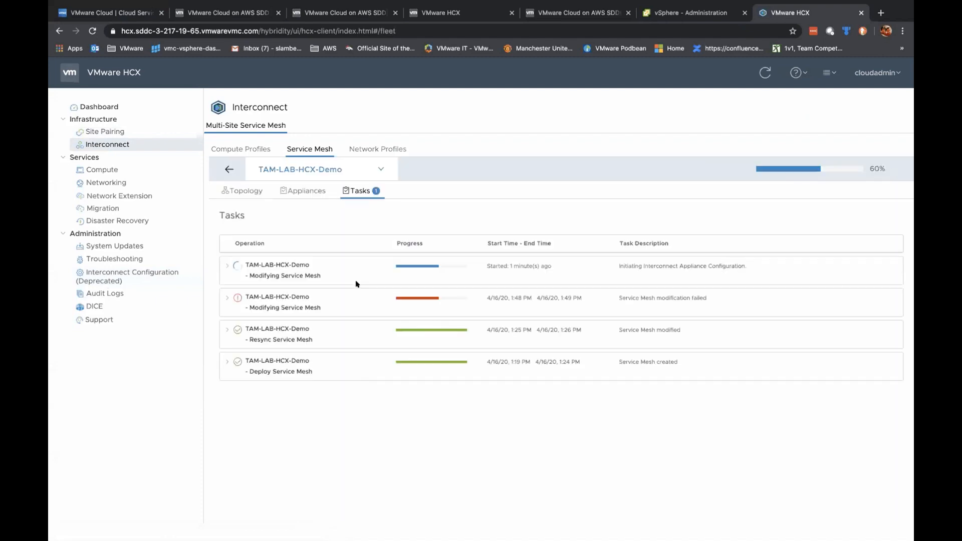
left_click(226, 265)
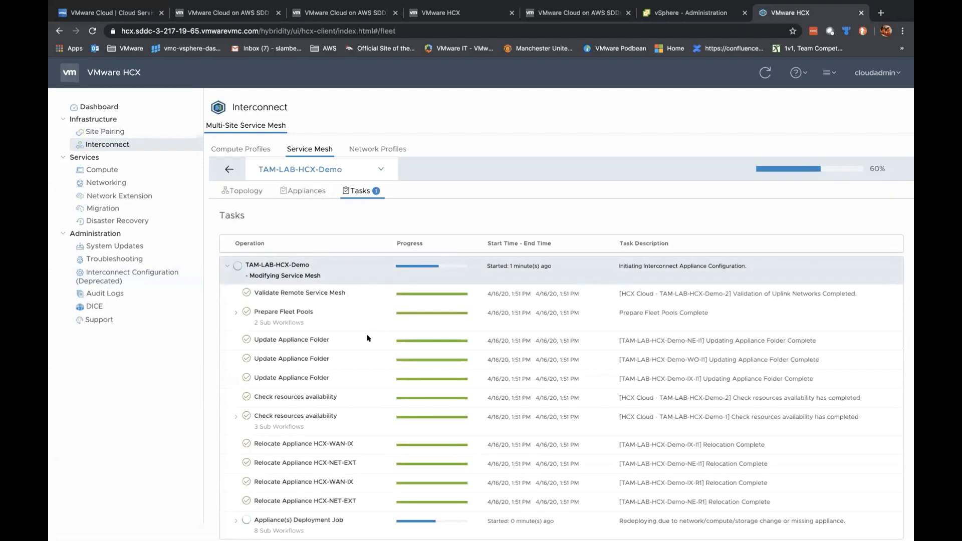
scroll(369, 337, "down", 1)
left_click(236, 488)
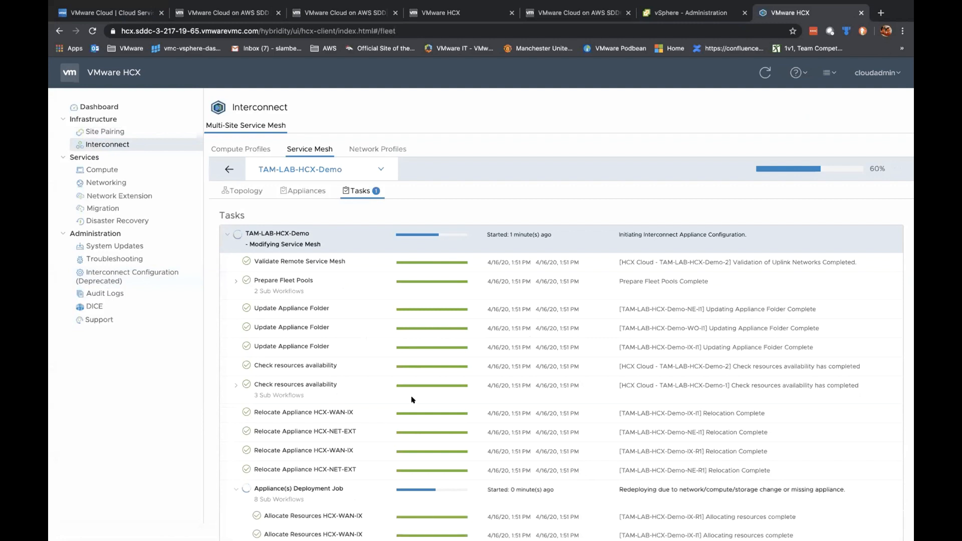
scroll(412, 399, "down", 5)
scroll(412, 399, "down", 2)
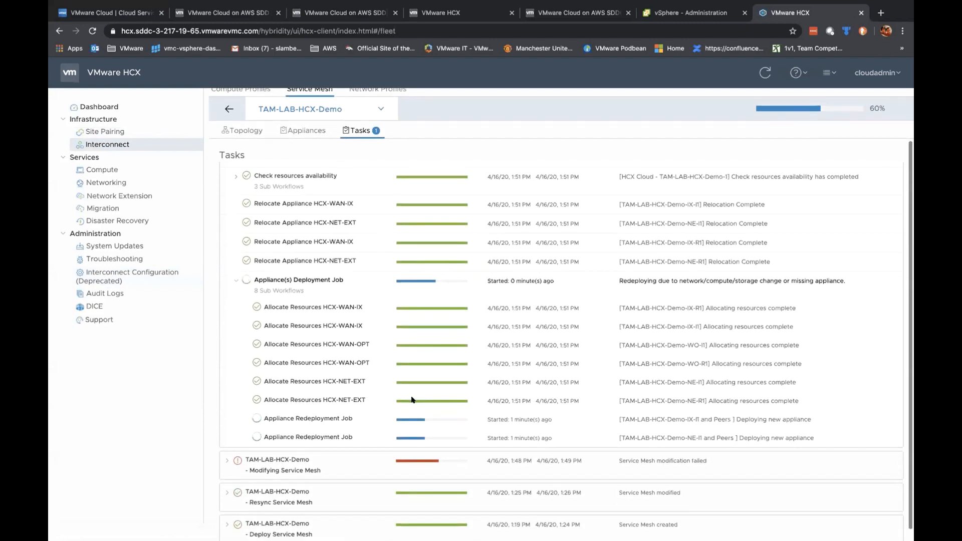
left_click(694, 19)
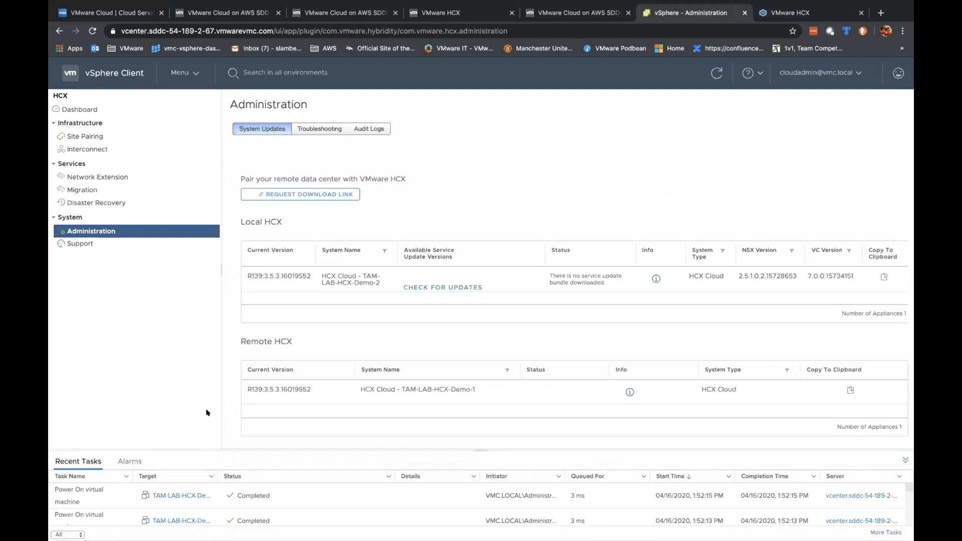
Step: Go from the vSphere home overview to the Hosts and Clusters inventory
left_click(182, 72)
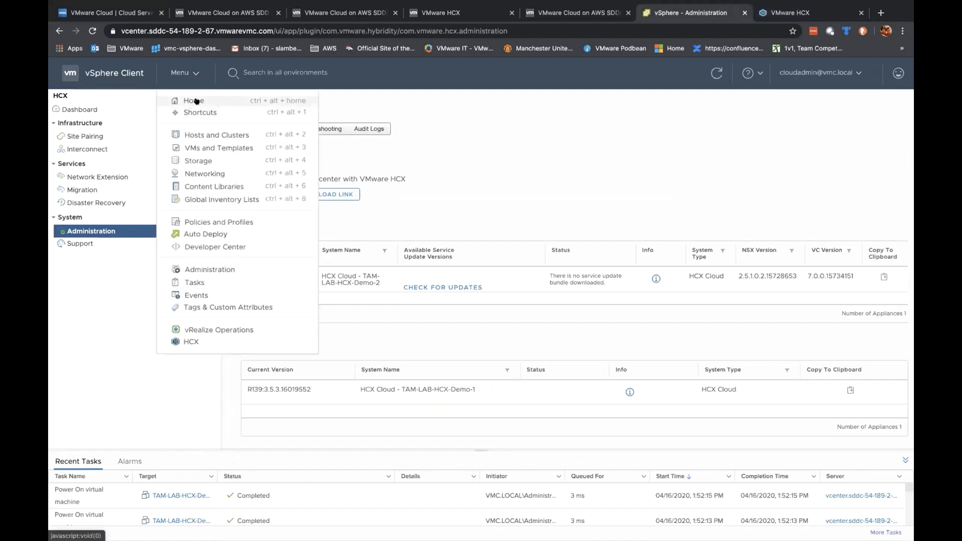
left_click(193, 100)
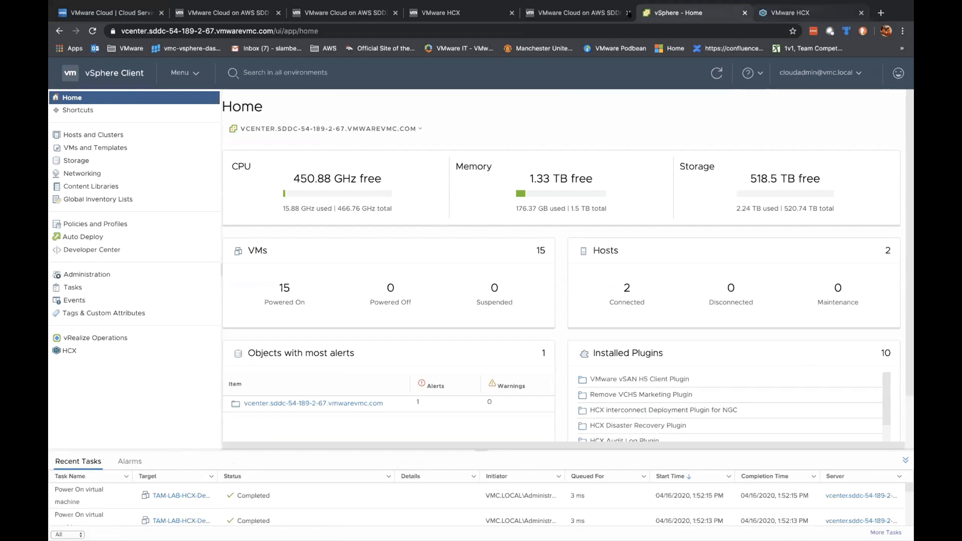
left_click(131, 133)
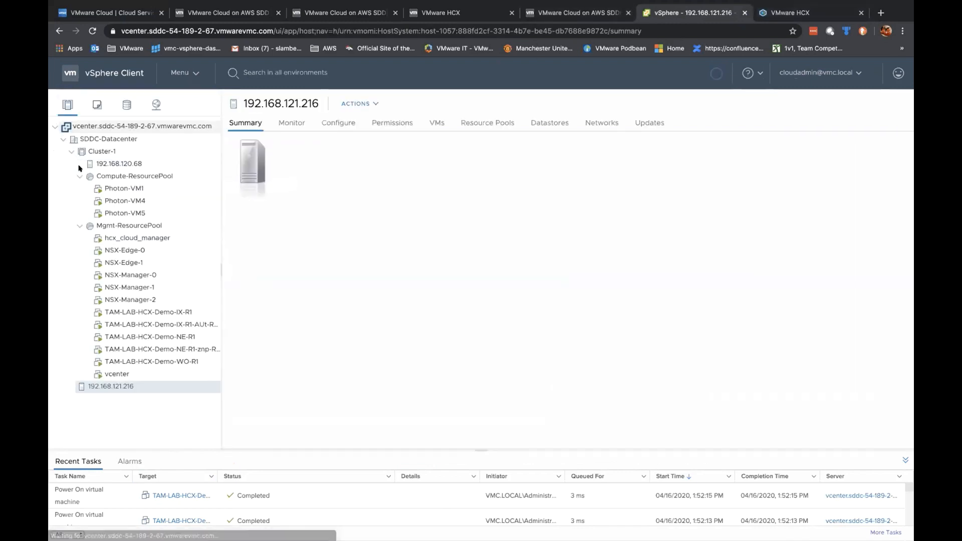
Step: Start an HCX migration of Photon-VM4 to the target site, then close it unrun
right_click(118, 201)
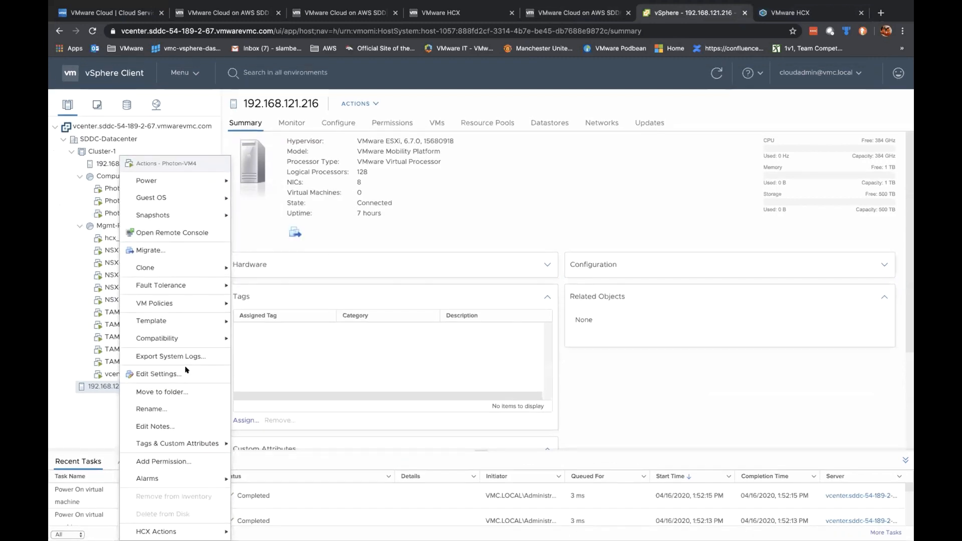
mouse_move(185, 531)
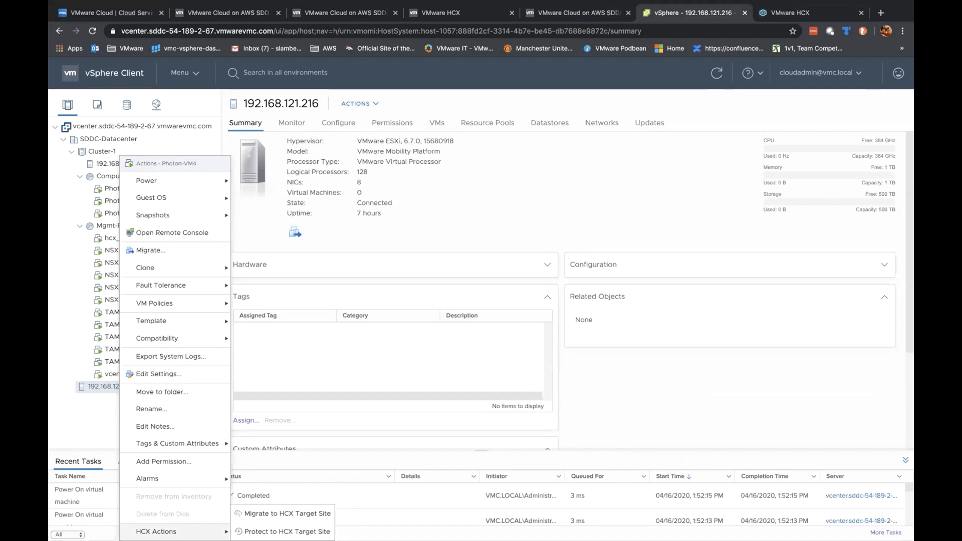
left_click(276, 512)
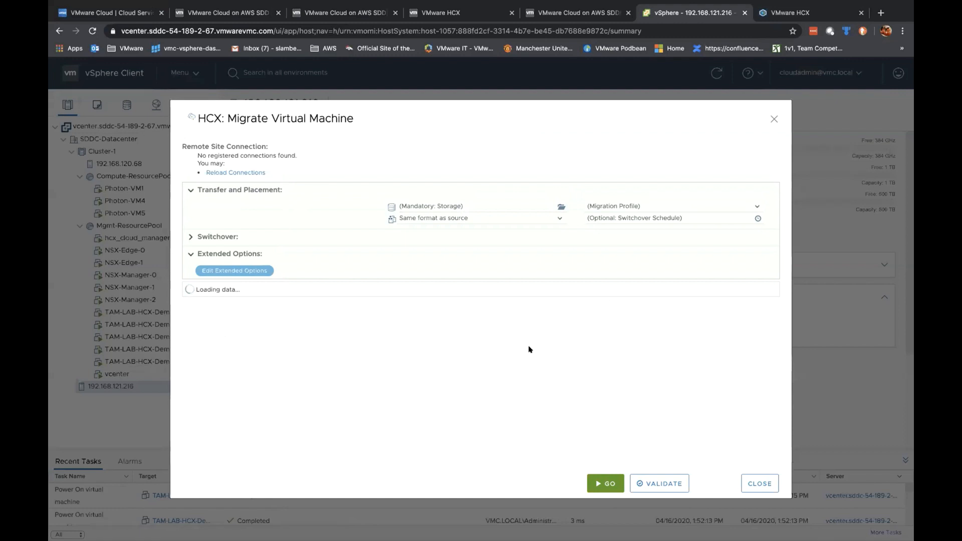
left_click(753, 480)
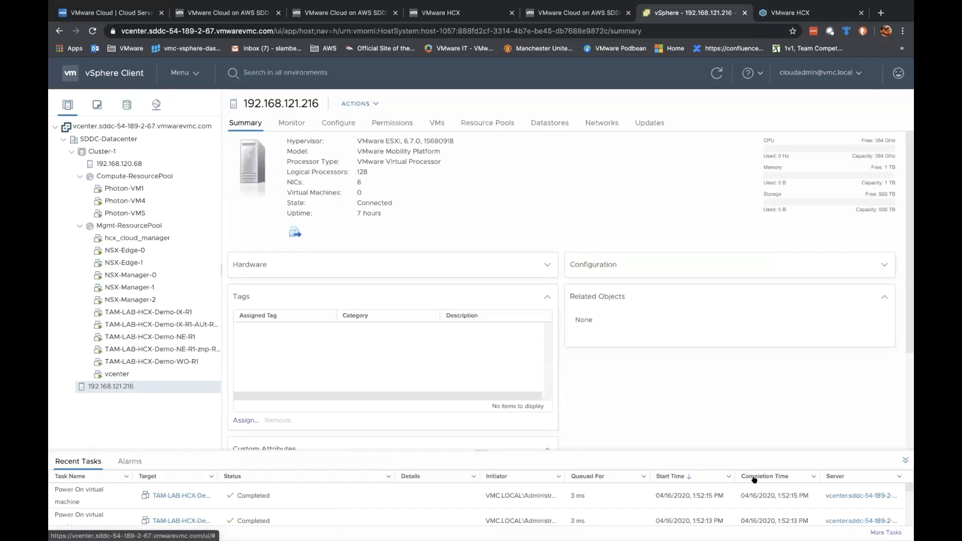
Step: Return to VMware HCX to watch the TAM-LAB-HCX-Demo service mesh task progress
left_click(773, 19)
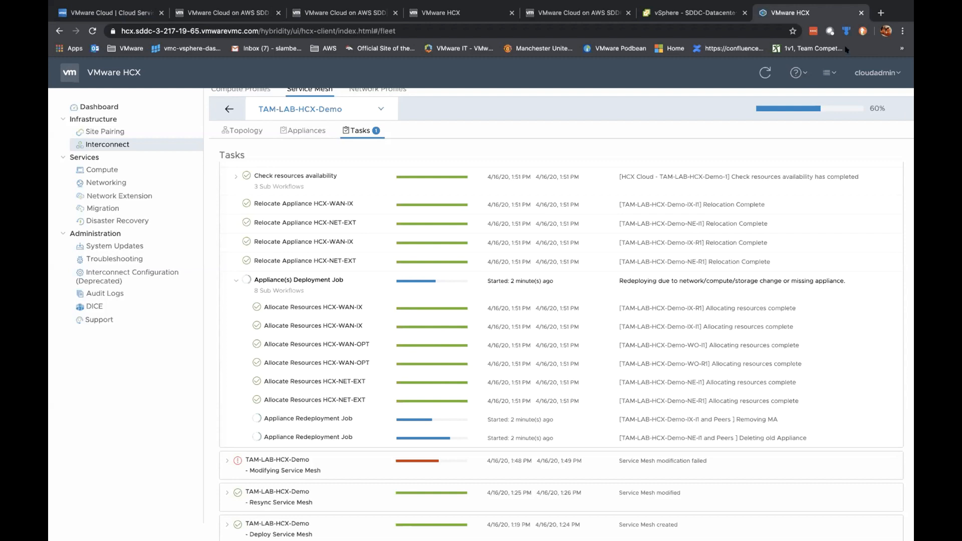
Step: Switch to the vSphere SDDC-Datacenter tab to check the inventory for appliance changes
left_click(691, 13)
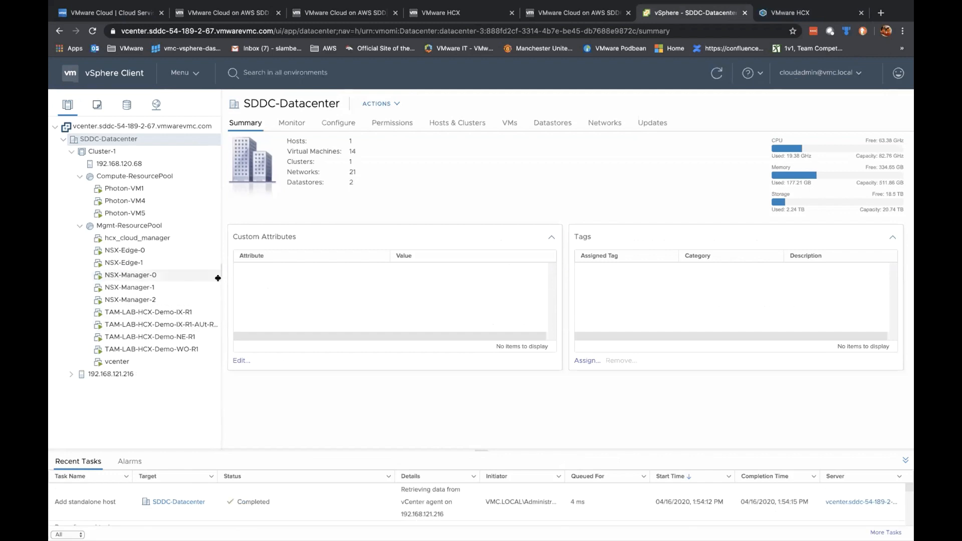
Step: Widen the vSphere inventory tree to watch the appliance VMs change, then return to HCX tasks
left_click_drag(219, 268, 293, 271)
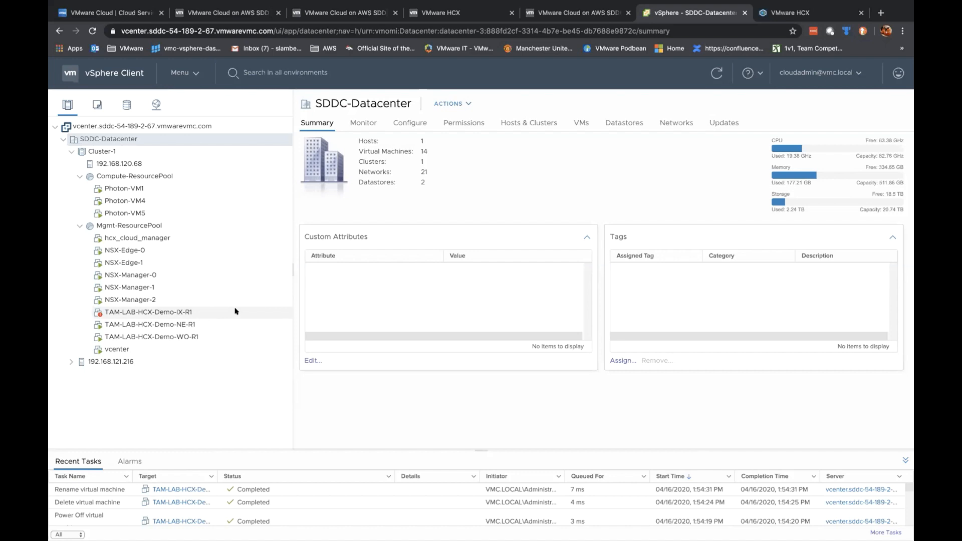
left_click(786, 13)
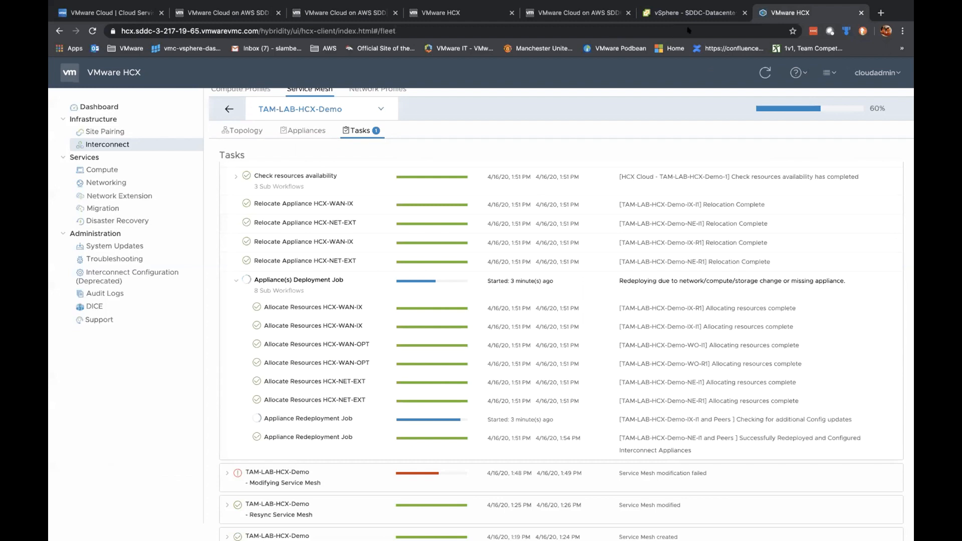
Step: Alternate between the vSphere inventory and HCX task progress until the mesh modification completes
left_click(693, 13)
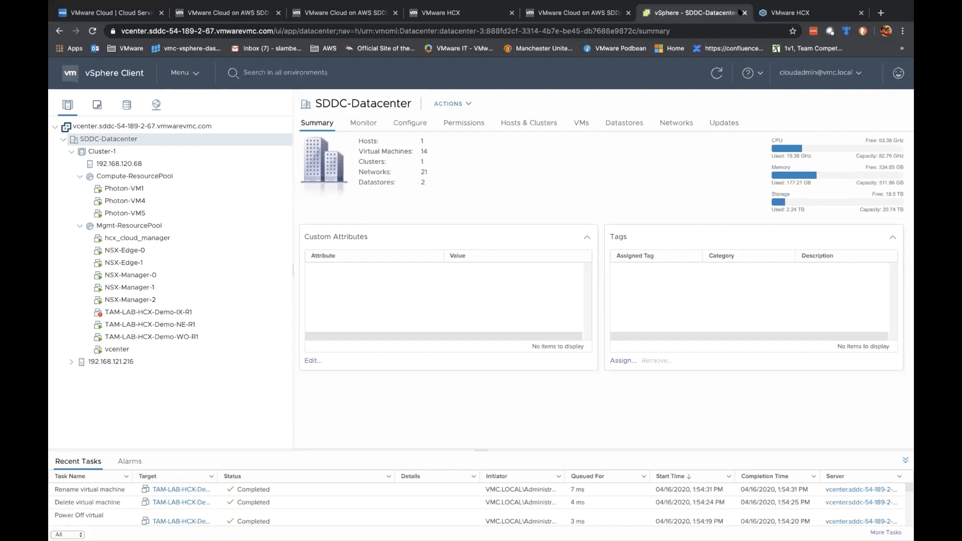
left_click(802, 14)
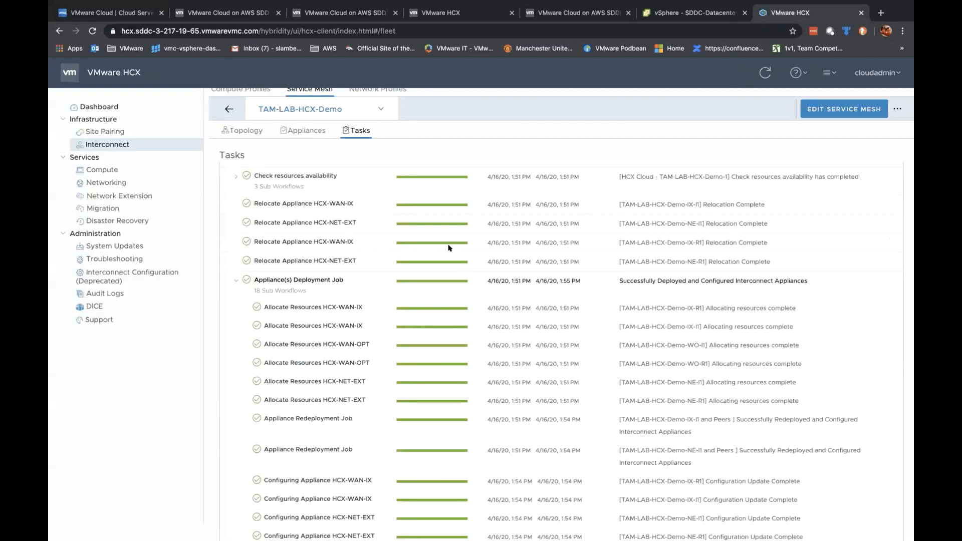
scroll(449, 247, "down", 5)
scroll(389, 232, "up", 4)
scroll(388, 231, "up", 4)
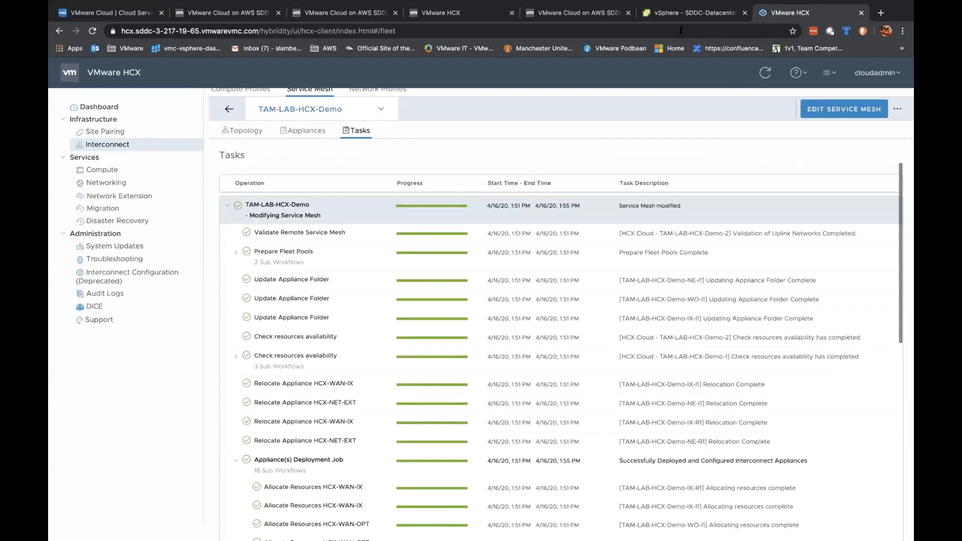
left_click(693, 12)
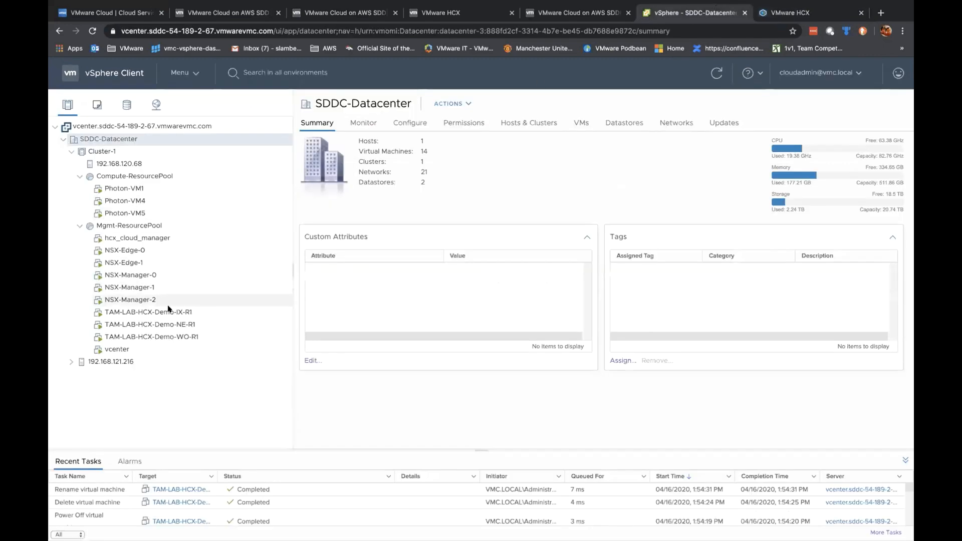
left_click(758, 14)
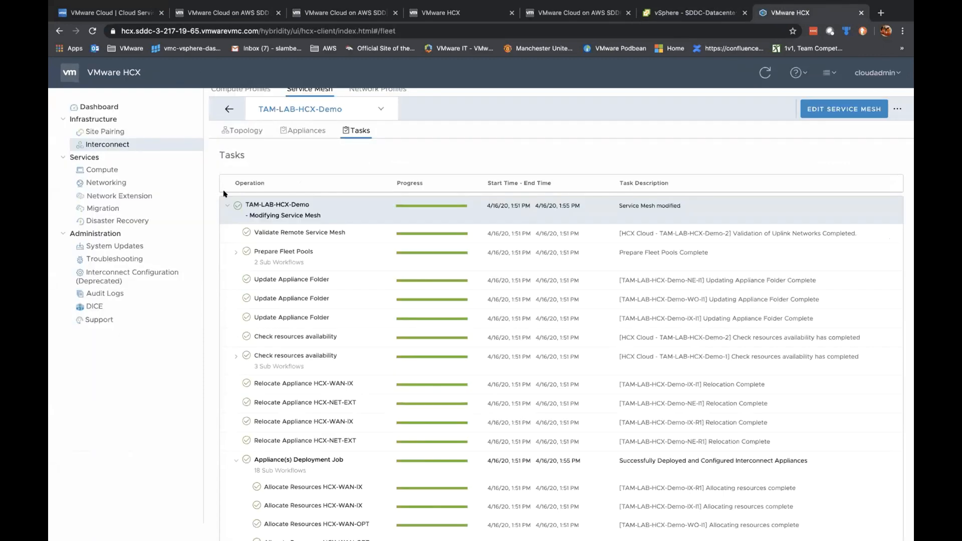
Step: Collapse the completed task, inspect the earlier failed modification, then view the mesh's appliances
left_click(227, 205)
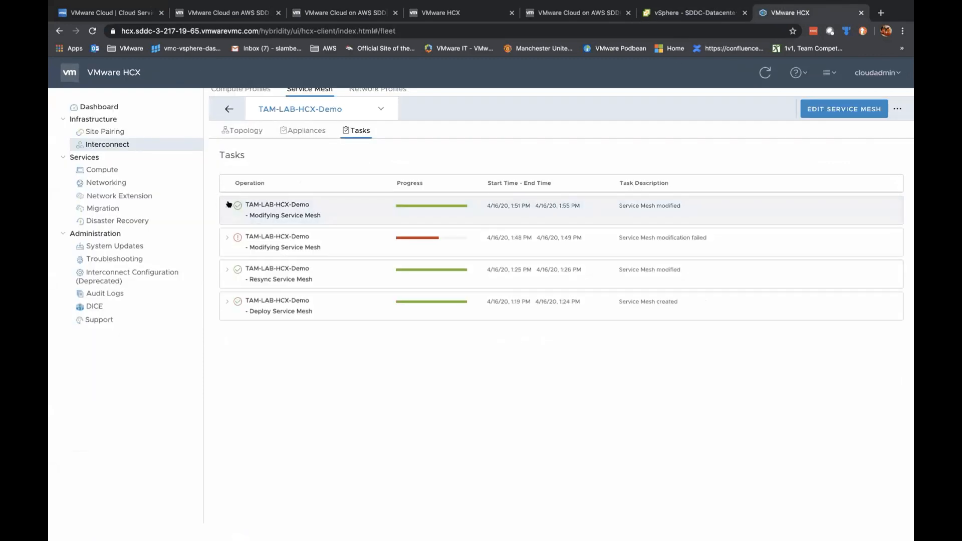
left_click(227, 238)
scroll(409, 336, "down", 1)
scroll(408, 335, "up", 1)
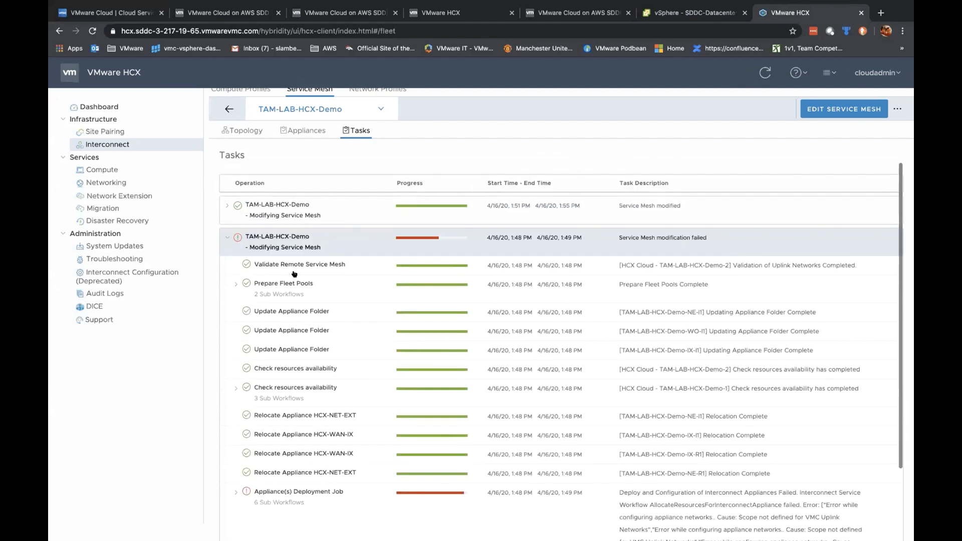
left_click(227, 238)
left_click(303, 130)
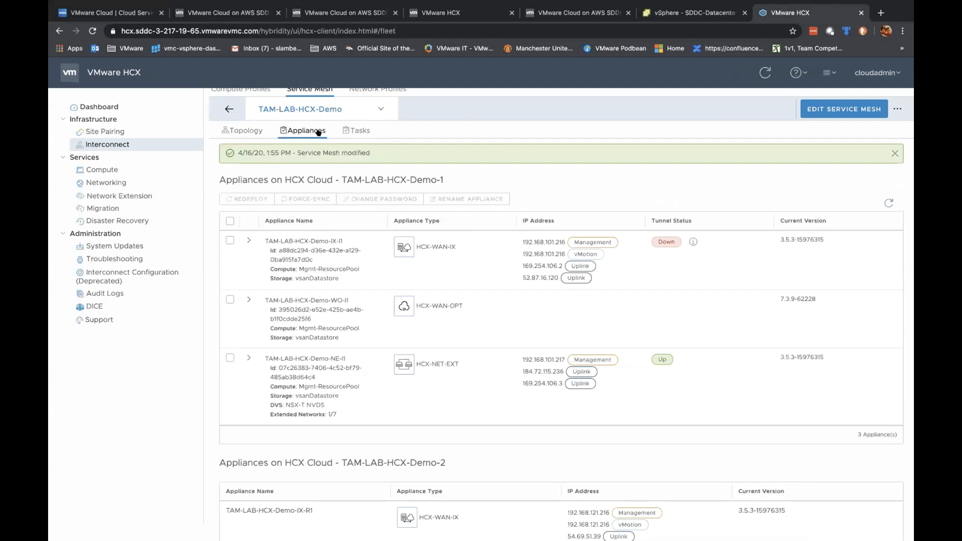
Step: Return to Interconnect's Service Mesh list and start a resync of TAM-LAB-HCX-Demo
scroll(221, 145, "up", 2)
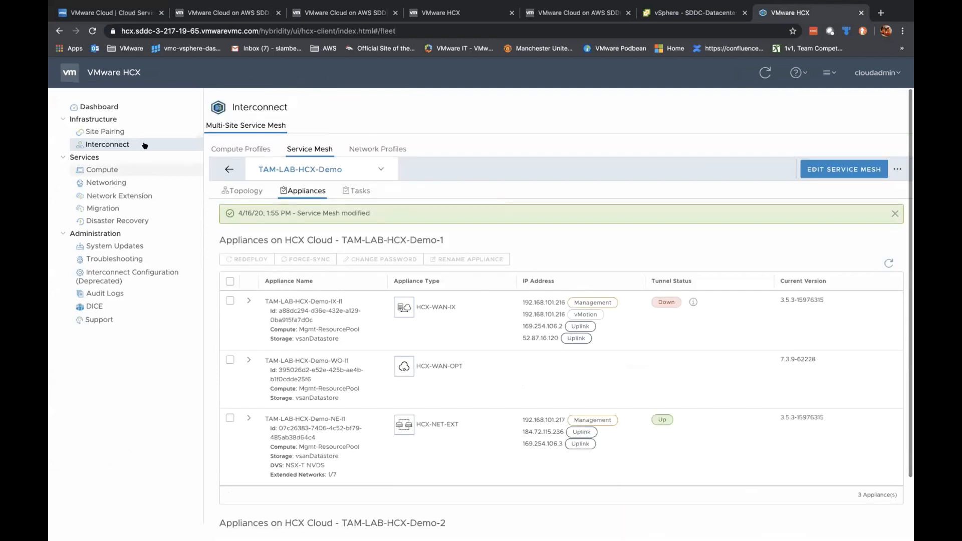
left_click(110, 131)
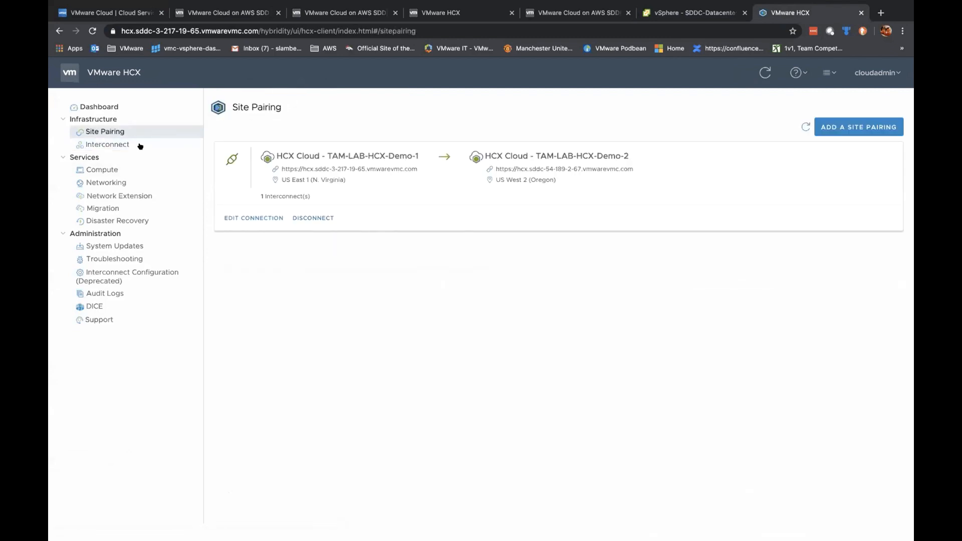
left_click(106, 145)
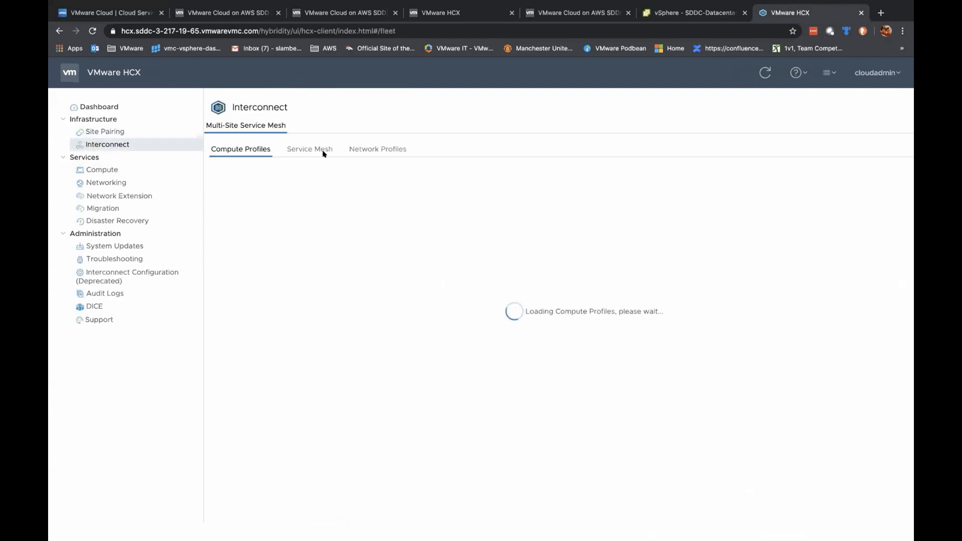
left_click(303, 150)
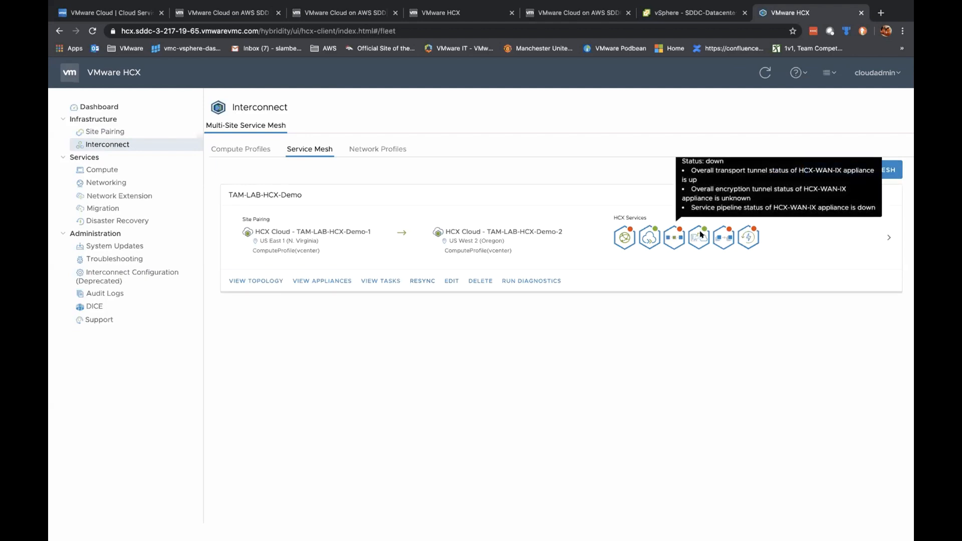
mouse_move(747, 238)
left_click(422, 281)
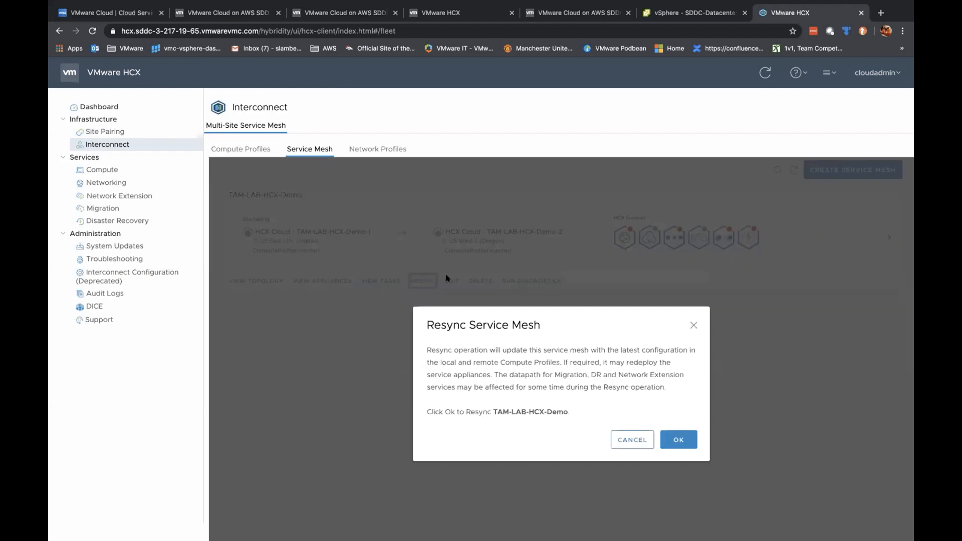
Step: Confirm the TAM-LAB-HCX-Demo resync and, once finished, open the Network Extension list
left_click(677, 439)
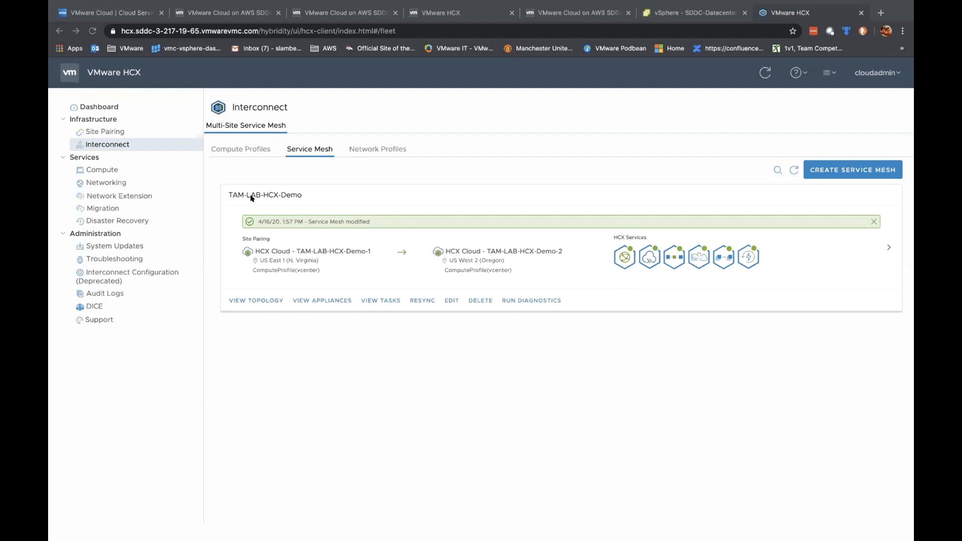
left_click(120, 195)
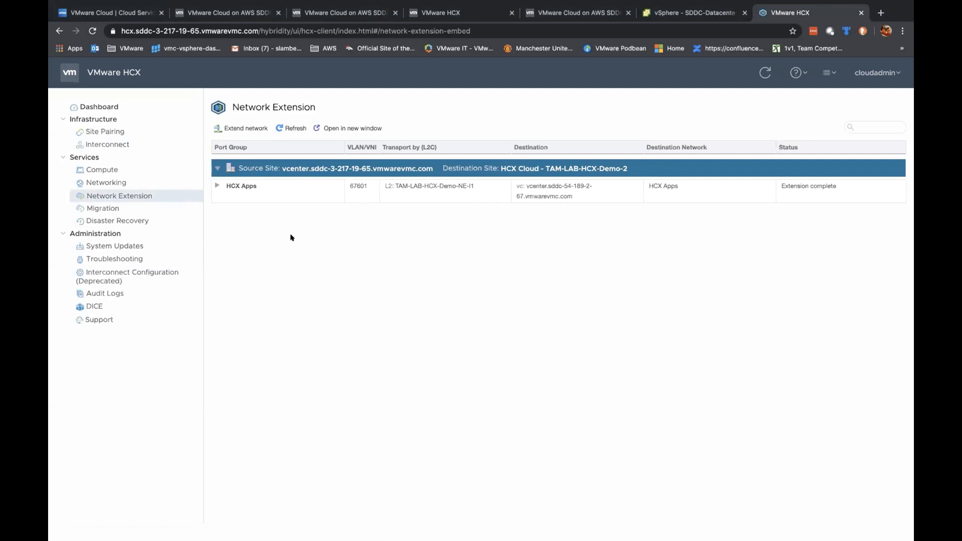
Step: Unextend the HCX Apps network and confirm the removal
left_click(217, 187)
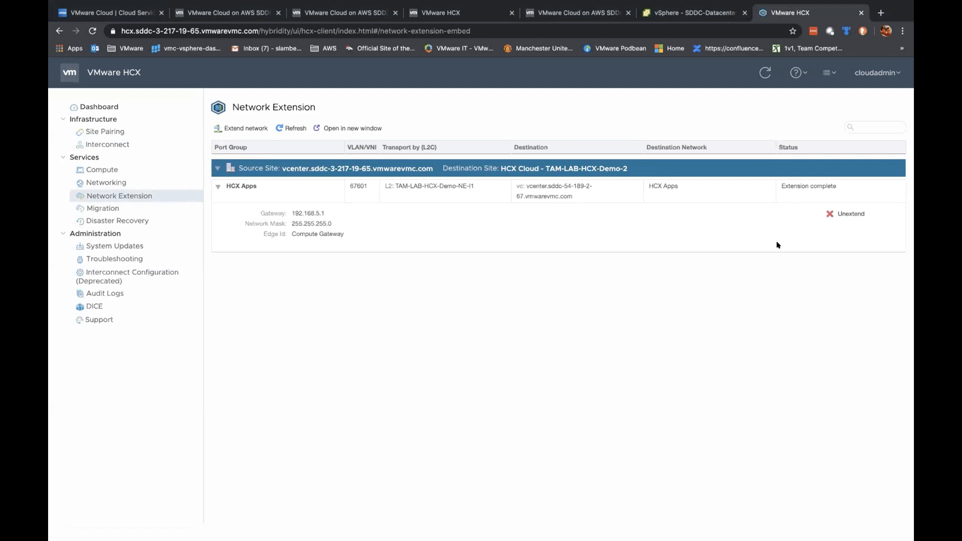
left_click(848, 213)
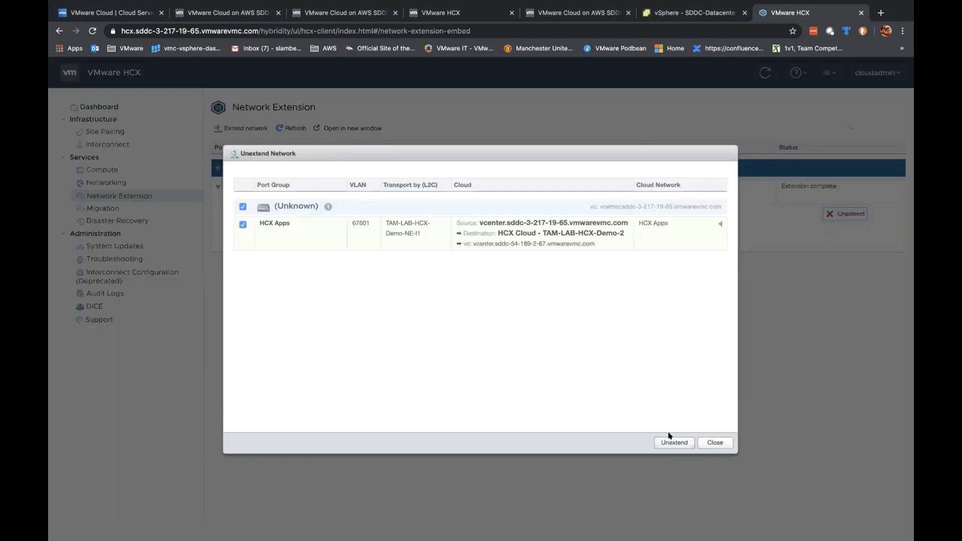
left_click(670, 441)
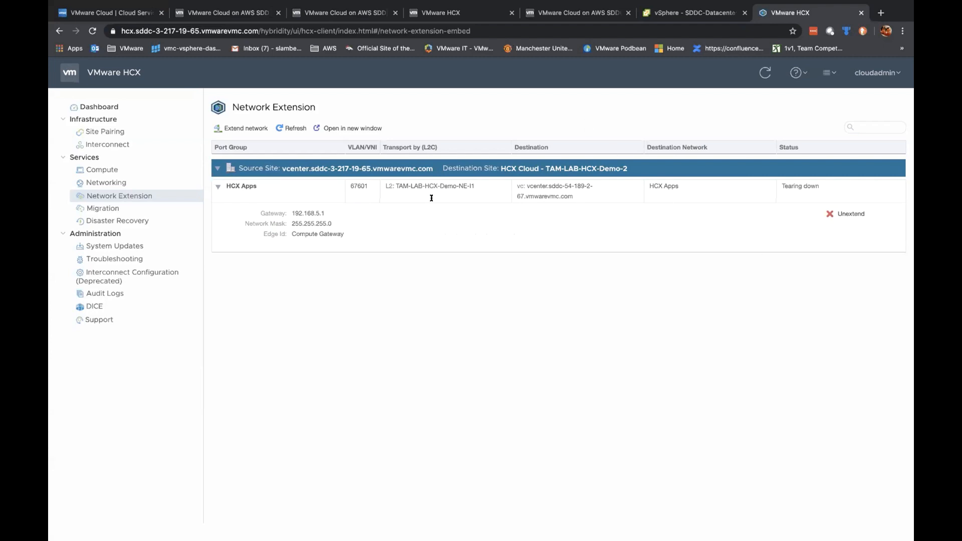
Step: Refresh the network extension list until it is empty, then return to the service mesh overview
left_click(294, 129)
left_click(289, 125)
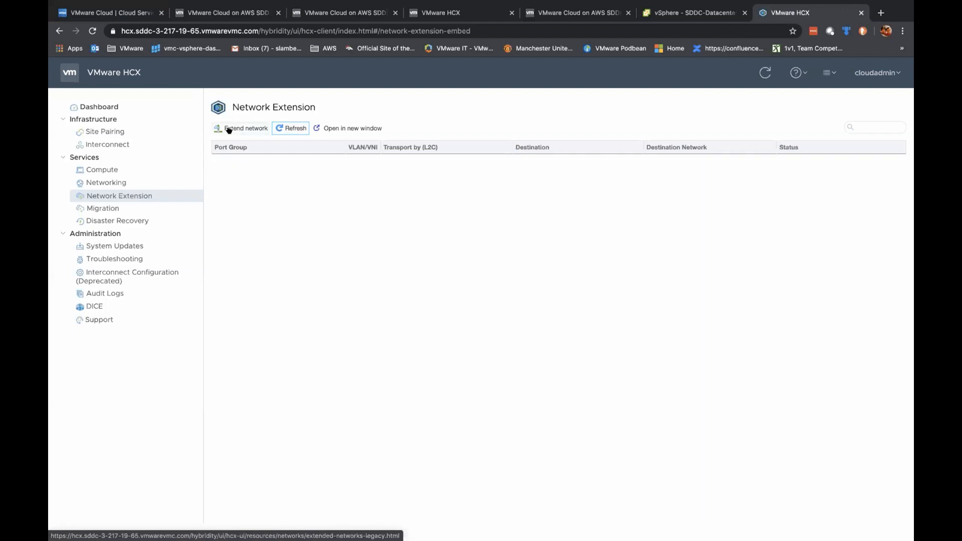
left_click(123, 144)
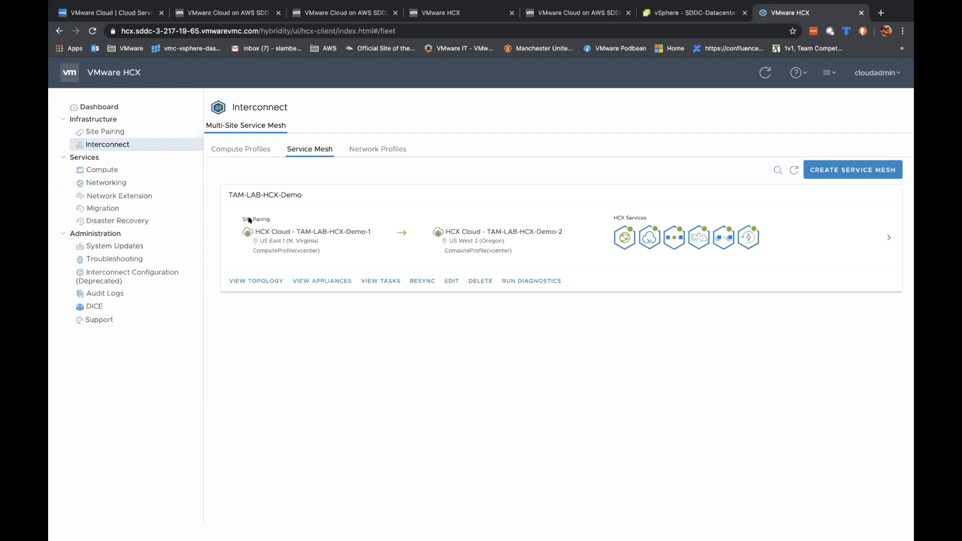
Step: Force-delete the TAM-LAB-HCX-Demo service mesh and view its Remove Service Mesh task
left_click(123, 194)
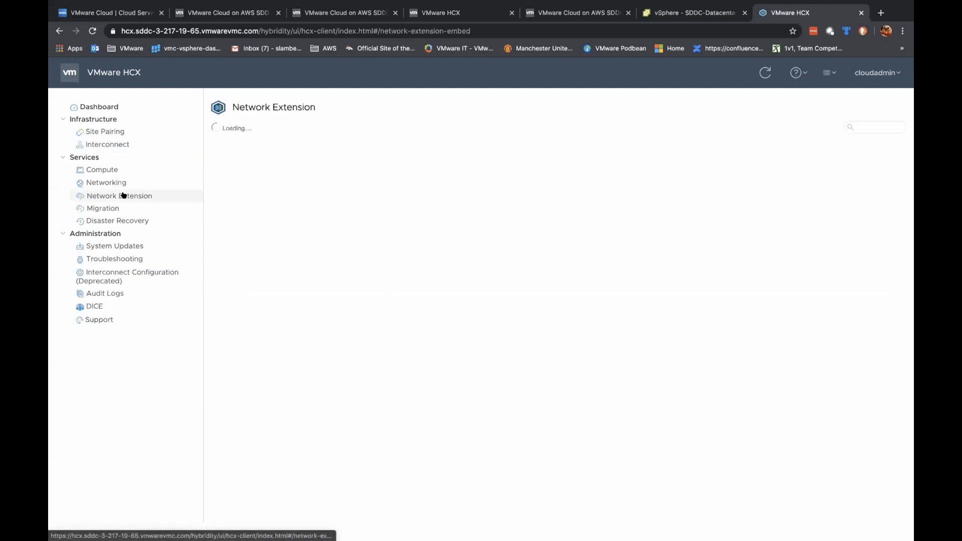
left_click(105, 143)
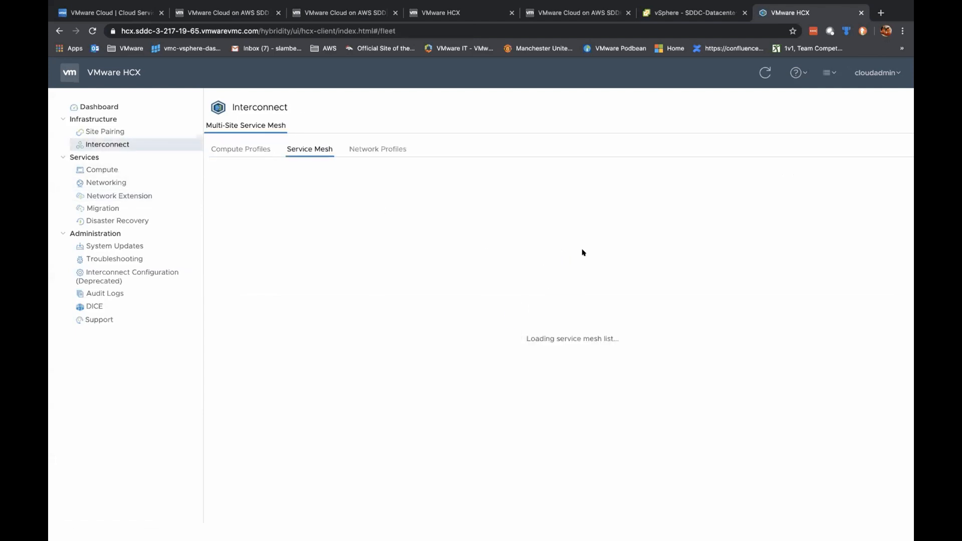
left_click(480, 281)
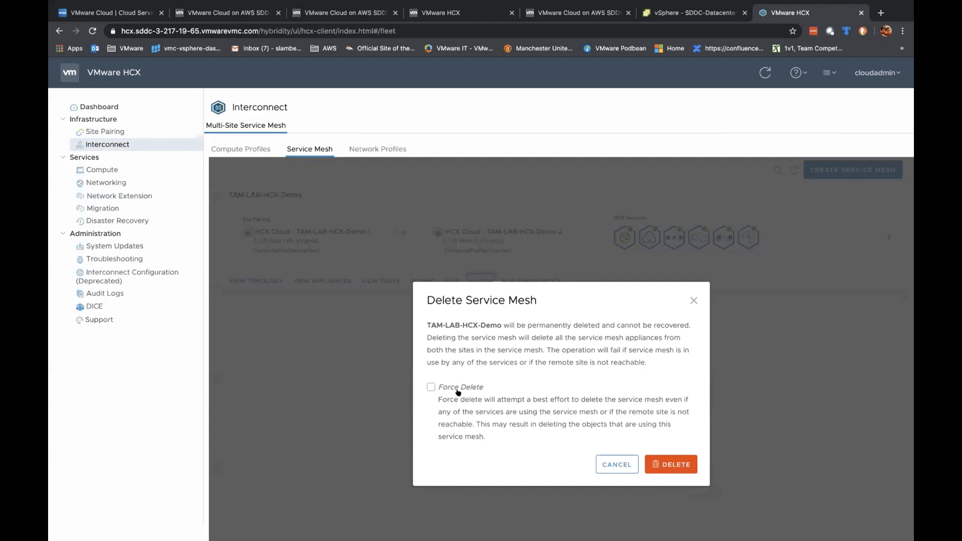
left_click(458, 388)
left_click(671, 464)
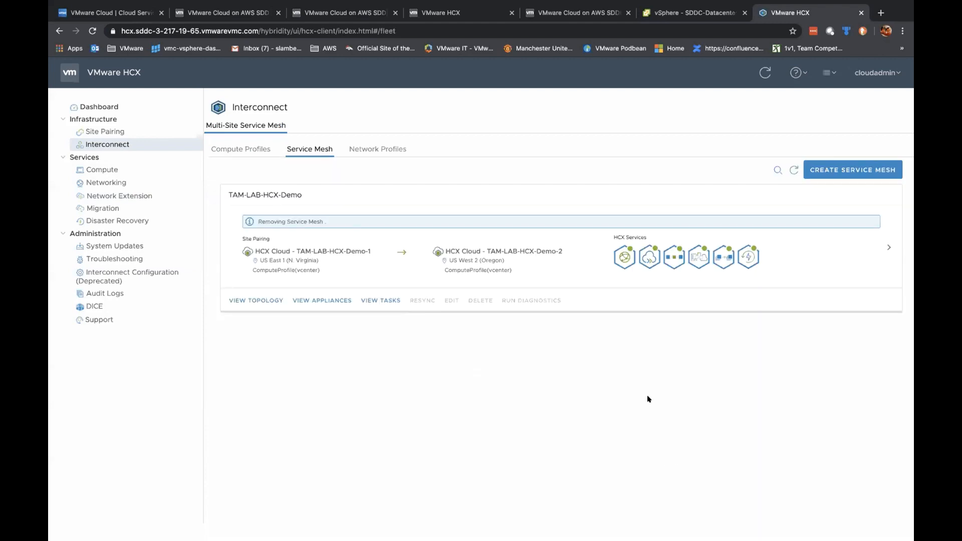
left_click(383, 301)
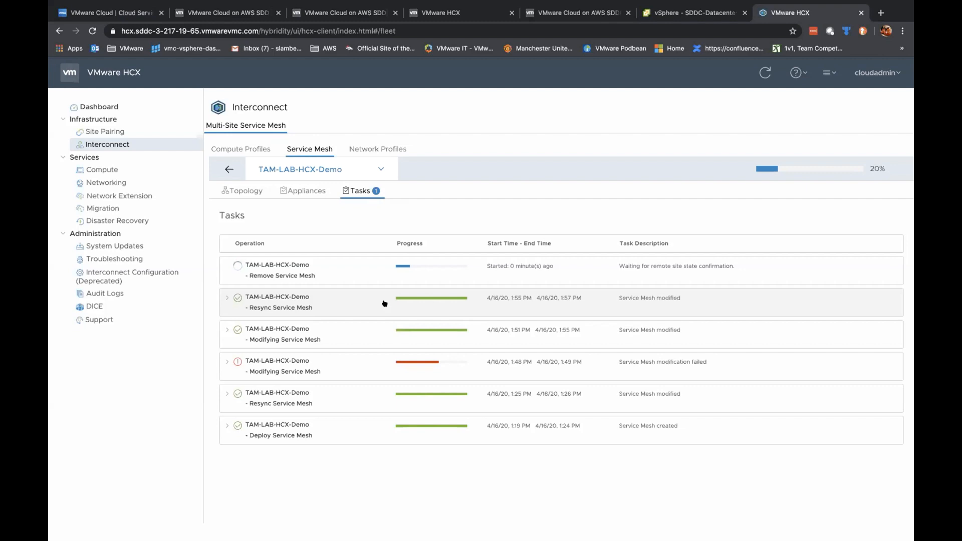
left_click(880, 12)
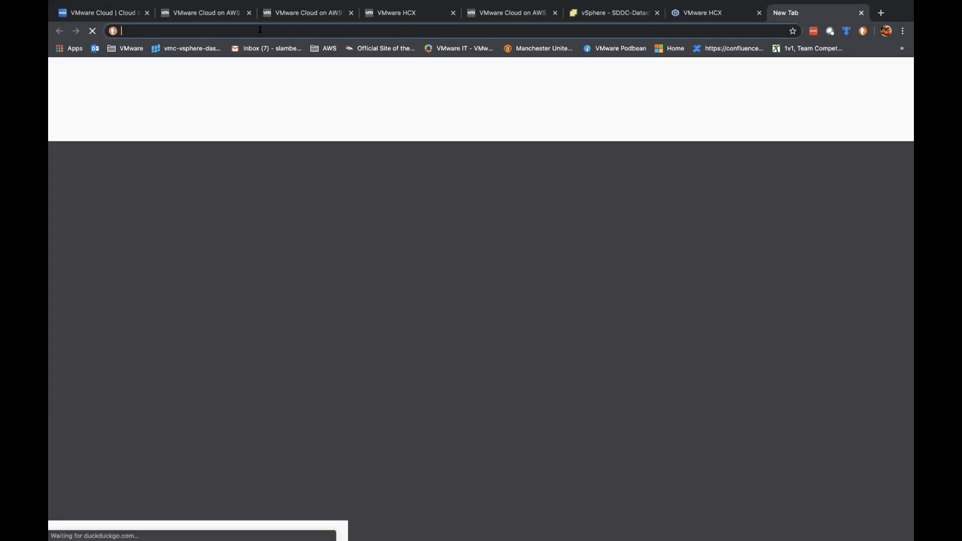
Step: Search 'hcx ports', read the blogs.vmware.com HCX Network Ports article, then return to HCX tasks
type("hcx")
type("poe")
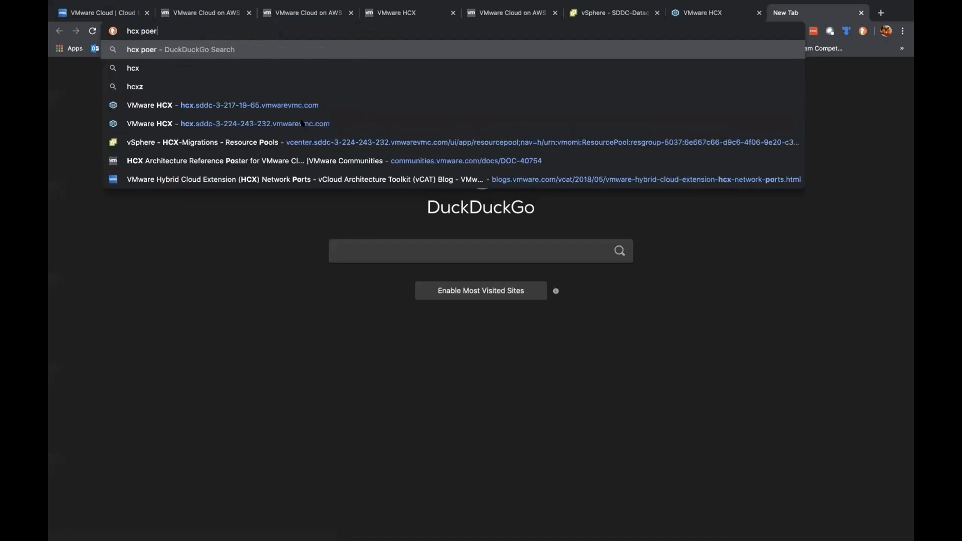
key("BackSpace")
type("rts")
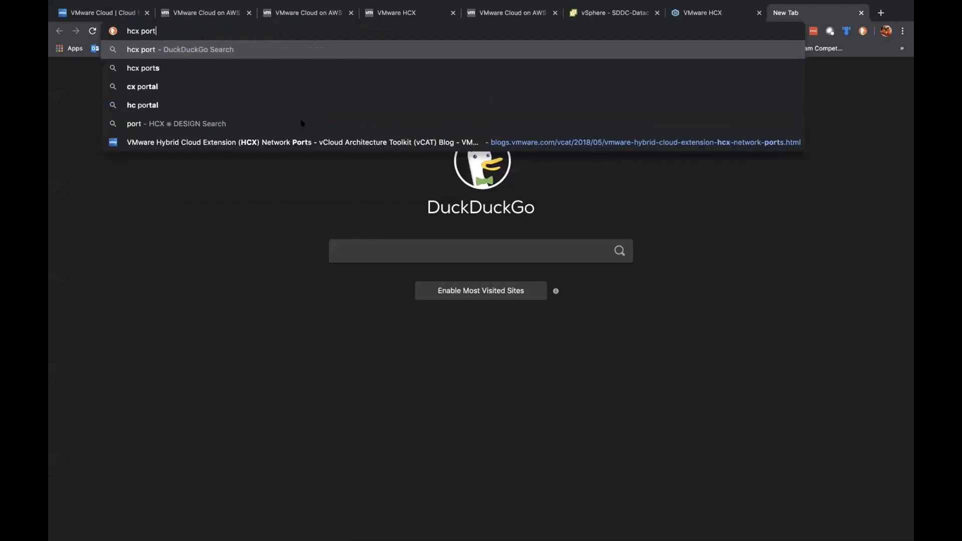
key("Down")
key("Down")
key("Down")
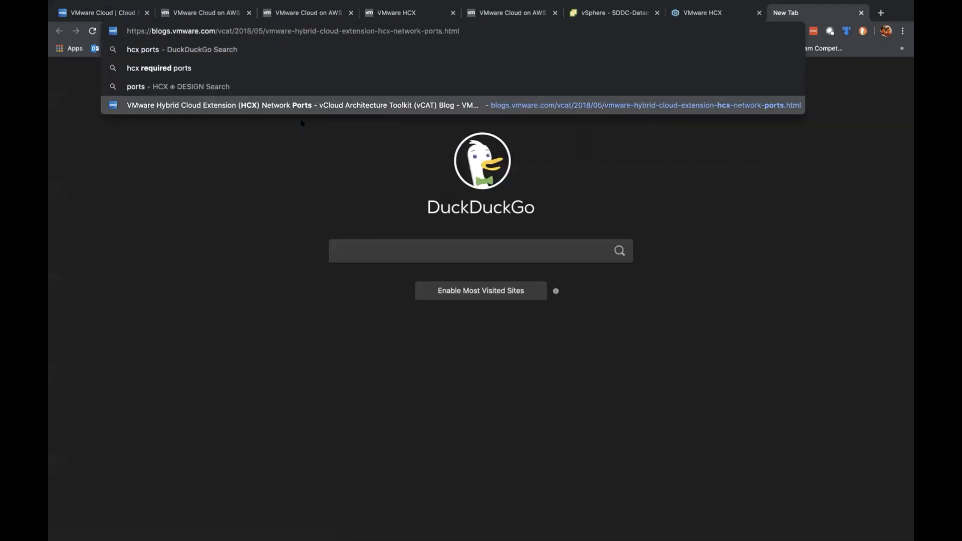
key("Return")
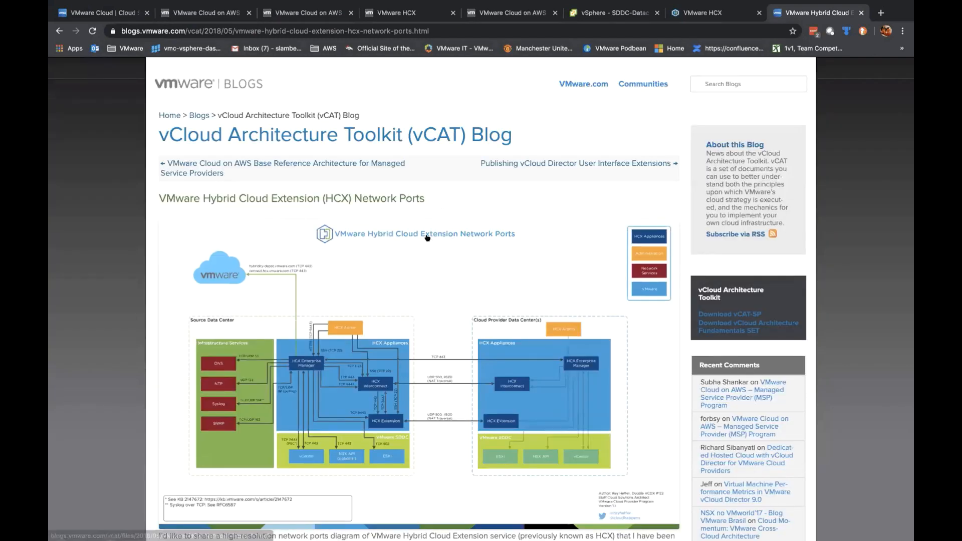
scroll(427, 237, "down", 3)
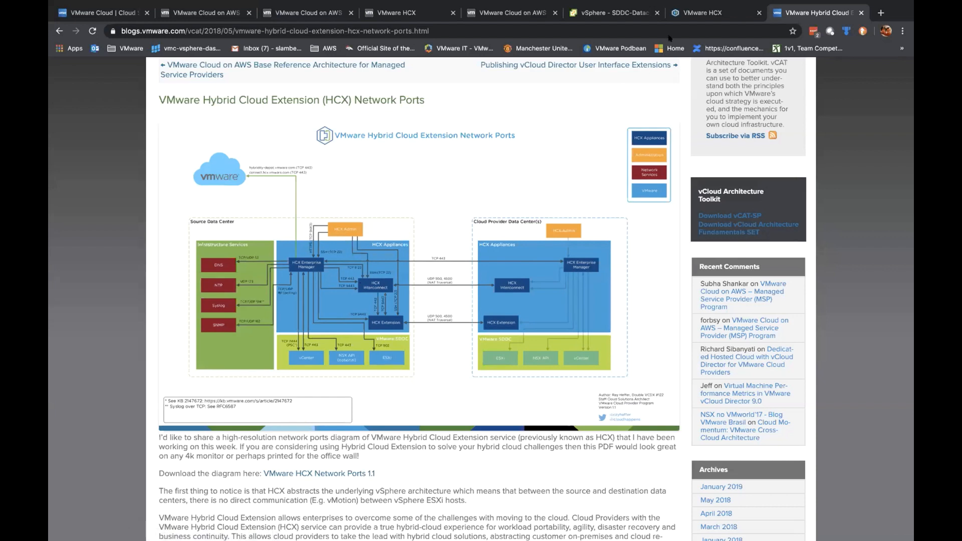
left_click(711, 13)
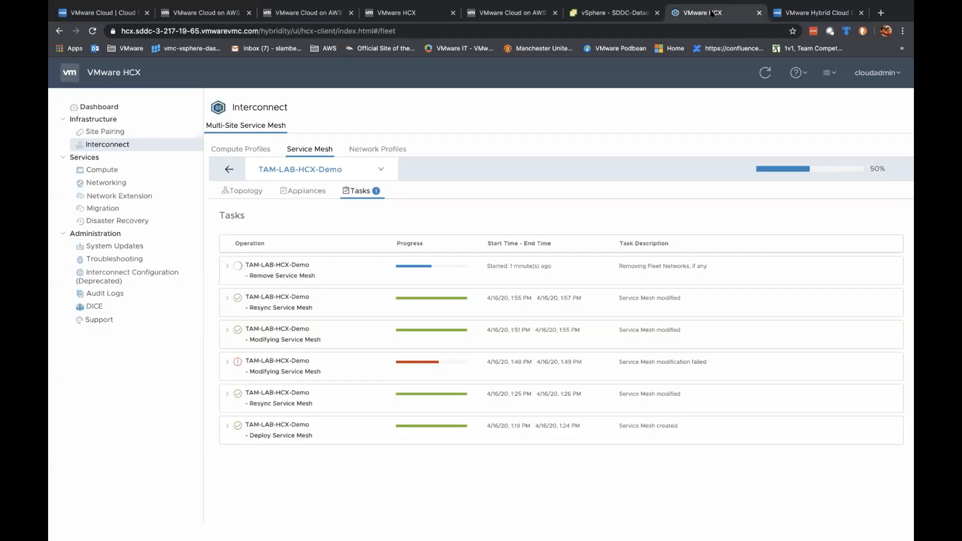
Step: Confirm every Remove Service Mesh subtask completed, then check the vSphere SDDC-Datacenter inventory
left_click(228, 266)
scroll(434, 350, "down", 1)
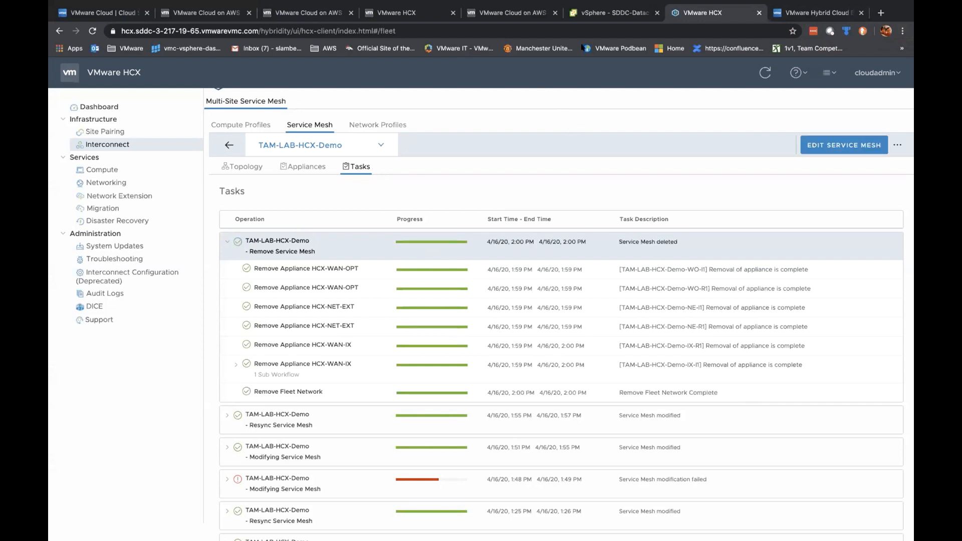
left_click(598, 12)
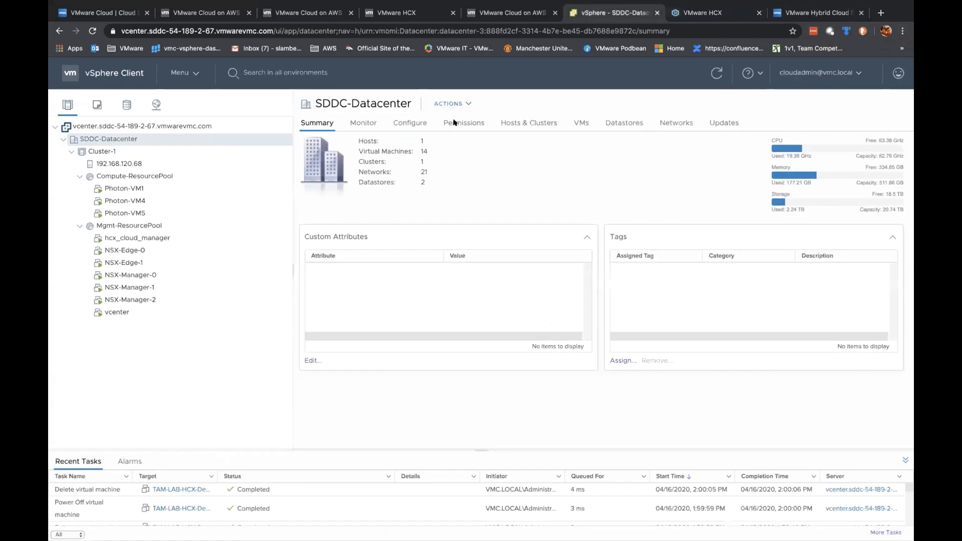
left_click(715, 13)
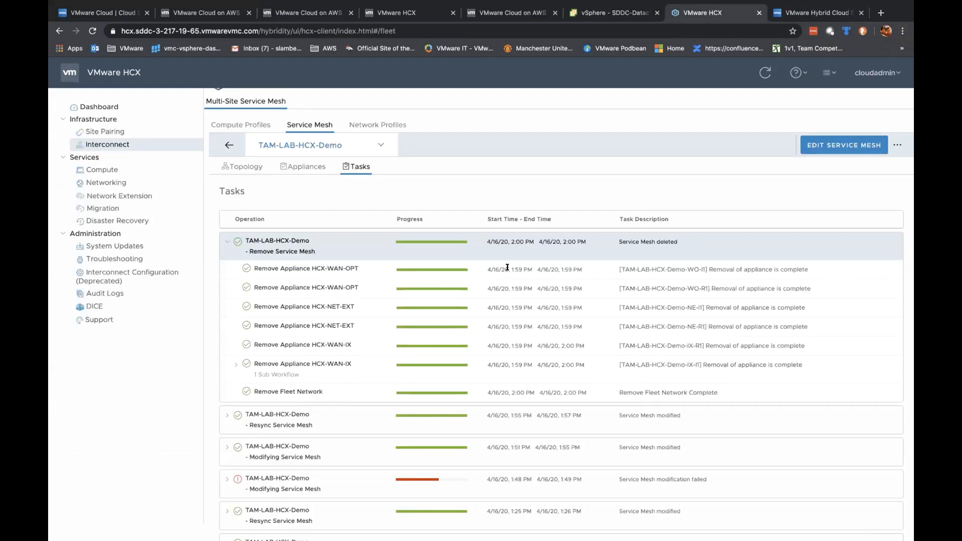
left_click(609, 13)
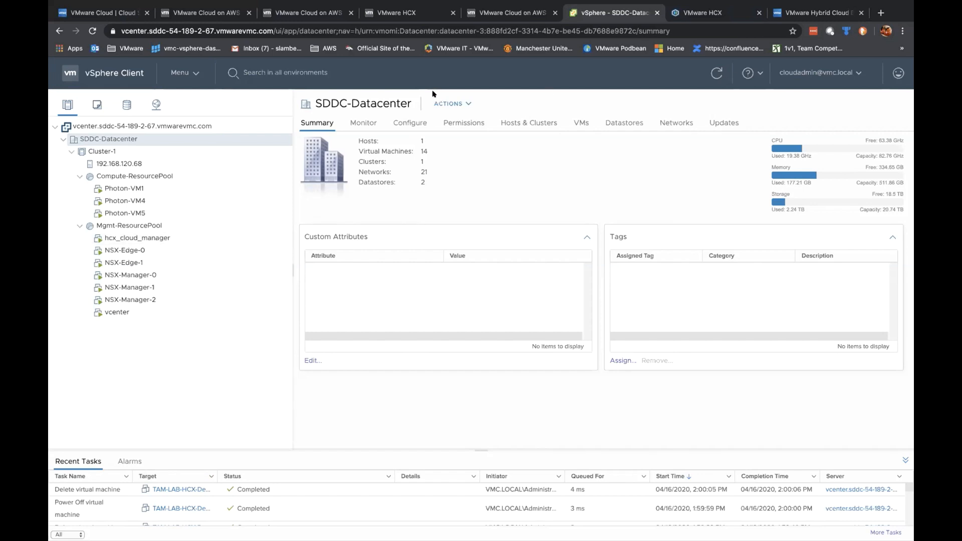
left_click(710, 8)
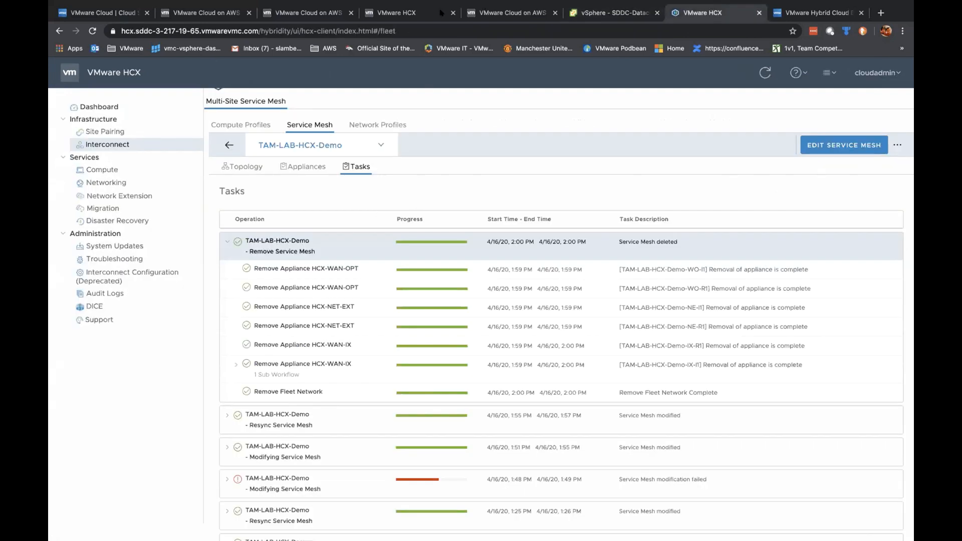
left_click(407, 13)
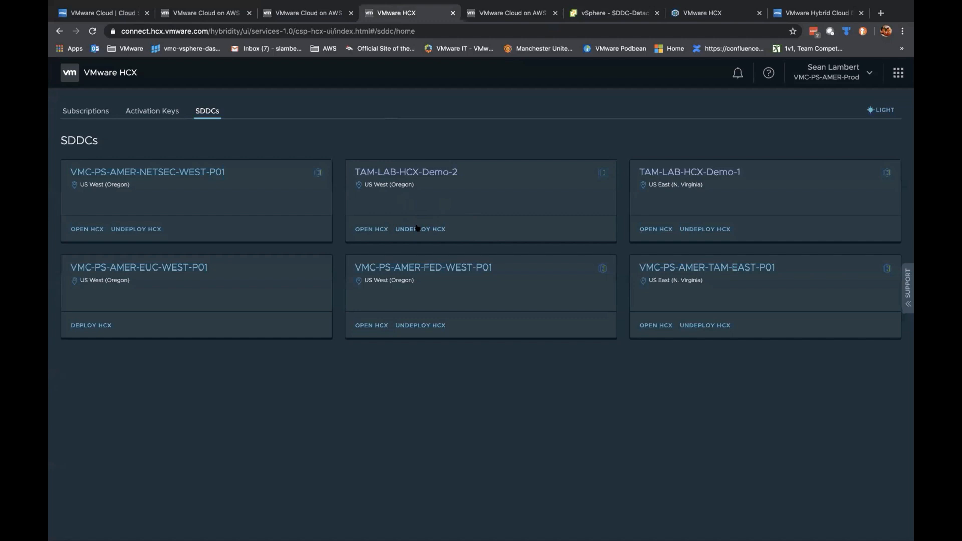
left_click(630, 13)
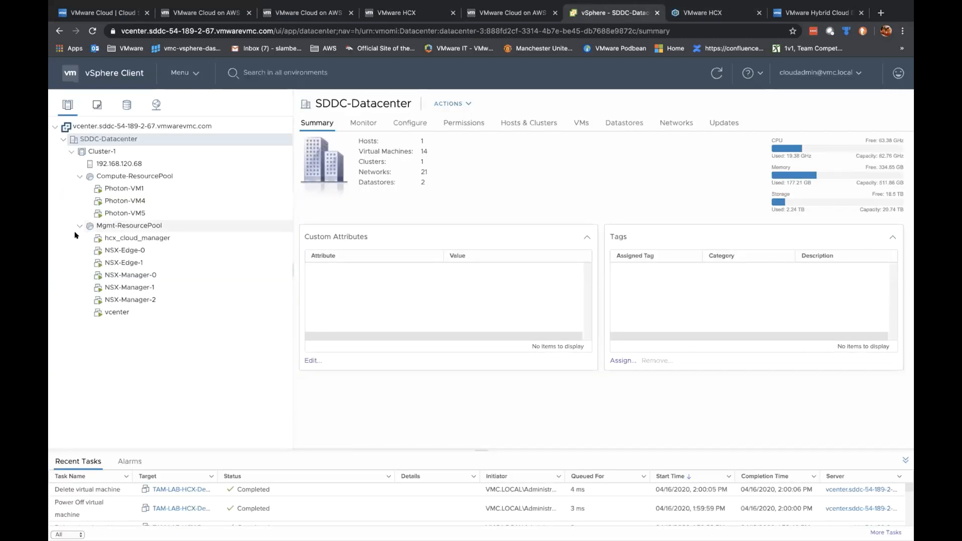